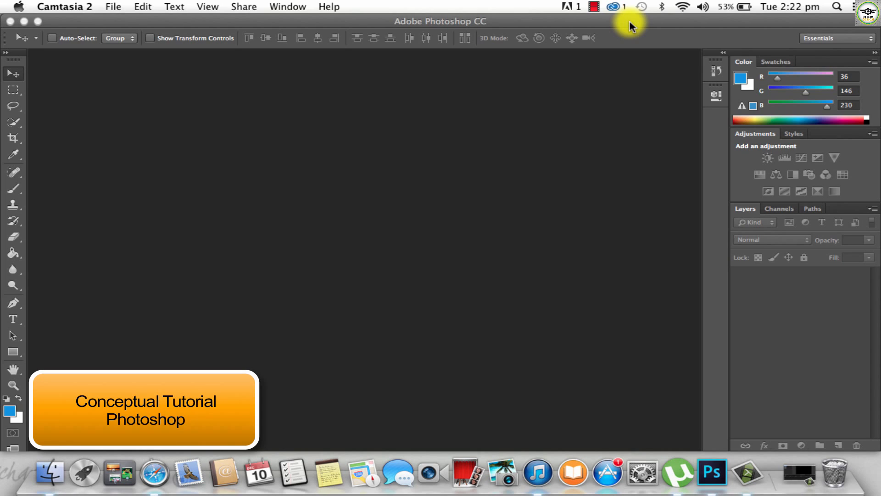
Open the creative-typography JPEG from the Advanced Conceptual tutorial folder inside the YouTube folder.
key("super+o")
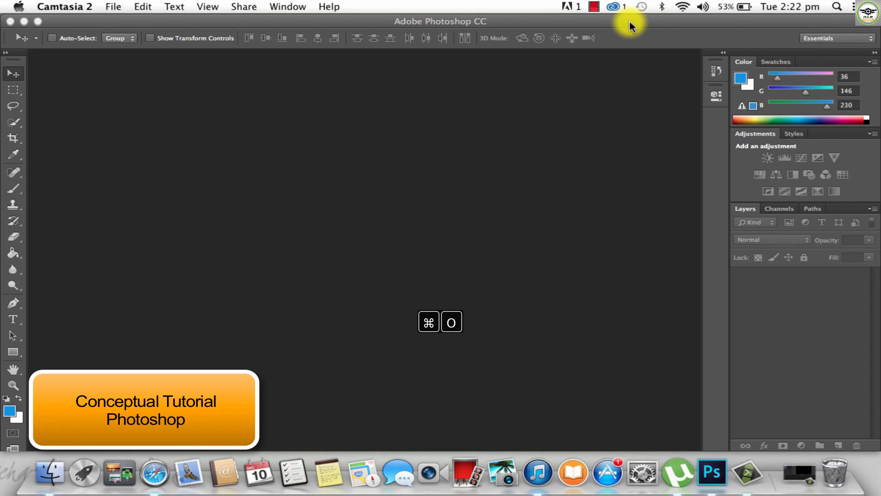
left_click(630, 27)
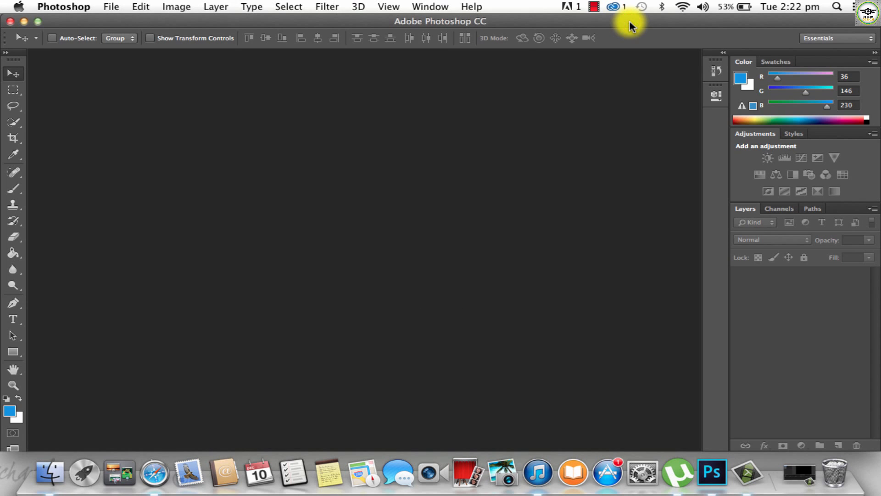
key("super+o")
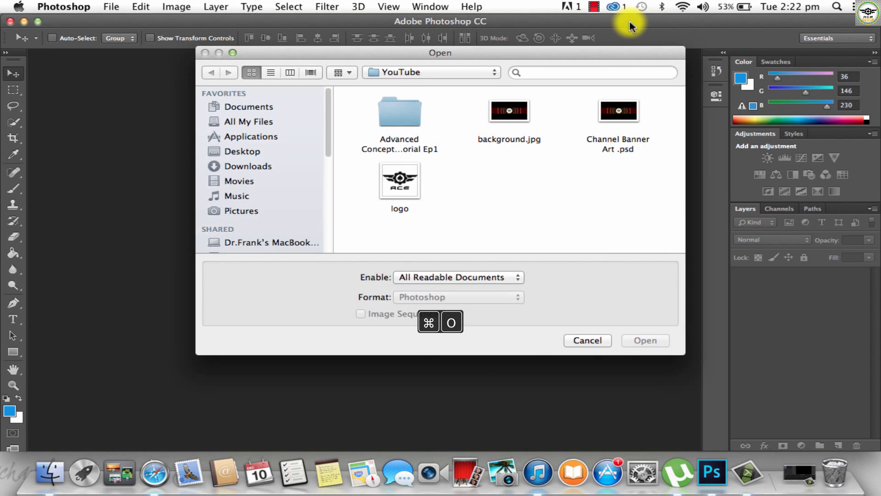
left_click(411, 131)
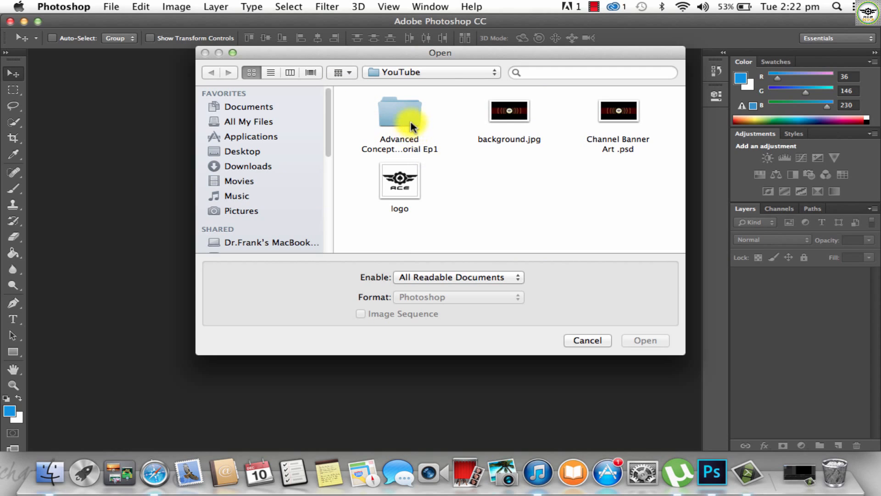
double_click(412, 127)
left_click(571, 110)
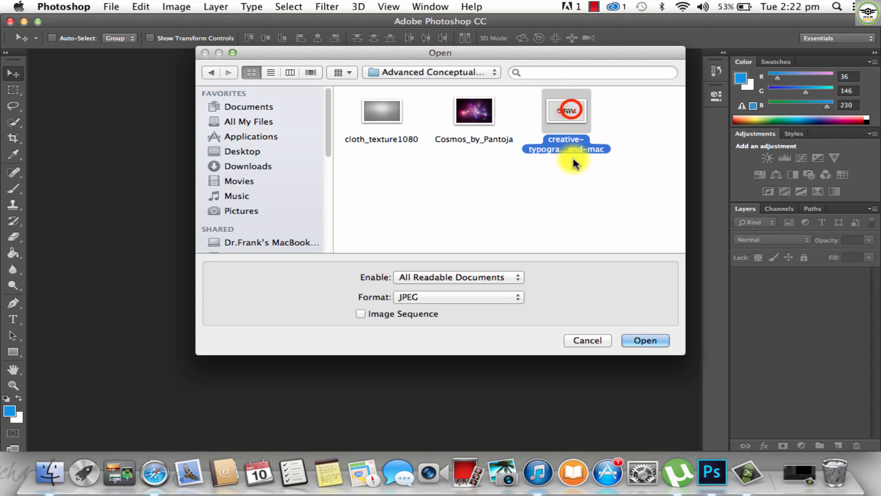
left_click(643, 341)
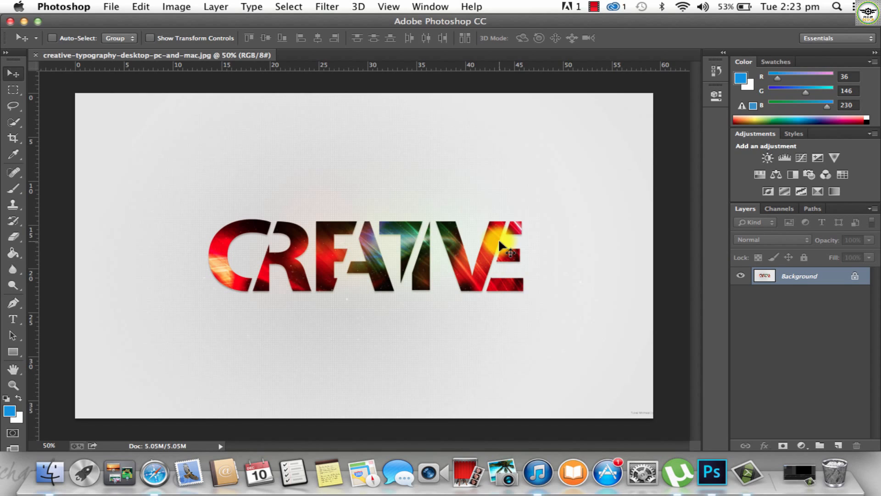
left_click(13, 385)
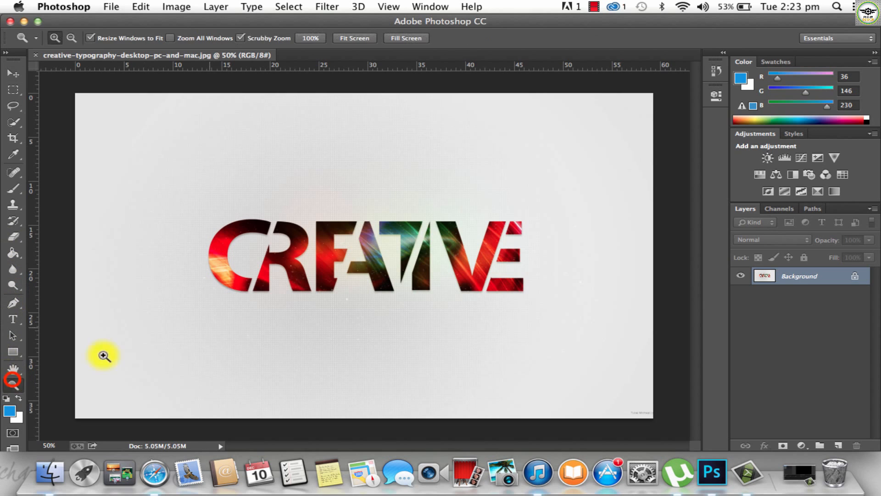
left_click_drag(203, 345, 339, 305)
left_click_drag(502, 222, 311, 352)
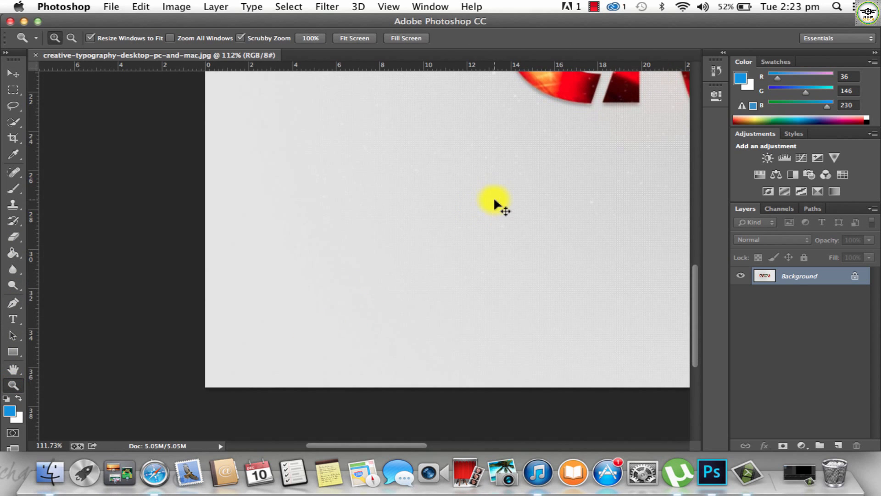
key("super+0")
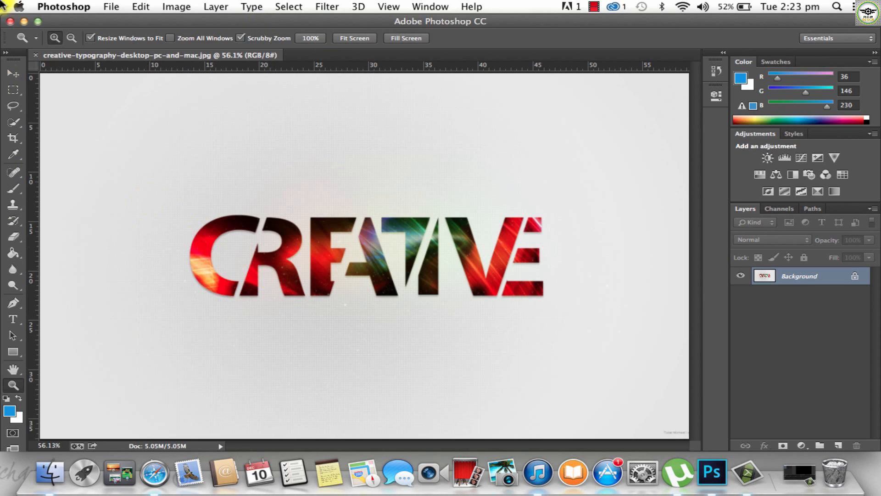
left_click(107, 35)
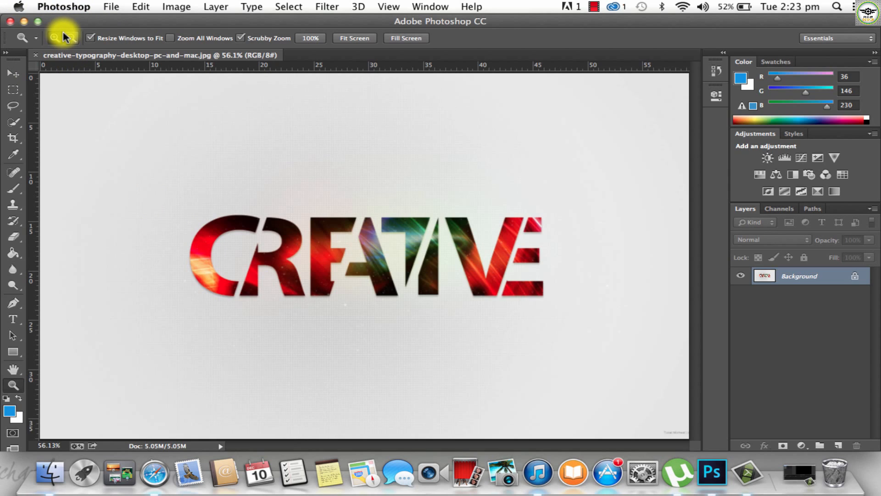
Start a new document and name it "Creative Text Effect".
key("super+n")
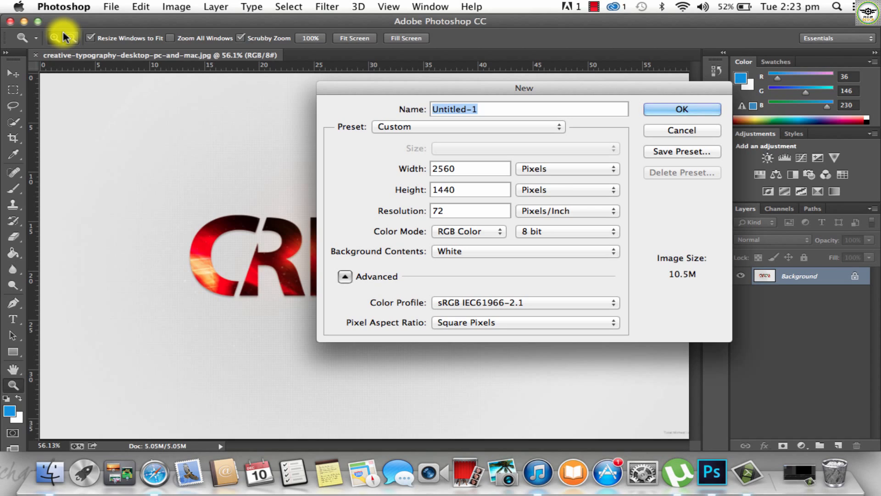
type("Creav")
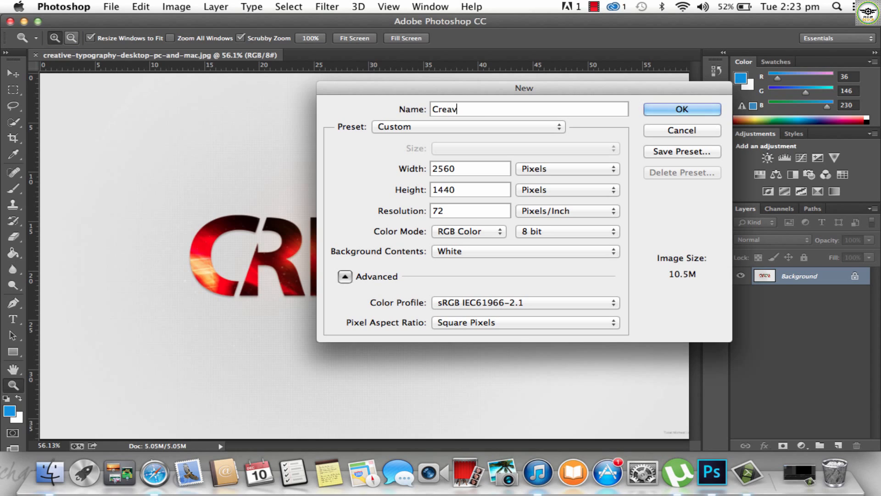
key("BackSpace")
type("tive")
key("BackSpace")
key("BackSpace")
key("BackSpace")
type("ive t")
key("BackSpace")
type("Text Effect")
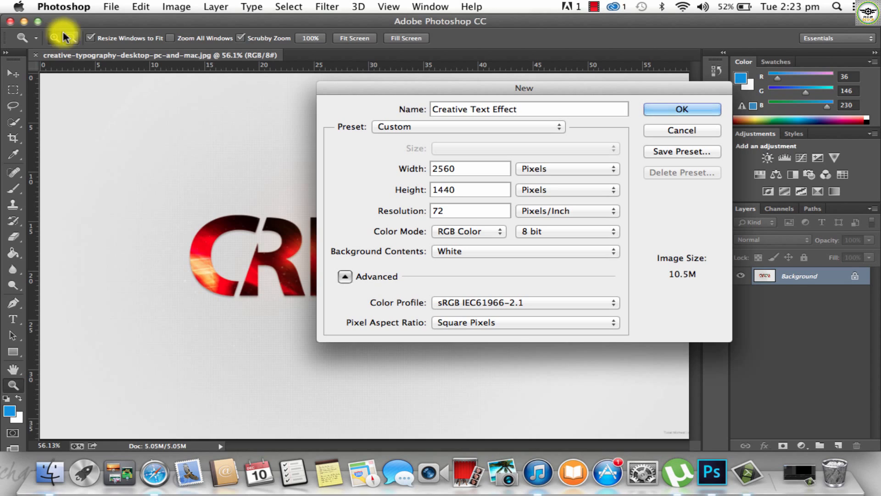
Set the new document to 1280 × 720 pixels with transparent background contents and create it.
double_click(472, 168)
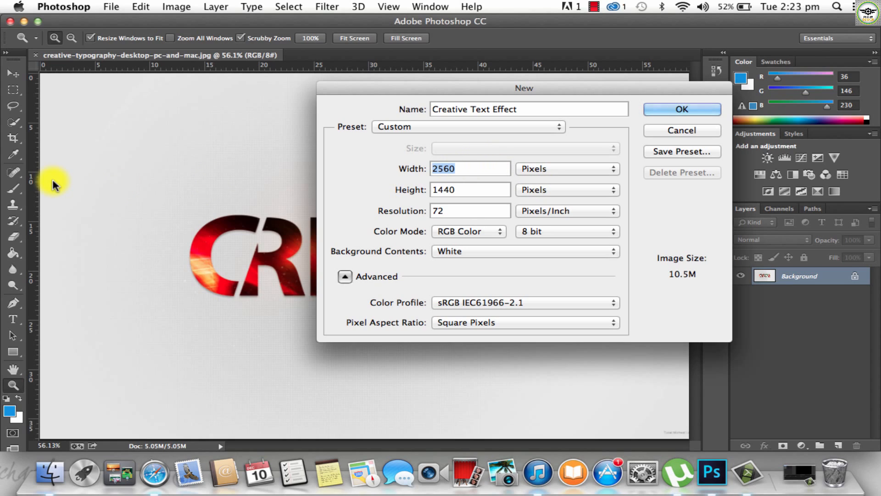
type("12")
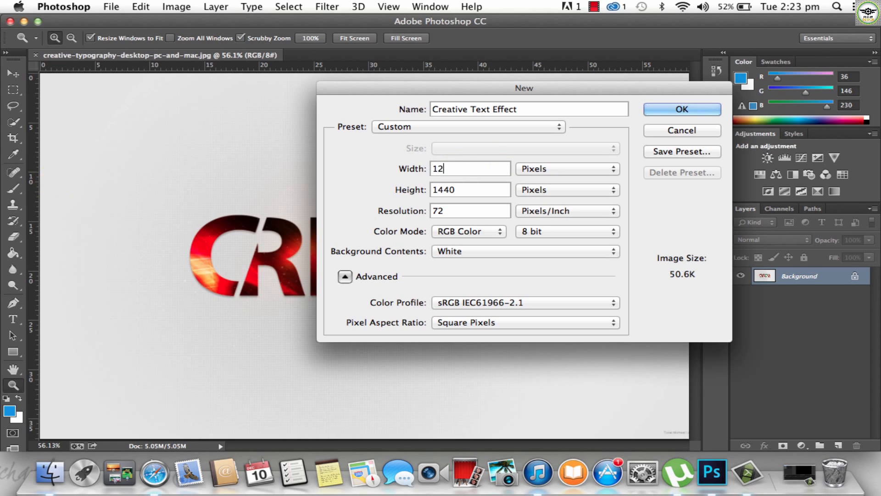
type("80")
key("Tab")
type("720")
left_click(450, 217)
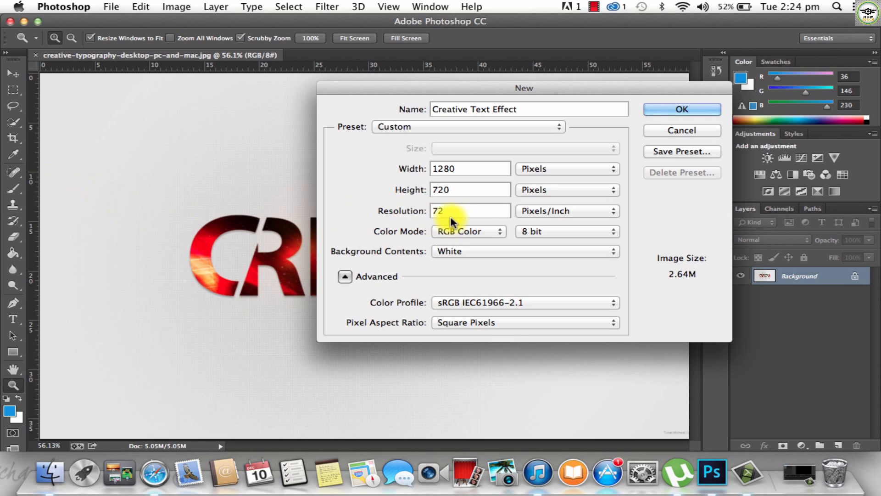
left_click(524, 252)
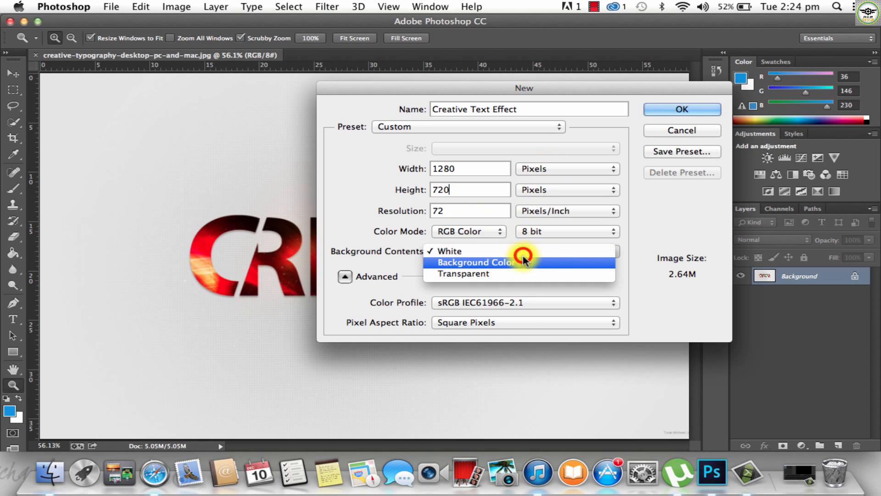
left_click(490, 273)
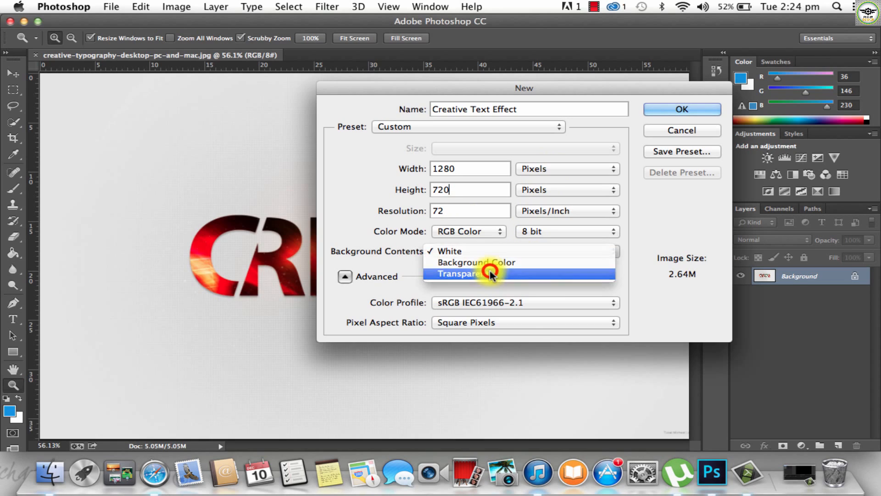
left_click(699, 109)
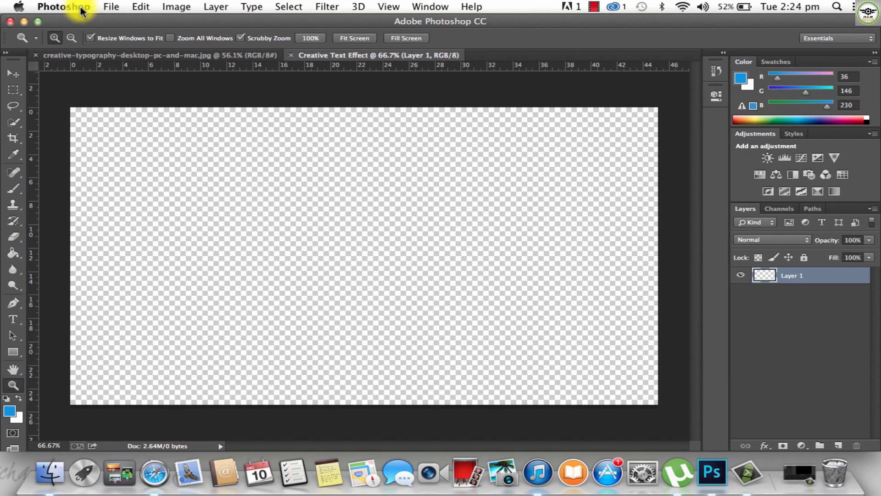
left_click(111, 6)
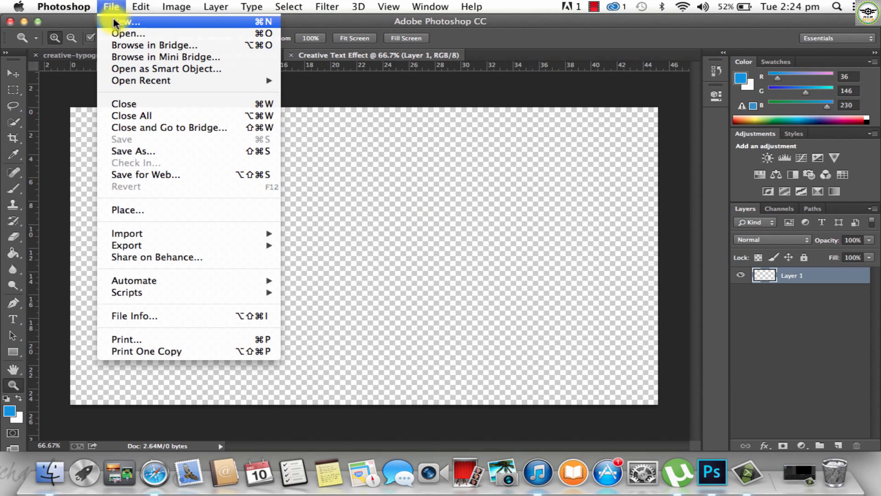
left_click(803, 6)
left_click(586, 40)
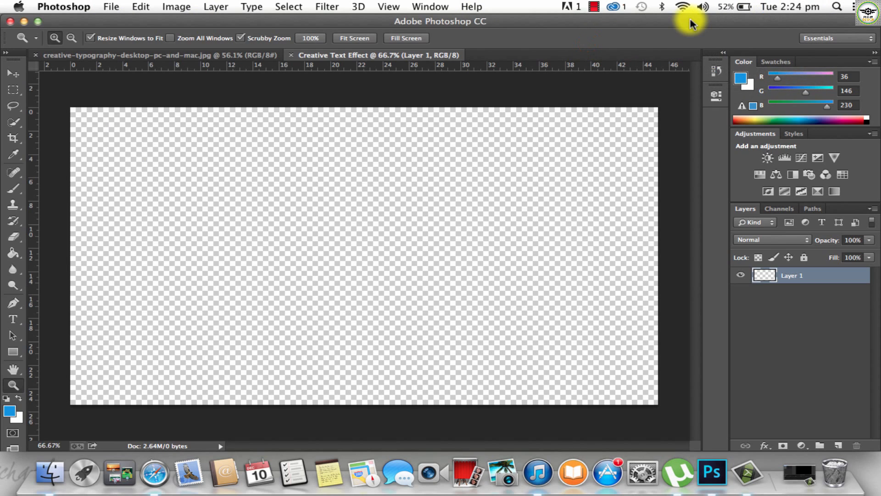
Reset the foreground and background colours to black and white, and fill Layer 1 of Creative Text Effect with white.
left_click(6, 398)
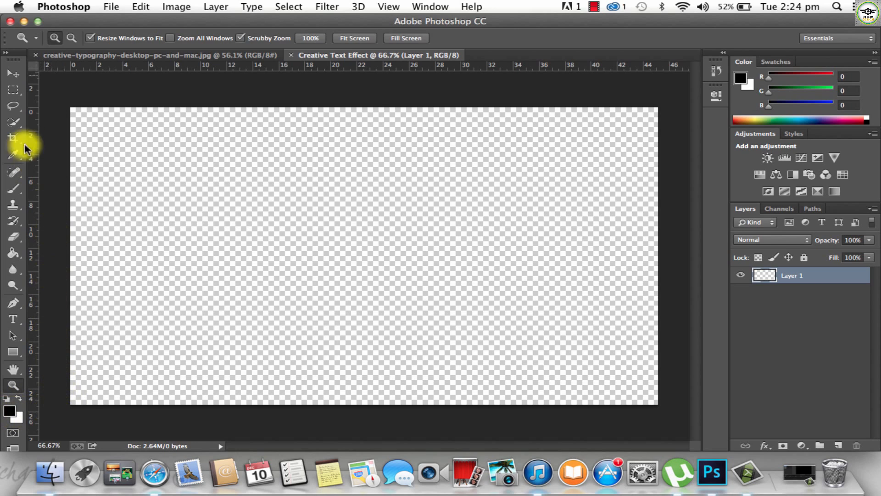
left_click(15, 73)
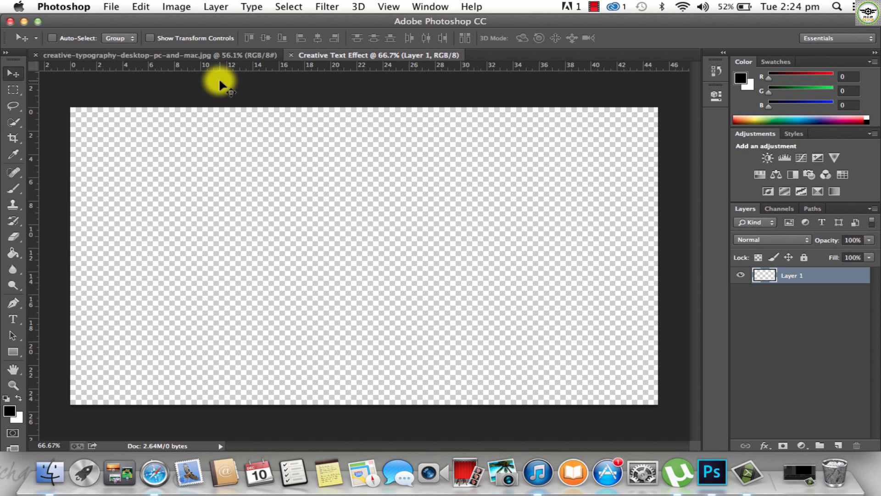
left_click(160, 55)
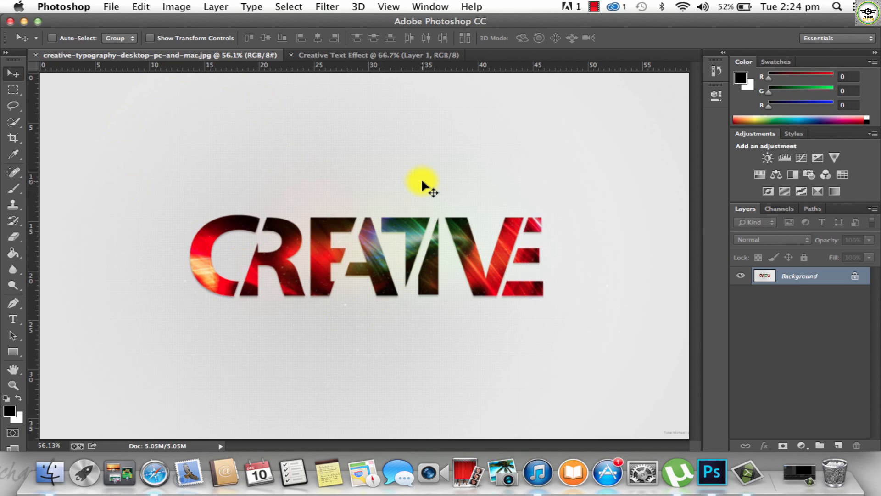
left_click(361, 55)
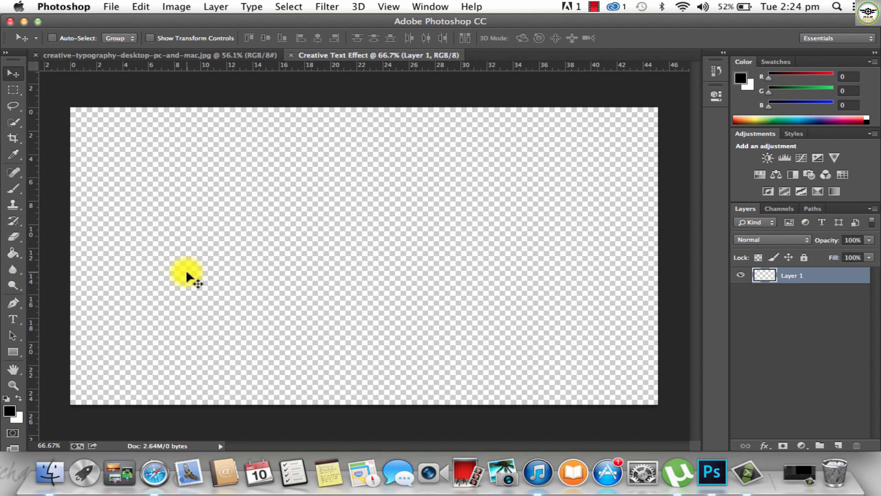
key("super+BackSpace")
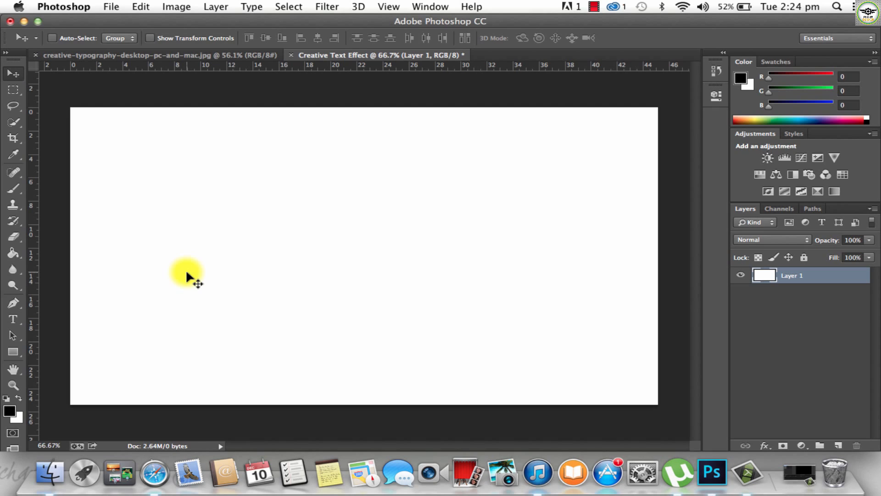
Try inverting the white layer to black twice, refilling it with the white background colour each time.
key("super+i")
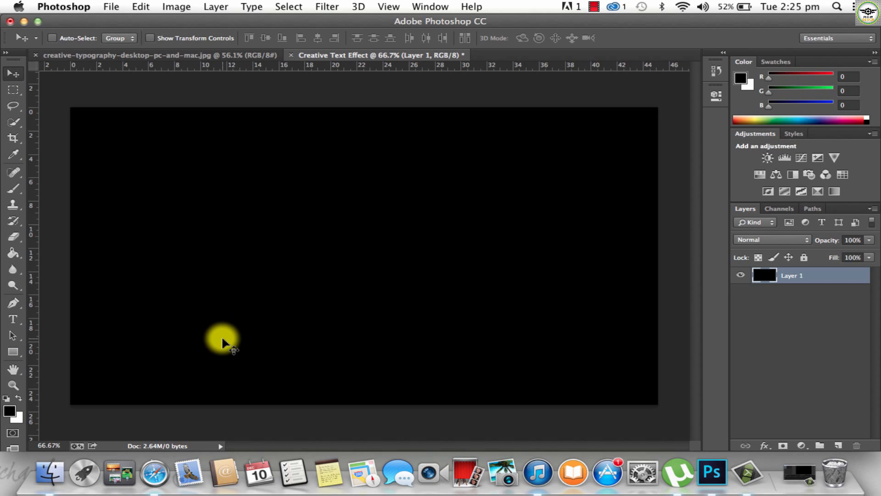
key("super+BackSpace")
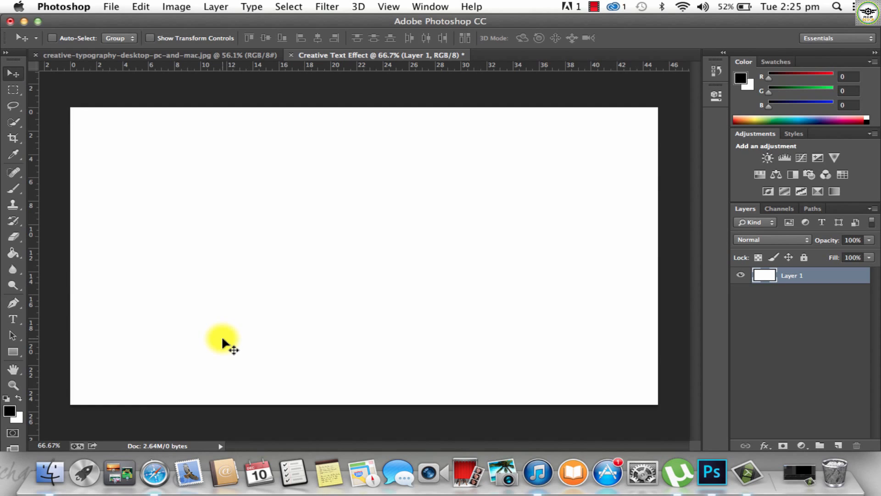
key("super+i")
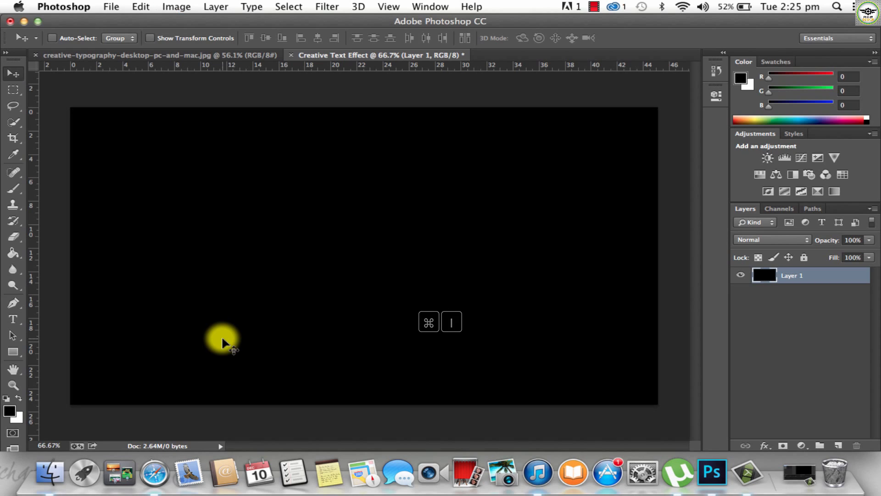
key("super+BackSpace")
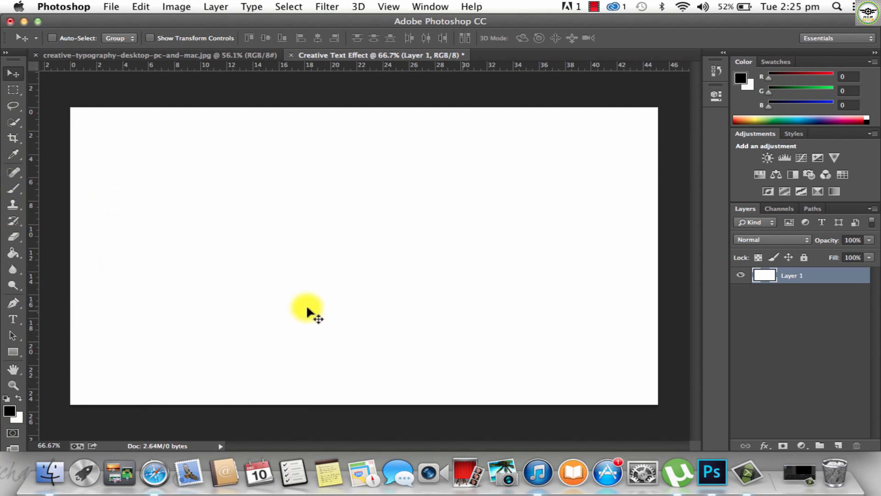
Rename Layer 1 to "Backgound" and lock the whole layer.
double_click(794, 275)
type("B")
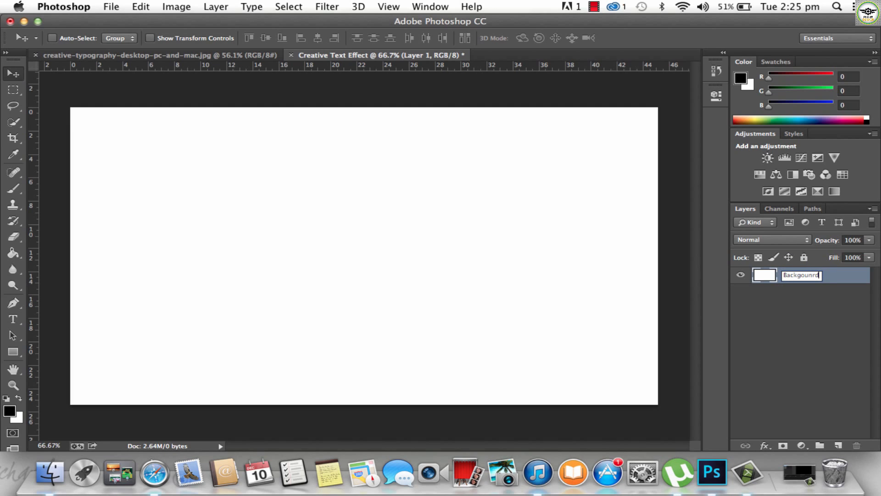
type("ackgound")
key("Return")
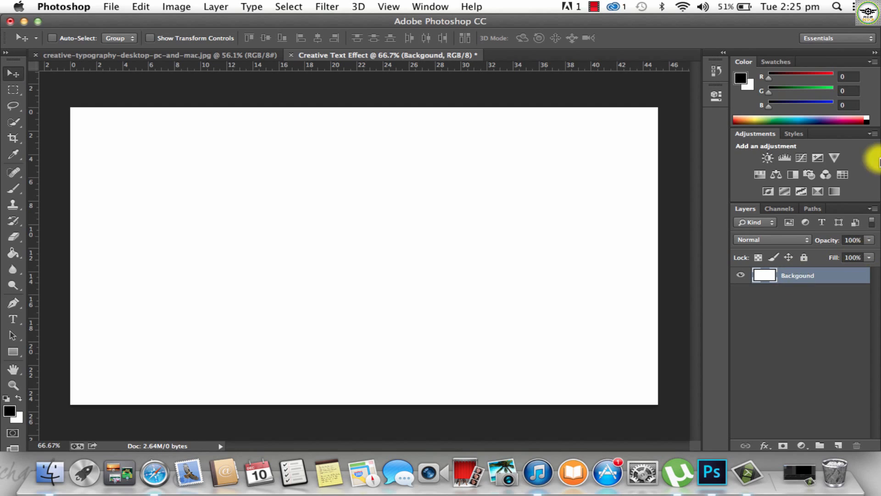
left_click(807, 260)
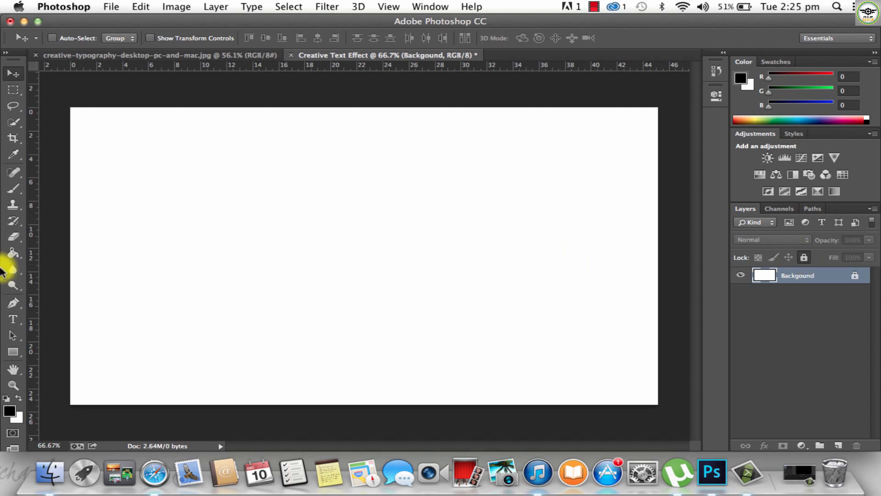
Add the text CREATIVE to the canvas, left of its centre, in Arial Regular at 12 pt.
left_click(13, 318)
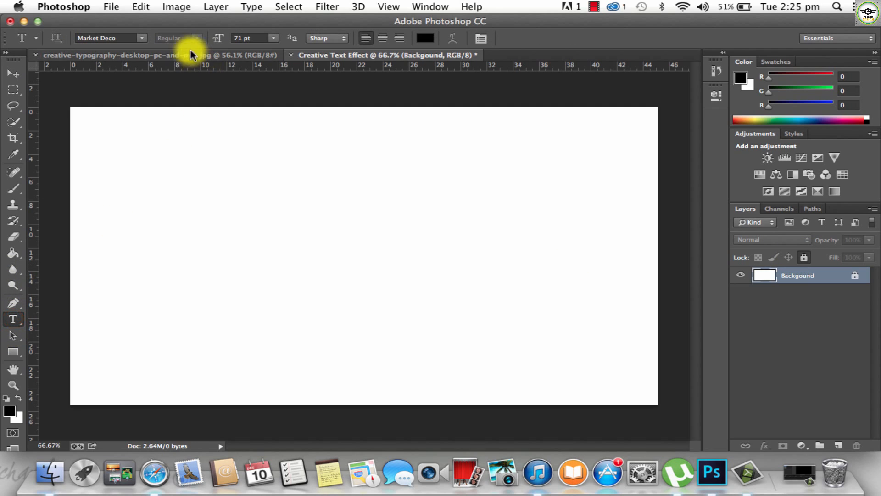
left_click(120, 40)
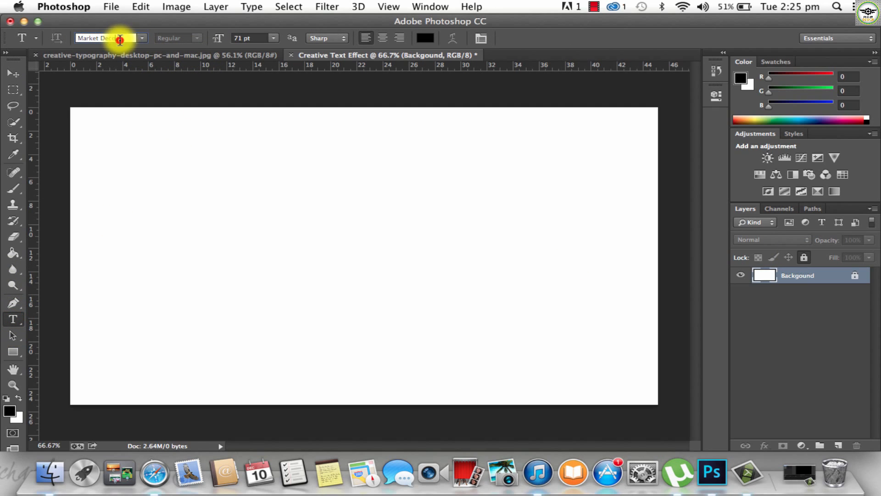
left_click_drag(120, 40, 2, 36)
type("A")
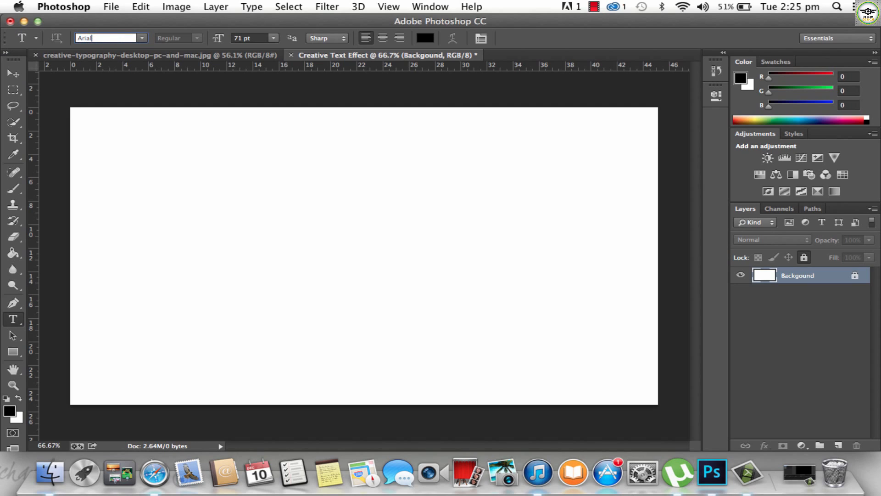
type("rial")
key("Return")
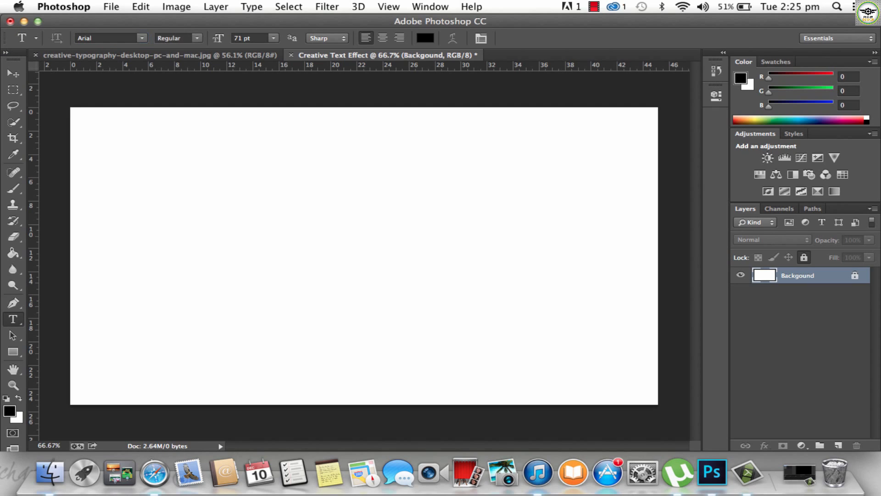
left_click(259, 38)
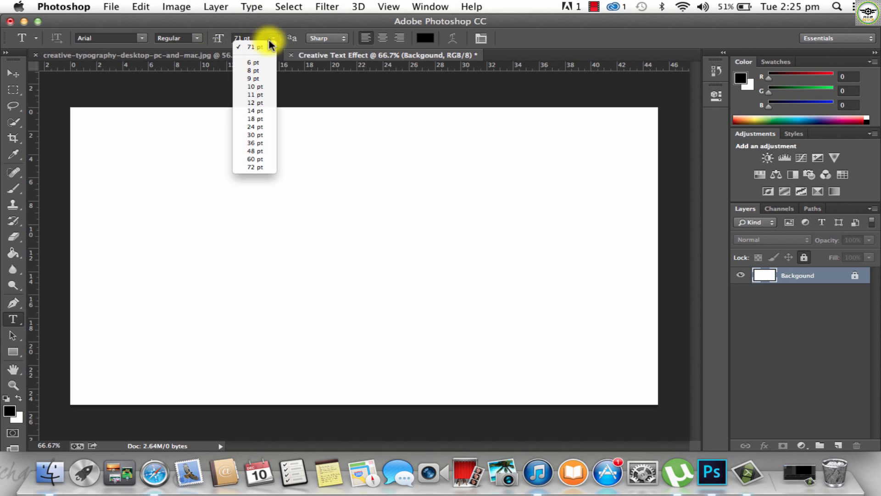
left_click(254, 103)
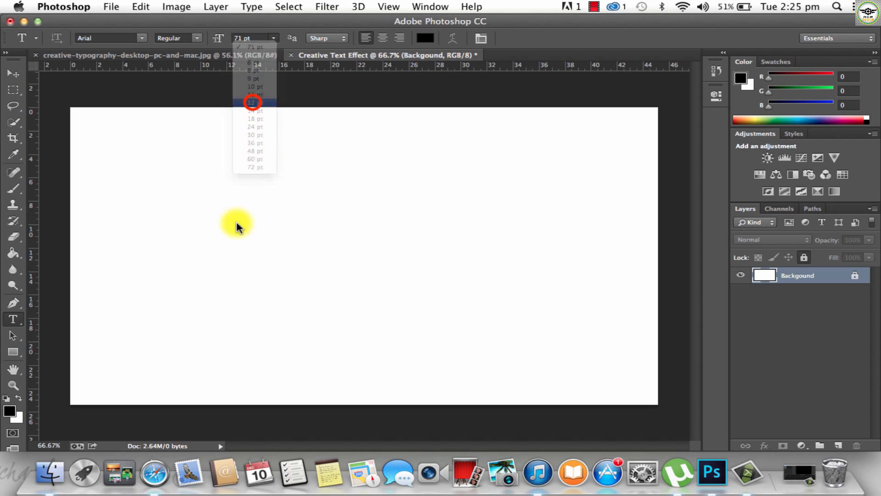
left_click(208, 238)
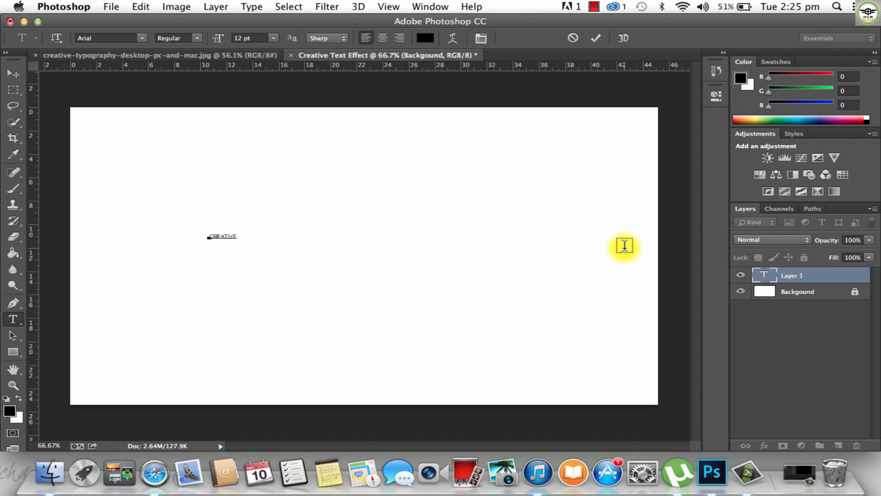
left_click(596, 38)
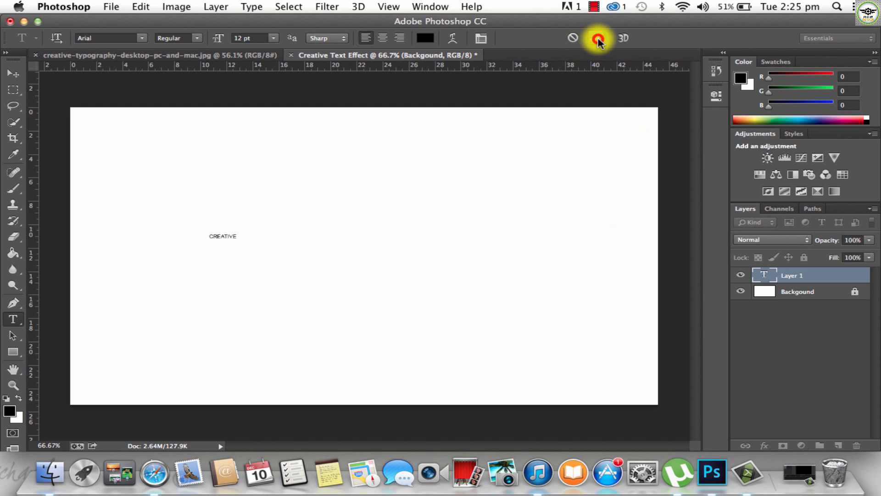
Scale the CREATIVE text up proportionally to about 1299% and move it close to the canvas centre.
key("super+t")
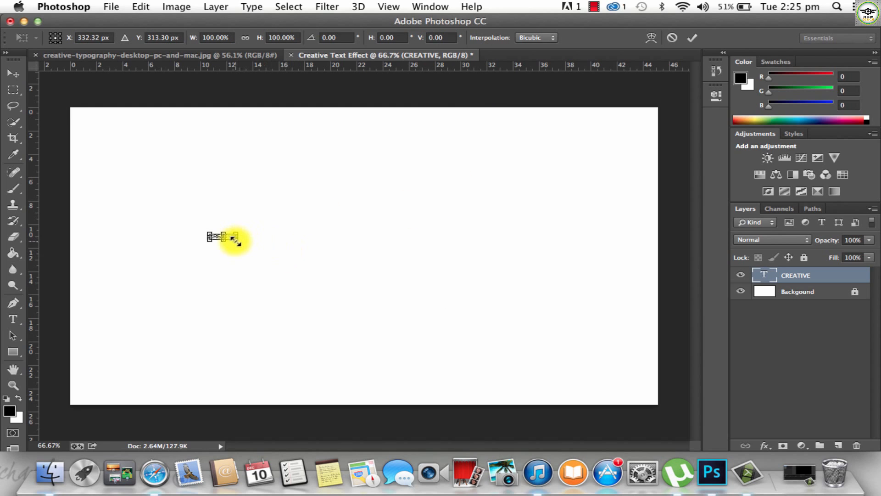
left_click_drag(236, 240, 526, 404)
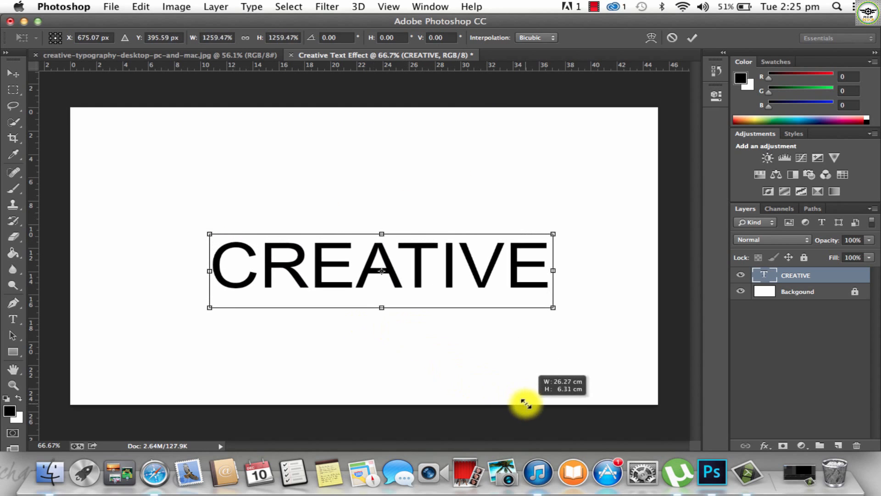
left_click_drag(486, 275, 467, 276)
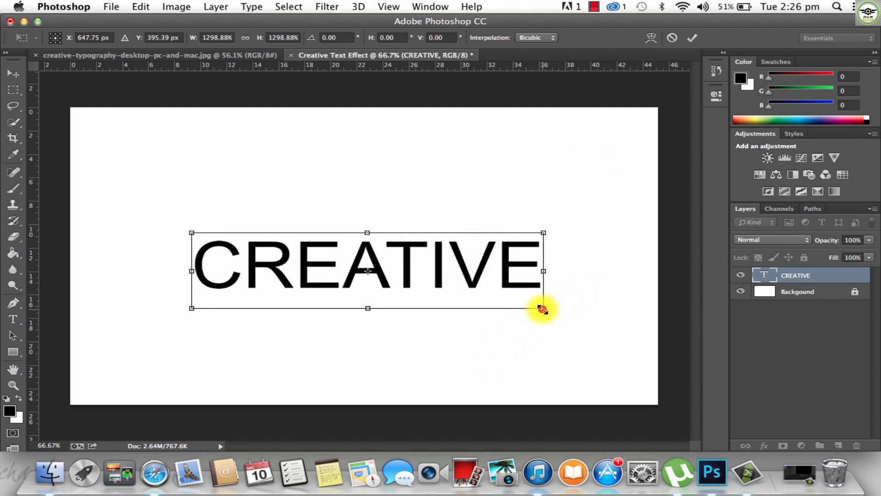
left_click_drag(542, 310, 519, 306)
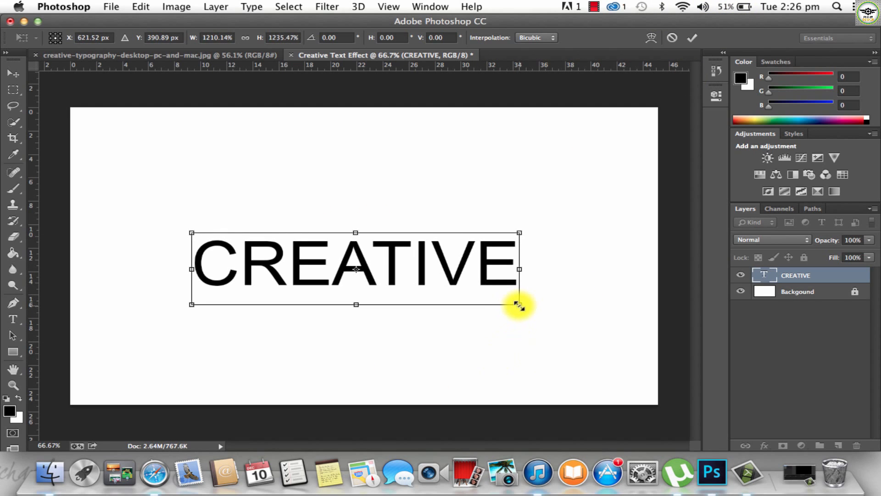
key("super+z")
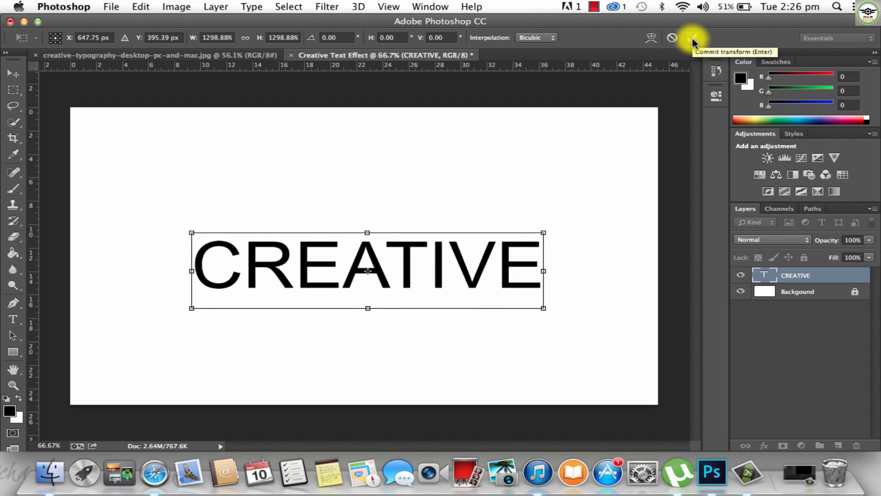
left_click(692, 37)
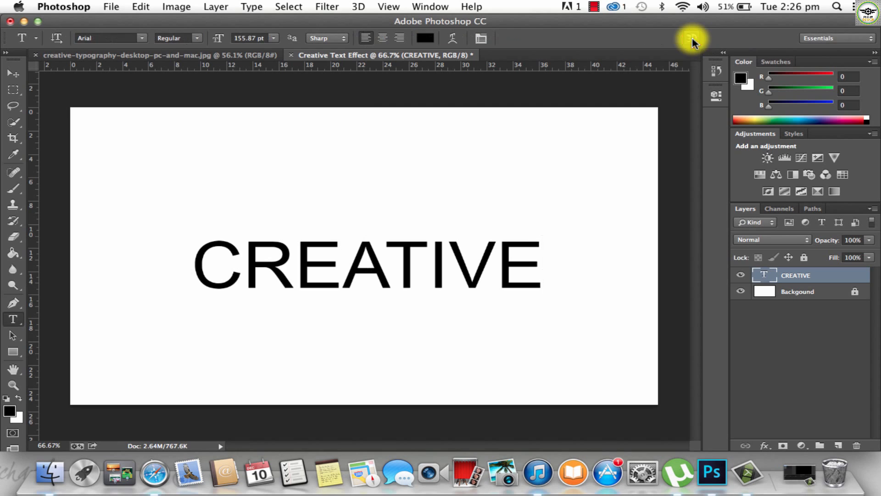
left_click(11, 76)
left_click_drag(449, 252, 436, 264)
Check the lettering in the reference image and change the font of the whole word CREATIVE to Arial Black.
left_click(216, 53)
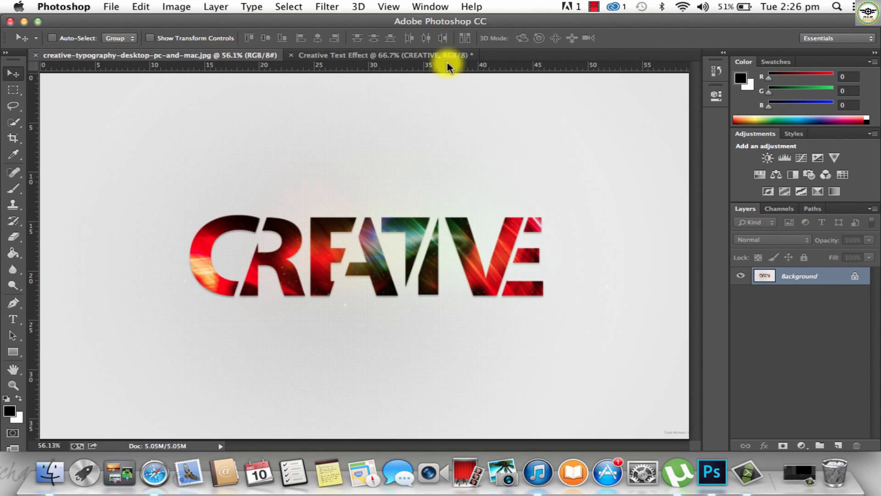
left_click(403, 54)
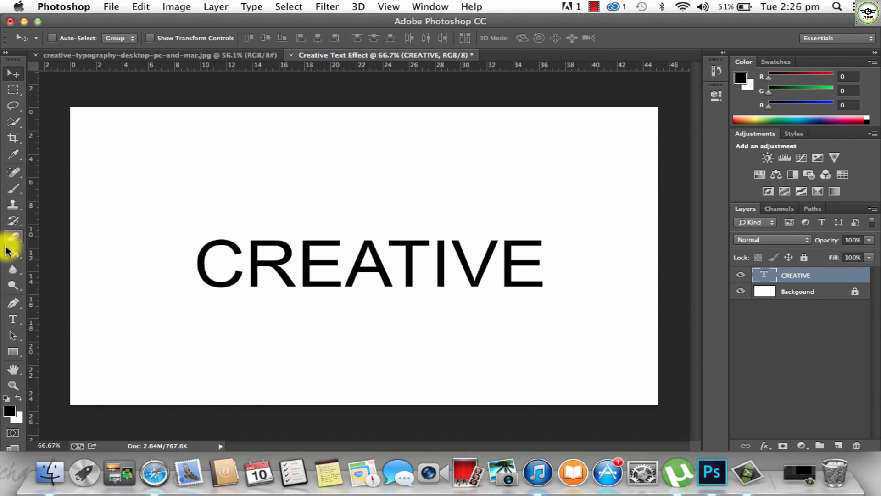
left_click(13, 319)
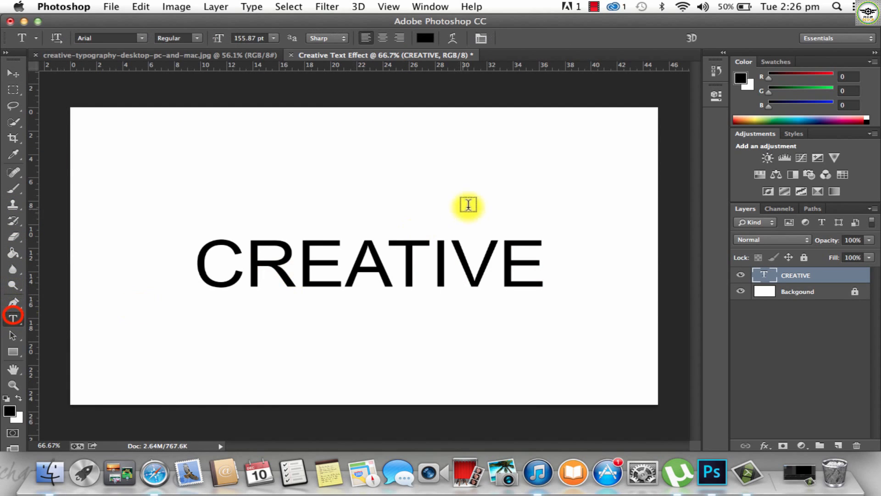
left_click(211, 263)
left_click_drag(211, 263, 543, 255)
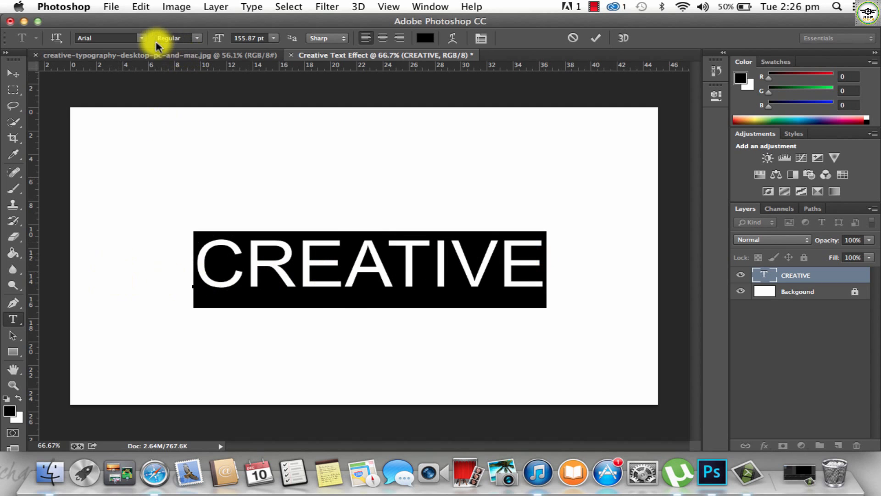
left_click(143, 38)
scroll(167, 19, "up", 3)
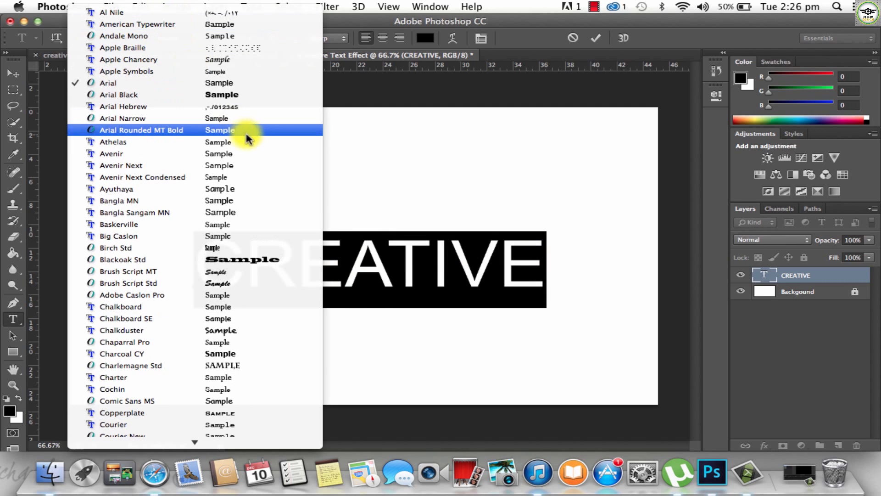
left_click(245, 94)
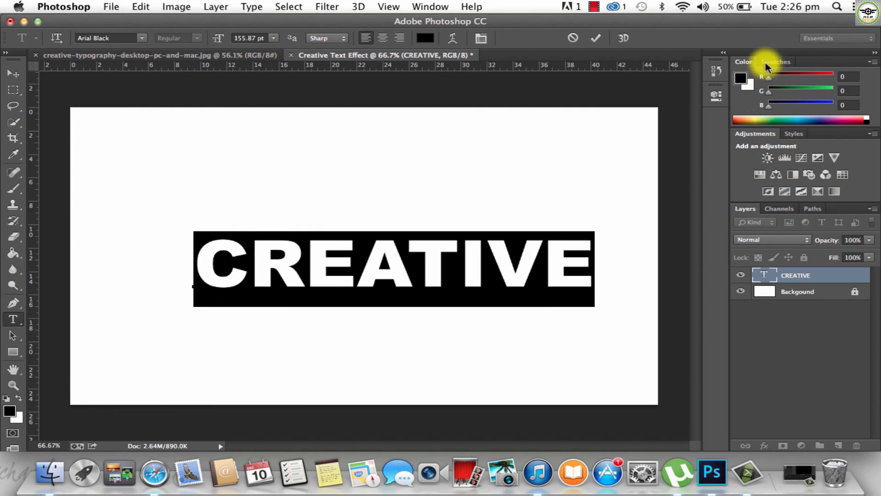
Show the Character panel and dock it expanded between the Color and Adjustments panels, with Adjustments collapsed to make room for Layers.
left_click(418, 9)
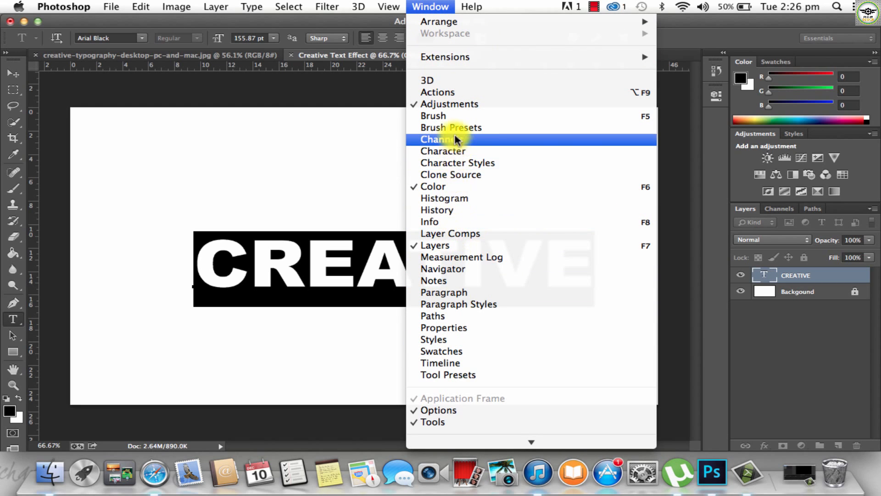
left_click(449, 151)
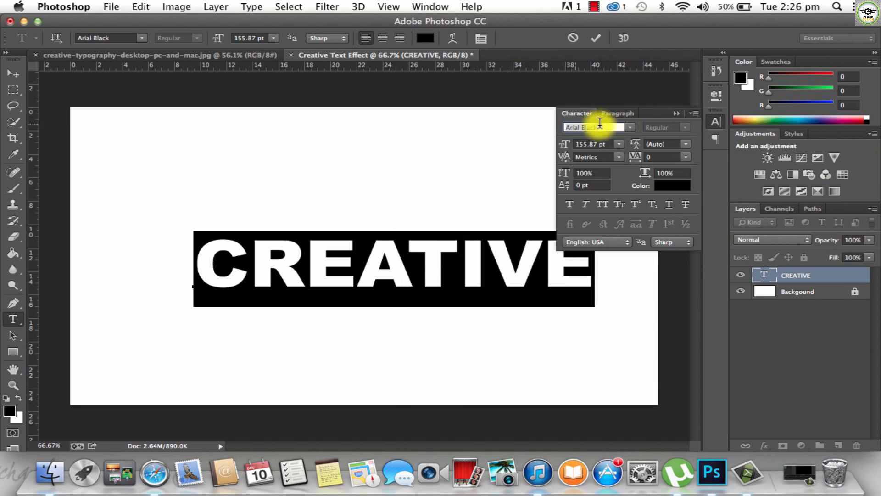
left_click_drag(631, 122, 820, 133)
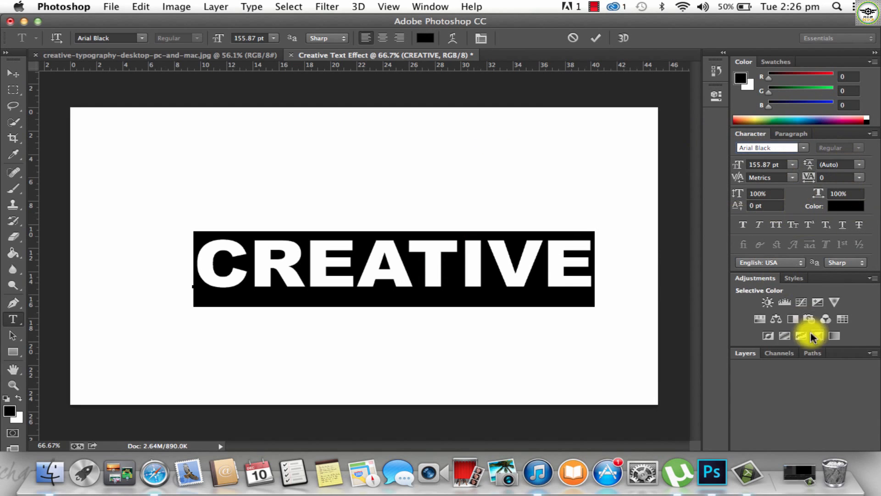
left_click(779, 353)
left_click(745, 353)
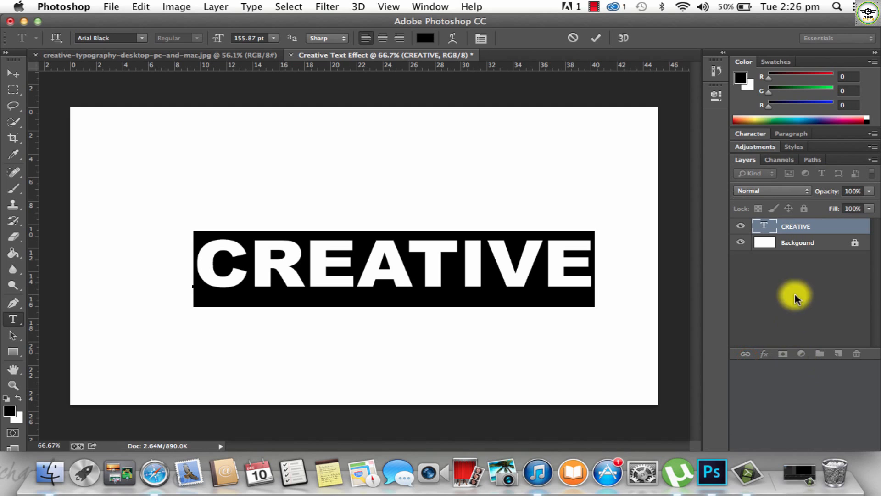
left_click(751, 134)
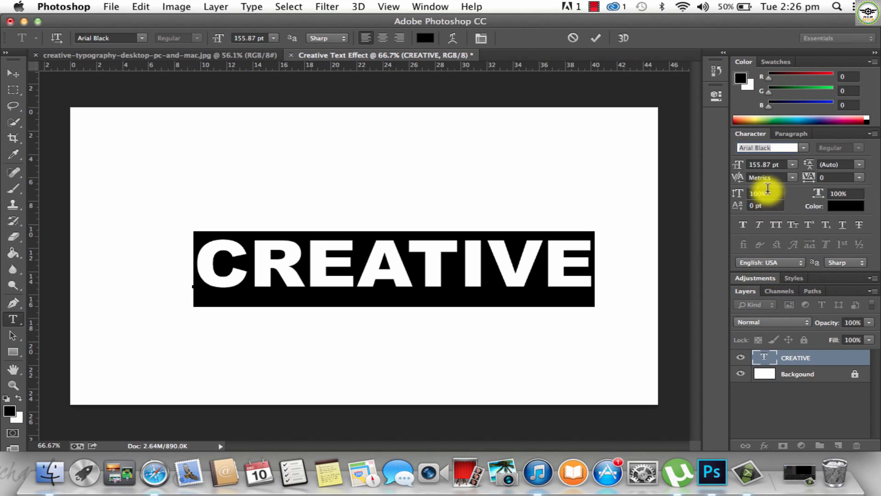
Set the font size of the CREATIVE text to 155 pt.
left_click(787, 147)
left_click(791, 164)
left_click(791, 163)
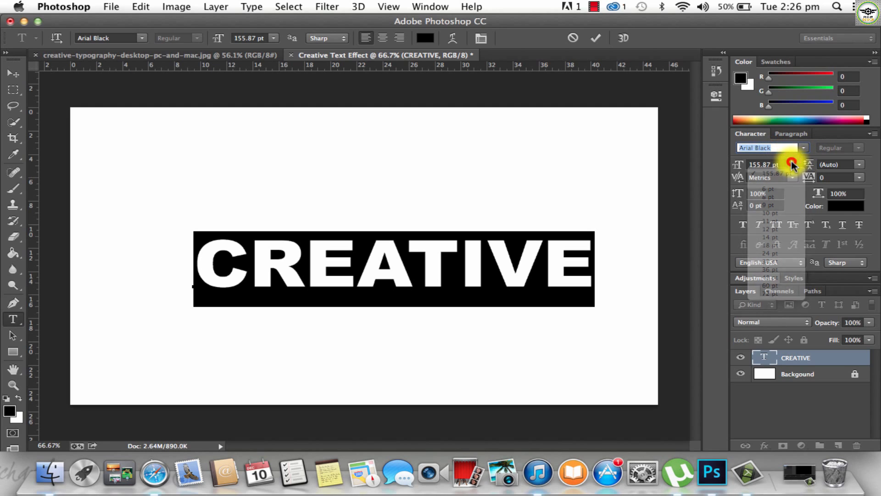
left_click(783, 163)
left_click_drag(784, 162, 762, 165)
type("155")
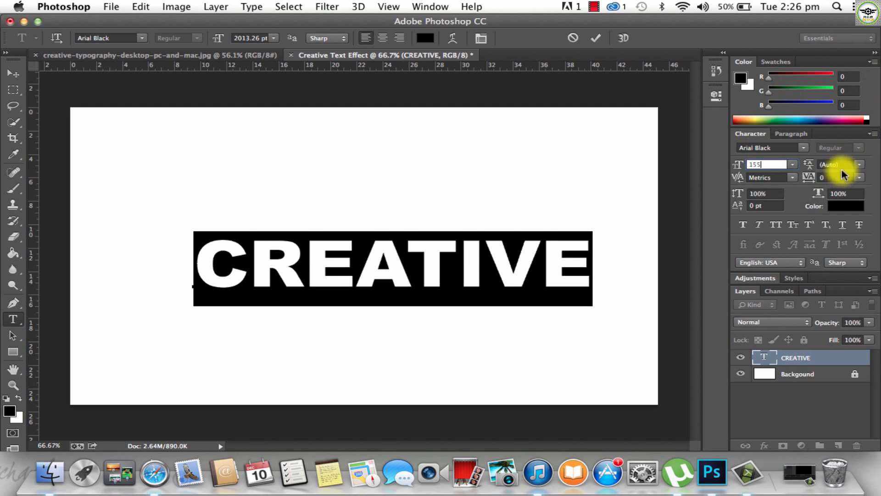
Apply faux bold to the CREATIVE text, comparing it with the reference image.
left_click(70, 55)
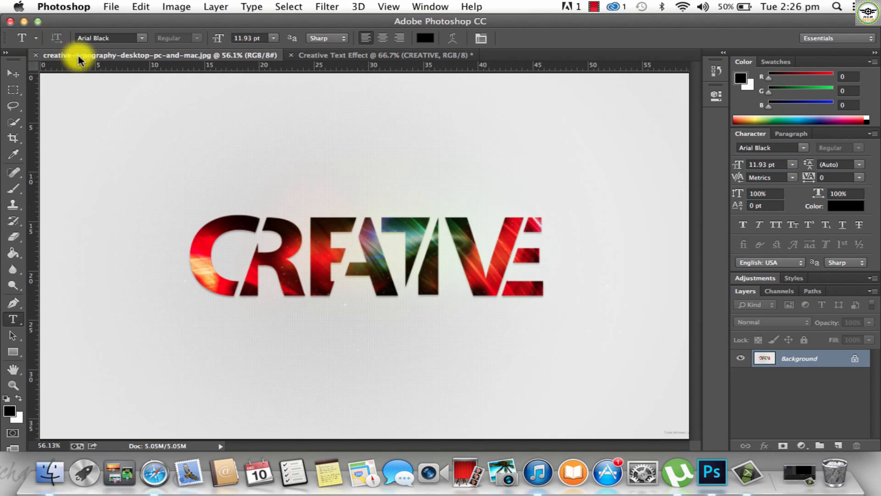
left_click(386, 56)
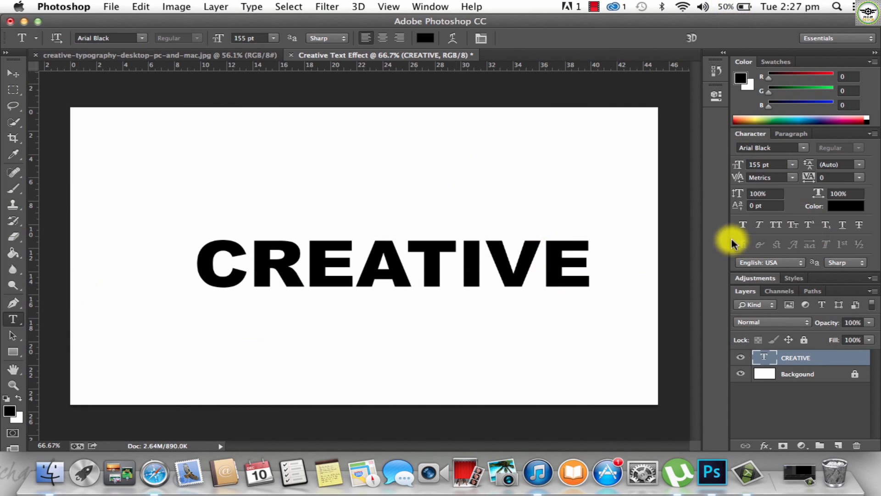
left_click(742, 226)
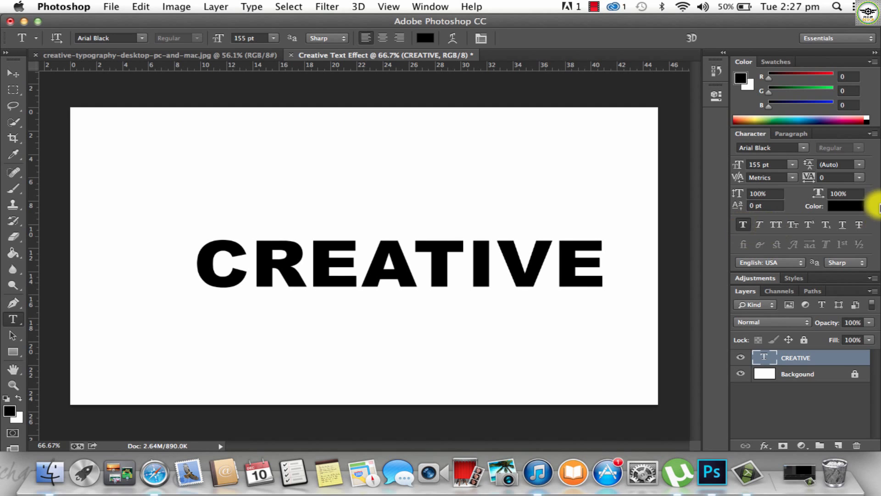
left_click(92, 55)
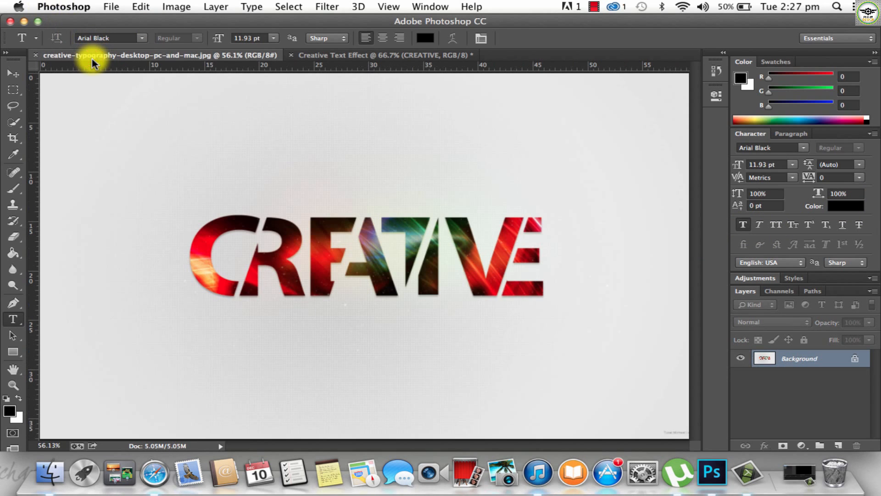
left_click(296, 53)
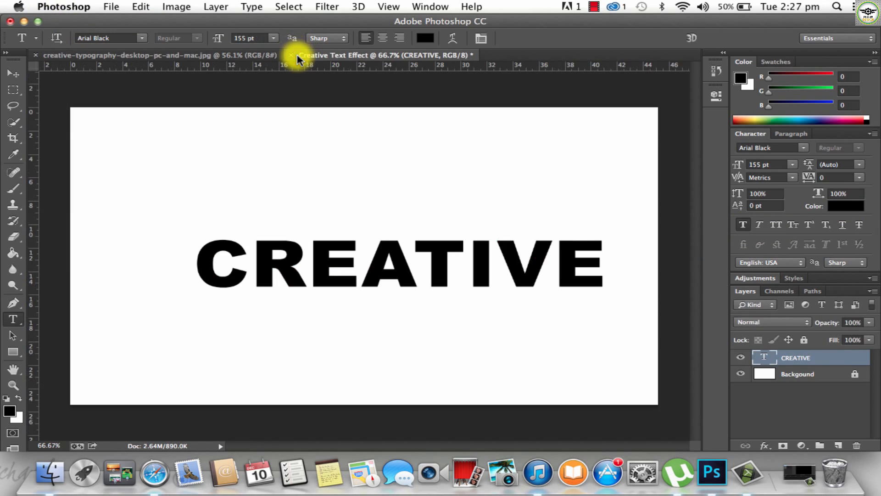
Select the whole canvas and align the CREATIVE layer to its vertical and horizontal centres.
left_click(12, 74)
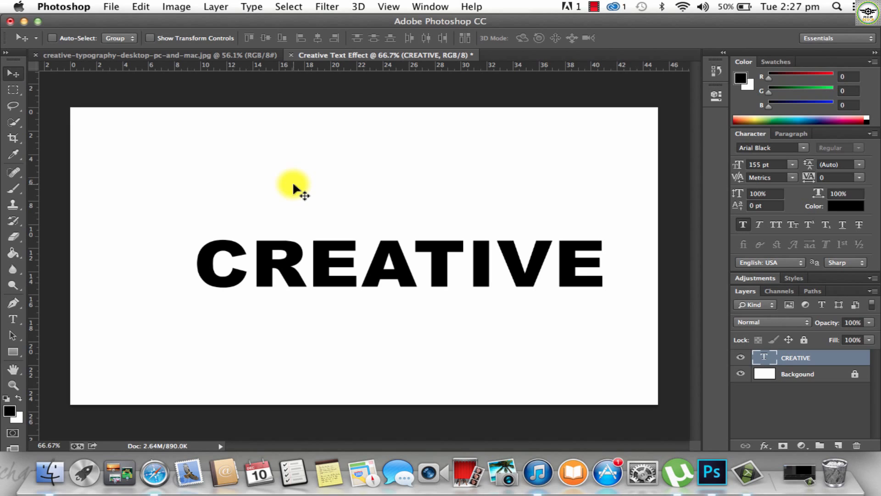
key("super+a")
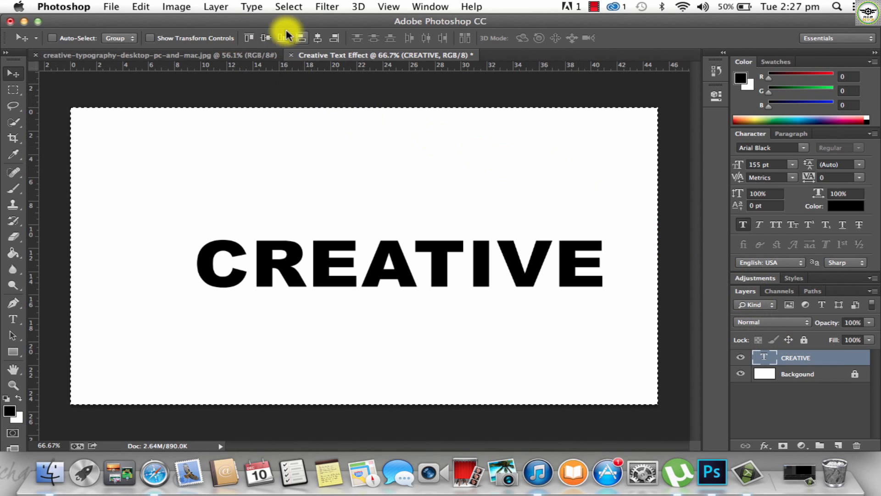
left_click(266, 38)
left_click(316, 38)
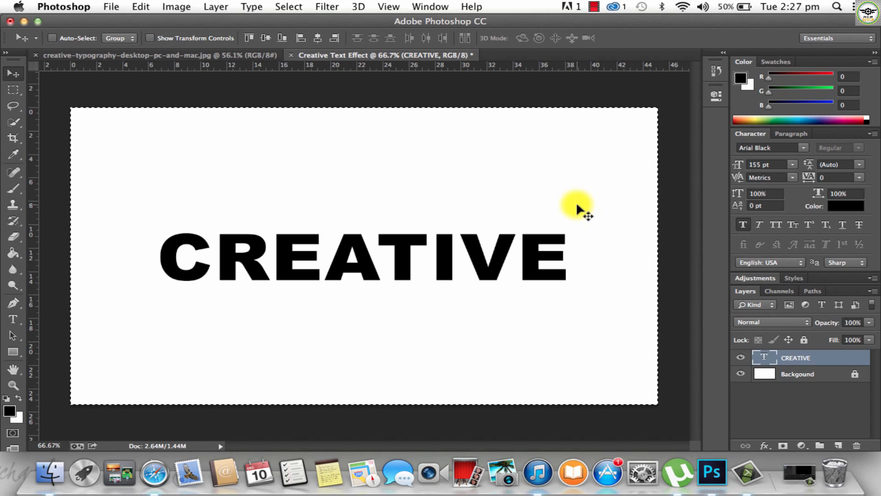
Deselect the canvas and rasterize the CREATIVE text layer.
key("super+d")
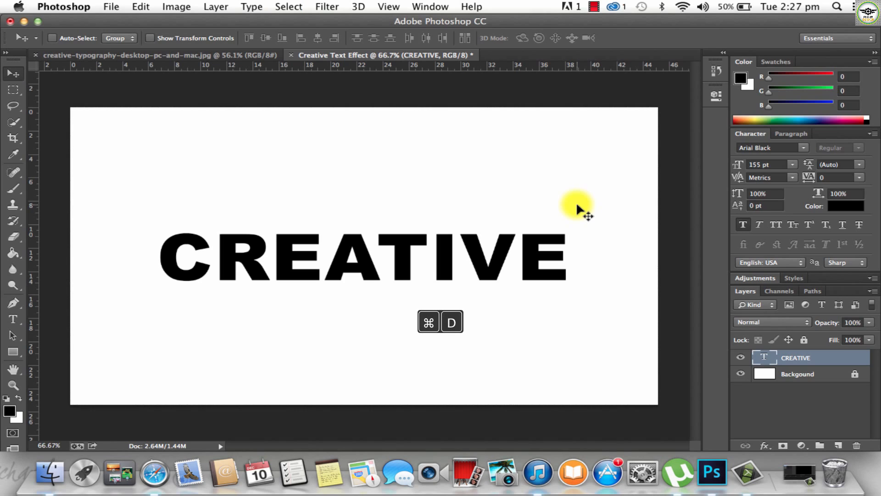
right_click(832, 363)
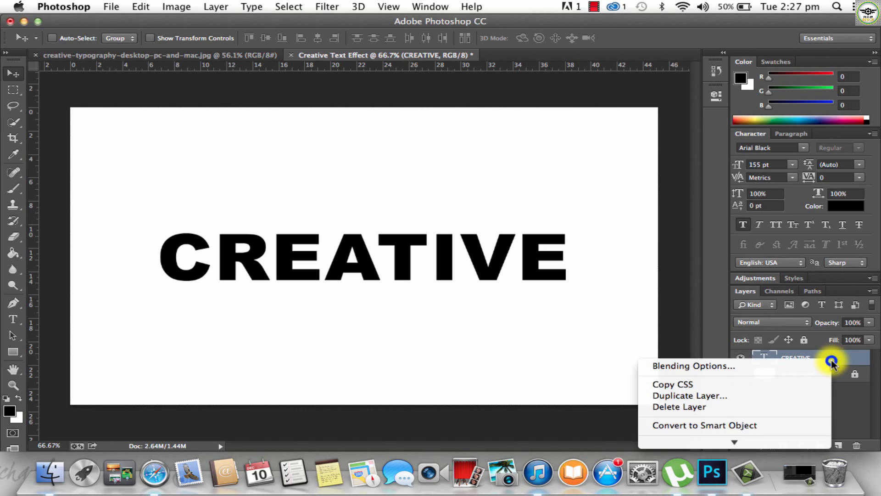
mouse_move(734, 440)
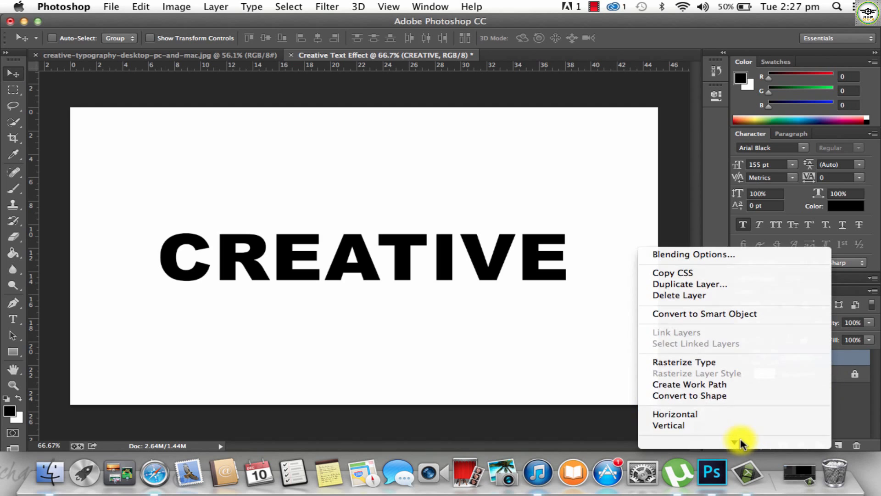
left_click(725, 296)
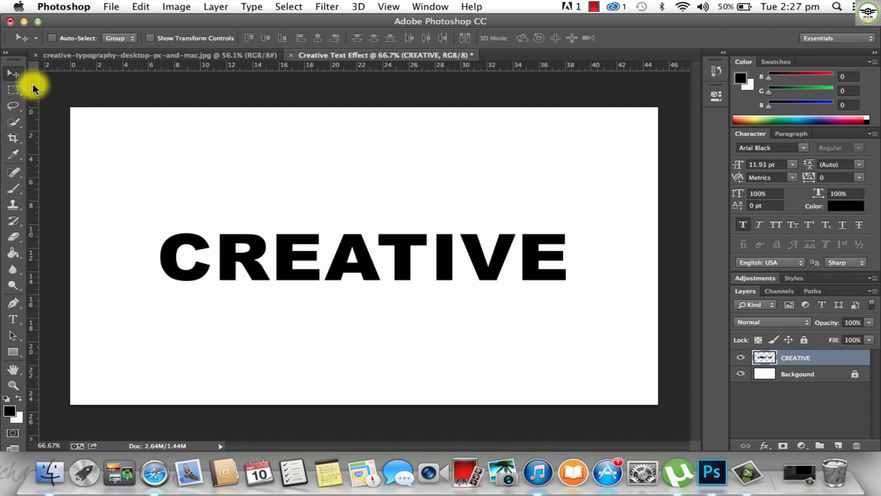
left_click(71, 55)
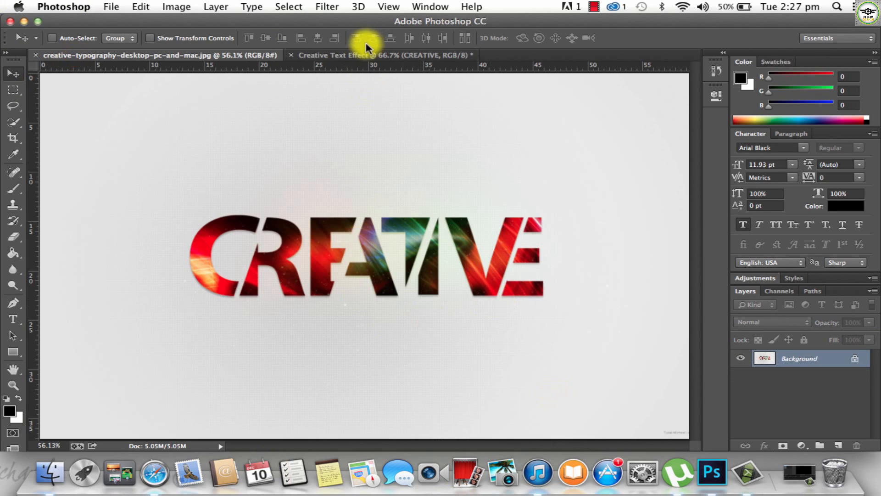
left_click(358, 55)
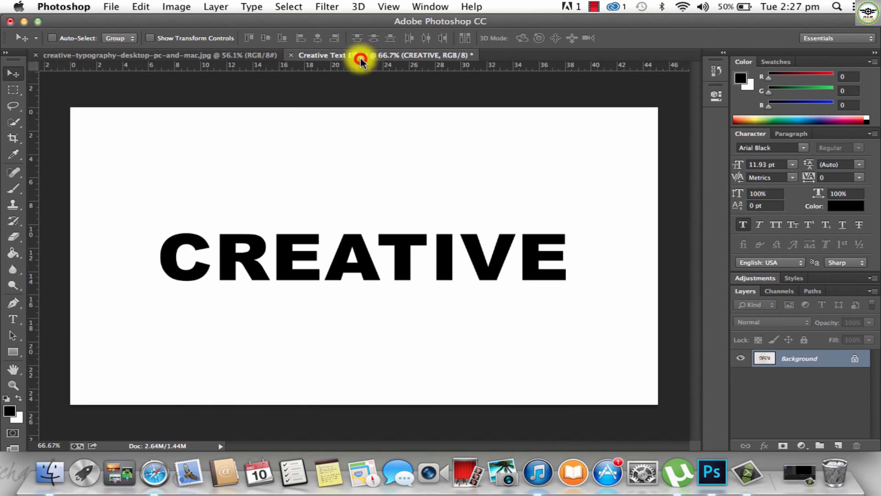
left_click(748, 471)
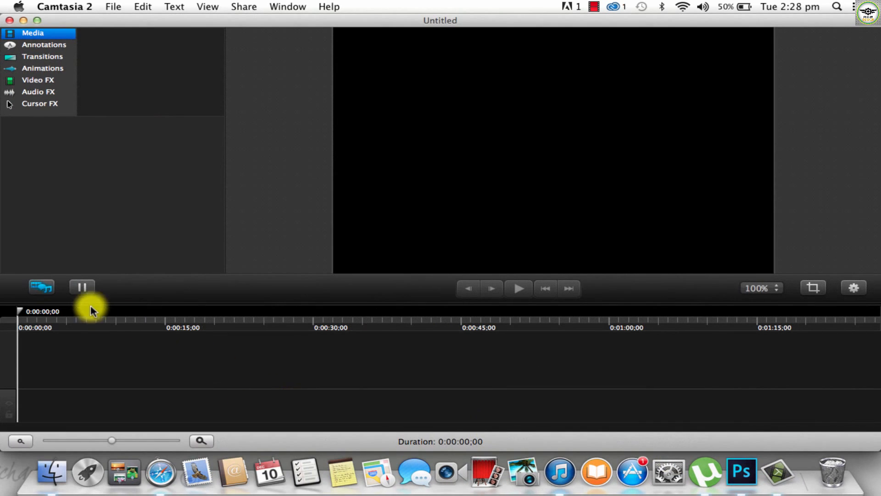
left_click(83, 289)
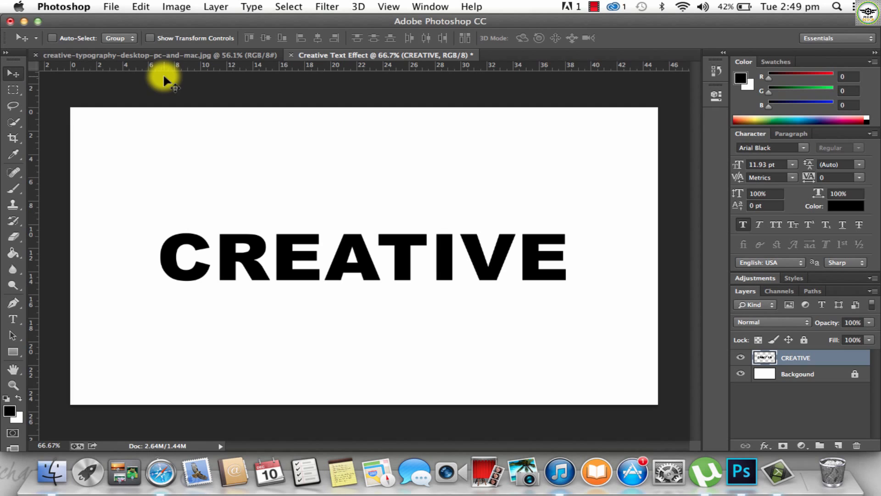
Activate the Quick Selection Tool and set its brush size to 20 px.
left_click(14, 124)
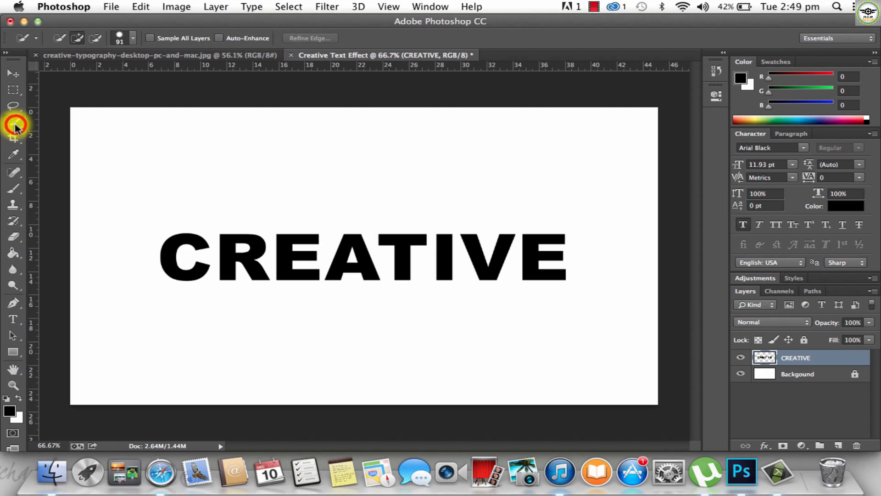
left_click(15, 123)
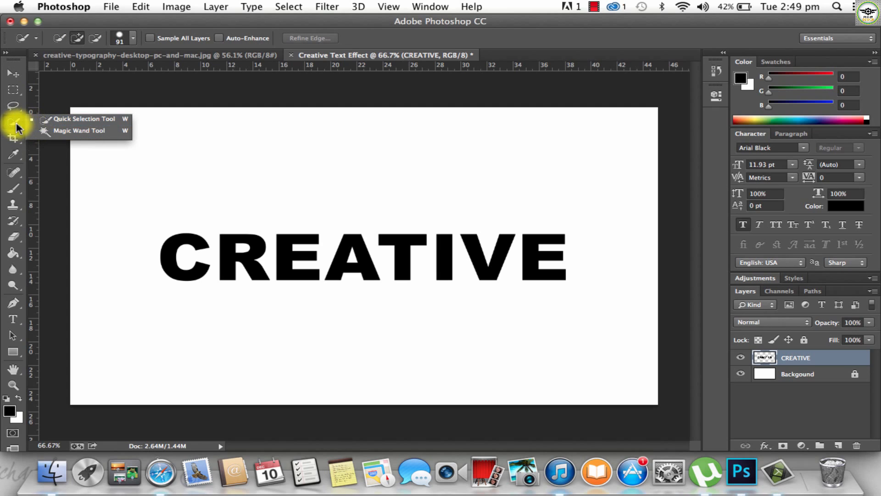
left_click(15, 122)
left_click(16, 124)
left_click(41, 120)
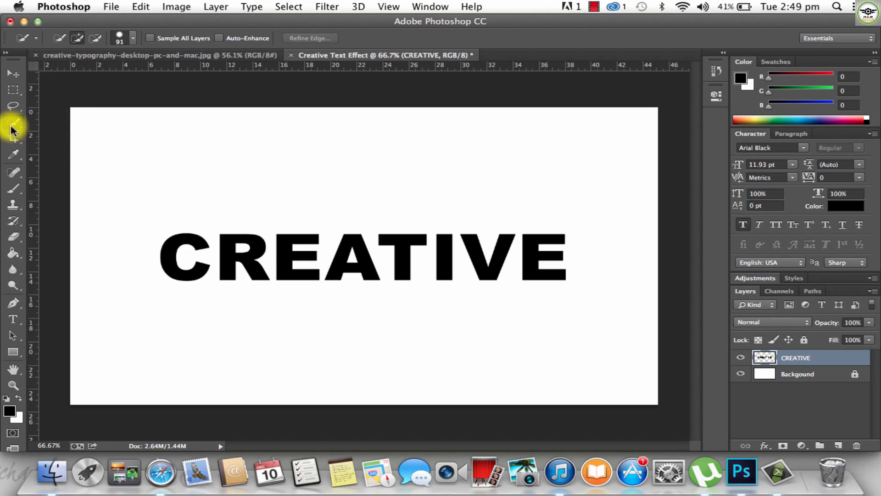
left_click(133, 38)
left_click_drag(110, 70, 70, 89)
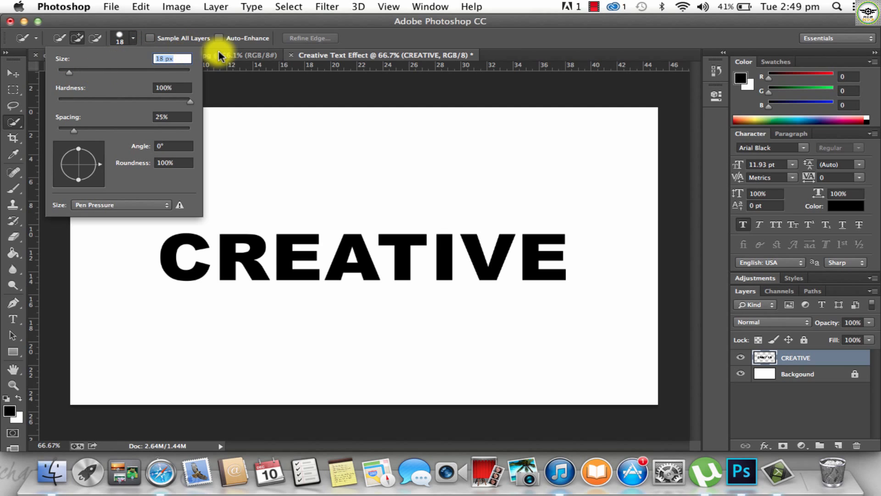
type("0")
key("Return")
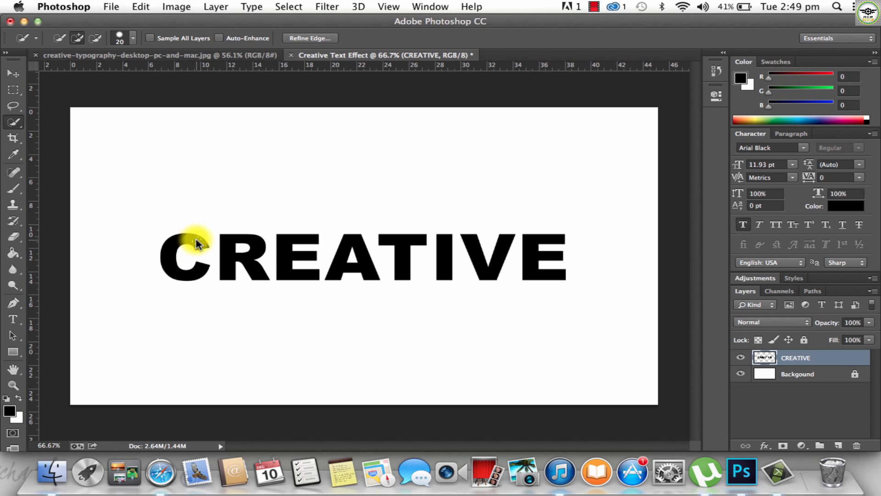
Select the first letter of CREATIVE, cut it to its own layer, and name that layer C.
mouse_move(196, 237)
left_mouse_down()
mouse_move(173, 243)
mouse_move(177, 269)
mouse_move(209, 272)
mouse_move(172, 274)
mouse_move(167, 253)
mouse_move(193, 239)
mouse_move(204, 245)
mouse_move(194, 236)
mouse_move(165, 246)
mouse_move(164, 259)
mouse_move(199, 278)
mouse_move(177, 277)
left_mouse_up()
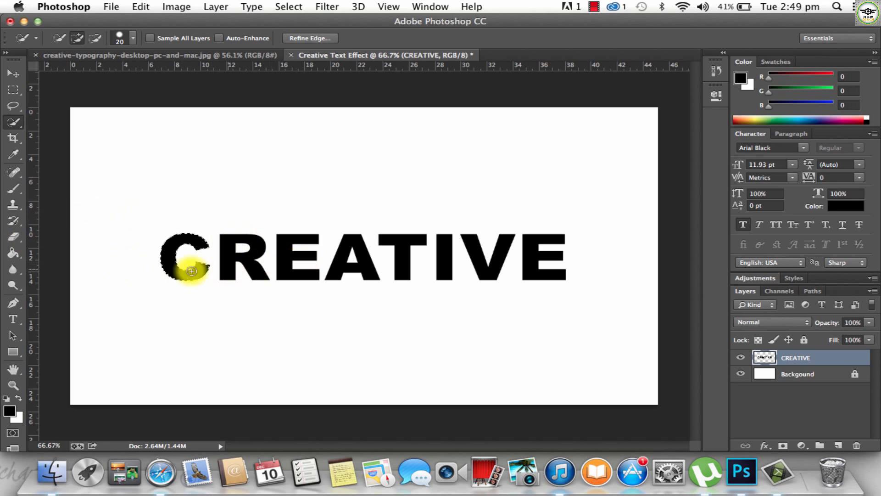
right_click(173, 271)
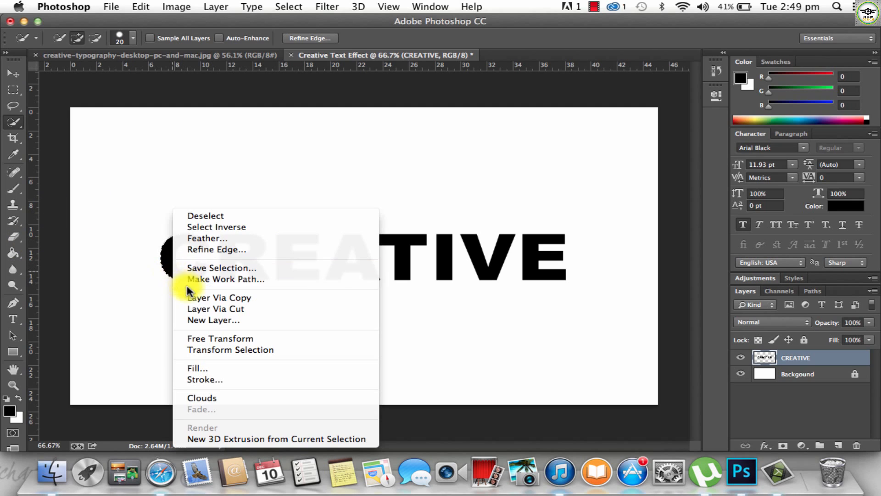
left_click(182, 307)
left_click(788, 359)
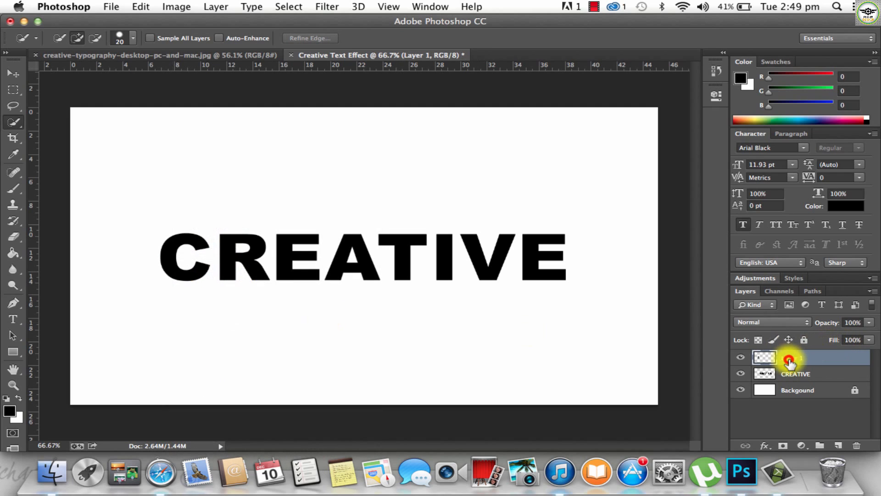
type("C")
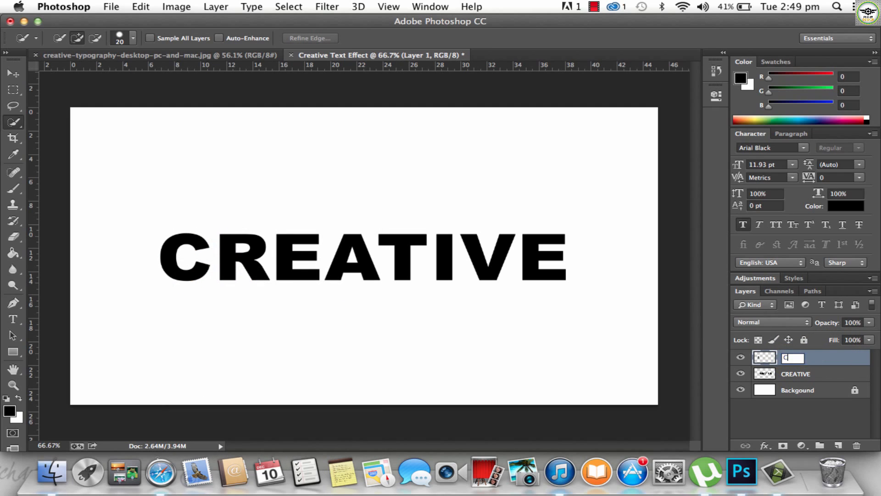
key("Return")
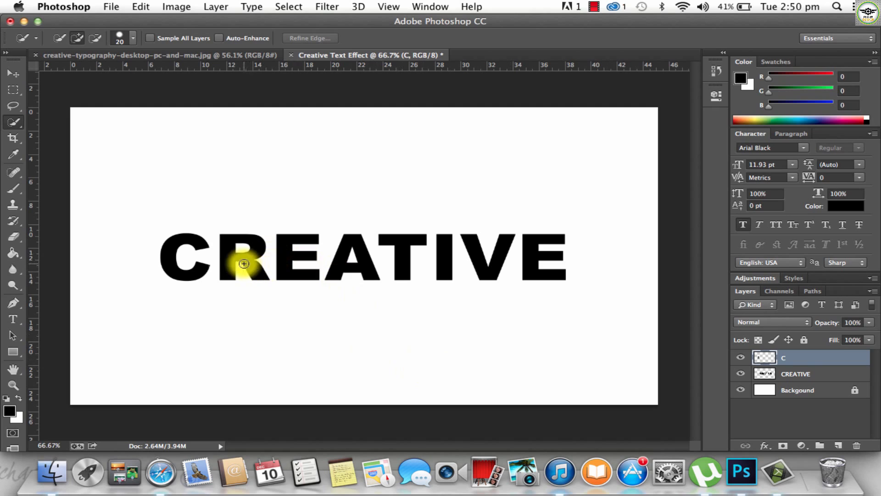
Select the letter R on the CREATIVE layer, cut it to its own layer, and name that layer R.
left_click(831, 381)
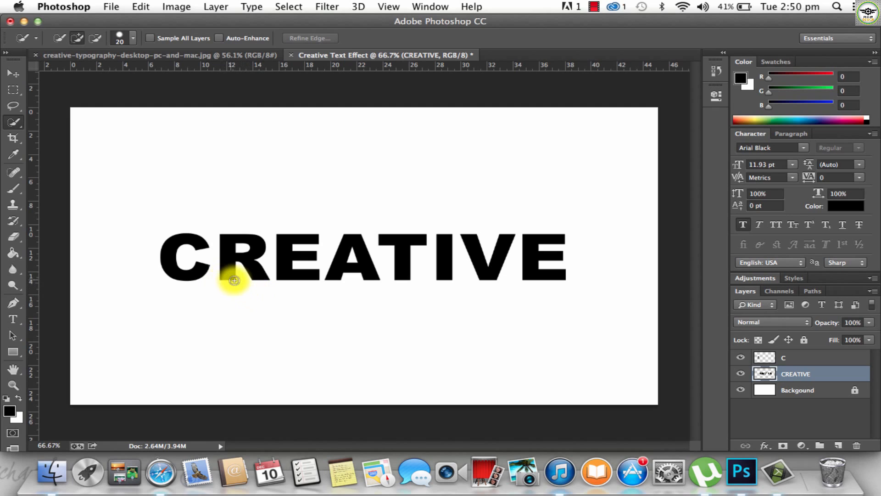
mouse_move(228, 275)
left_mouse_down()
mouse_move(232, 238)
mouse_move(252, 244)
mouse_move(246, 250)
mouse_move(265, 280)
left_mouse_up()
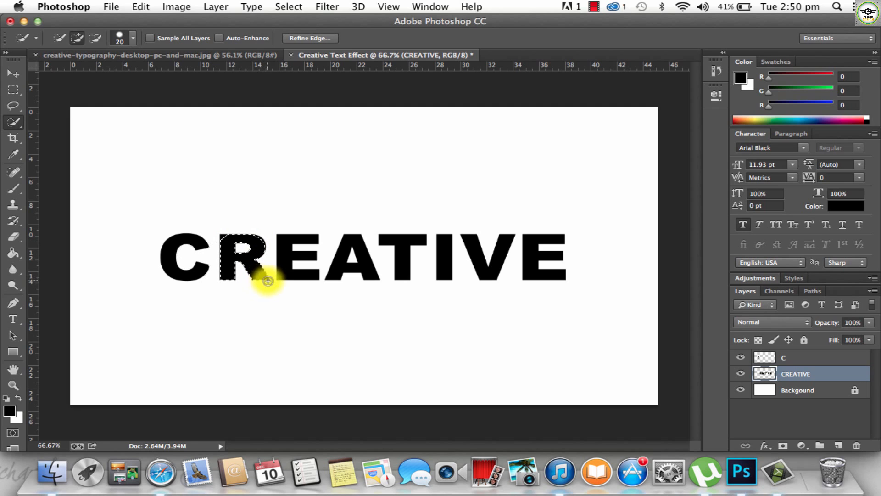
left_click(221, 236)
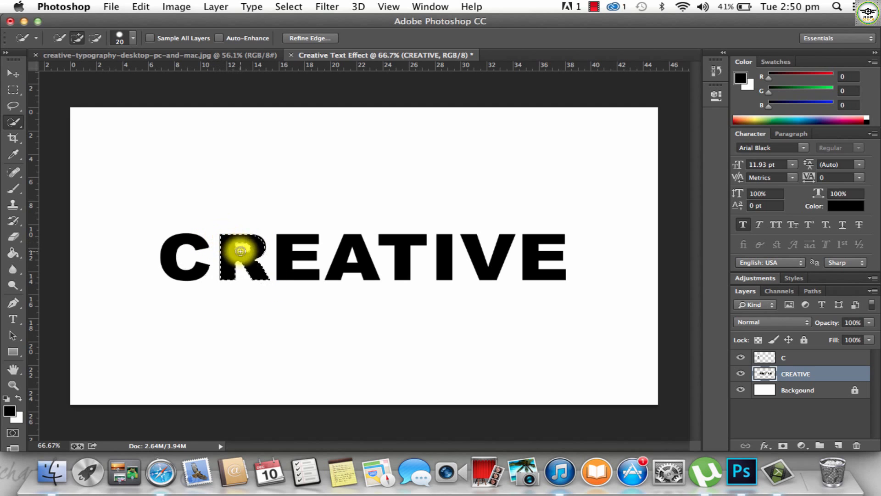
left_click(260, 239)
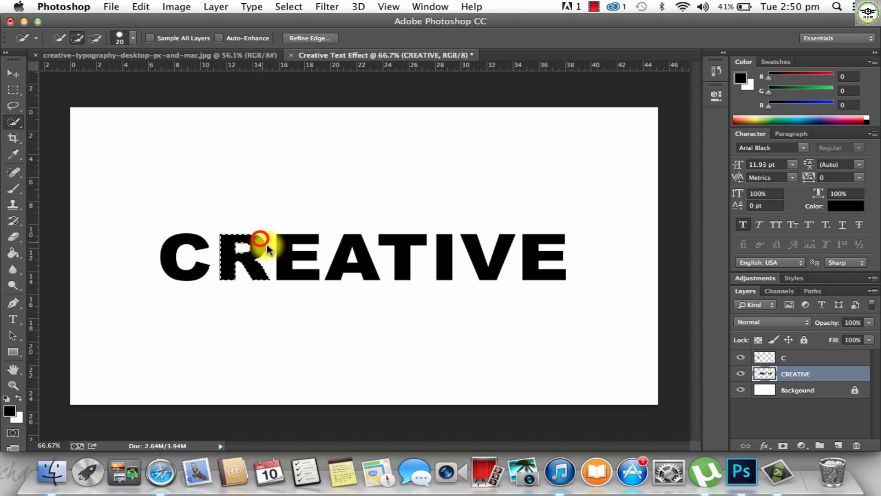
right_click(227, 255)
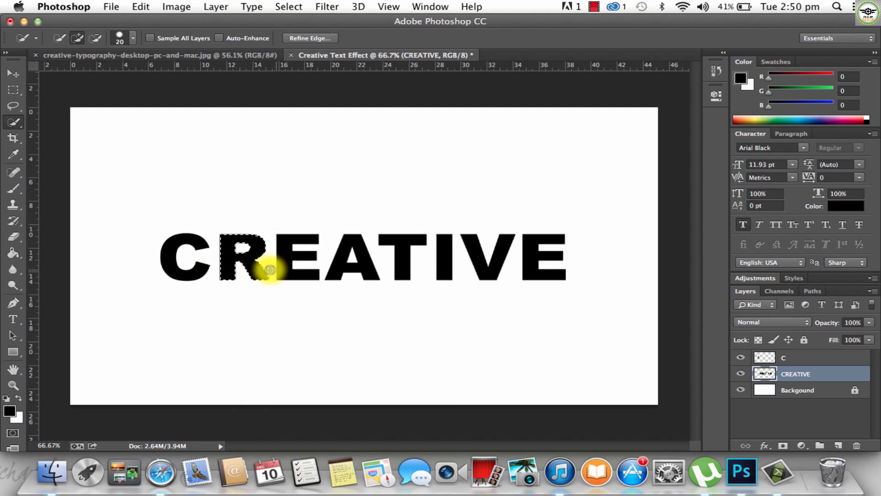
right_click(249, 257)
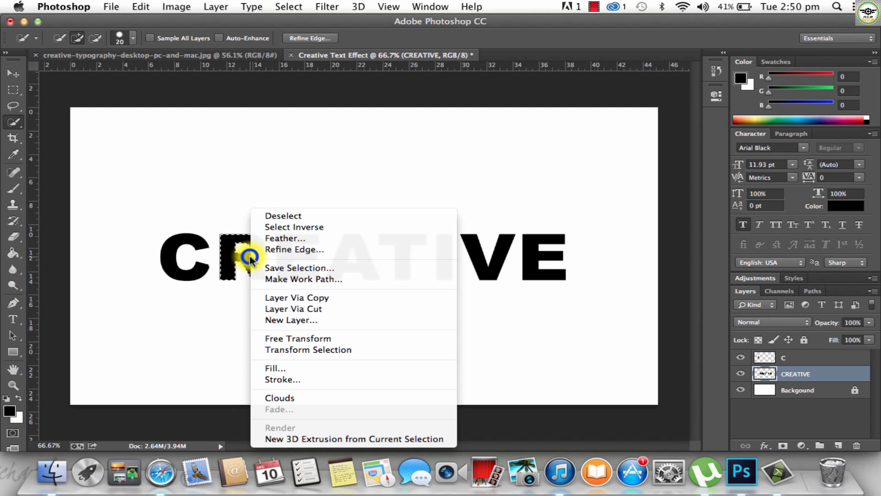
left_click(329, 309)
left_click_drag(819, 379, 807, 356)
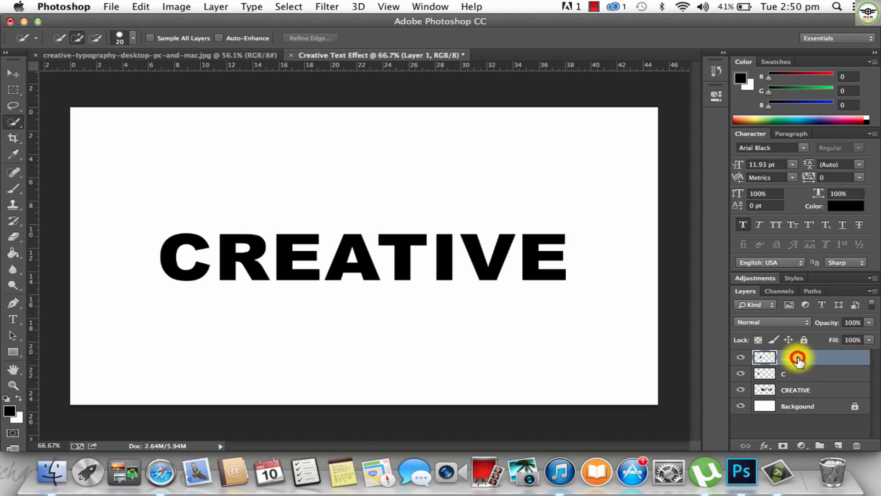
type("R")
key("Return")
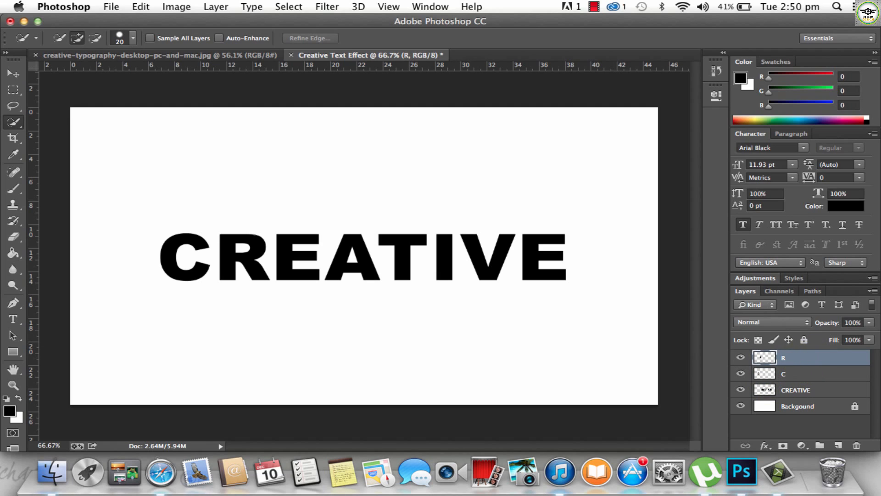
Cut the first E from the CREATIVE layer to a new layer named E and move it above the R layer.
left_click(793, 389)
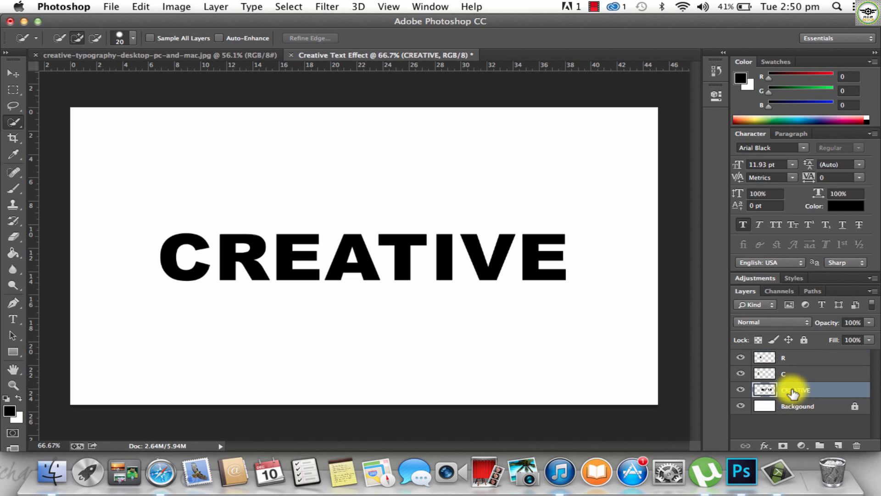
mouse_move(290, 266)
left_mouse_down()
mouse_move(290, 239)
mouse_move(301, 281)
mouse_move(311, 270)
mouse_move(298, 244)
mouse_move(323, 238)
mouse_move(315, 276)
mouse_move(281, 233)
mouse_move(312, 249)
left_mouse_up()
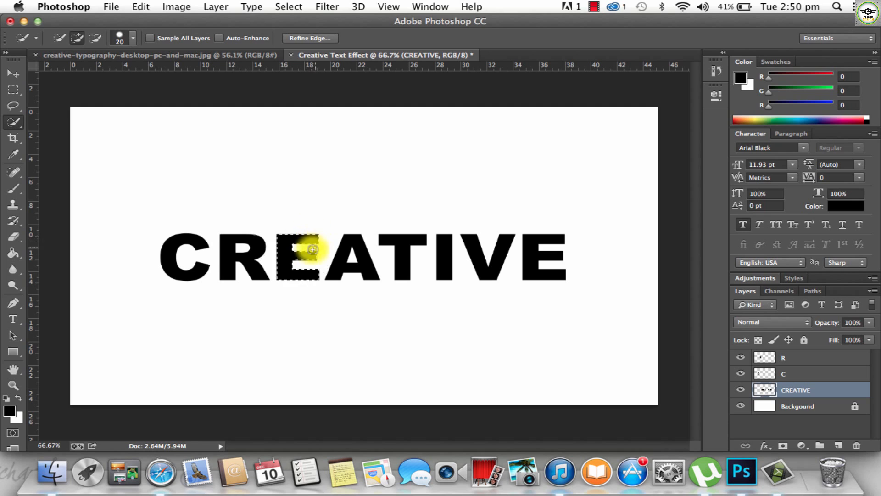
right_click(283, 234)
left_click(299, 309)
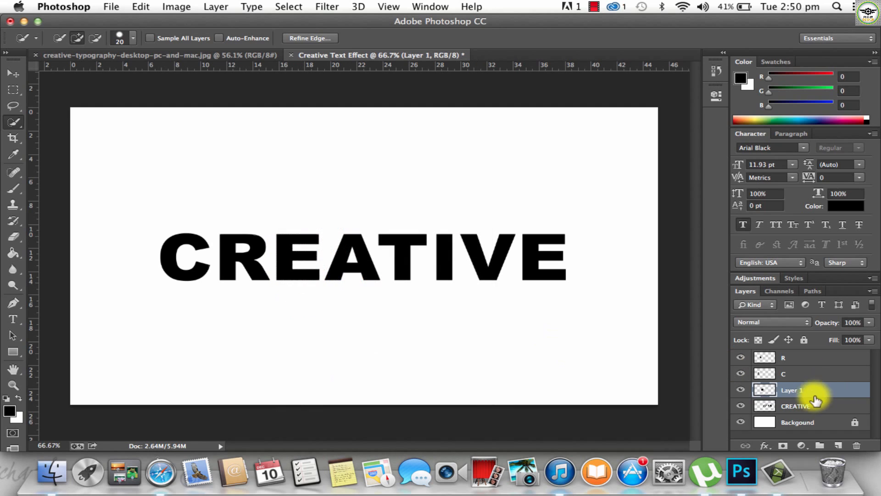
left_click(795, 389)
type("E")
key("Return")
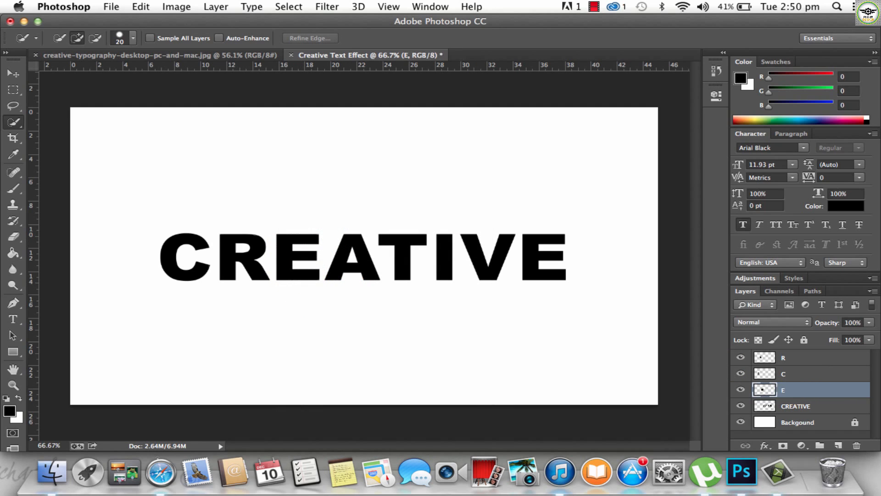
left_click_drag(798, 390, 803, 352)
Select the letter A on the CREATIVE layer.
left_click(811, 403)
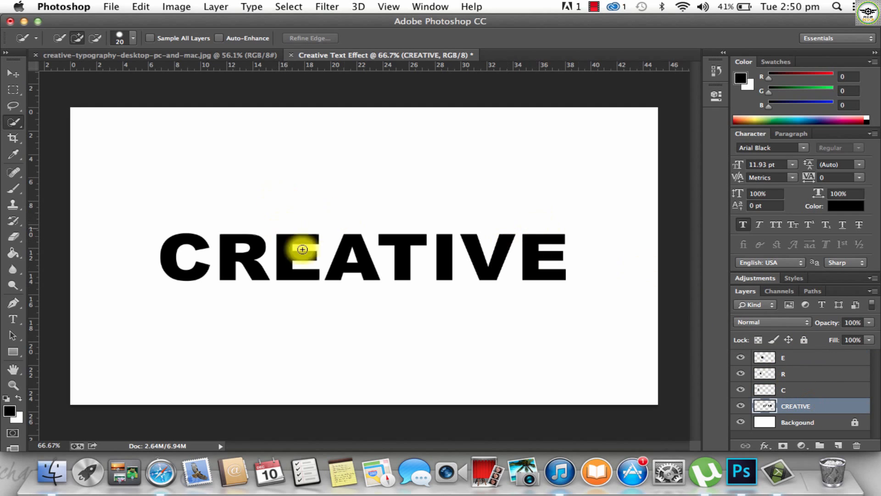
mouse_move(348, 252)
left_mouse_down()
mouse_move(371, 277)
mouse_move(361, 236)
mouse_move(352, 236)
mouse_move(350, 247)
mouse_move(381, 264)
mouse_move(376, 279)
mouse_move(331, 275)
left_mouse_up()
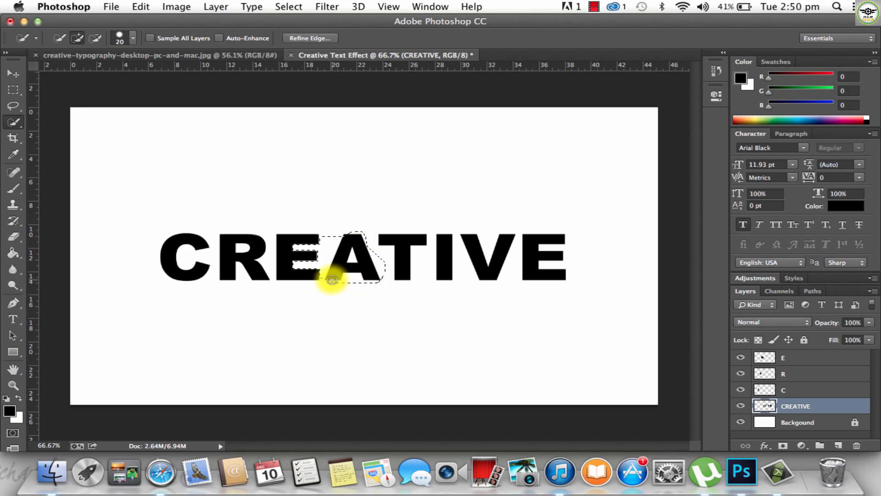
right_click(355, 238)
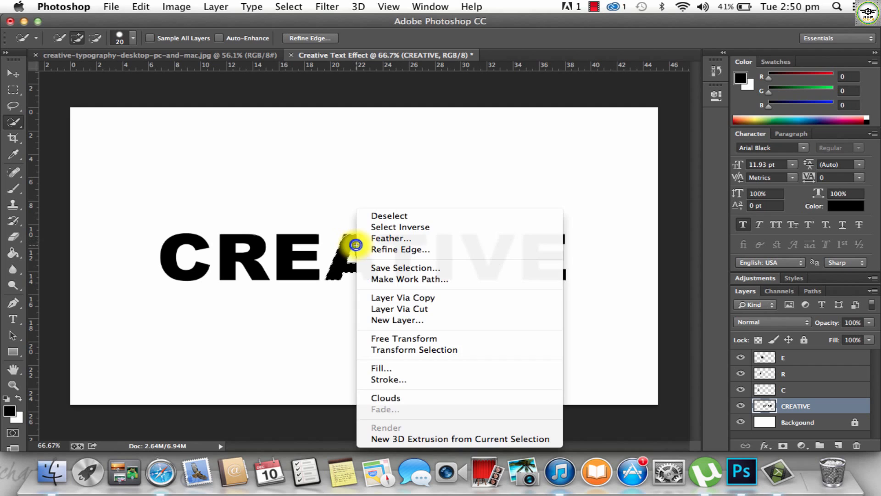
left_click(403, 306)
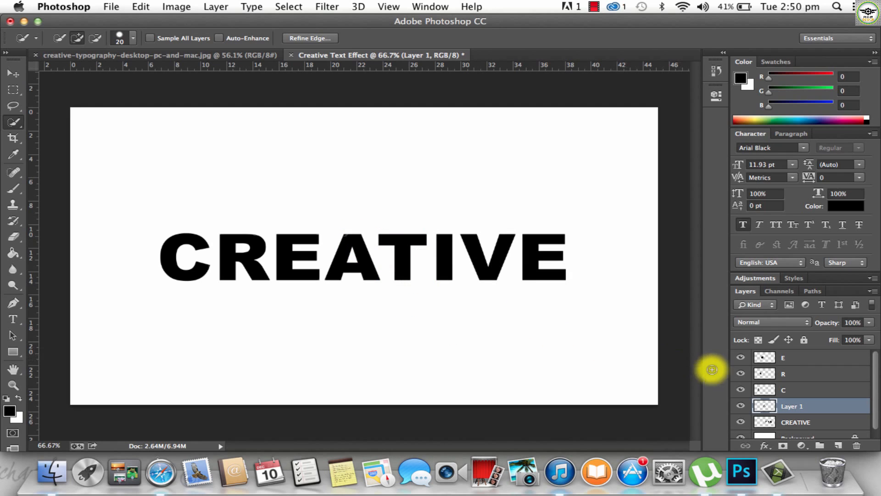
left_click(740, 405)
key("super+z")
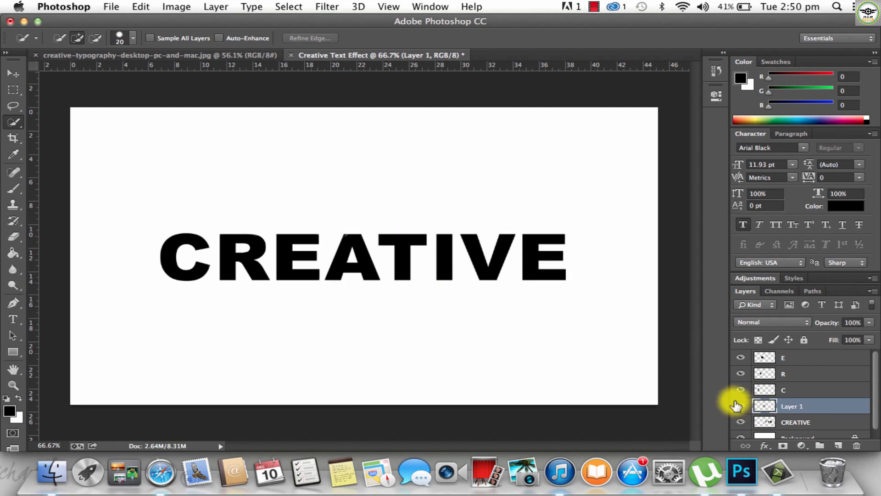
Refine the selection of the letter A, cut it to its own layer, and name that layer A.
left_click(350, 240)
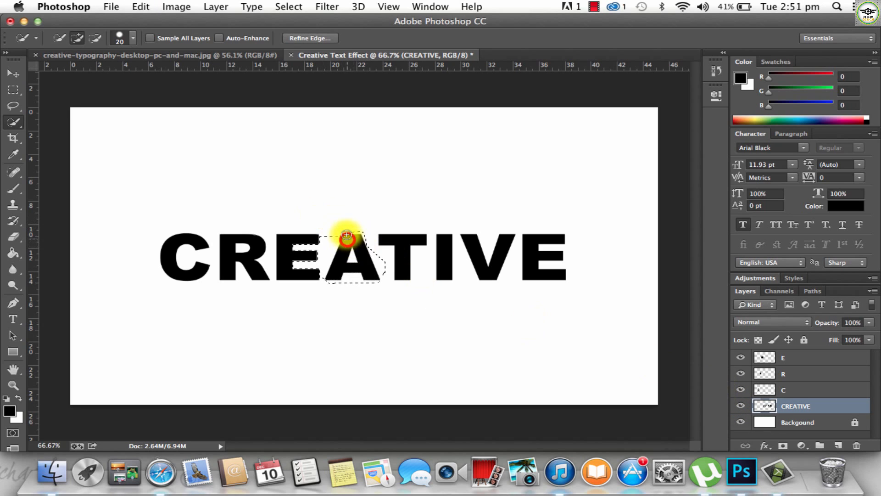
right_click(367, 265)
left_click(398, 309)
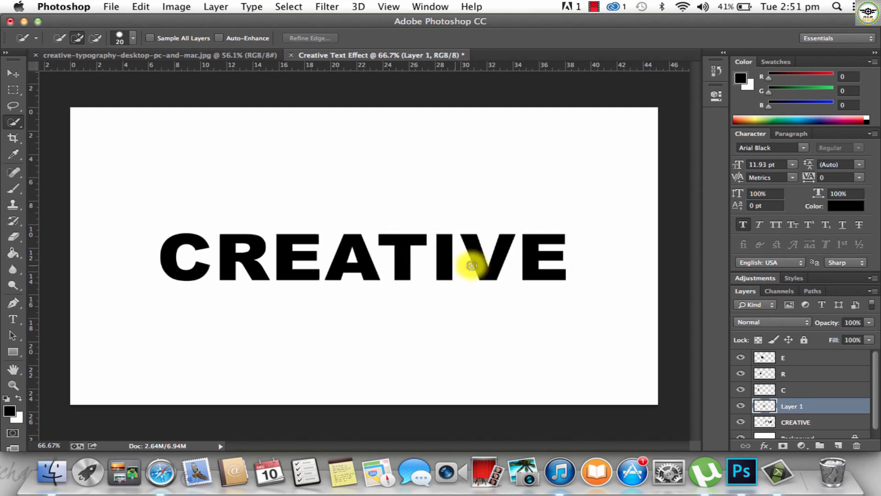
double_click(789, 406)
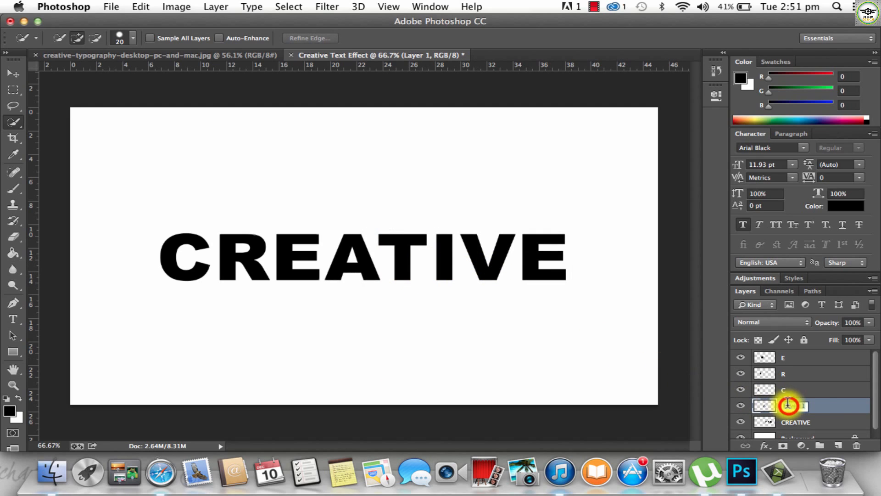
type("A")
key("Return")
Select the letter T on the CREATIVE layer, cut it to its own layer, and name that layer T.
left_click(814, 419)
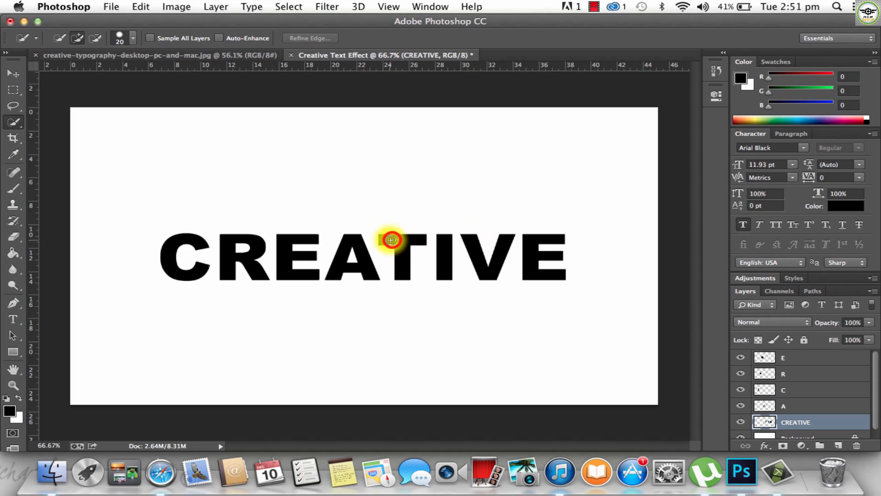
mouse_move(391, 239)
left_mouse_down()
mouse_move(419, 240)
mouse_move(409, 245)
mouse_move(428, 226)
mouse_move(403, 239)
mouse_move(407, 279)
mouse_move(425, 233)
mouse_move(384, 236)
mouse_move(427, 246)
left_mouse_up()
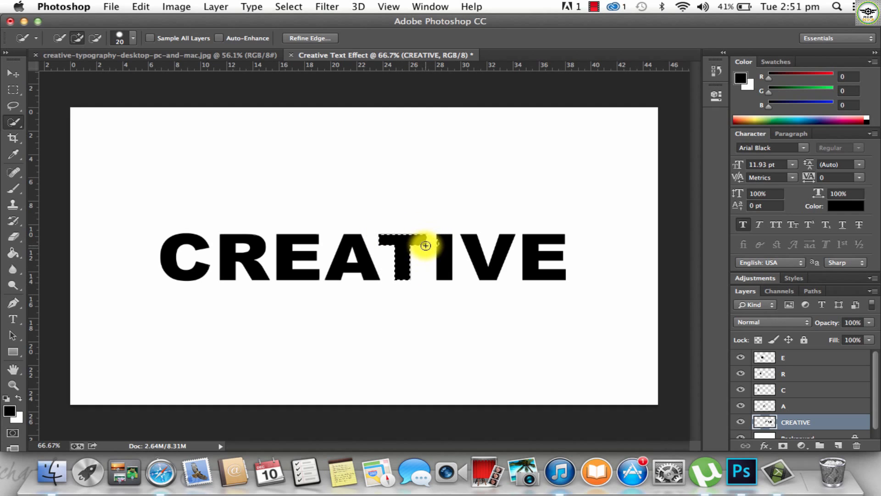
key("super+z")
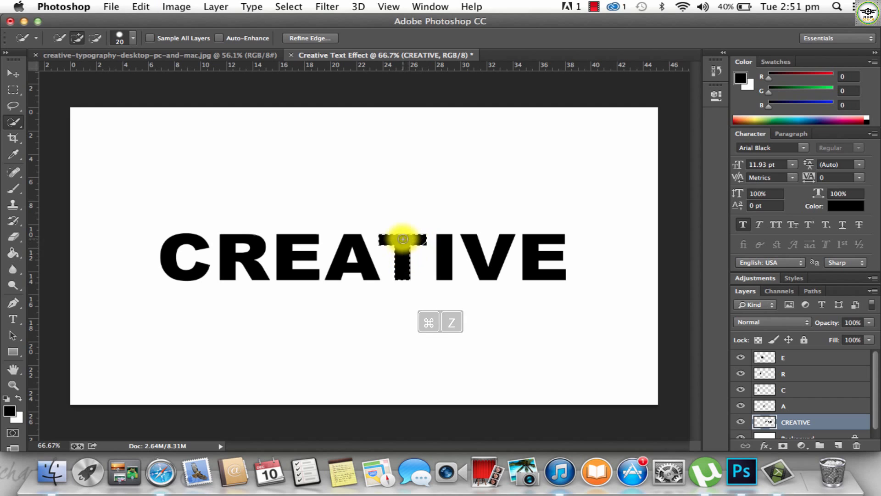
mouse_move(386, 240)
left_mouse_down()
mouse_move(429, 240)
mouse_move(400, 239)
left_mouse_up()
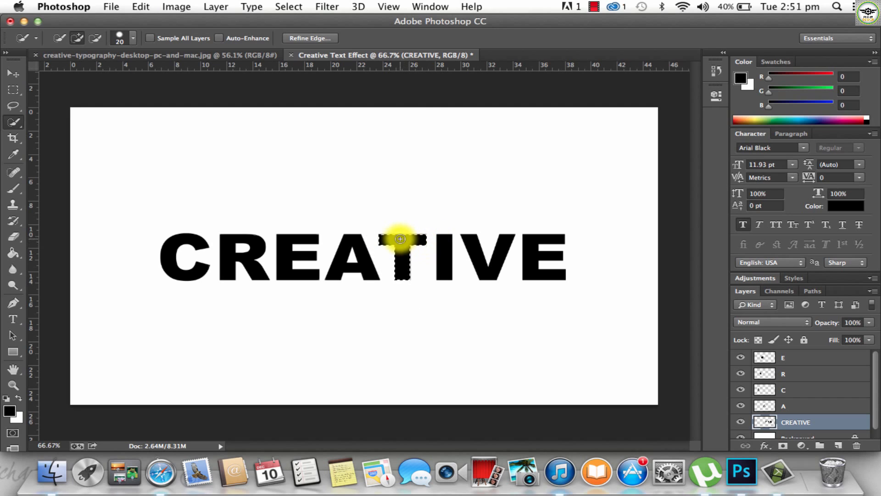
right_click(400, 238)
left_click(422, 308)
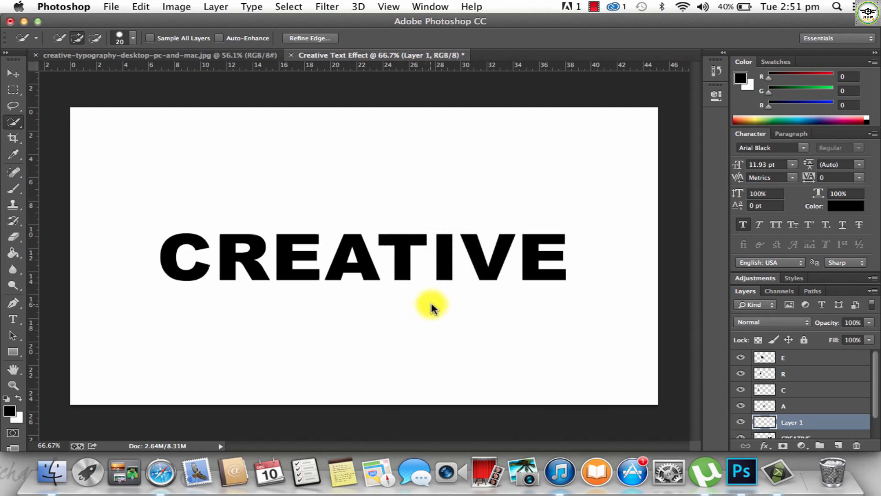
double_click(796, 423)
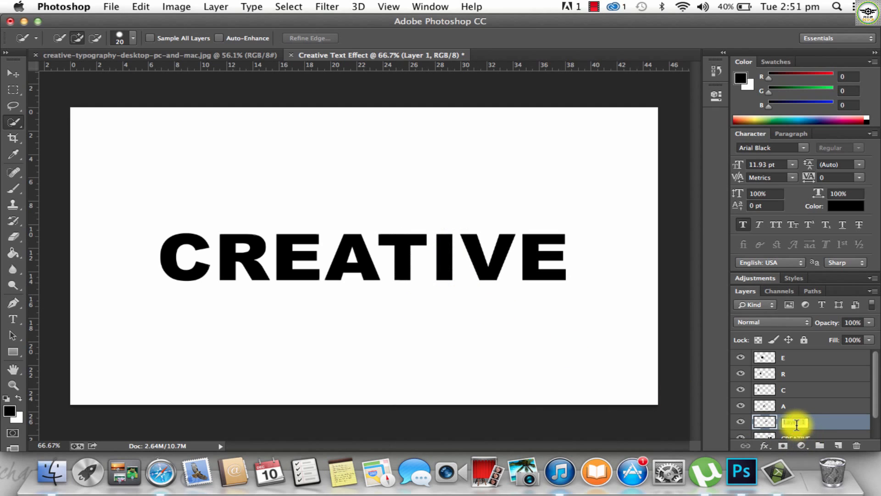
key("Return")
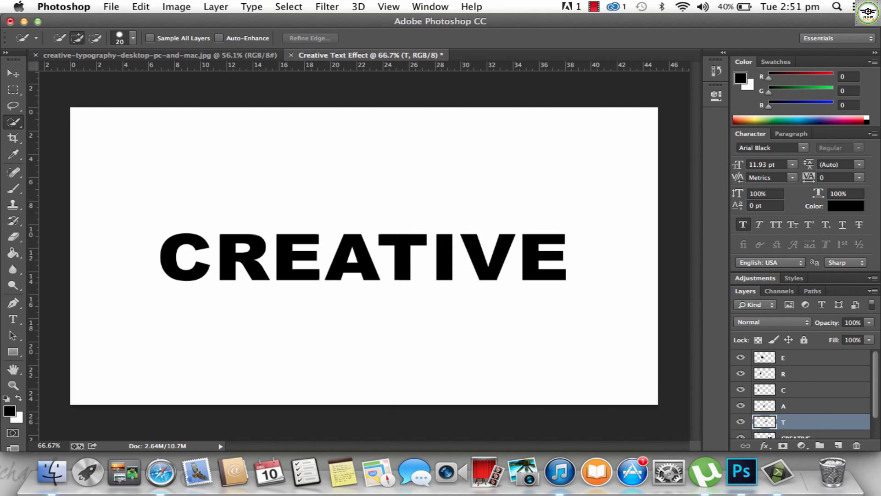
Move the A and T layers above the E layer with T topmost, and check the reference image.
left_click_drag(810, 420, 808, 351)
left_click_drag(792, 422, 792, 354)
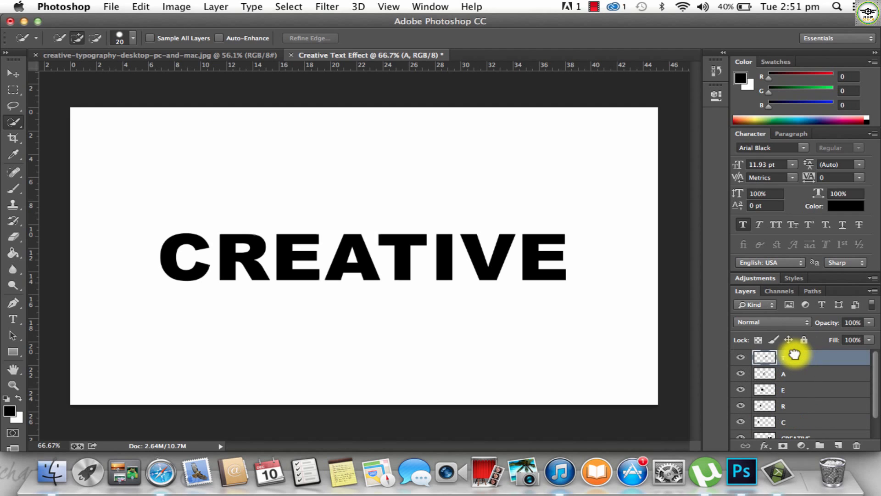
left_click(155, 55)
left_click(335, 51)
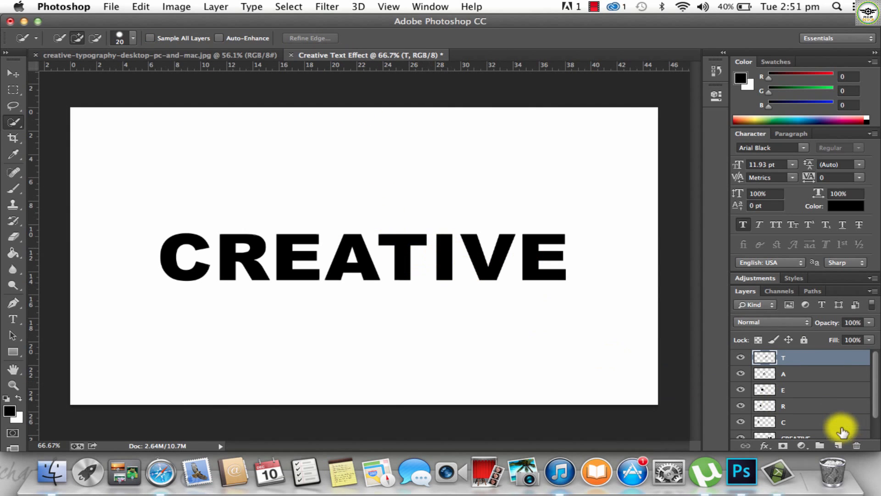
Cut the letter I from the CREATIVE layer to a new layer named I and move it above the T layer.
left_click(826, 435)
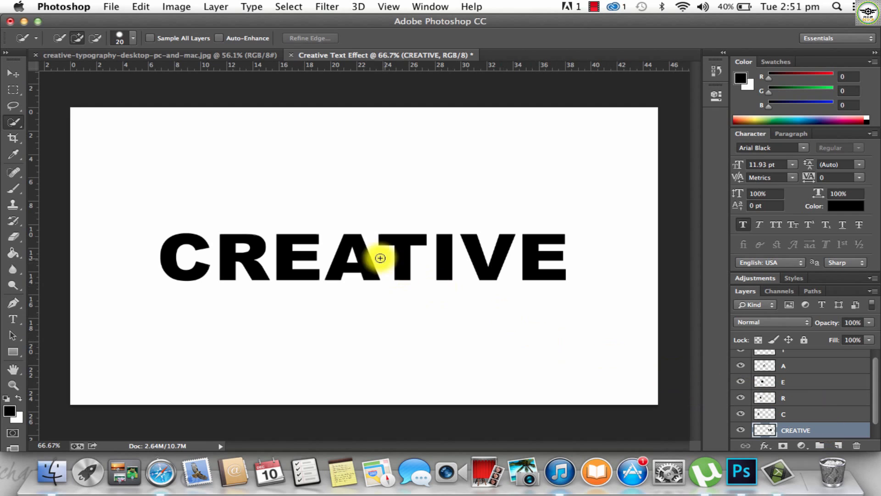
mouse_move(441, 275)
left_mouse_down()
mouse_move(440, 236)
mouse_move(451, 277)
mouse_move(450, 234)
mouse_move(447, 255)
left_mouse_up()
right_click(447, 256)
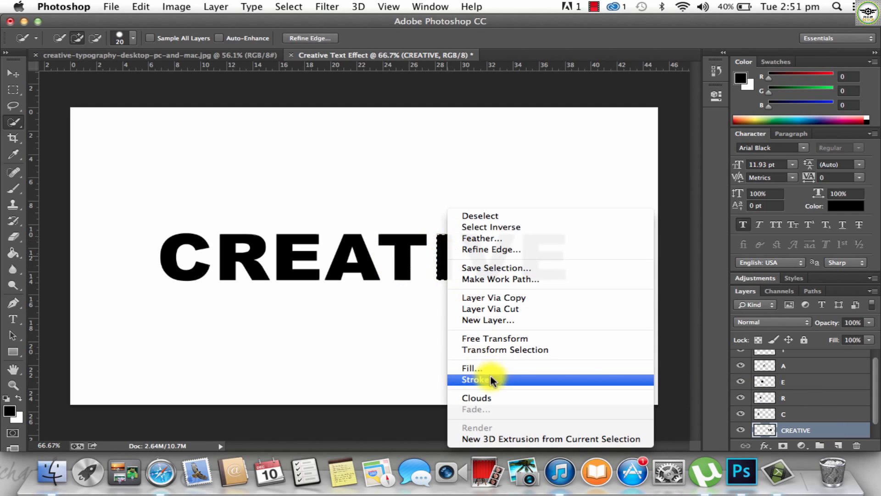
left_click(491, 308)
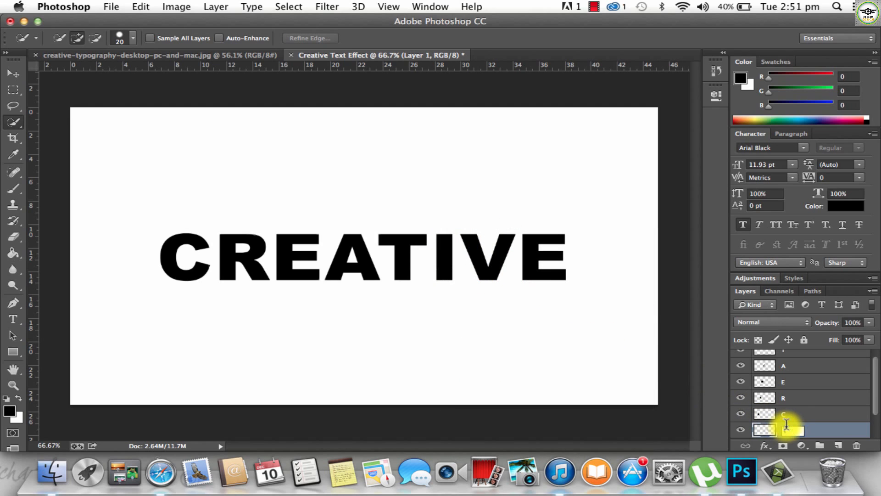
left_click(786, 423)
type("I")
key("Return")
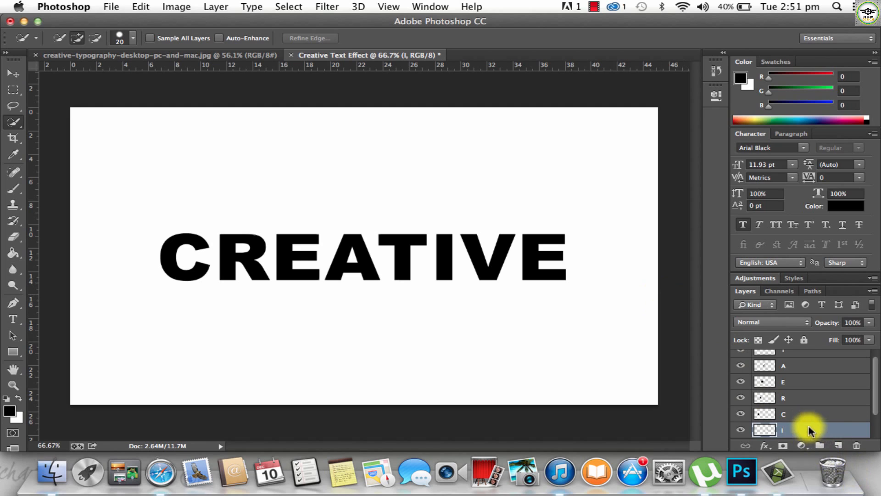
left_click_drag(809, 430, 822, 351)
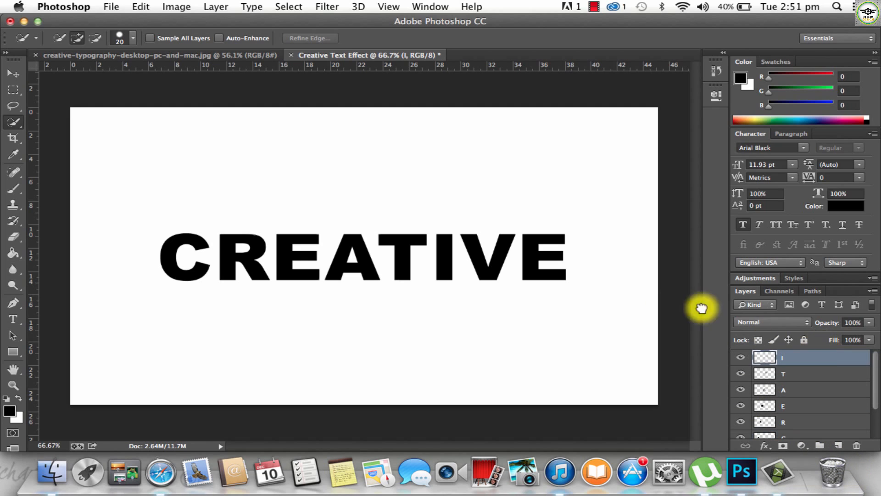
Discard the V selection made with the I layer active, and make the CREATIVE layer active instead.
mouse_move(467, 240)
left_mouse_down()
mouse_move(486, 273)
mouse_move(508, 235)
mouse_move(491, 277)
mouse_move(465, 230)
left_mouse_up()
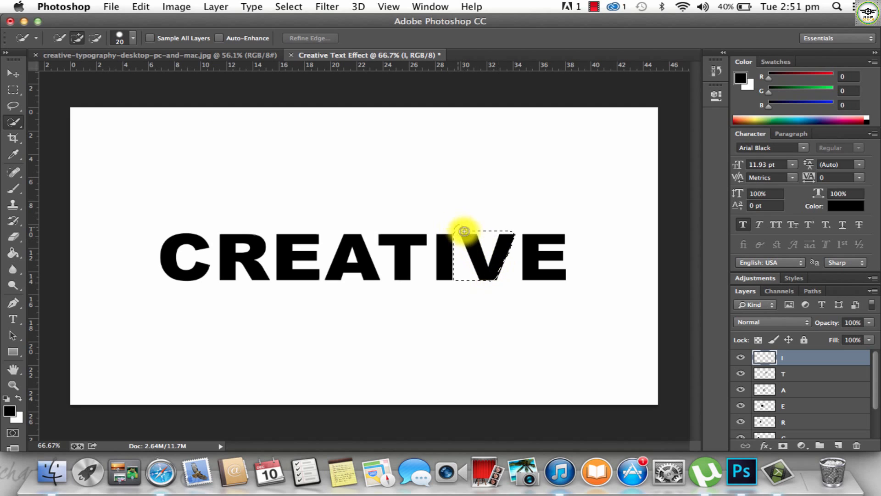
key("super+d")
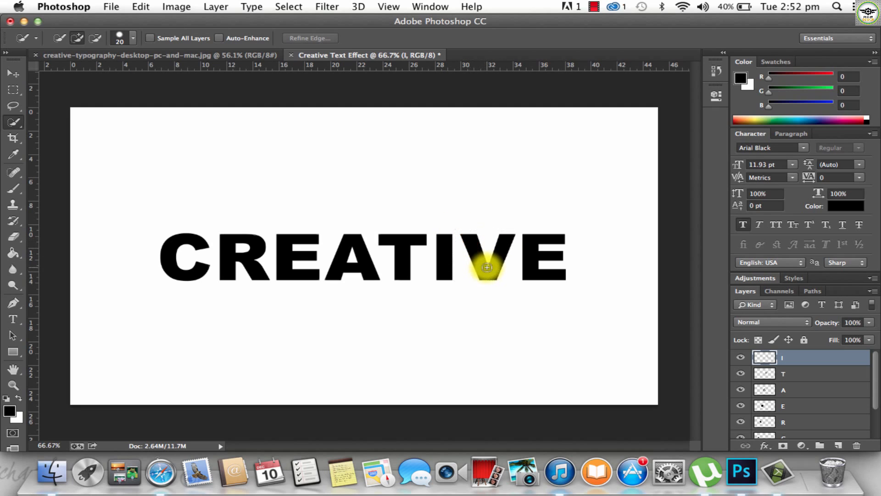
scroll(813, 406, "down", 1)
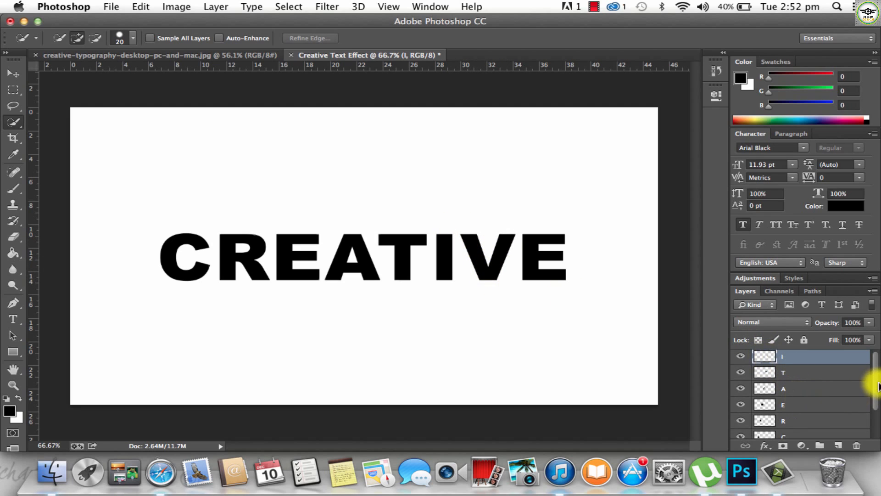
scroll(866, 392, "down", 3)
left_click(798, 408)
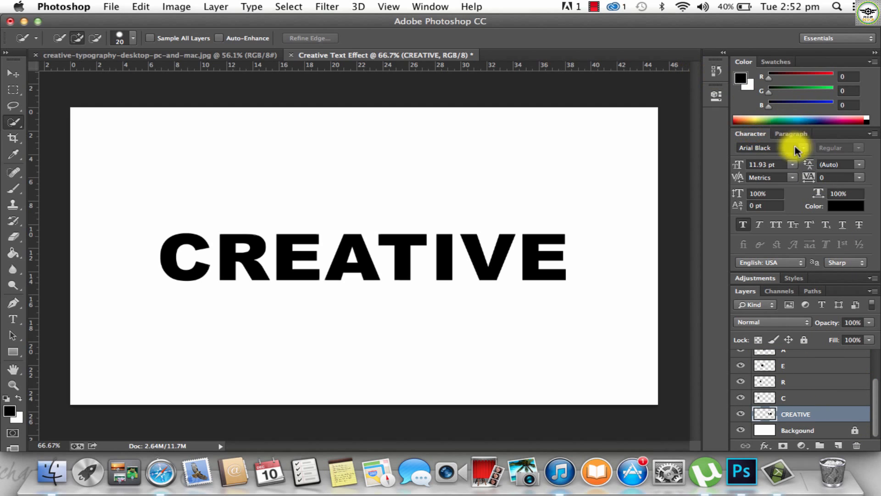
Close the Character and Paragraph panels to give the layer list more room.
left_click(868, 138)
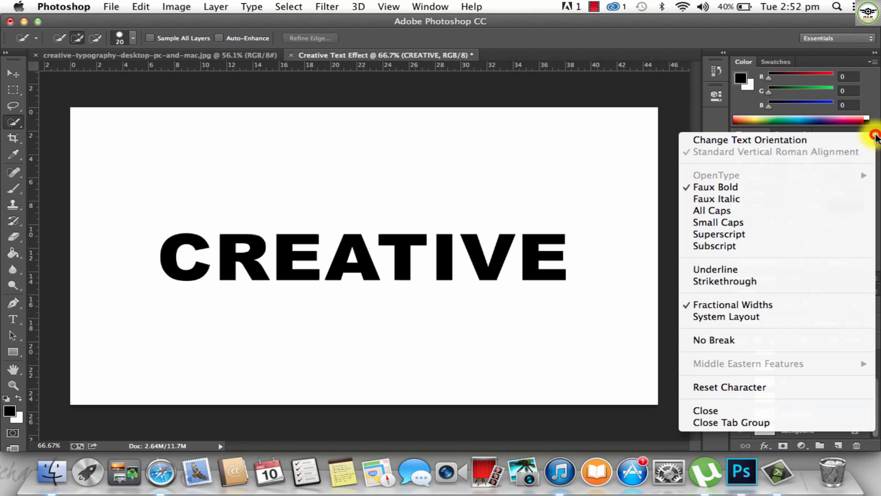
left_click(742, 411)
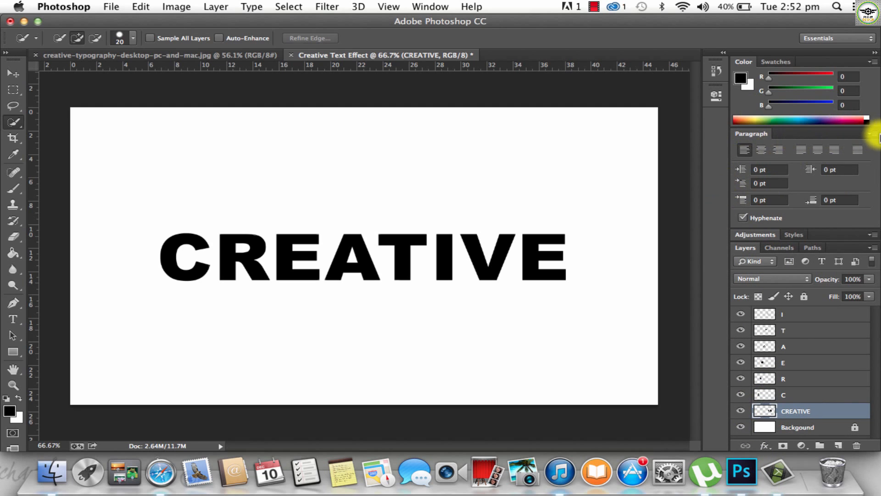
left_click(870, 134)
left_click(752, 259)
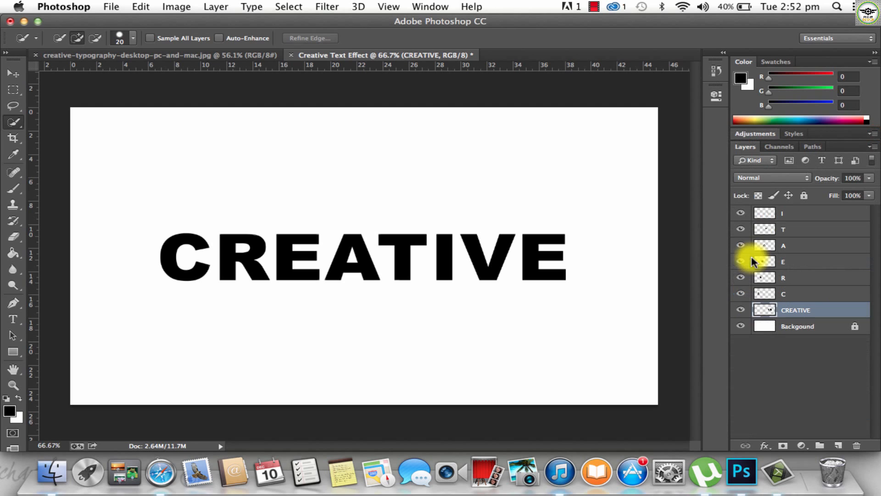
Cut the letter V from the CREATIVE layer to a new layer named V and move it above the I layer.
mouse_move(463, 240)
left_mouse_down()
mouse_move(474, 234)
mouse_move(491, 262)
left_mouse_up()
right_click(493, 274)
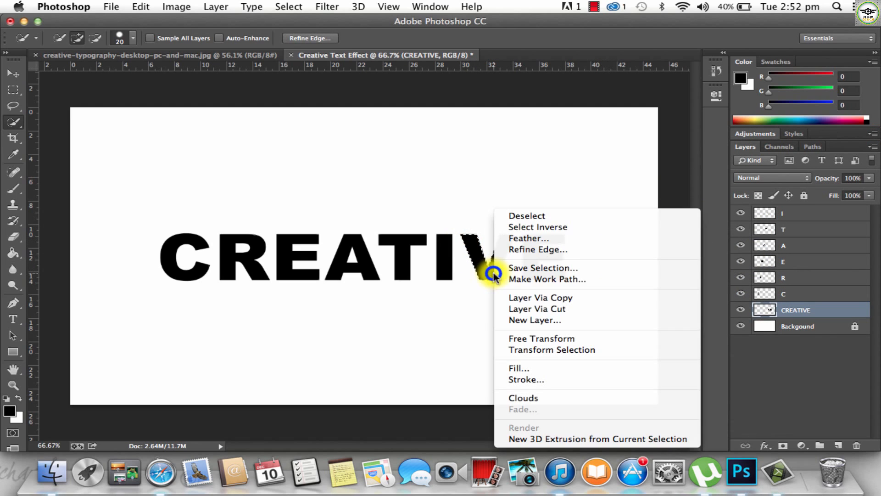
left_click(540, 308)
double_click(797, 310)
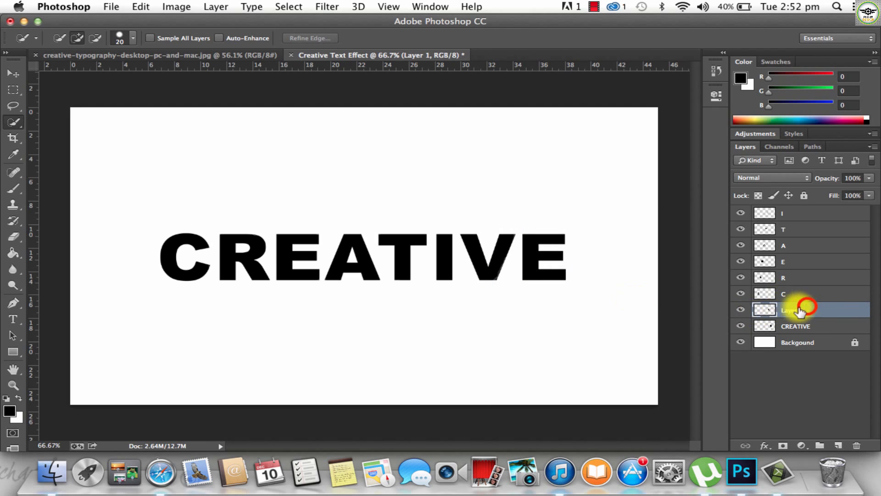
type("V")
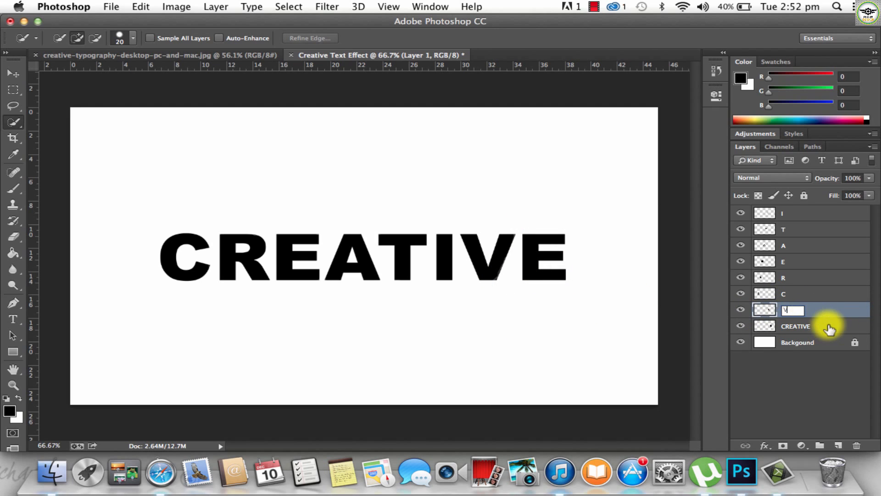
key("Return")
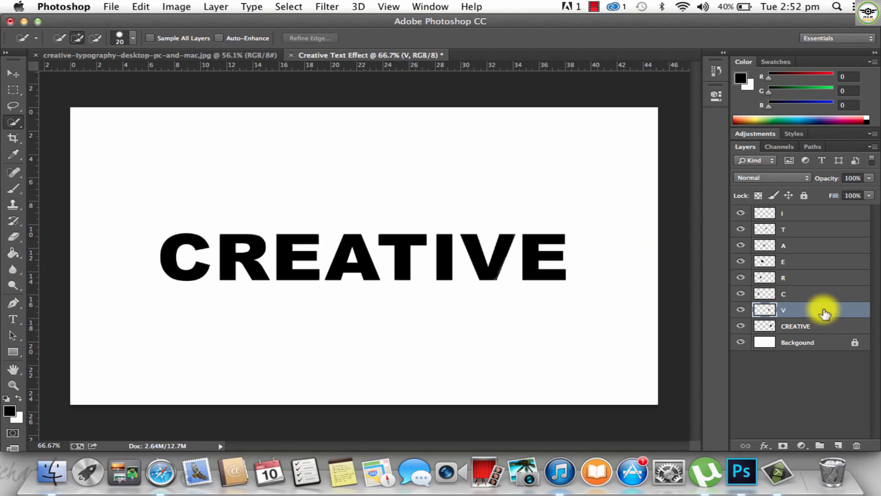
mouse_move(822, 309)
left_mouse_down()
mouse_move(834, 201)
mouse_move(828, 208)
left_mouse_up()
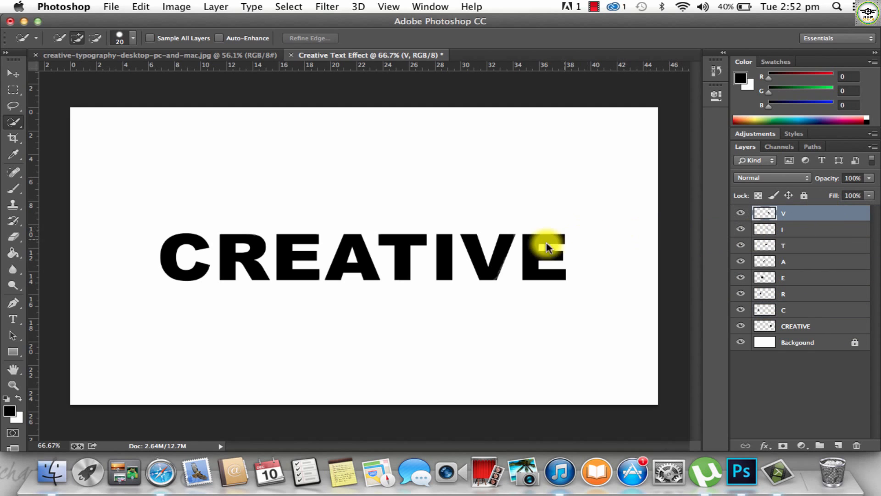
left_click(812, 323)
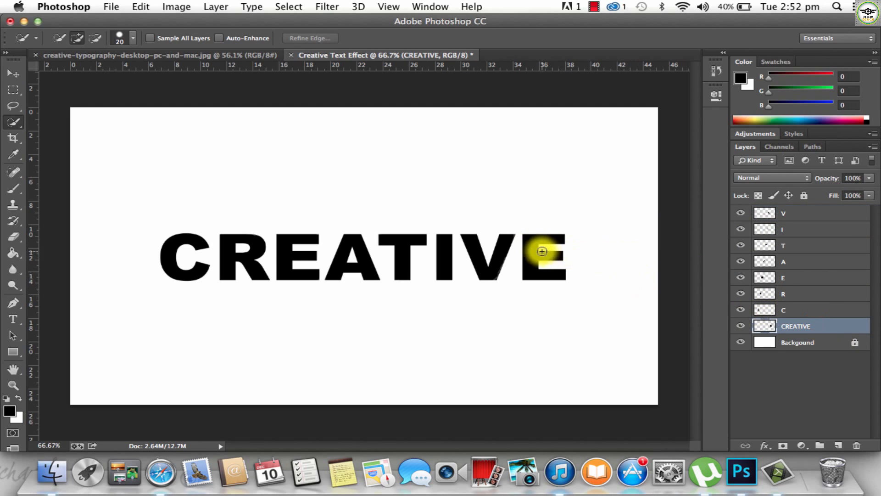
mouse_move(536, 245)
left_mouse_down()
mouse_move(533, 262)
mouse_move(532, 239)
mouse_move(554, 252)
mouse_move(560, 232)
mouse_move(569, 252)
mouse_move(541, 288)
mouse_move(590, 280)
mouse_move(550, 266)
mouse_move(532, 242)
left_mouse_up()
right_click(526, 245)
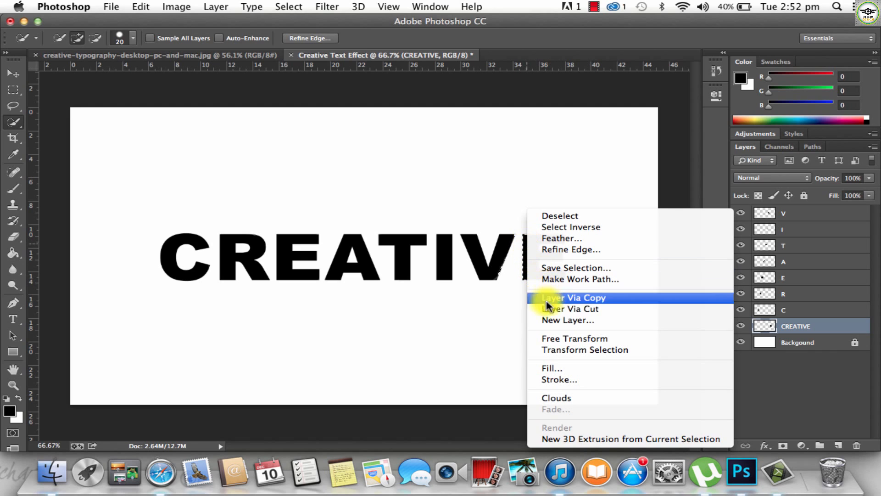
left_click(484, 321)
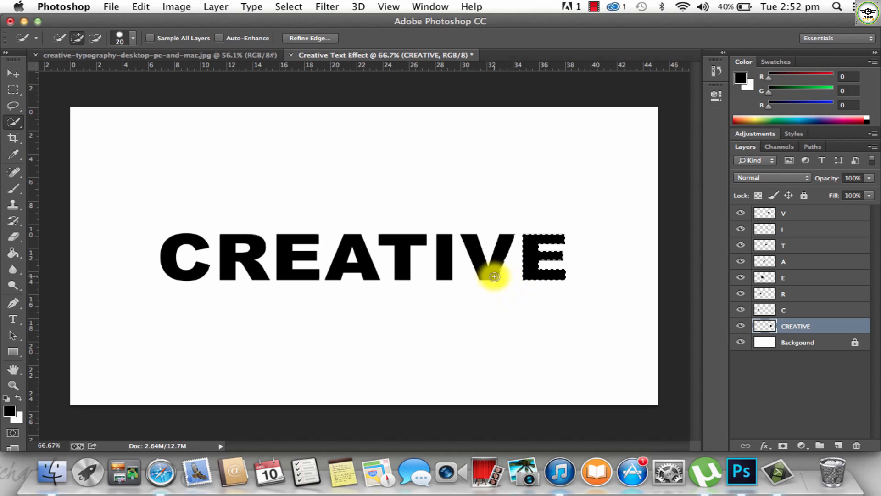
key("super+d")
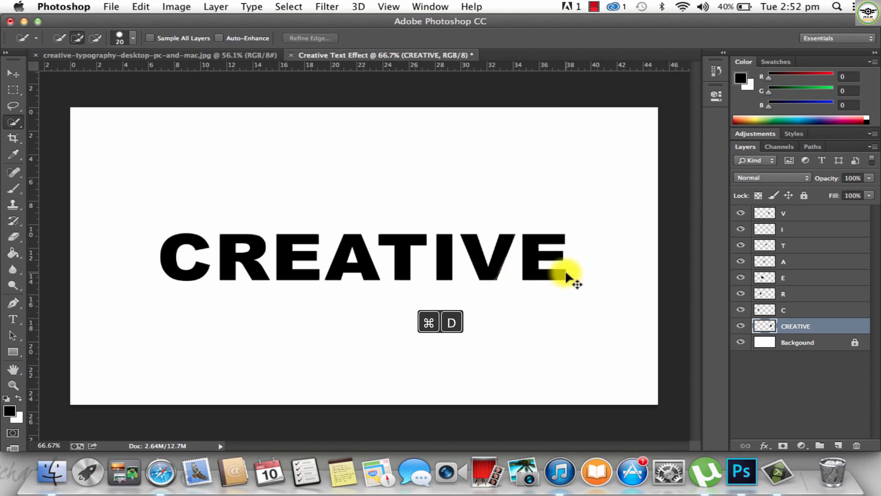
mouse_move(536, 238)
left_mouse_down()
mouse_move(531, 270)
mouse_move(561, 274)
mouse_move(546, 228)
mouse_move(558, 238)
mouse_move(531, 239)
mouse_move(533, 268)
mouse_move(561, 274)
mouse_move(529, 276)
mouse_move(562, 280)
mouse_move(528, 275)
left_mouse_up()
key("super+d")
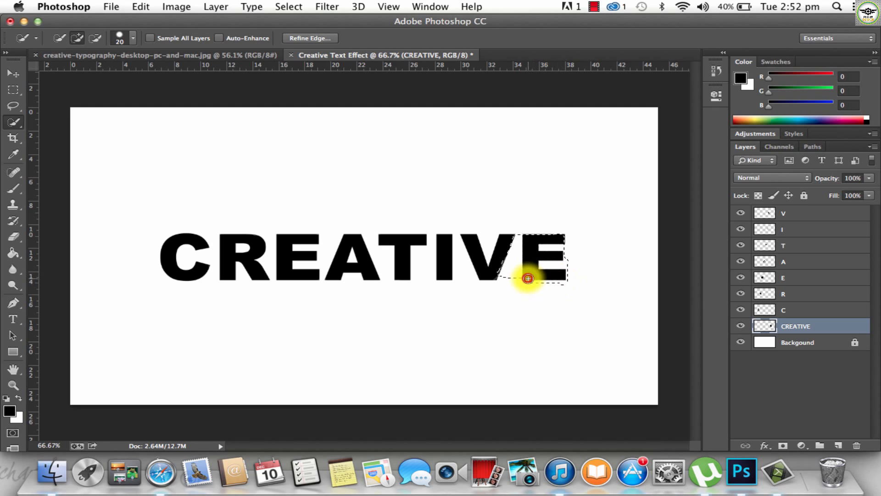
key("super+d")
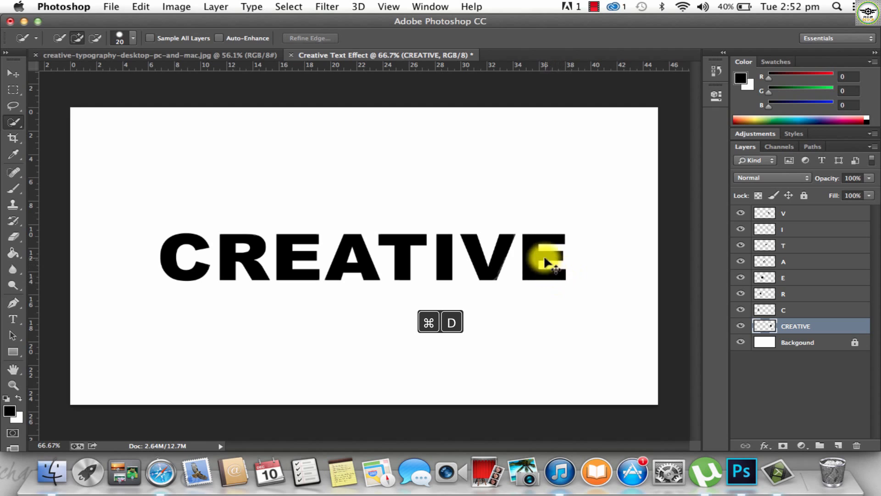
left_click(133, 43)
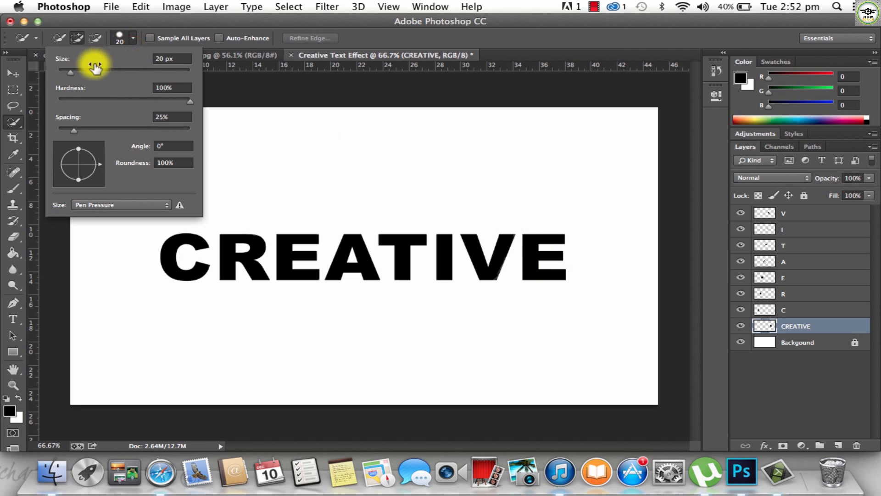
left_click_drag(71, 72, 65, 73)
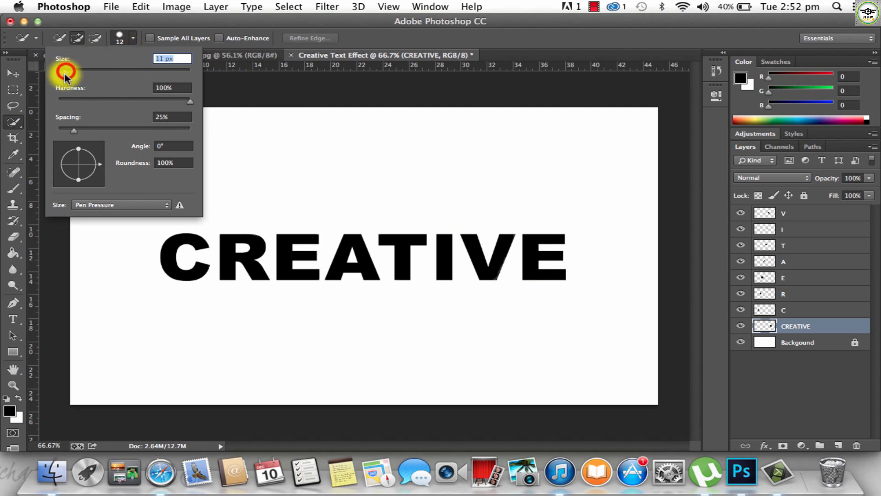
left_click(532, 257)
mouse_move(531, 262)
left_mouse_down()
mouse_move(529, 236)
mouse_move(558, 237)
mouse_move(556, 271)
left_mouse_up()
key("super+d")
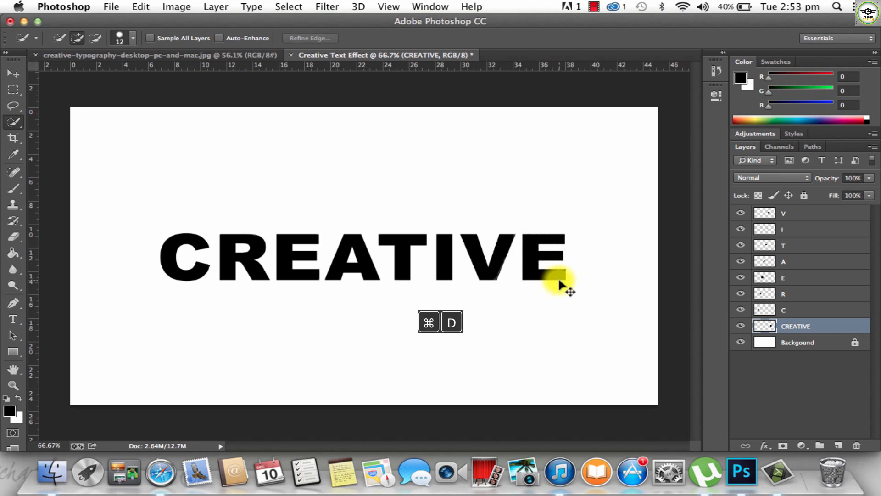
Rename the CREATIVE layer, which holds the word's final letter, as E.
left_click(740, 311)
left_click(740, 311)
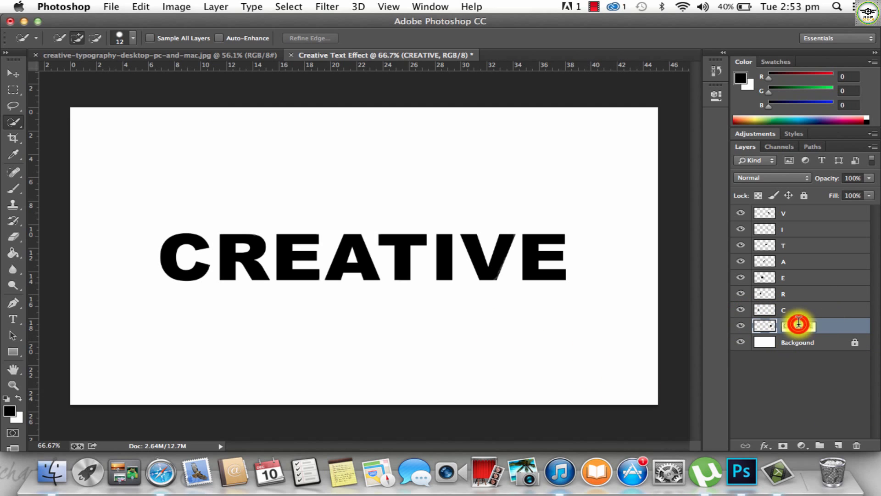
type("E")
key("Return")
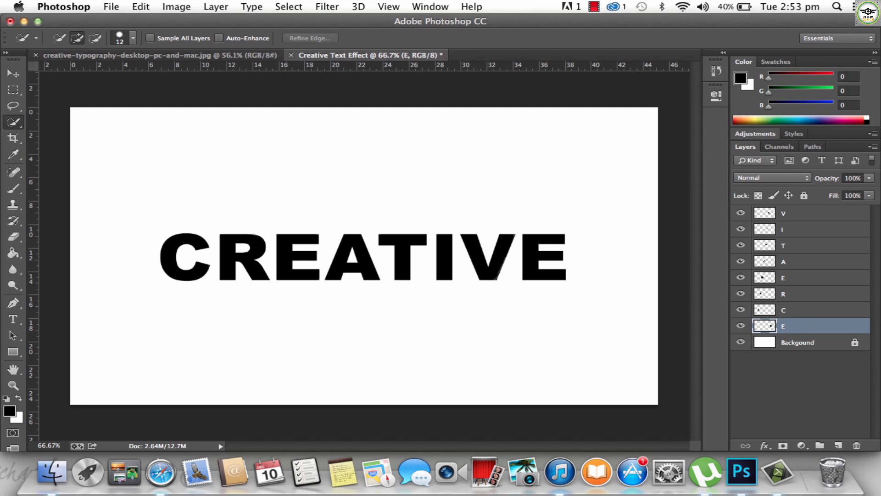
Check the renamed E layer by toggling its visibility, and move it above the V layer.
left_click(741, 326)
left_click(741, 325)
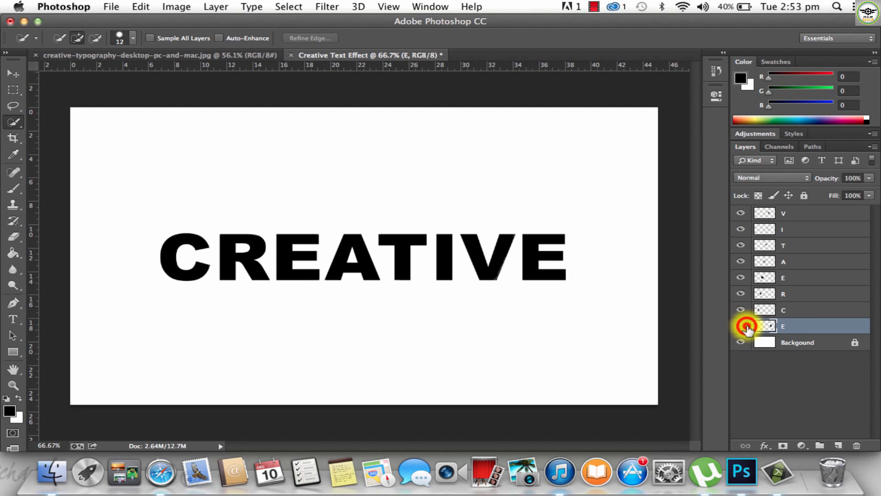
left_click(746, 327)
left_click(746, 326)
left_click(746, 327)
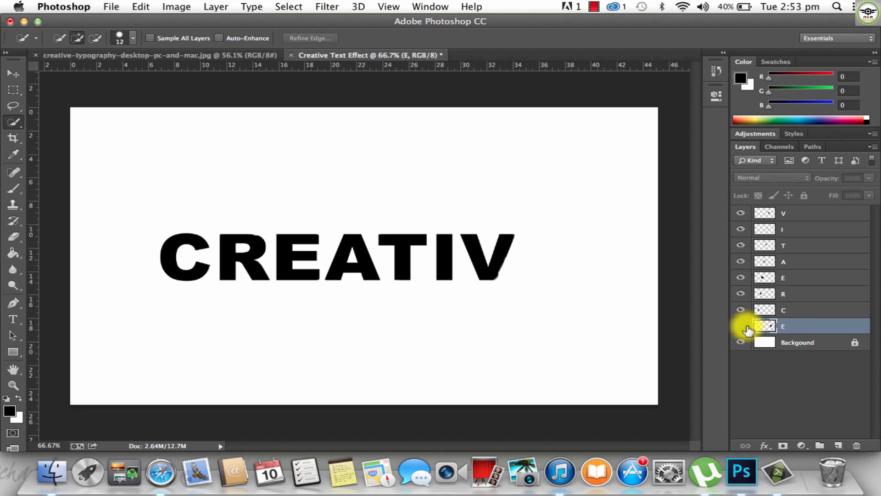
left_click(746, 326)
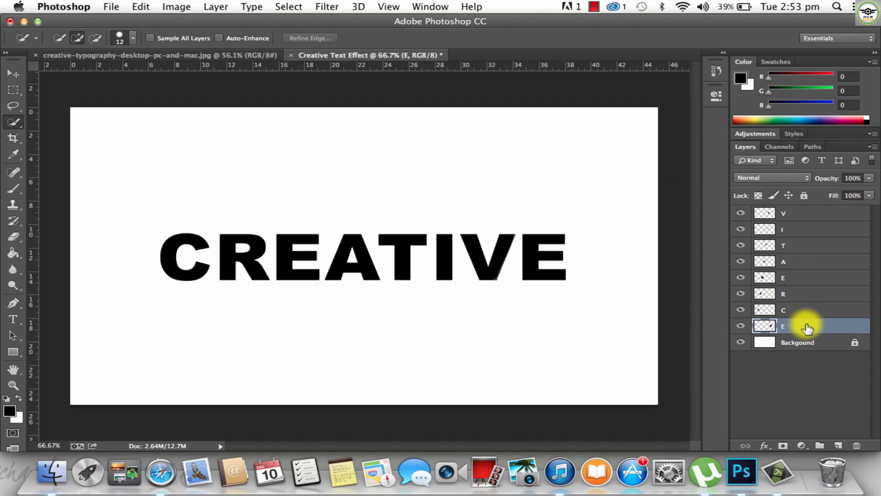
left_click_drag(806, 327, 803, 195)
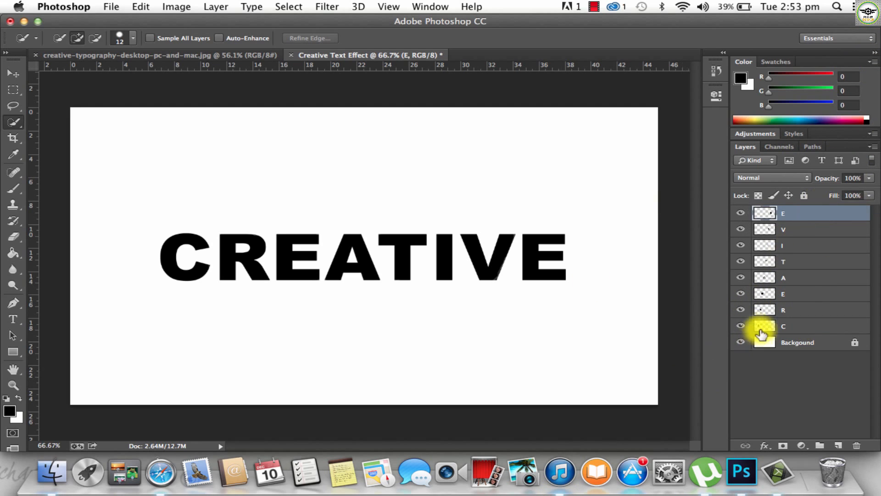
Examine how cleanly the letters are separated by hiding and showing each letter layer from C up to the final E.
left_click(741, 326)
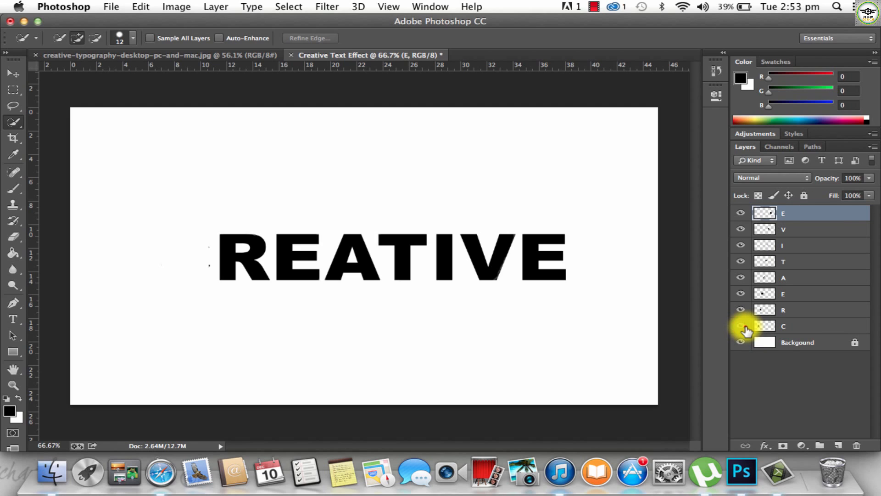
left_click(744, 326)
left_click(741, 310)
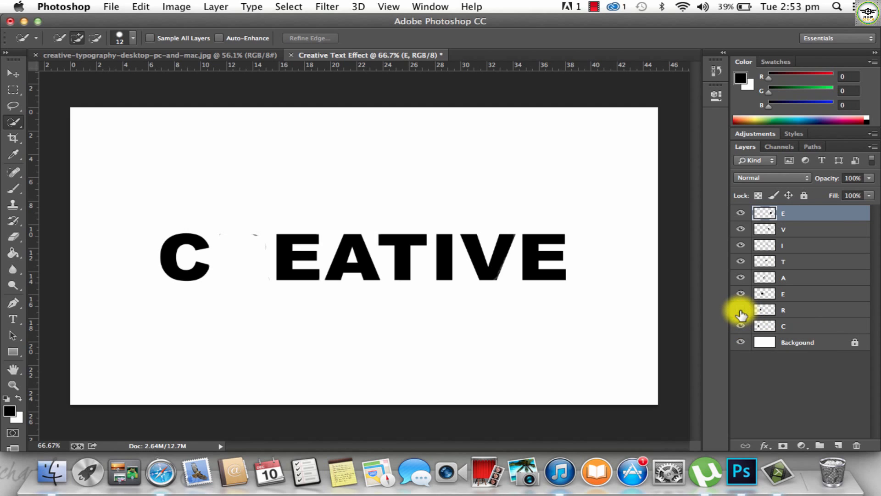
left_click(740, 311)
left_click(740, 295)
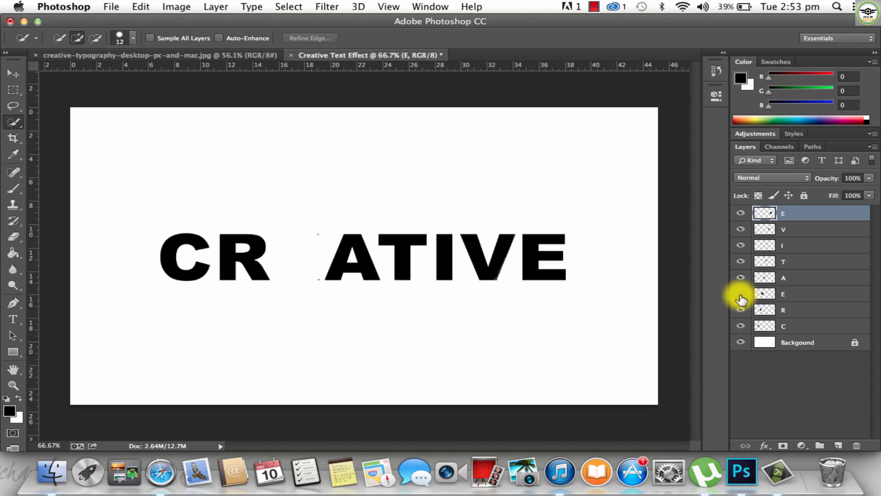
left_click(741, 295)
left_click(741, 278)
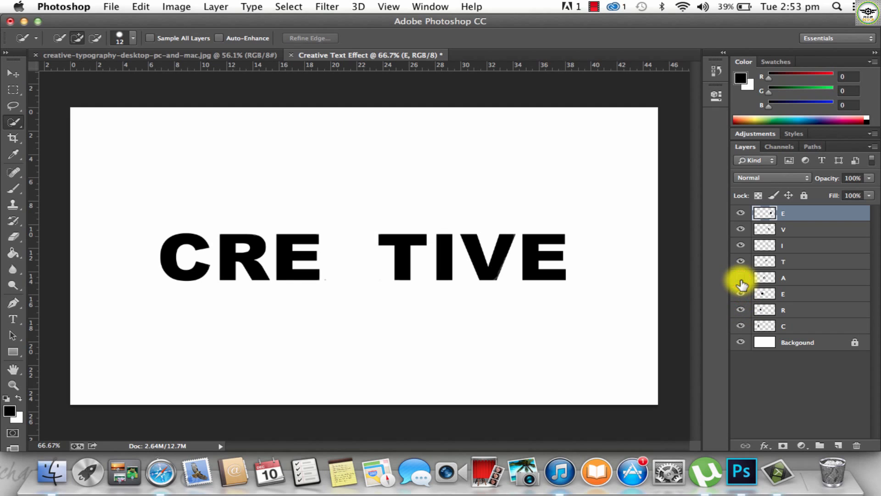
left_click(741, 278)
left_click(740, 261)
left_click(740, 262)
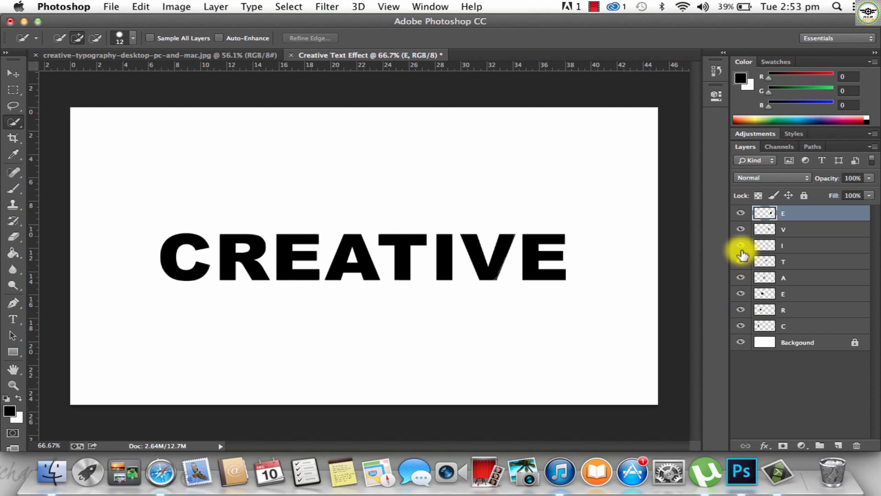
left_click(741, 245)
left_click(741, 245)
left_click(740, 229)
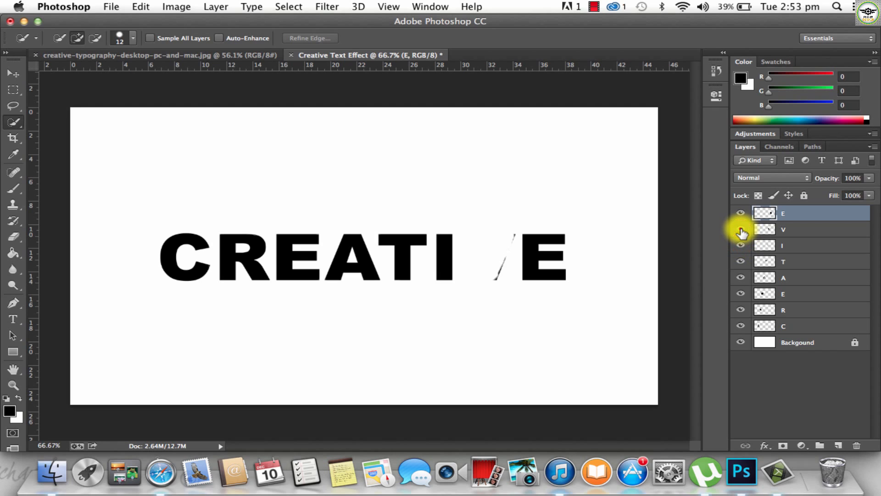
left_click(740, 229)
left_click(740, 229)
left_click(741, 229)
left_click(740, 229)
left_click(740, 229)
left_click(741, 229)
left_click(741, 230)
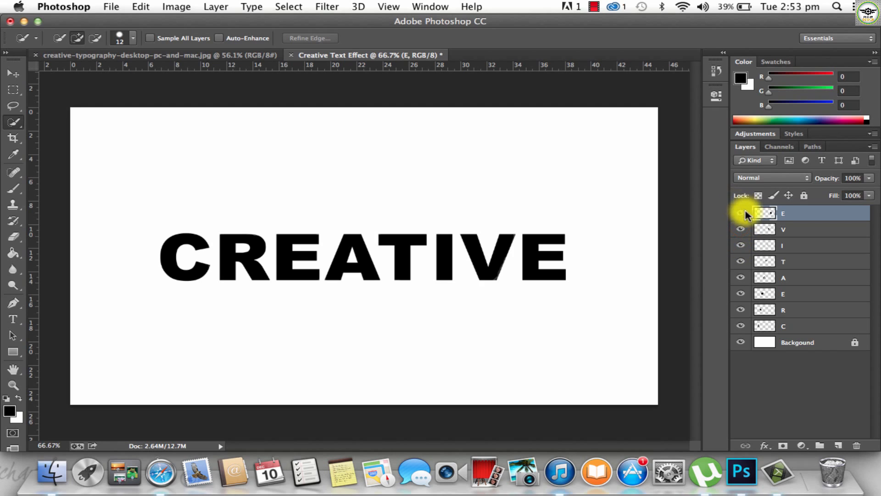
left_click(740, 213)
left_click(742, 213)
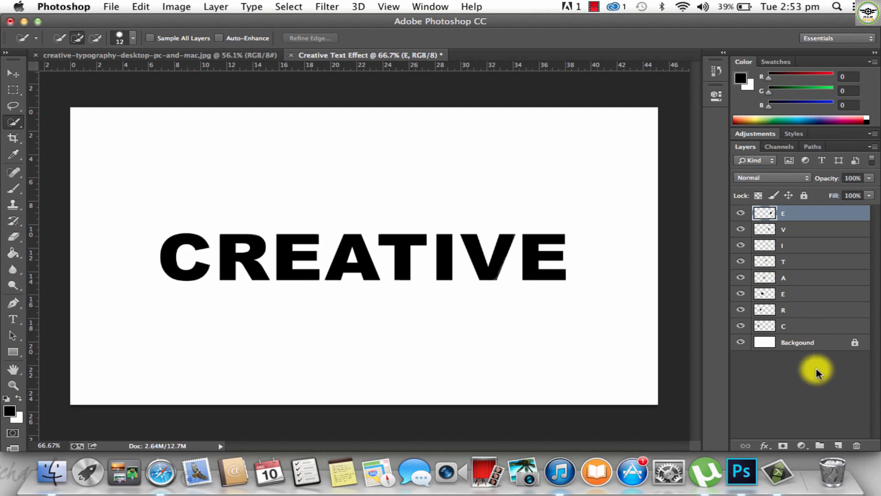
Hide the C, R, lower E, A, T, I and V layers so only the top E layer shows over the background.
left_click(741, 325)
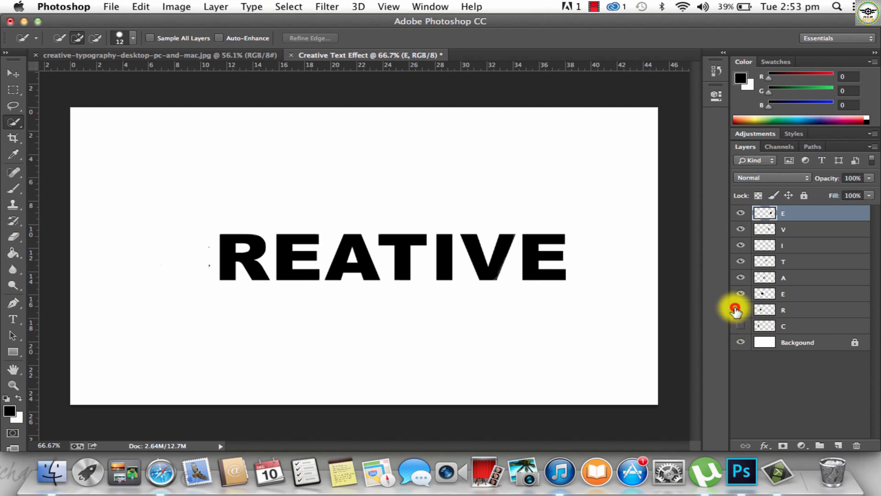
left_click(740, 310)
left_click(740, 294)
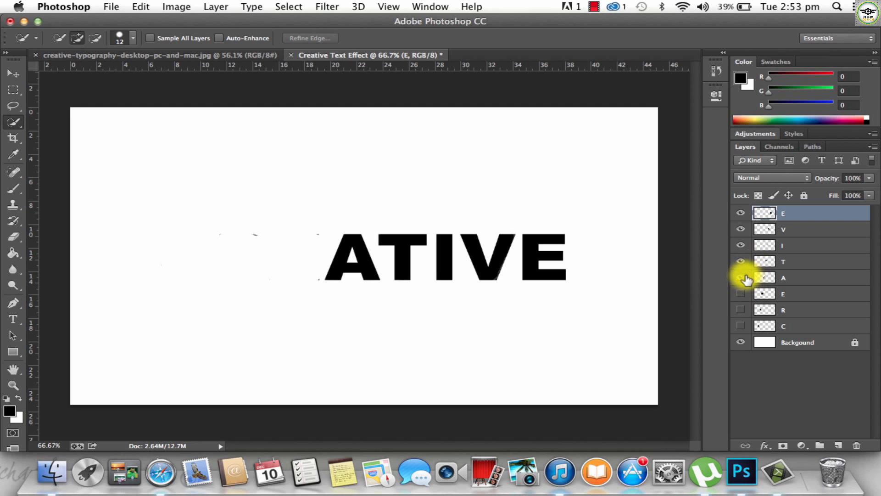
left_click(742, 277)
left_click(741, 261)
left_click(741, 245)
left_click(741, 229)
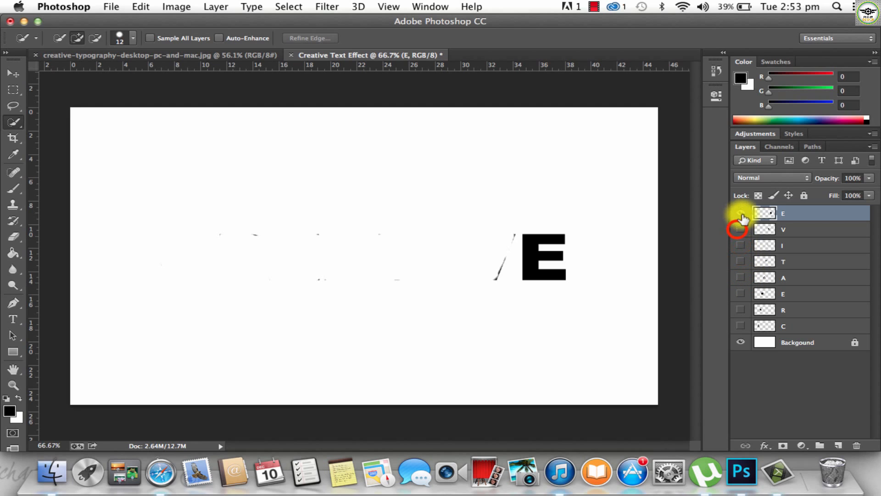
left_click(741, 213)
left_click(740, 213)
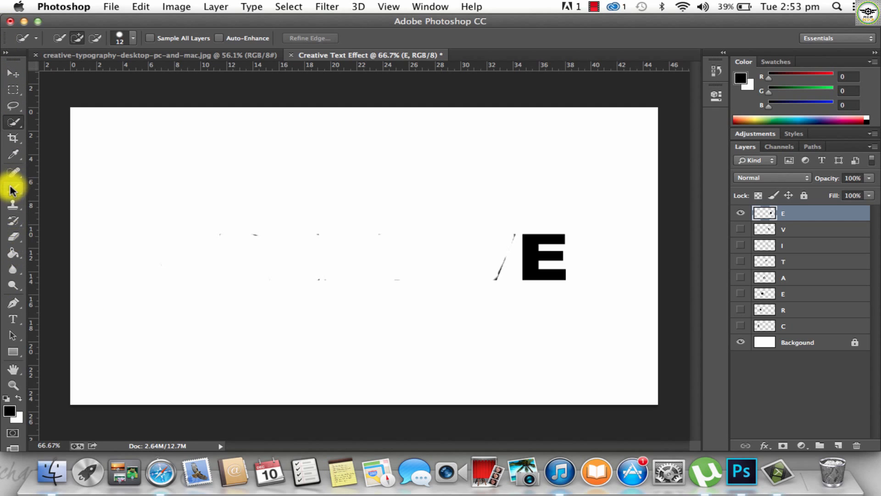
Erase the stray letter fragments beside the final E on the top E layer with a 107 px Eraser.
left_click(13, 236)
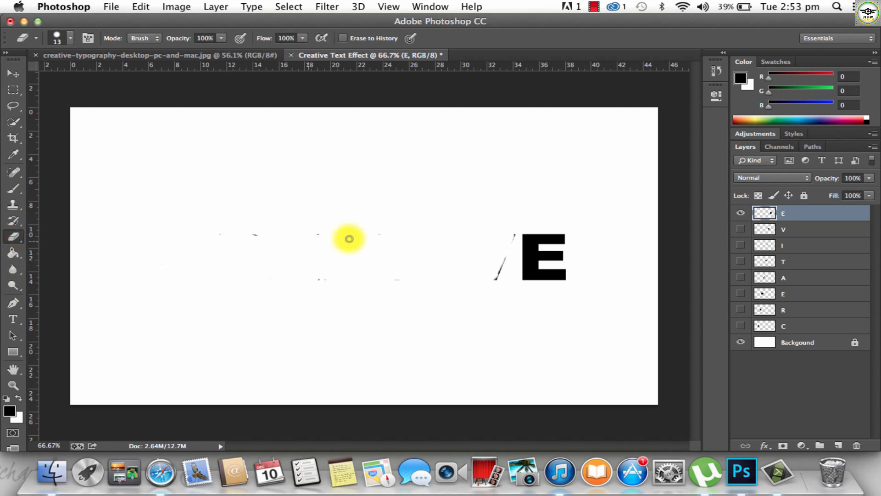
left_click(70, 37)
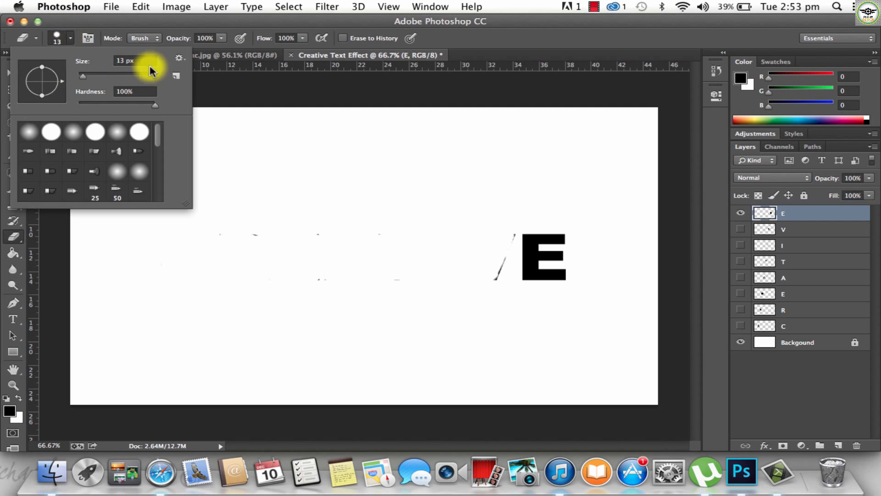
left_click_drag(96, 77, 112, 74)
left_click(287, 221)
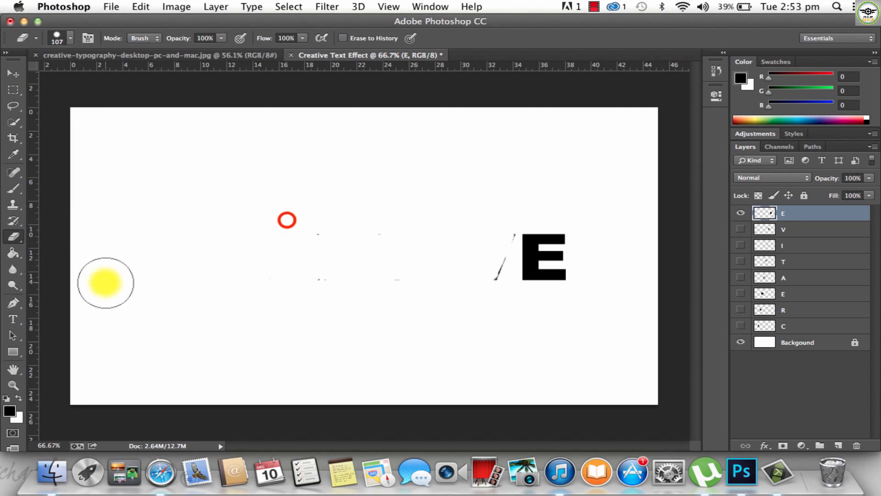
mouse_move(263, 269)
left_mouse_down()
mouse_move(299, 285)
mouse_move(383, 280)
mouse_move(304, 287)
mouse_move(488, 276)
mouse_move(497, 233)
mouse_move(488, 250)
left_mouse_up()
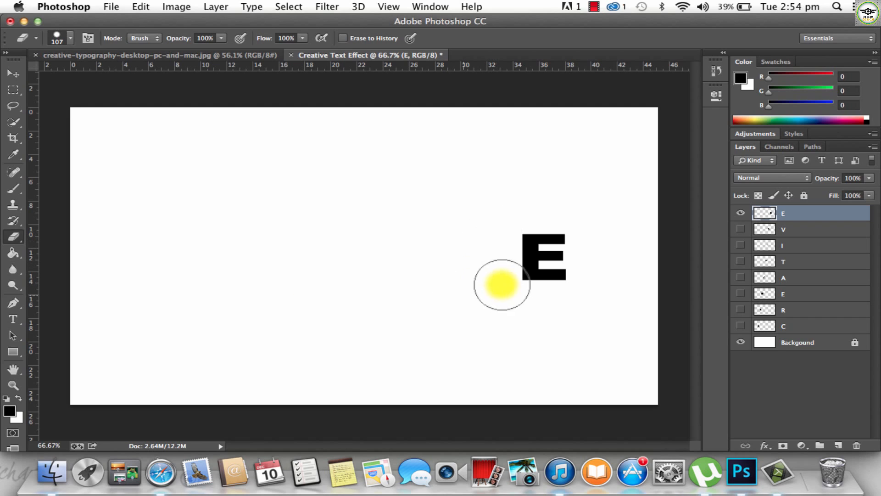
mouse_move(326, 299)
left_mouse_down()
mouse_move(199, 286)
mouse_move(265, 266)
left_mouse_up()
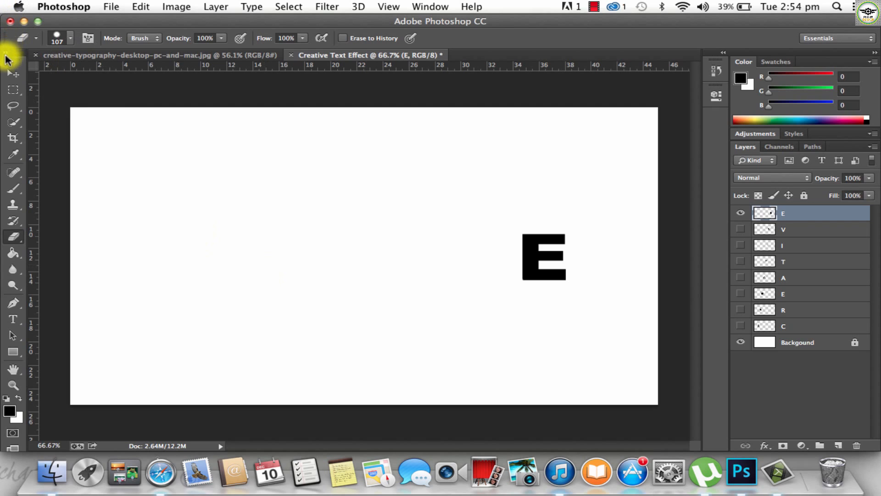
Make the hidden V, I, T, A, lower E, R and C layers visible again and select the C layer.
left_click(11, 74)
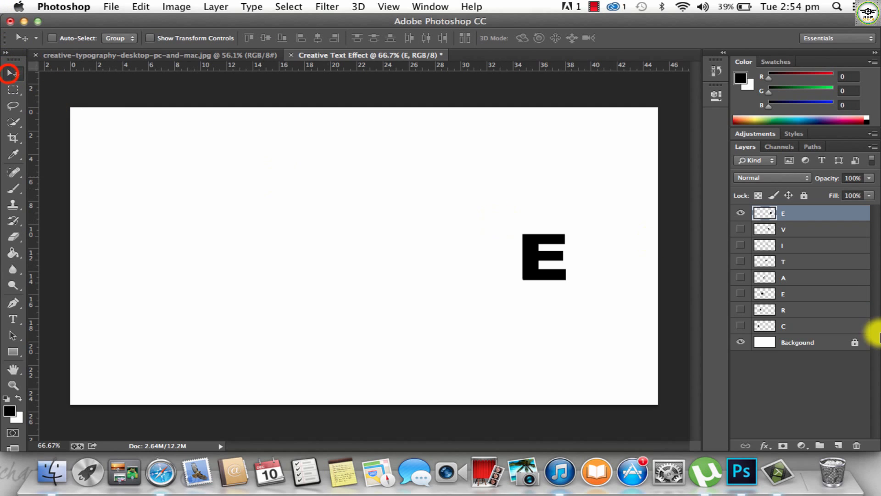
left_click(740, 229)
left_click(741, 246)
left_click(740, 261)
left_click(740, 261)
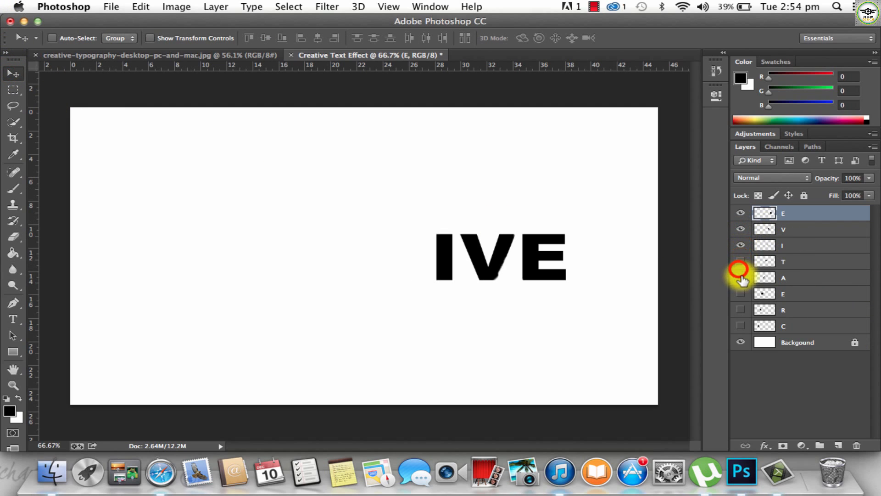
left_click(740, 261)
left_click(740, 276)
left_click(740, 293)
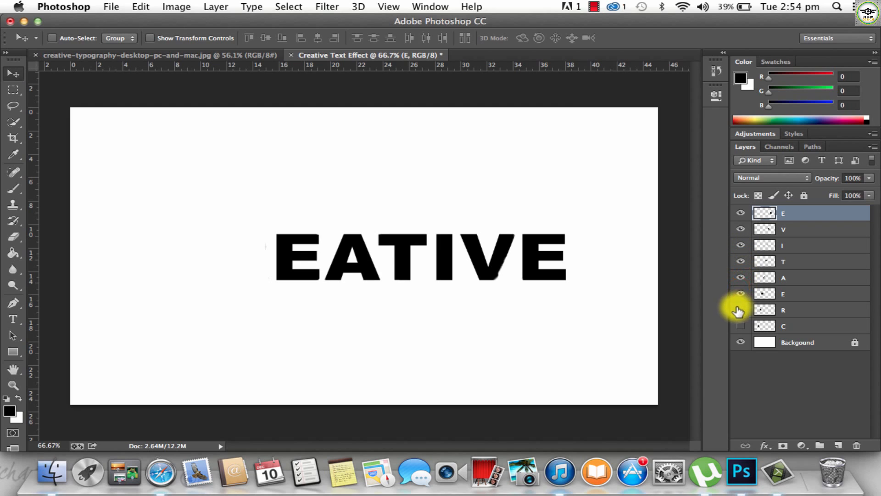
left_click(740, 309)
left_click(741, 326)
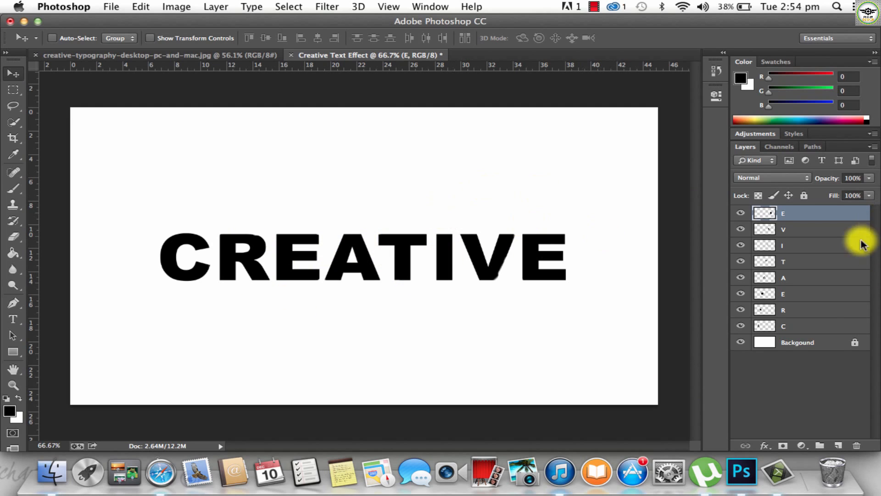
left_click(806, 322)
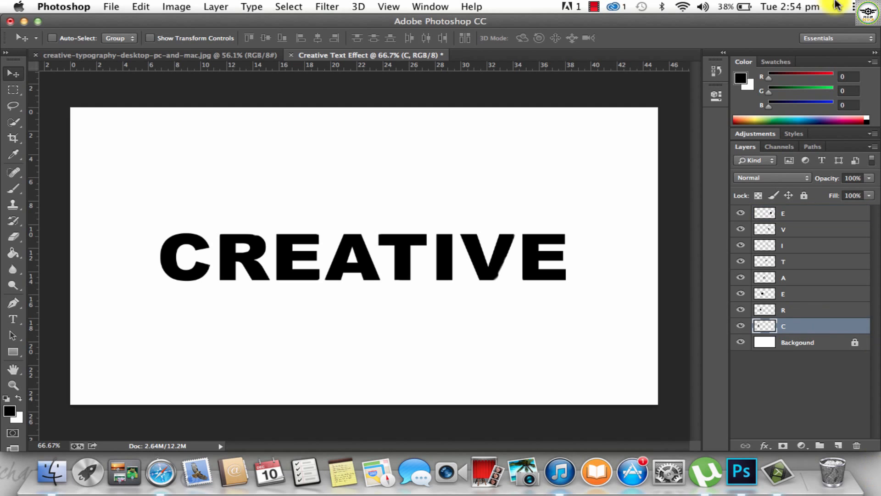
Compare the plain CREATIVE lettering with the reference image, examining the slanted cut between the C and the R.
left_click(71, 54)
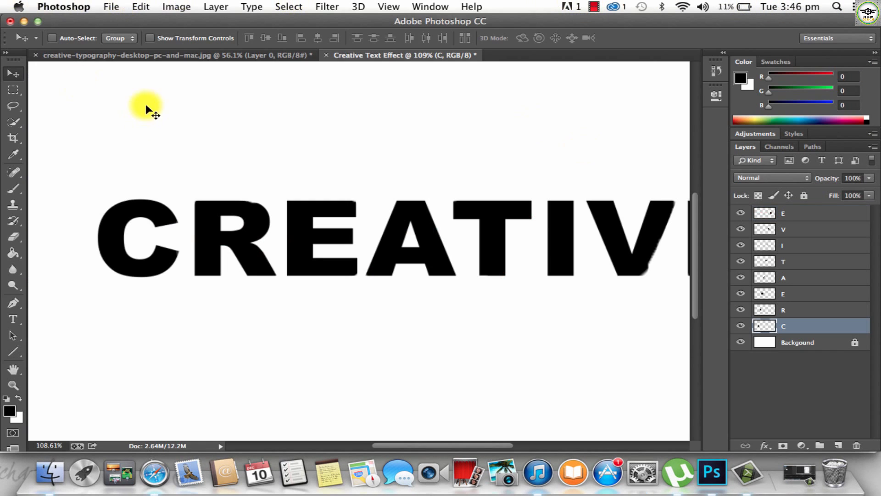
left_click(183, 54)
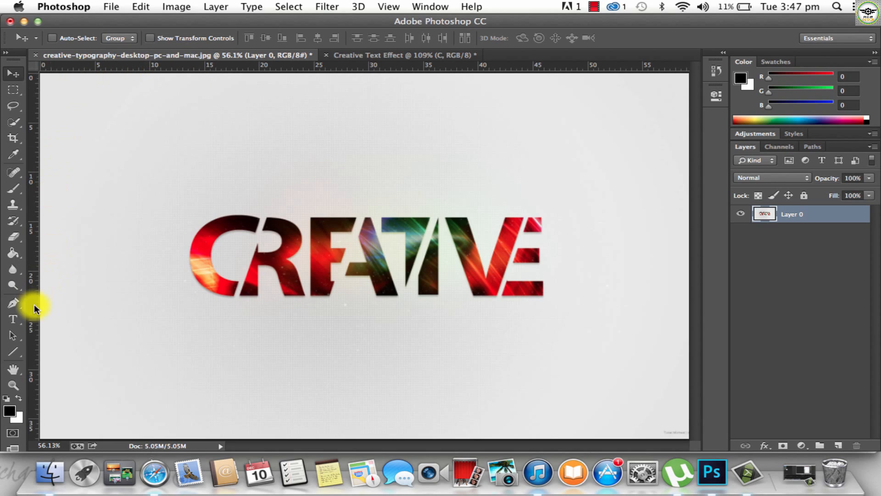
left_click(20, 303)
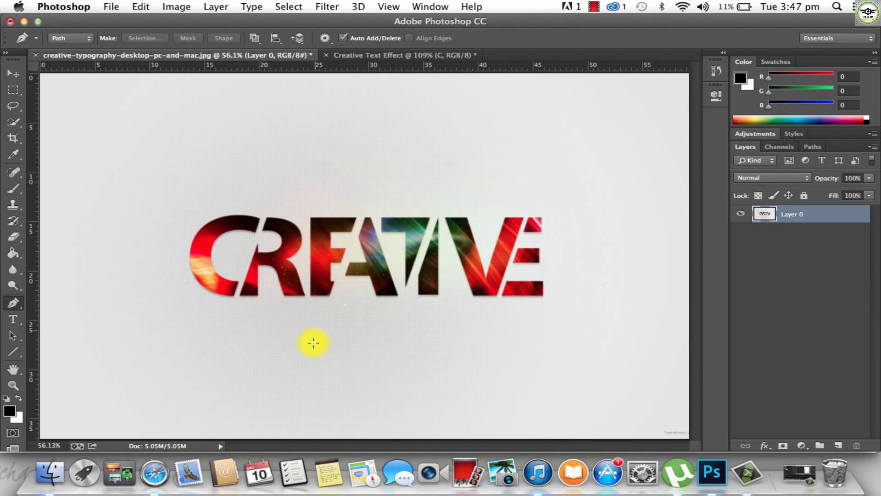
left_click(384, 54)
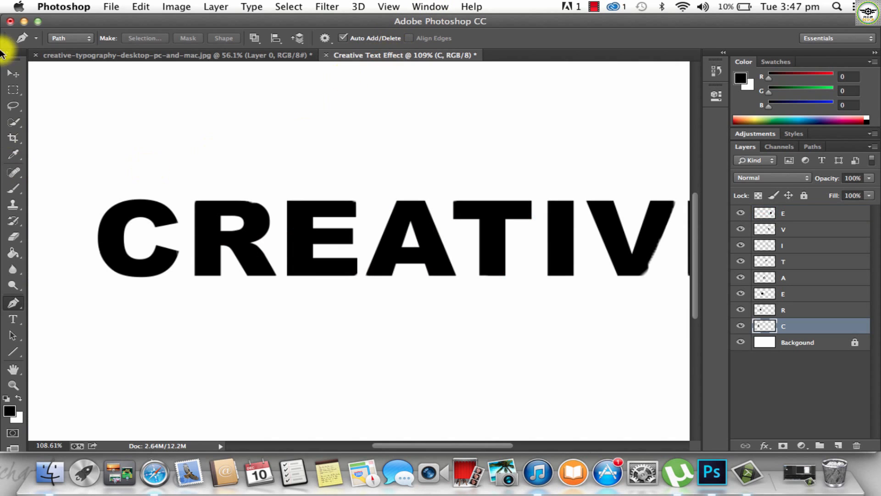
left_click(13, 75)
left_click(78, 55)
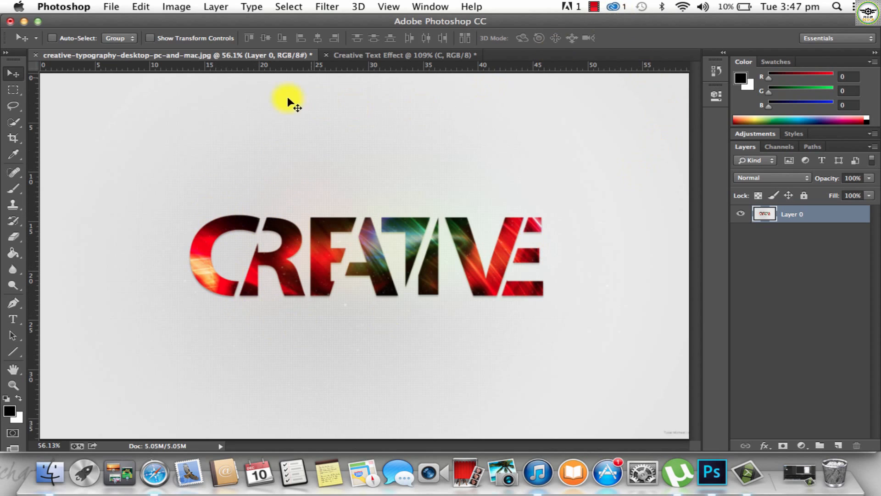
left_click(386, 54)
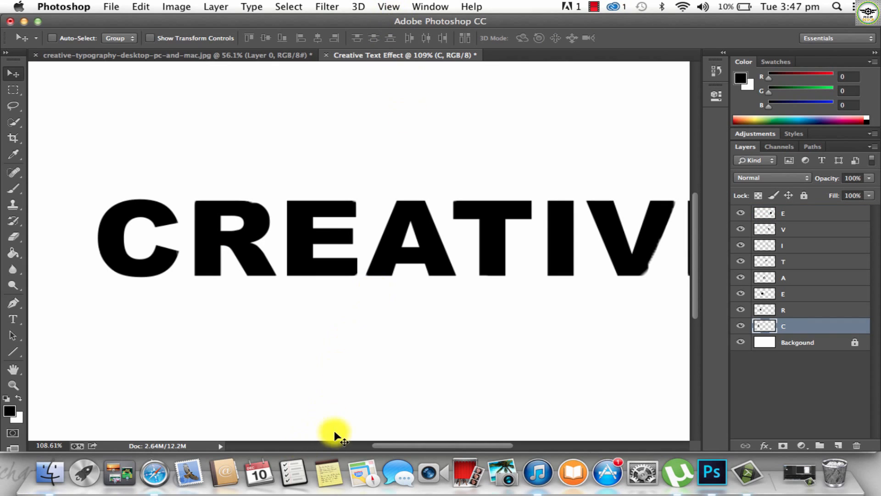
left_click_drag(373, 446, 346, 439)
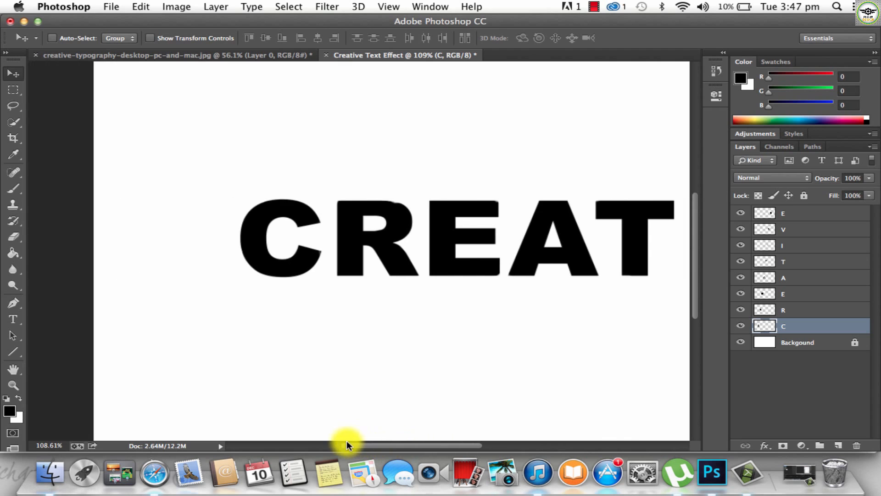
left_click(197, 55)
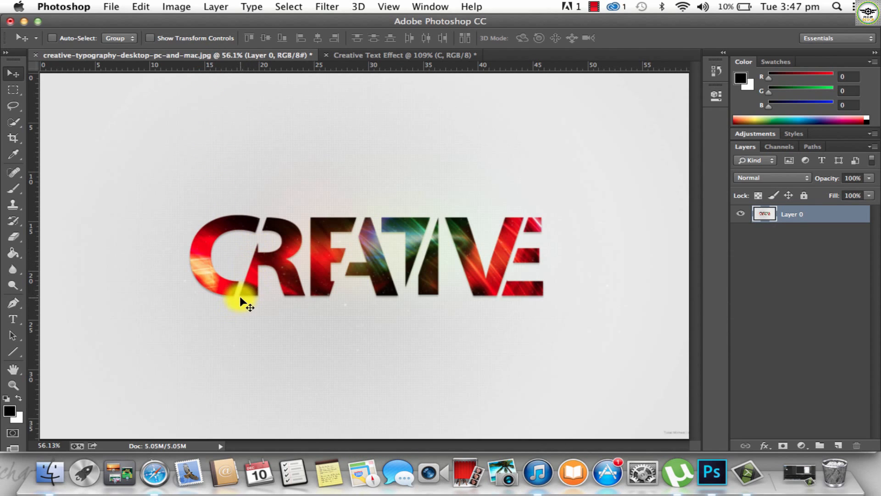
left_click(350, 57)
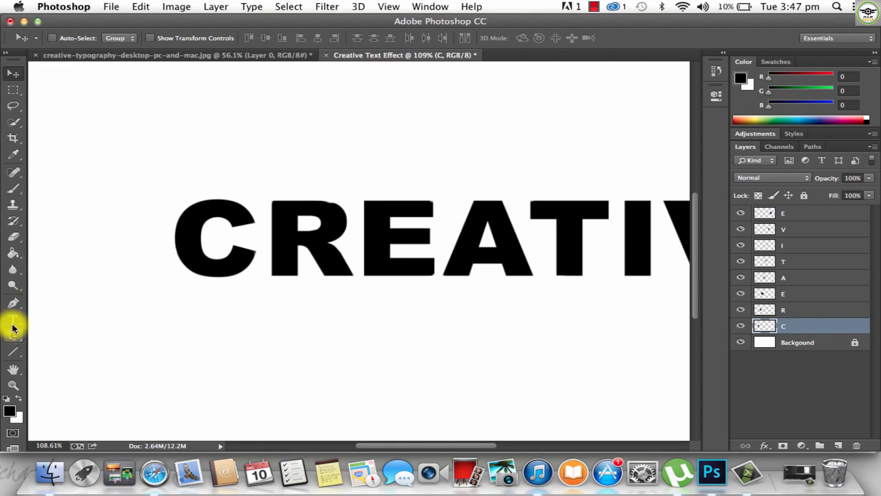
left_click(13, 303)
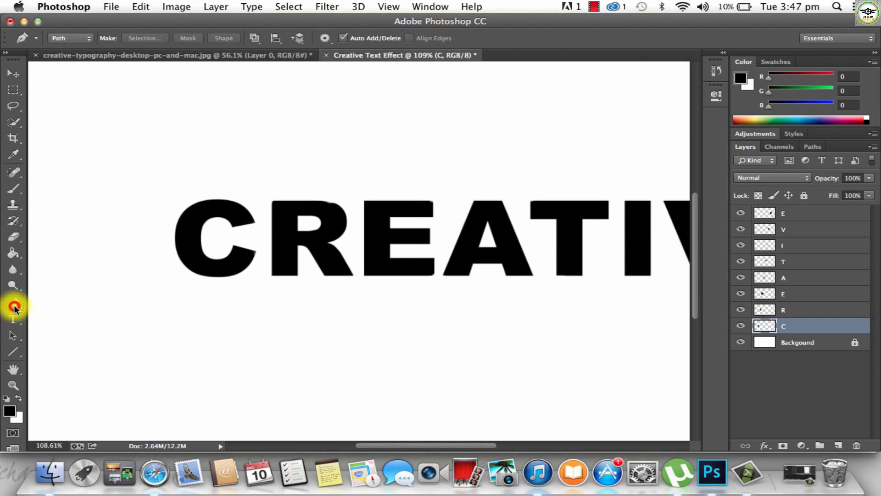
left_click(816, 308)
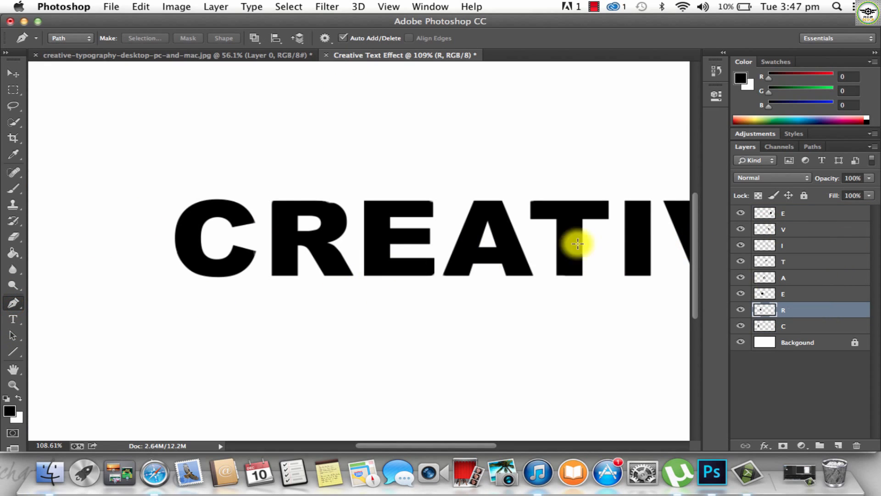
left_click(260, 290)
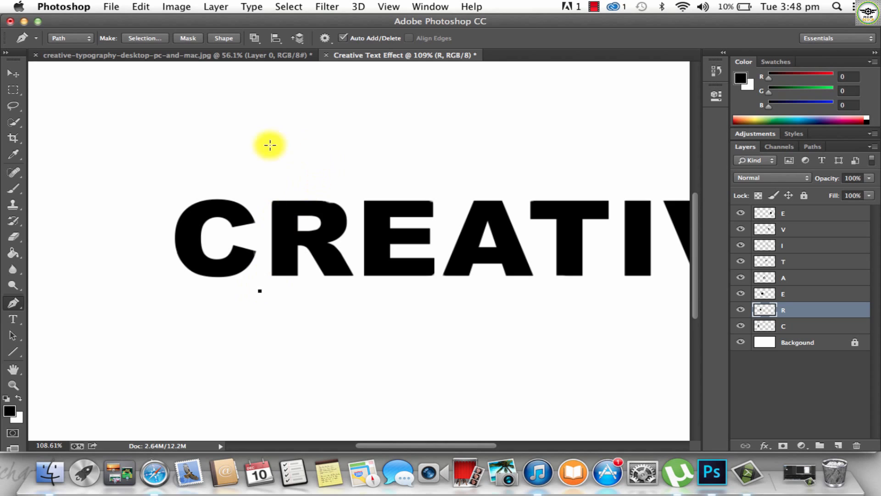
left_click(305, 171, "shift")
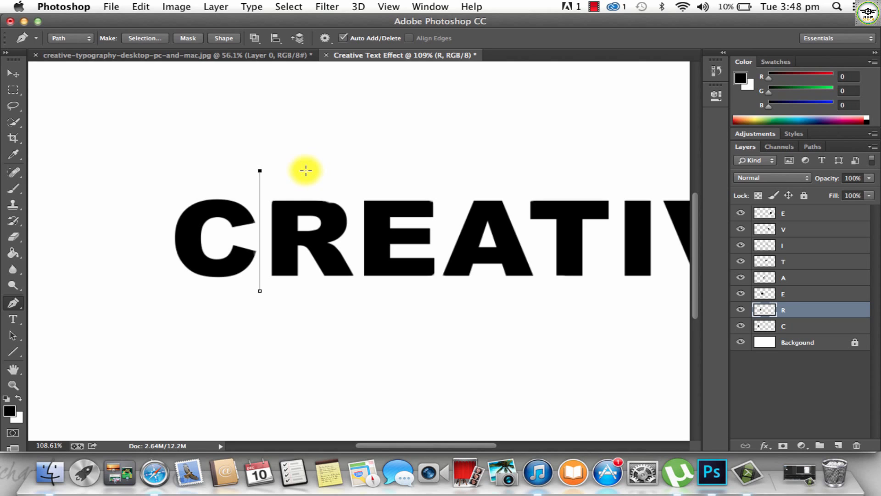
key("alt+super+z")
key("alt+super+z")
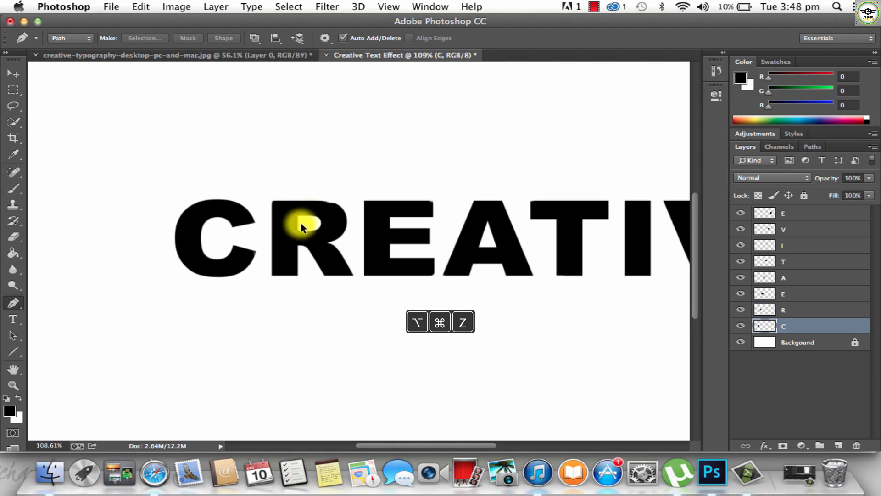
Draw a straight diagonal Pen path from the R's lower-left corner to above its upper-right edge, following the reference slant.
left_click(271, 274)
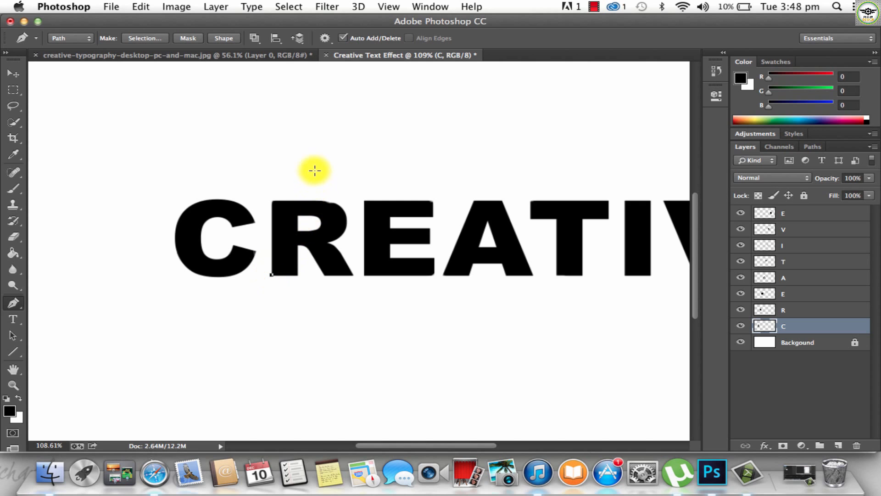
left_click(248, 55)
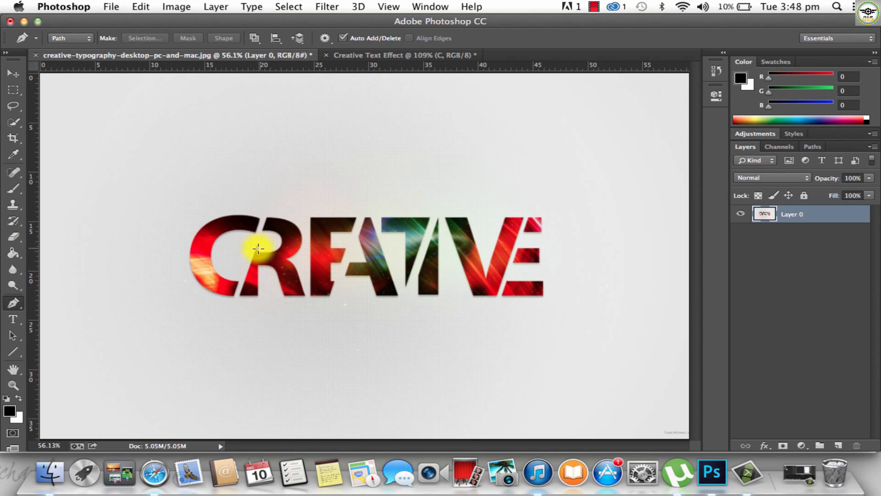
left_click(338, 55)
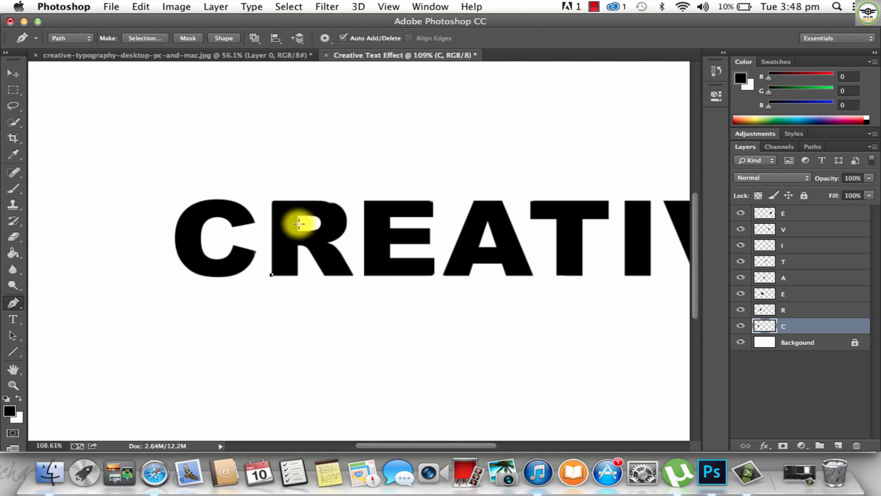
left_click(339, 167)
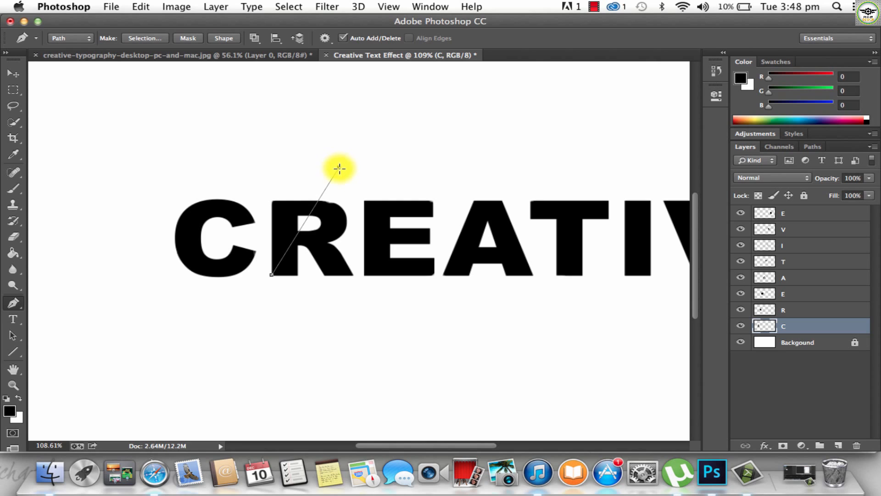
left_click(10, 74)
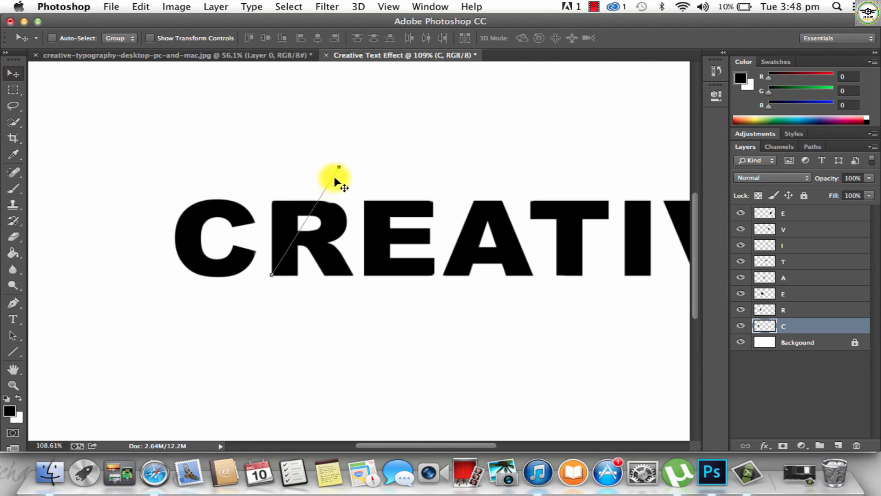
left_click_drag(340, 171, 338, 171)
key("alt+super+z")
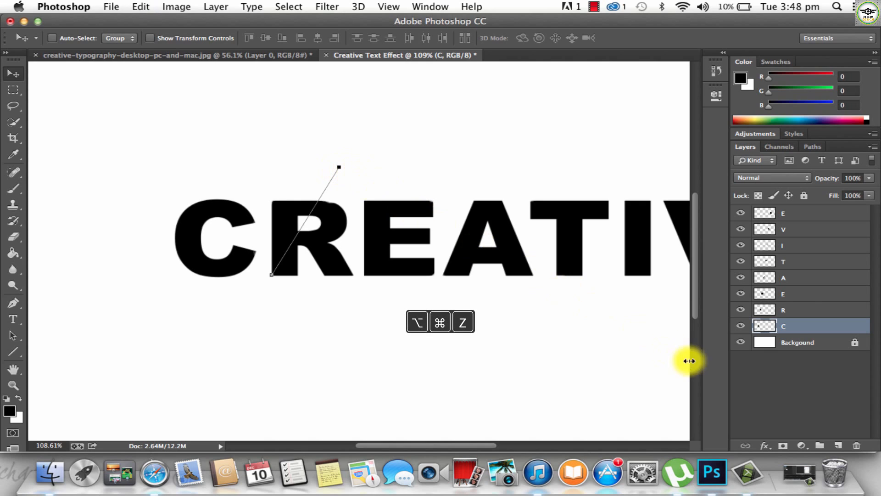
left_click(795, 310)
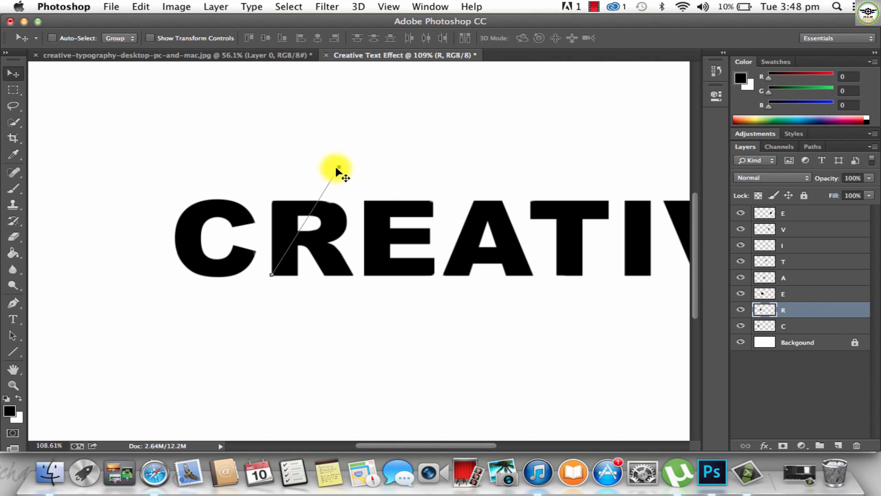
left_click_drag(336, 168, 331, 166)
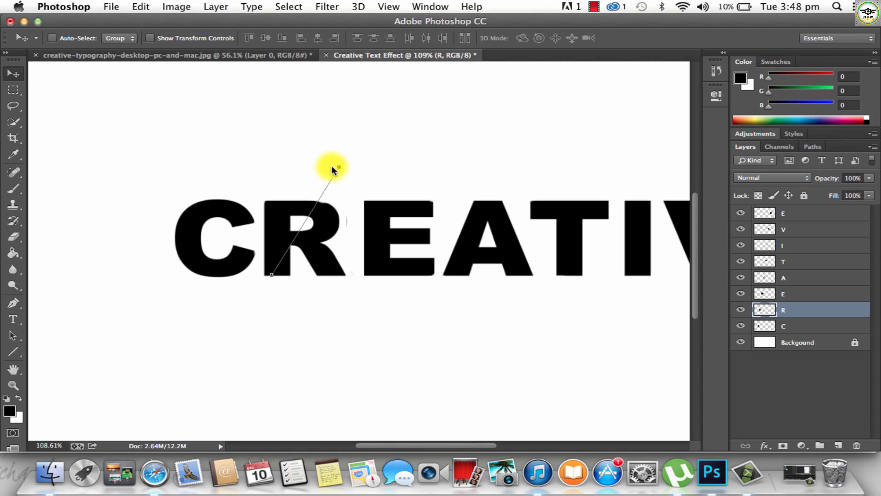
key("alt+super+z")
key("alt+super+z")
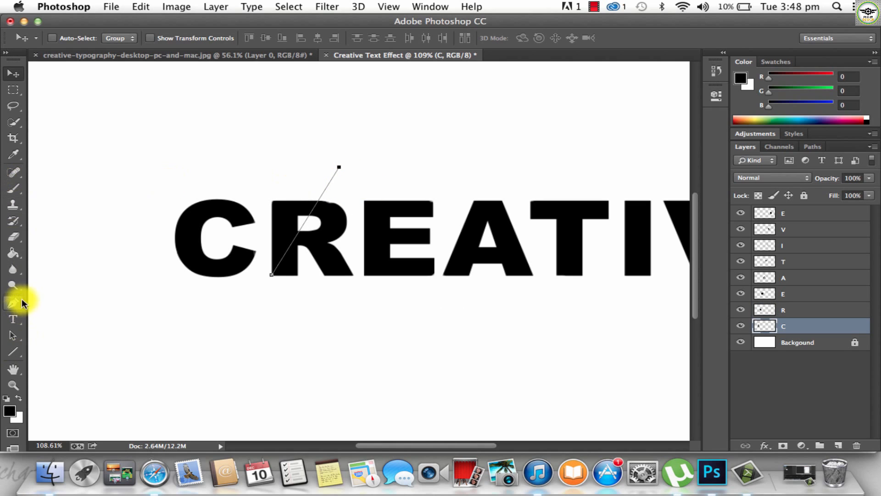
left_click(22, 302)
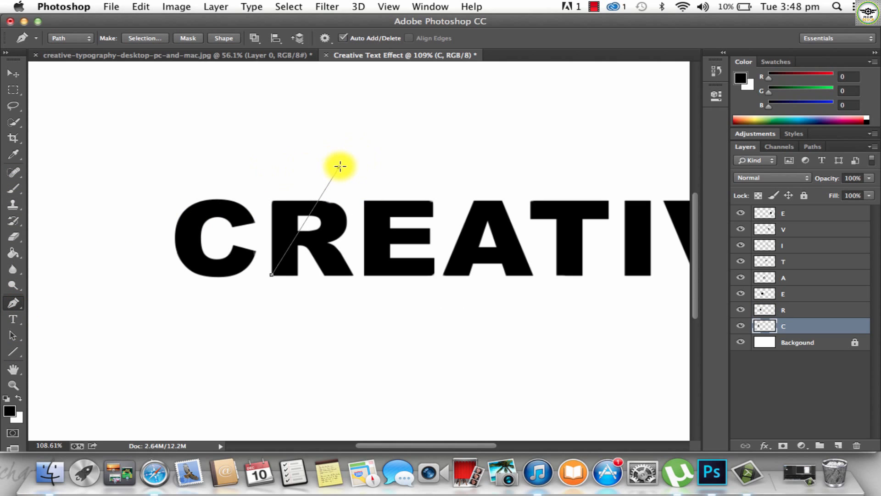
right_click(339, 166)
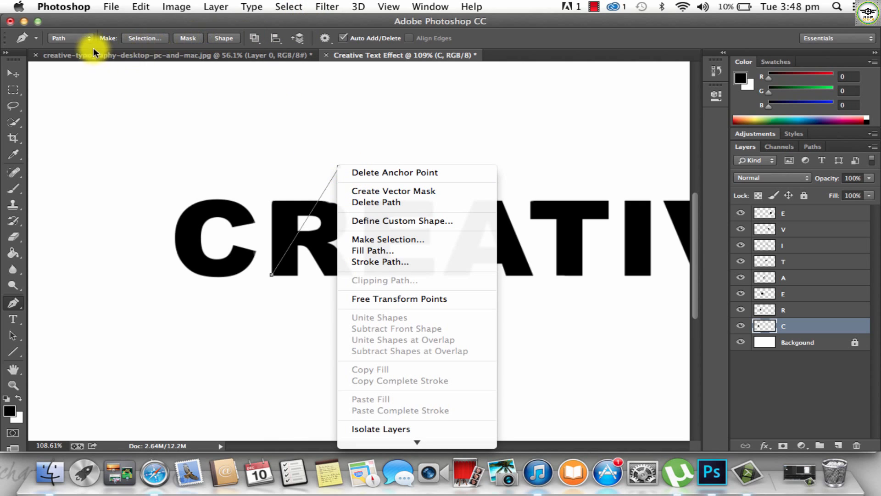
key("Return")
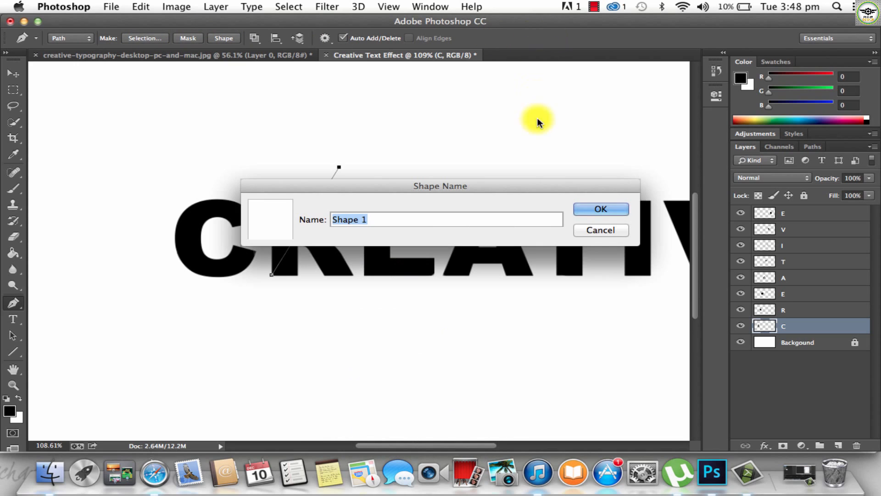
left_click(599, 230)
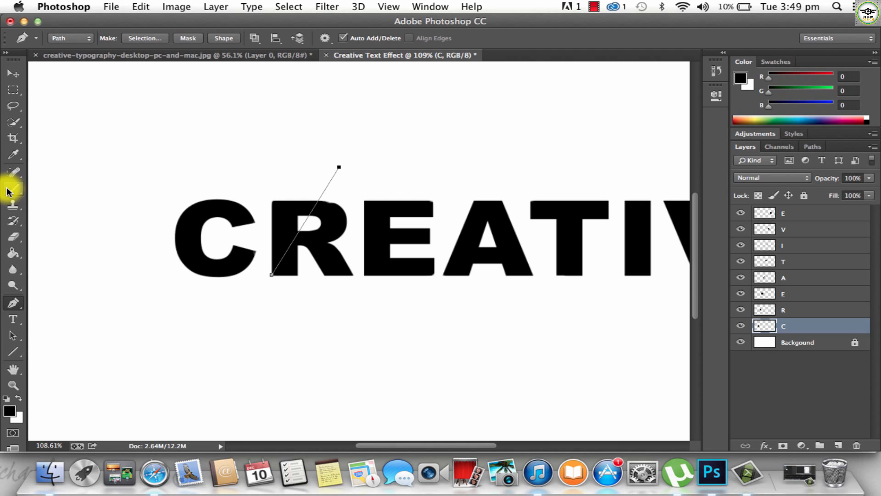
Draw a 1 px black diagonal line across the C in the reference image, following the slant of the gap before the R.
left_click(187, 55)
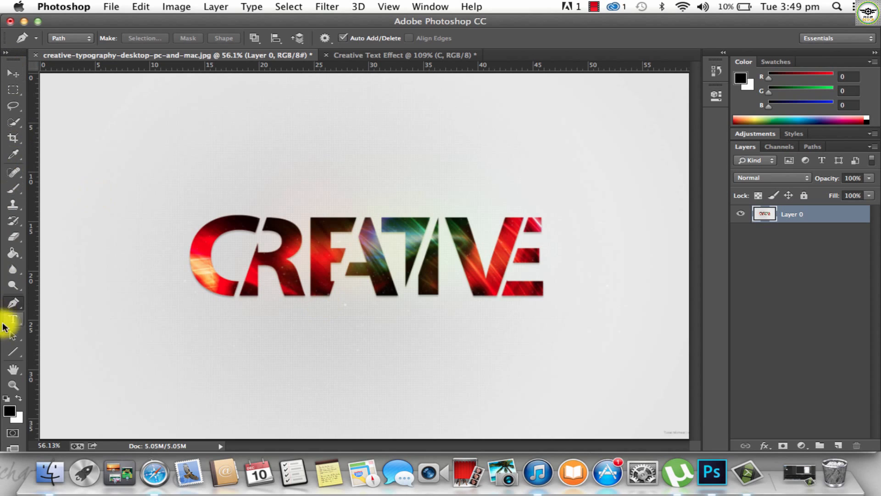
left_click(12, 352)
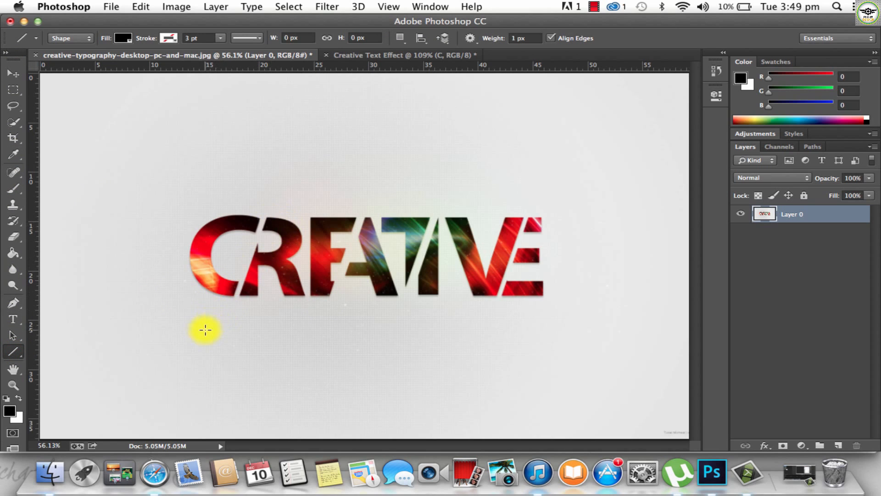
left_click_drag(213, 321, 270, 164)
left_click(12, 73)
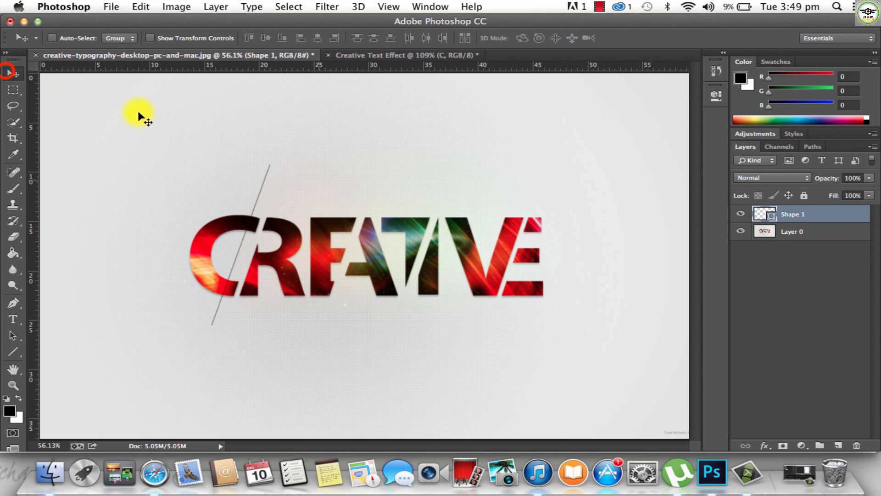
Nudge the diagonal line horizontally until it lies along the slanted gap between the C and the R in the reference image.
key("Right")
key("Right")
key("Right")
key("Right")
key("Right")
key("Right")
key("Right")
key("Right")
key("Right")
key("Right")
key("Right")
key("Right")
key("Right")
key("Right")
key("Right")
key("Right")
key("Right")
key("Right")
key("Right")
key("Right")
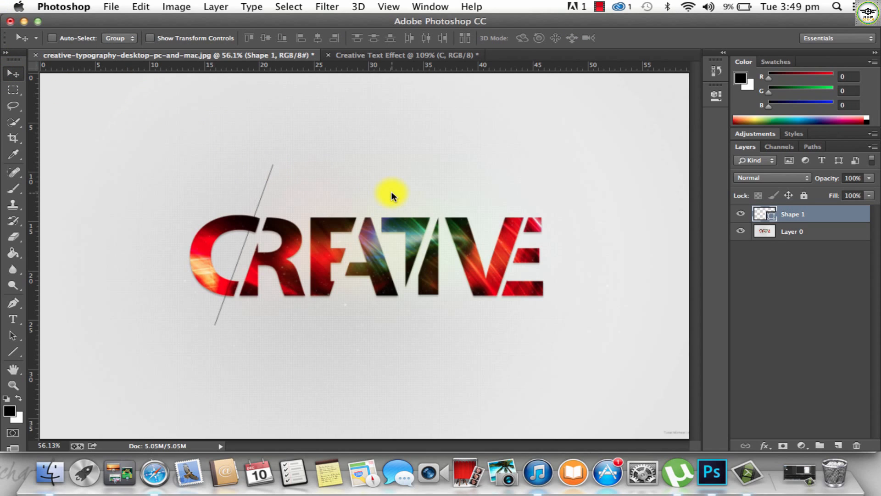
key("Right")
key("Right")
key("Right")
key("Right")
key("Right")
key("Right")
key("Right")
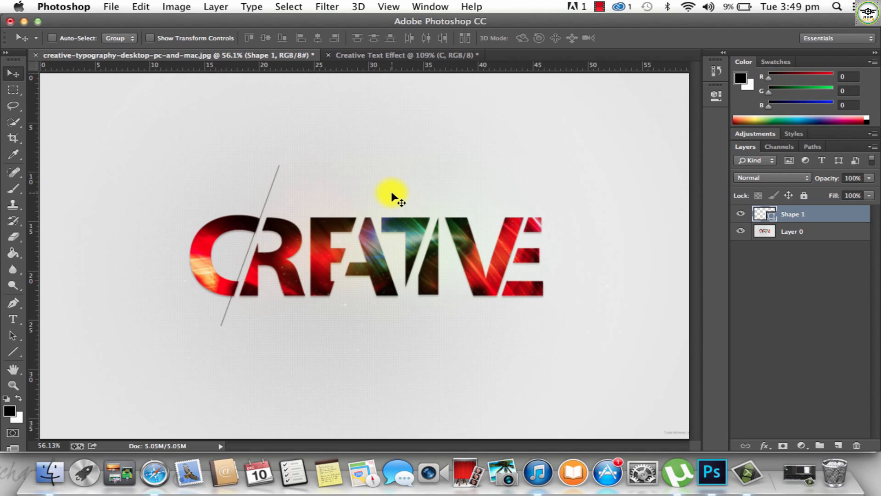
key("Right")
key("Right")
key("Right")
key("Right")
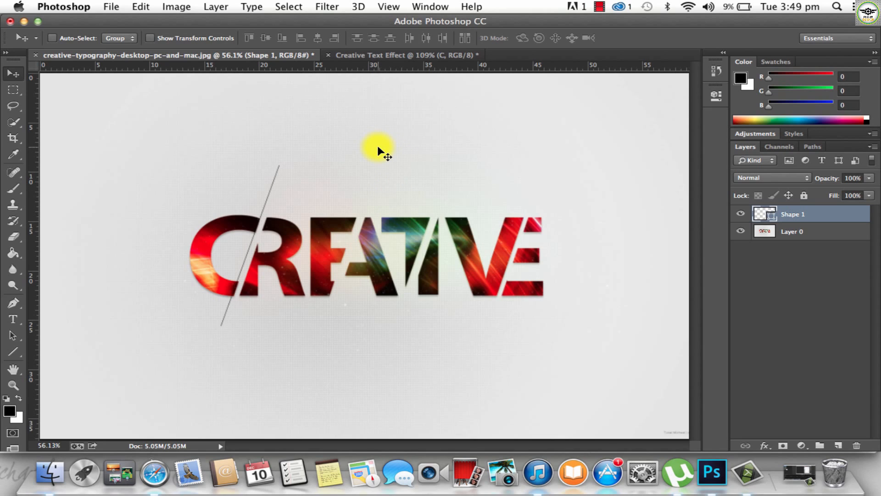
Rotate the diagonal line in the reference image by 0.04 degrees and apply the transform.
key("super+t")
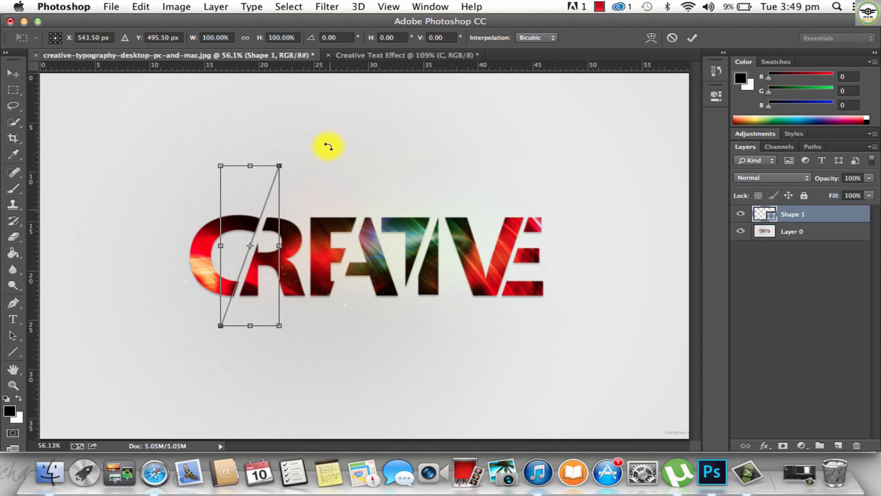
left_click(341, 40)
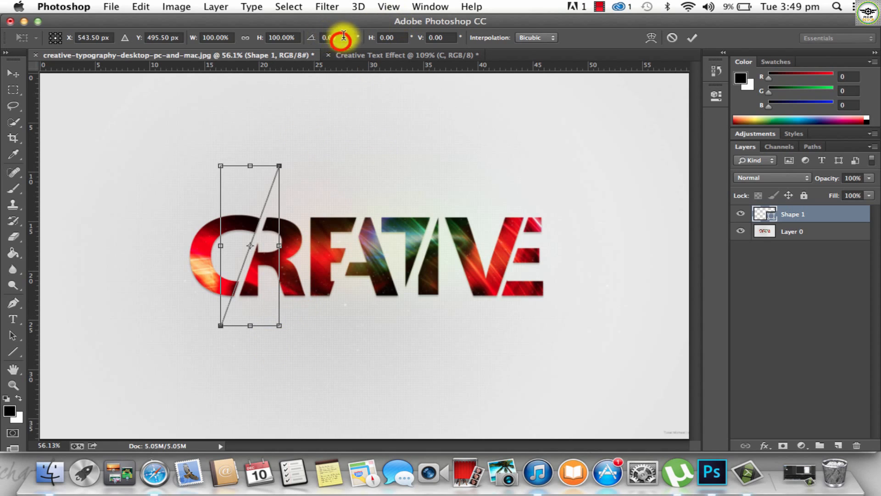
key("BackSpace")
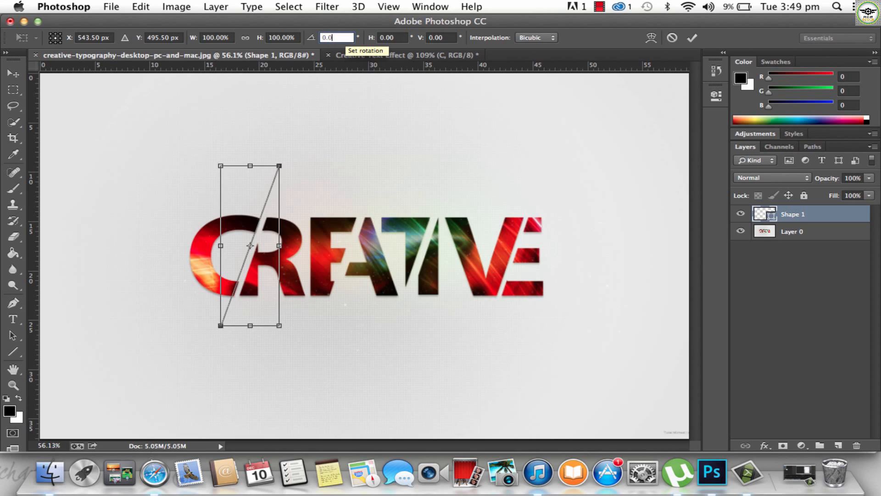
type("4")
key("Return")
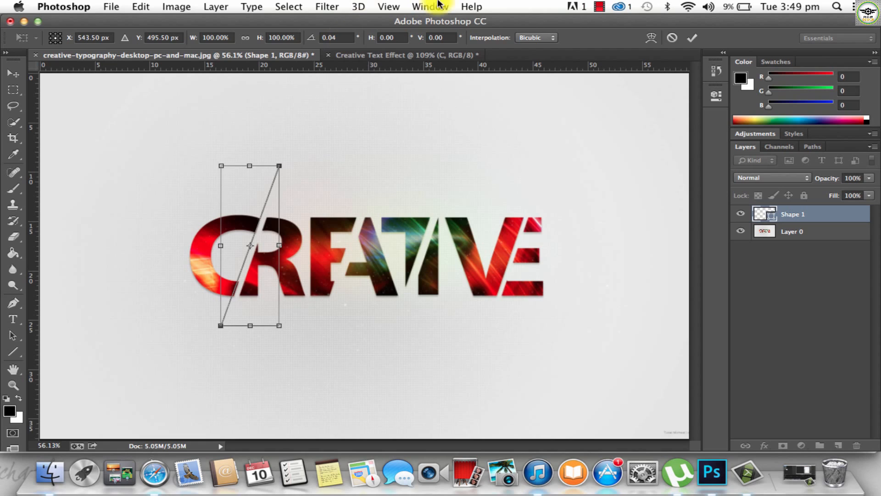
left_click(695, 37)
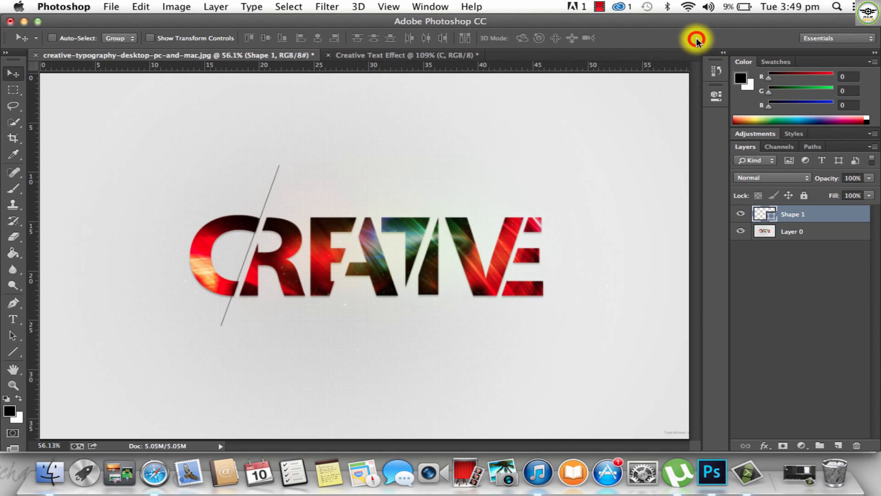
Dismiss the diagonal Pen path in the Creative Text Effect document and undo the accidental deletion of the C layer.
left_click(404, 57)
left_click(10, 356)
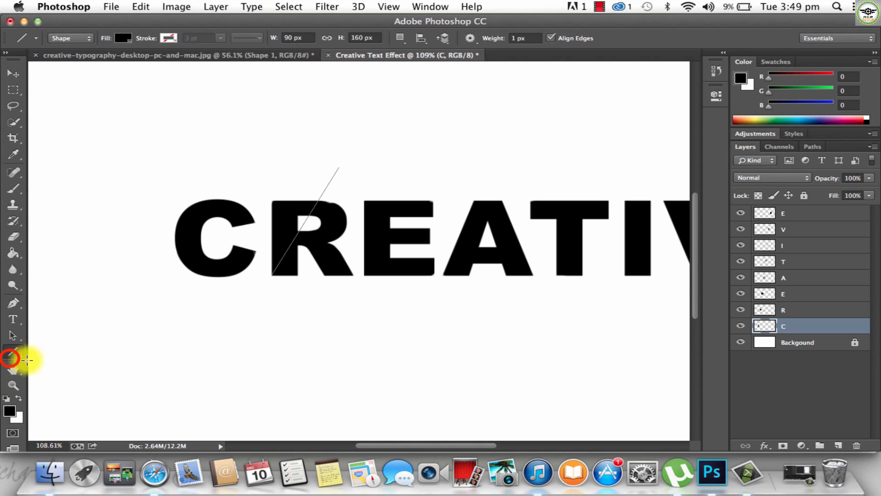
left_click(13, 303)
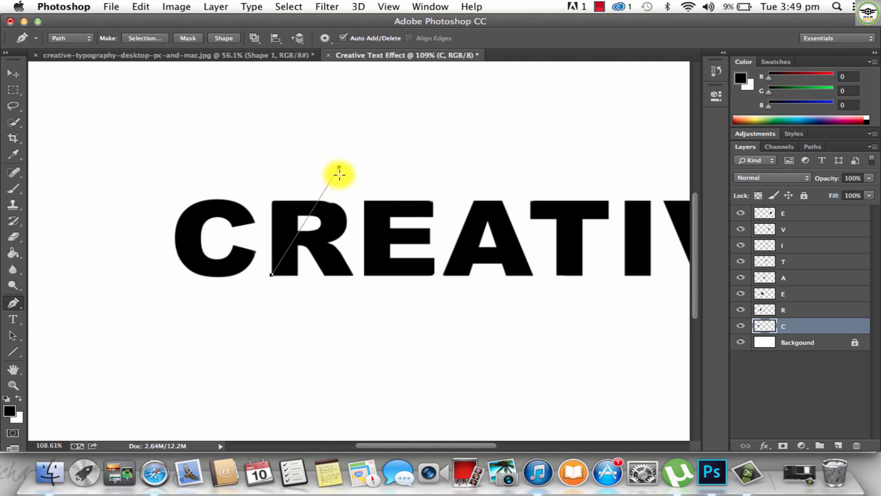
key("Escape")
key("BackSpace")
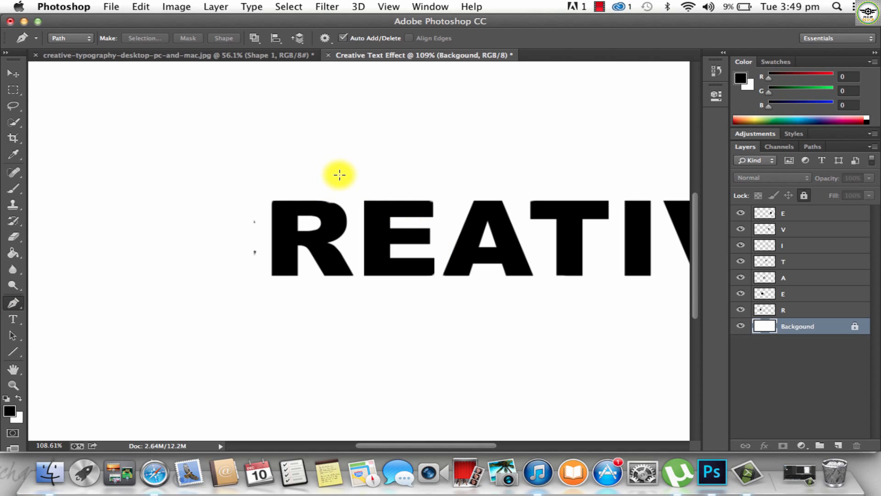
key("super+z")
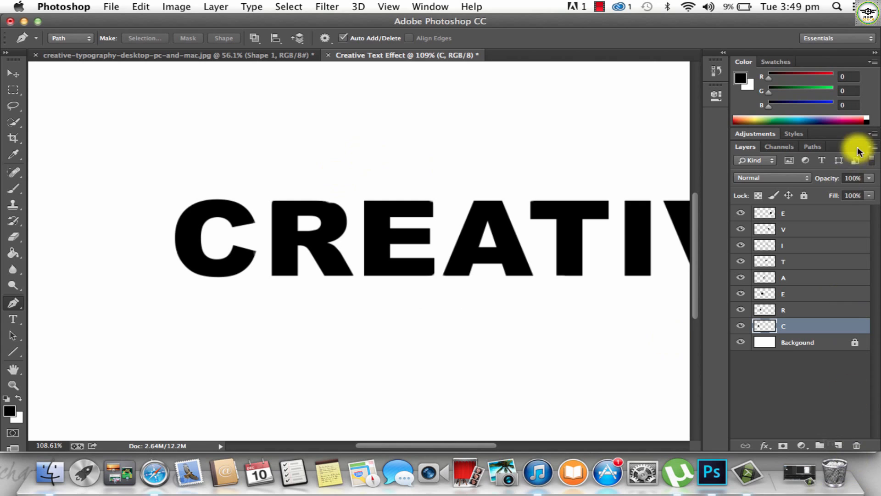
Draw a 1 px black diagonal line with the Line tool beside the C, directly above the R layer.
left_click(801, 310)
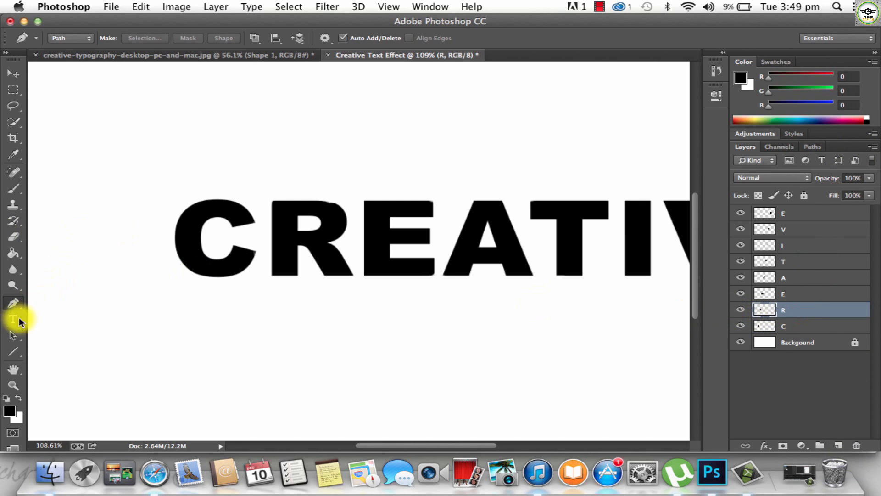
left_click(13, 352)
mouse_move(50, 325)
left_mouse_down()
mouse_move(159, 134)
mouse_move(211, 149)
mouse_move(295, 203)
mouse_move(426, 356)
mouse_move(419, 384)
mouse_move(155, 395)
mouse_move(47, 379)
mouse_move(152, 254)
mouse_move(173, 64)
mouse_move(186, 187)
left_mouse_up()
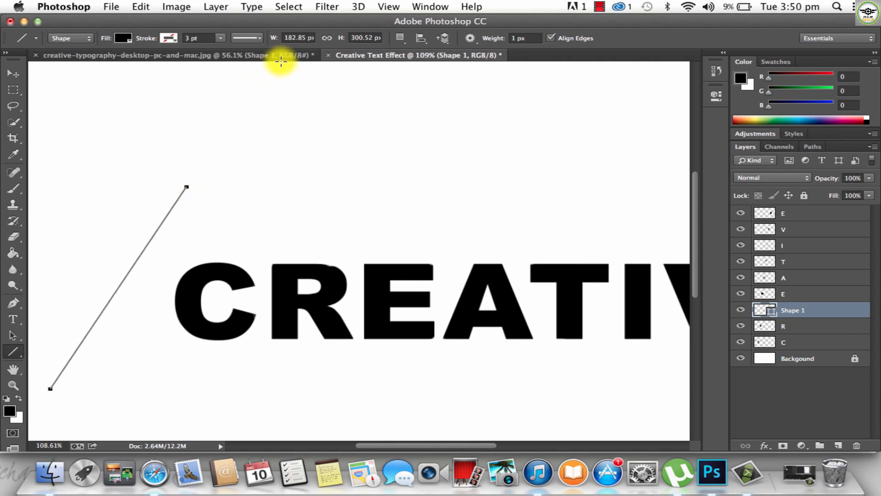
Rotate the new diagonal line by 0.01 degrees and apply the transform.
key("super+t")
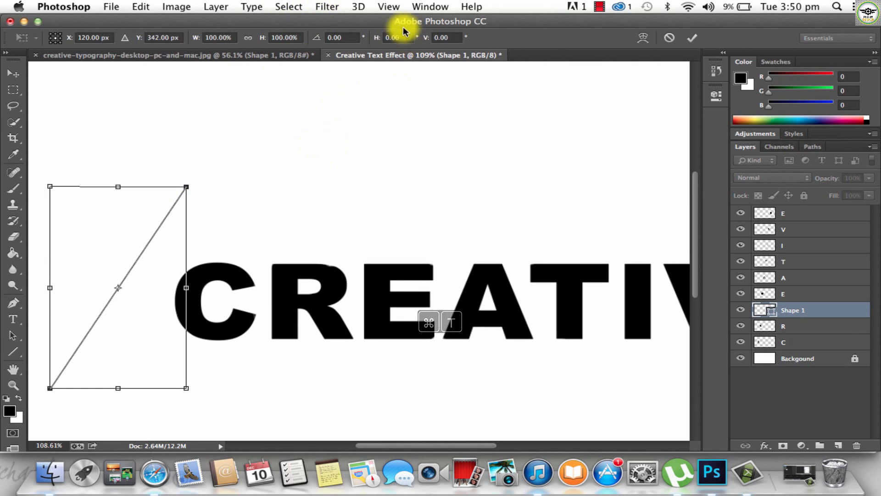
left_click(356, 38)
key("BackSpace")
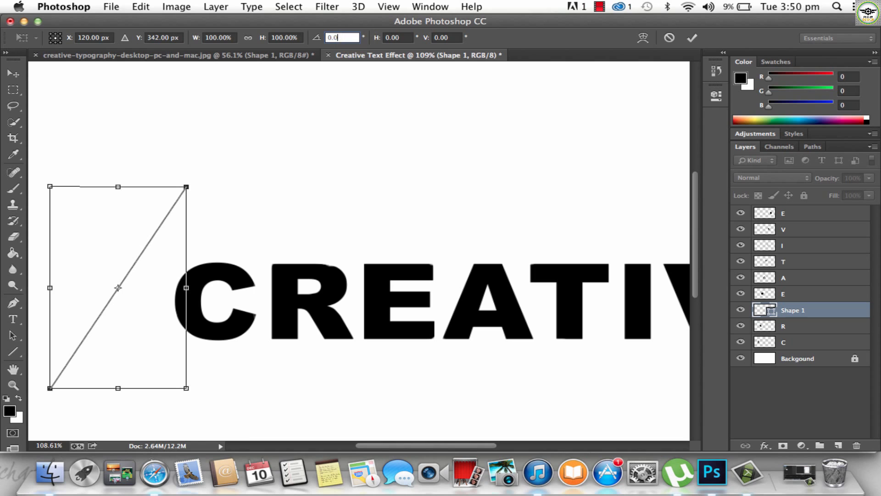
type("1")
key("Return")
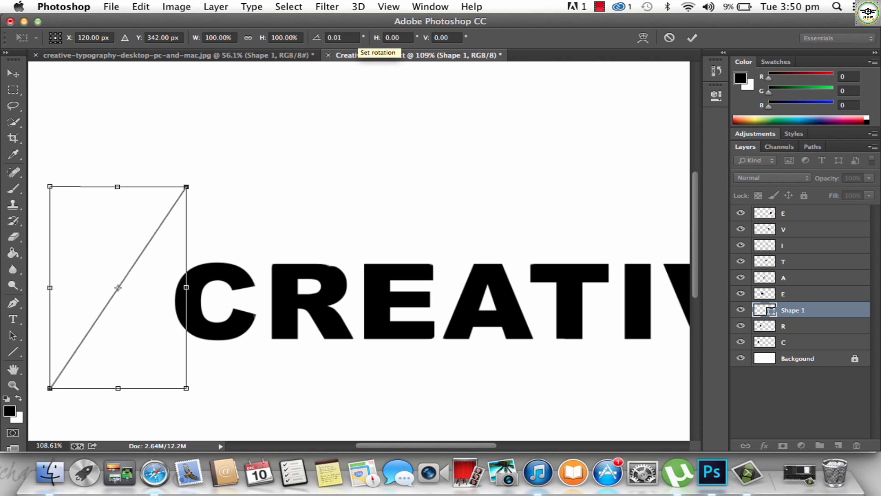
left_click(13, 73)
left_click(532, 179)
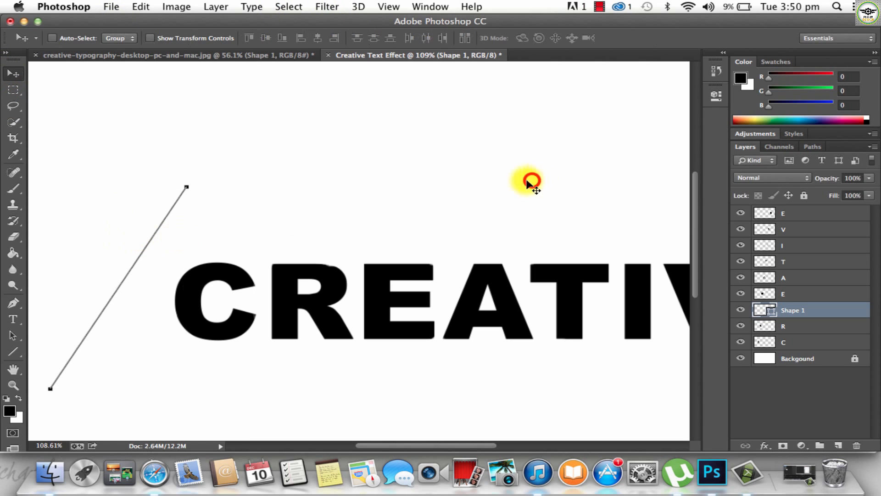
Free-transform the diagonal line to a -15 degree rotation and move it so that it crosses the R's stem.
left_click_drag(110, 263, 145, 172)
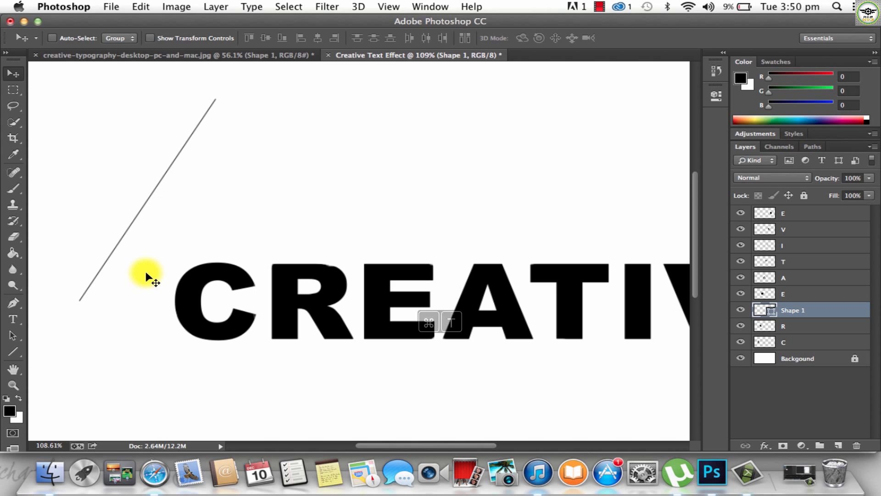
key("super+t")
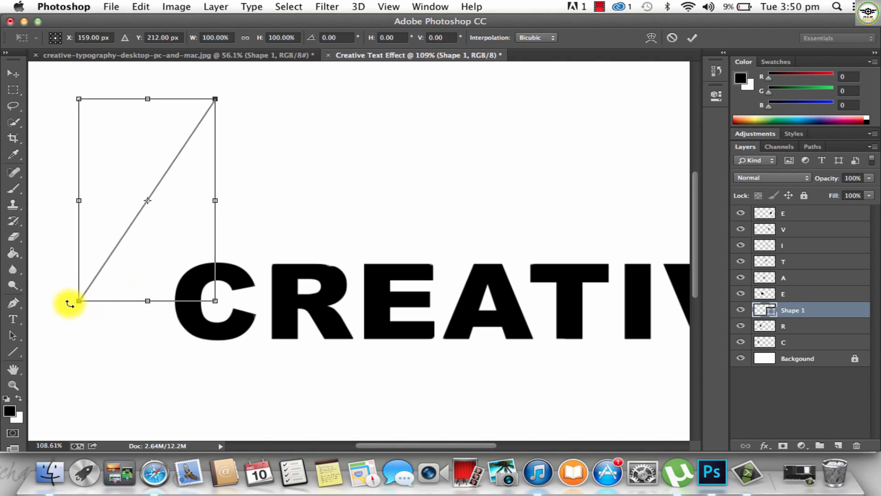
left_click_drag(71, 301, 82, 324)
left_click_drag(161, 158, 299, 249)
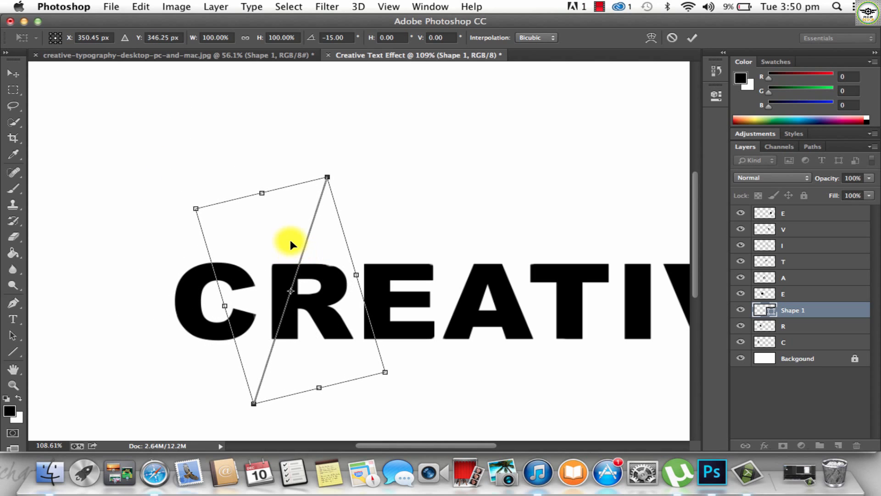
key("Left")
key("Left")
key("Left")
key("Left")
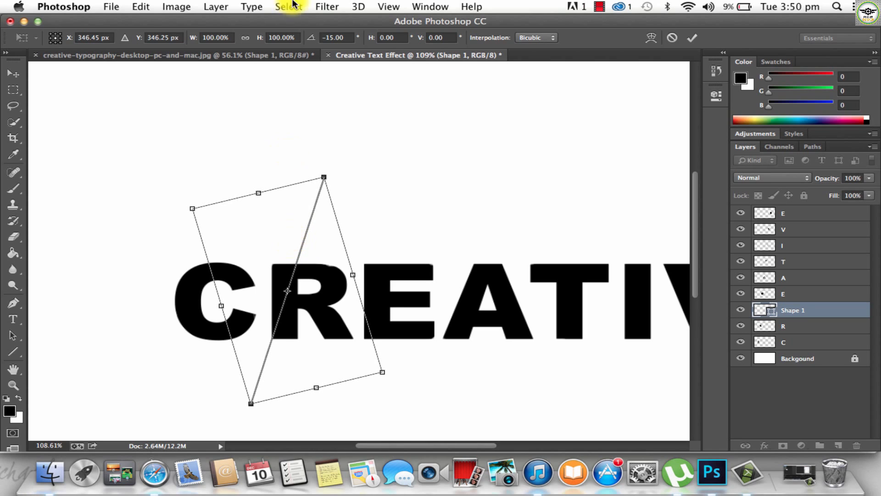
Set the line's rotation to -8.30 degrees, placing it through the R's lower-left corner, and apply the transform.
left_click_drag(323, 158, 346, 157)
left_click_drag(324, 228, 327, 232)
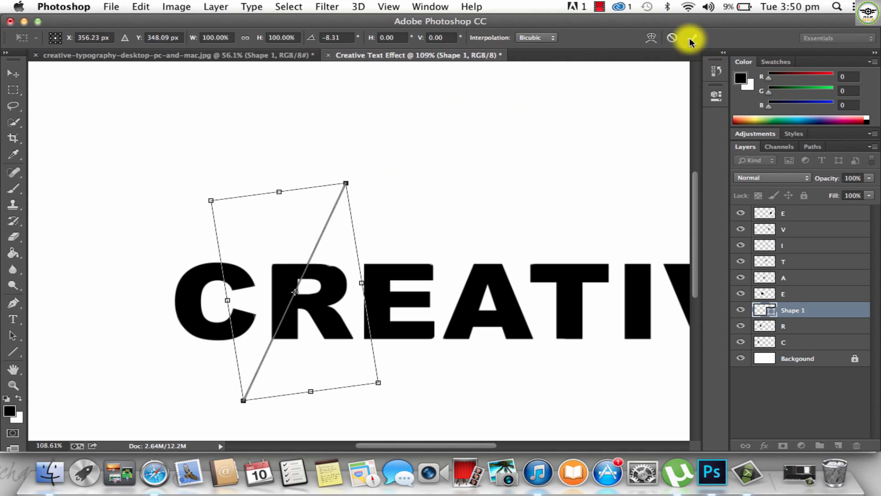
left_click(348, 38)
type("-8.30")
key("Return")
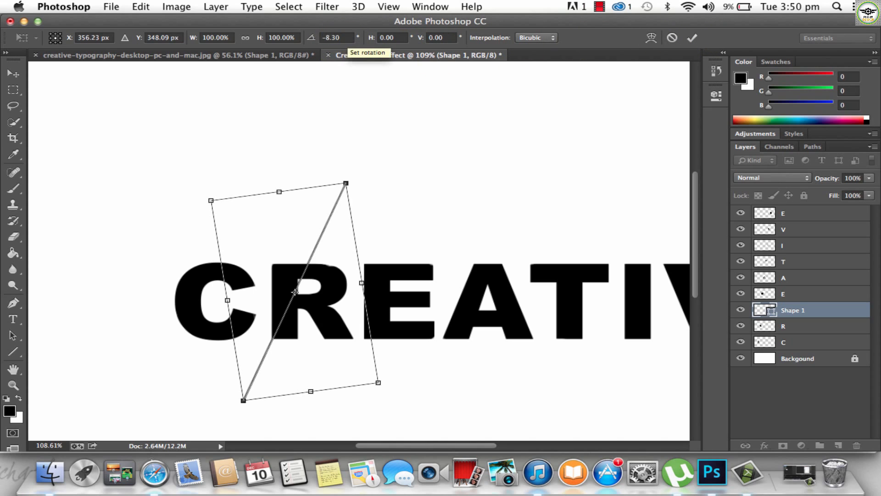
left_click(692, 38)
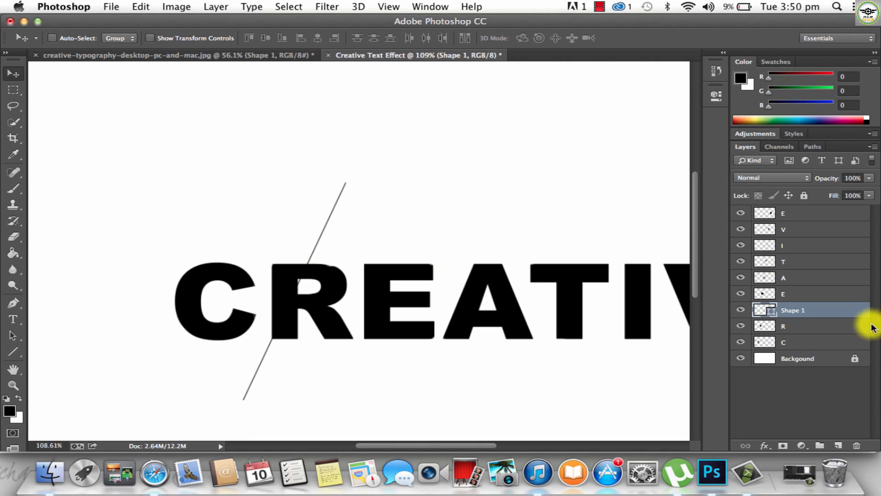
Rename the diagonal line's shape layer to "line template".
double_click(800, 310)
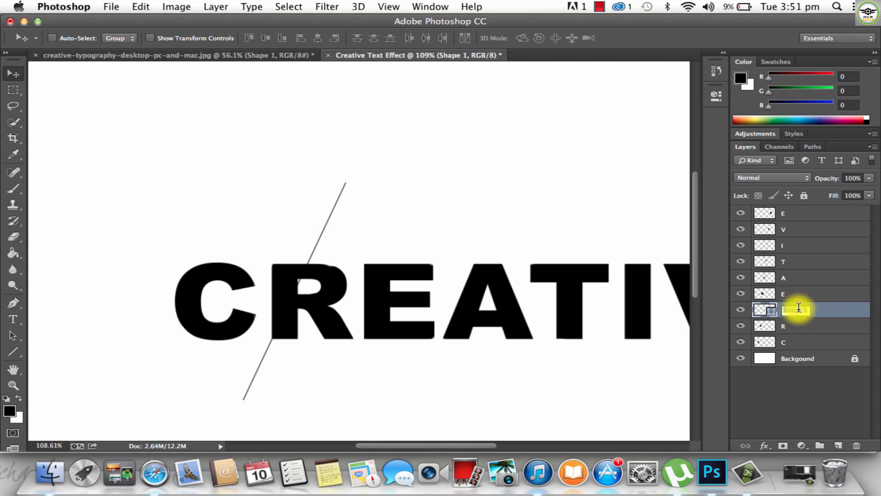
key("BackSpace")
type("line template")
key("Return")
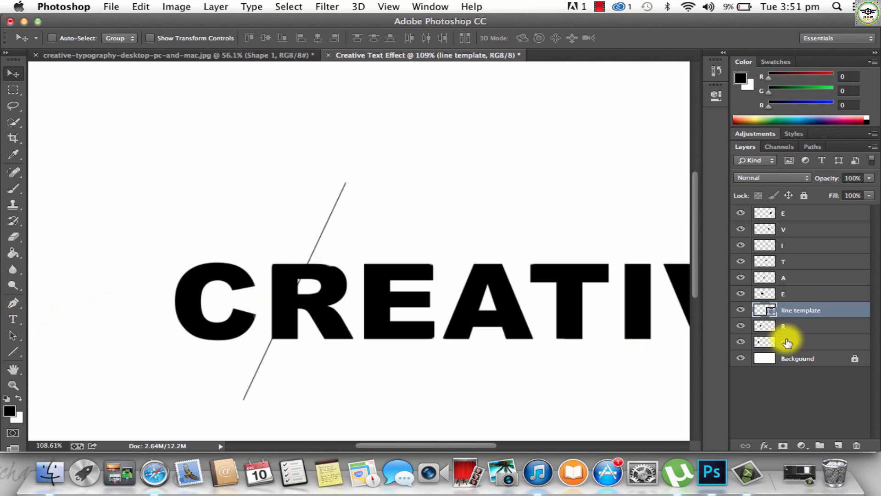
With the R layer selected, draw a closed Pen path along the template line and around the C, enclosing the R's upper-left part.
left_click(853, 331)
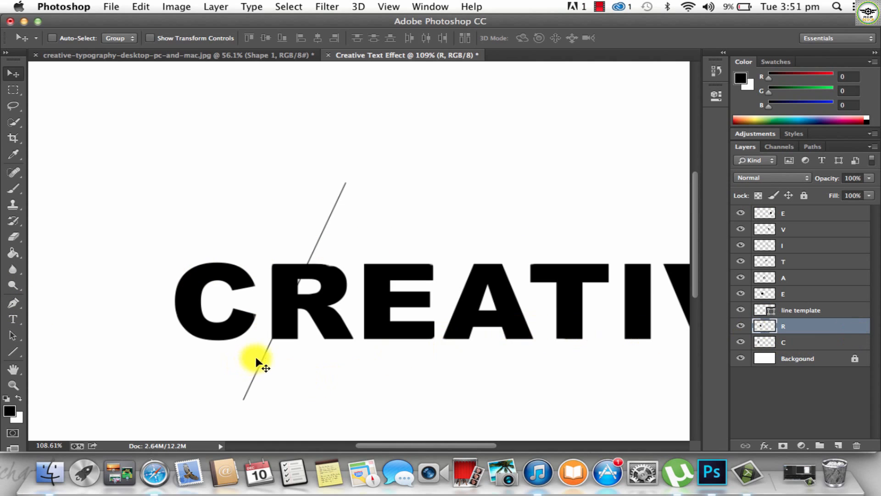
left_click(13, 302)
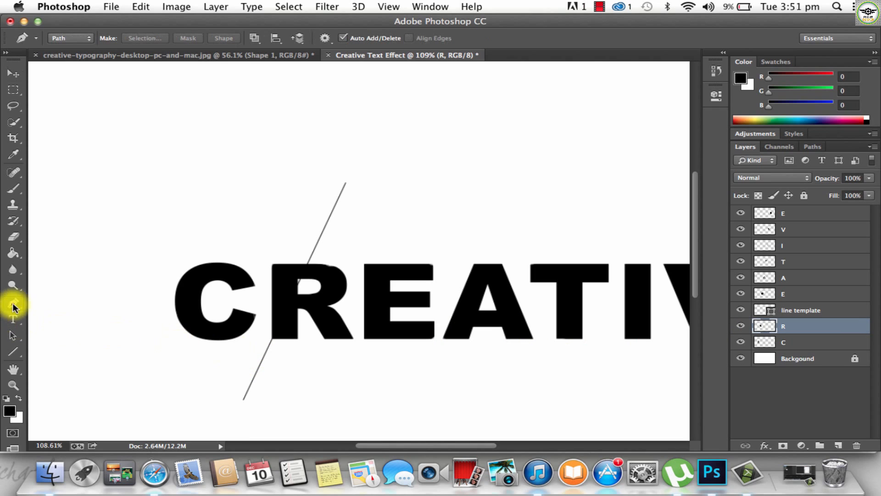
left_click(262, 358)
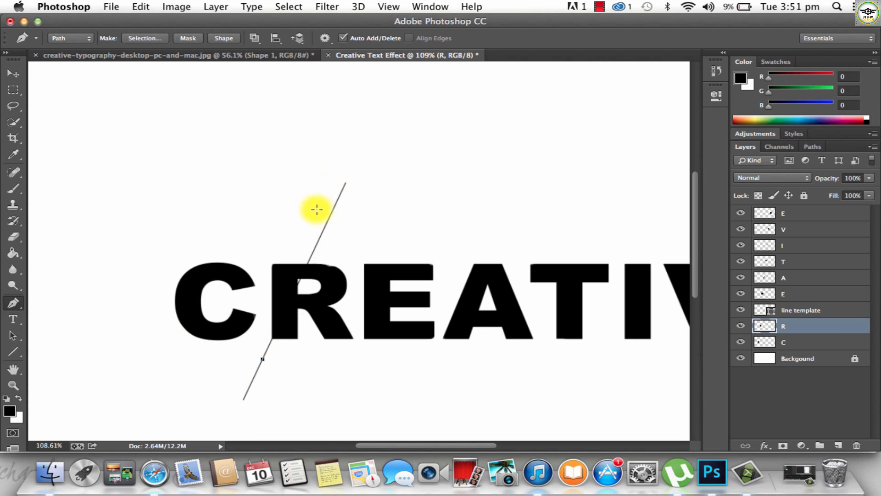
left_click(330, 212)
left_click(197, 200)
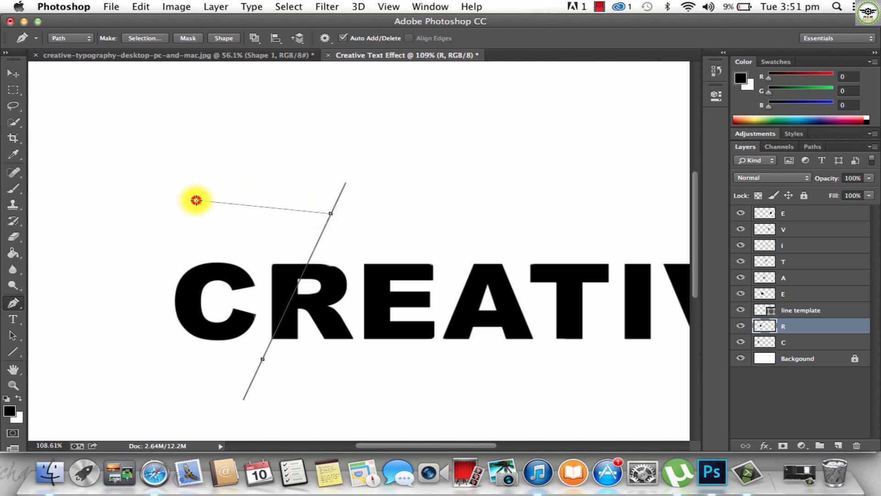
left_click(162, 341)
left_click(192, 356)
left_click(228, 349)
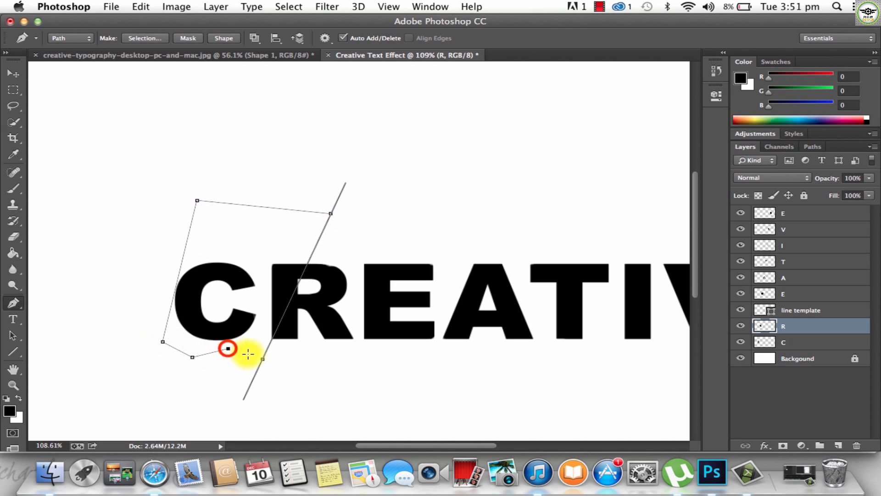
left_click(262, 358)
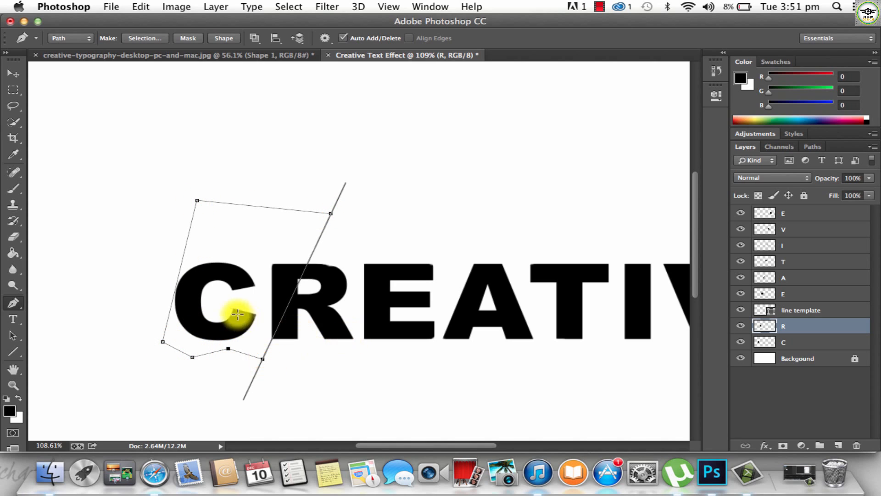
left_click(330, 213)
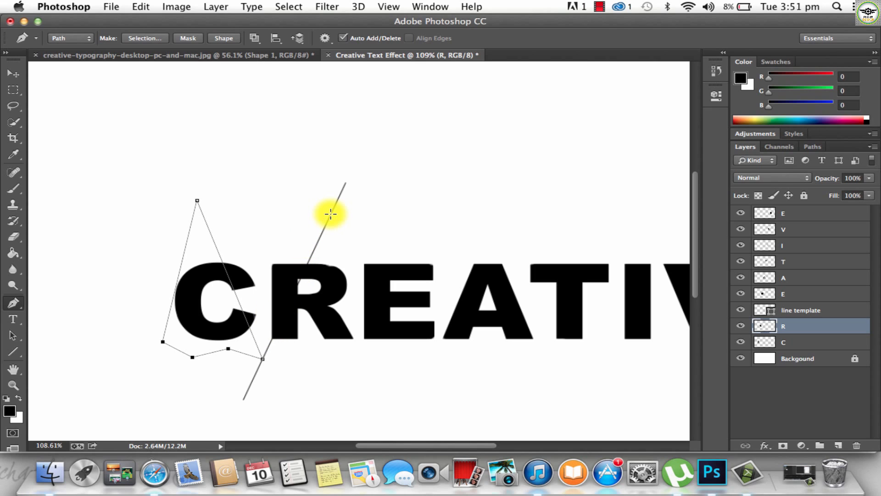
key("super+z")
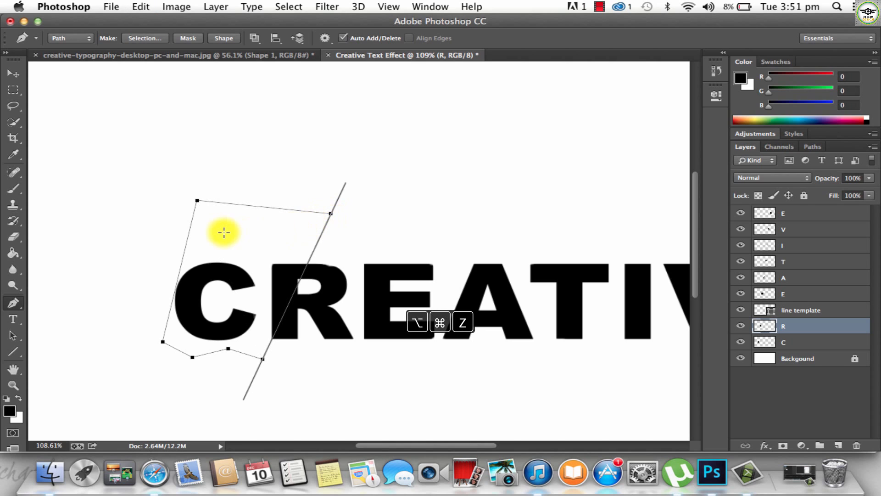
right_click(230, 209)
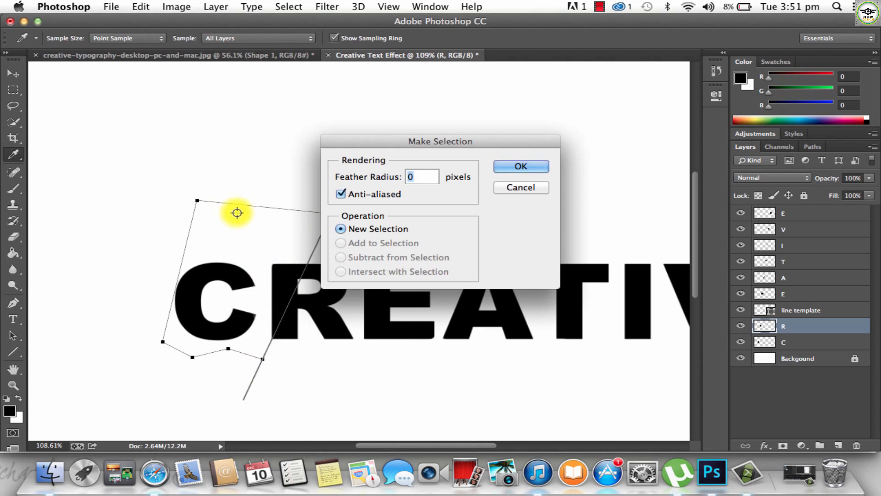
left_click(522, 167)
right_click(236, 269)
left_click(284, 373)
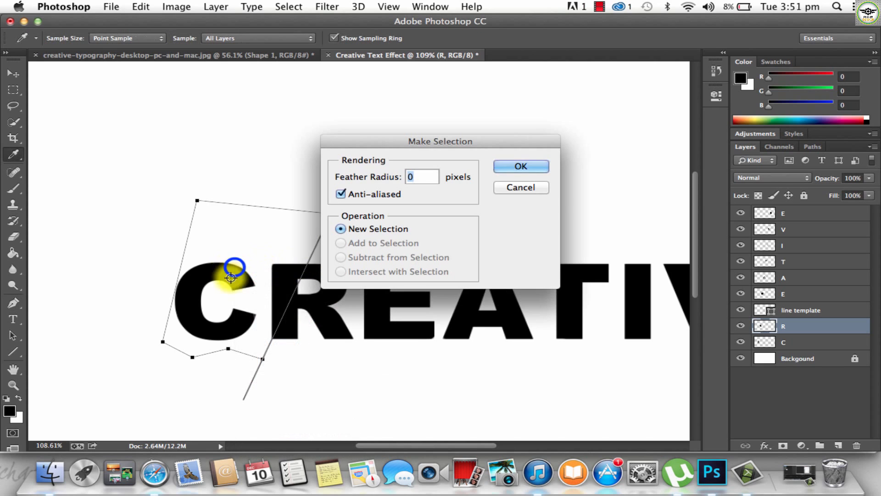
left_click(510, 186)
Convert the path into a new selection with 0 pixels feather and cut the enclosed part out of the R layer.
right_click(205, 238)
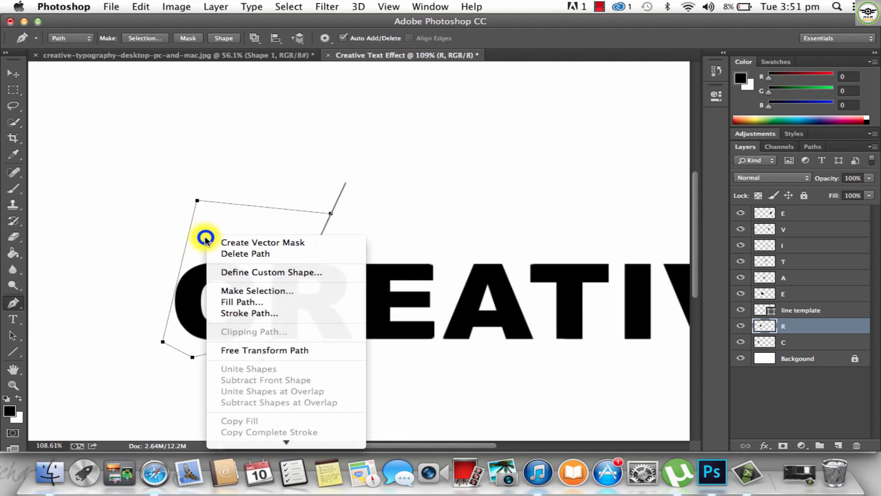
left_click(222, 290)
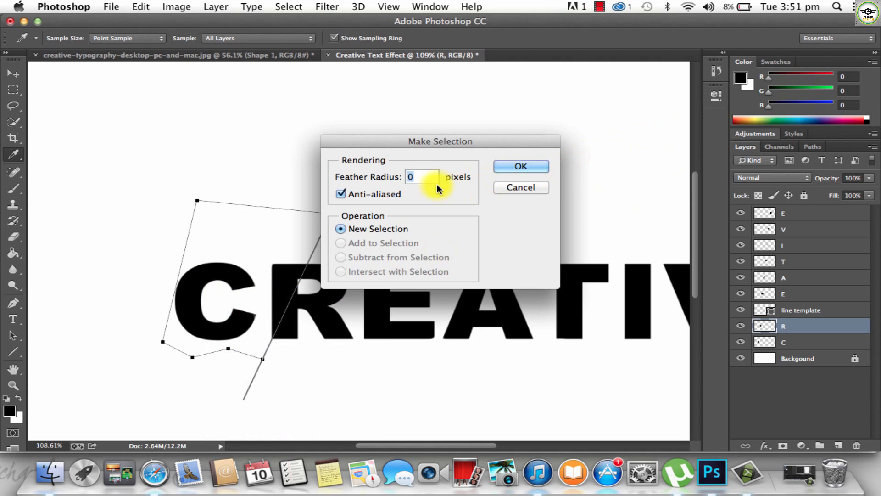
left_click(522, 167)
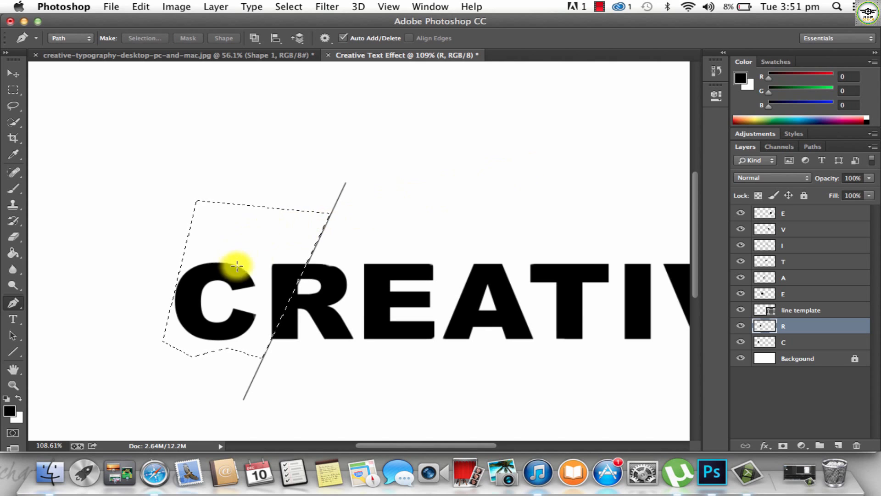
right_click(218, 244)
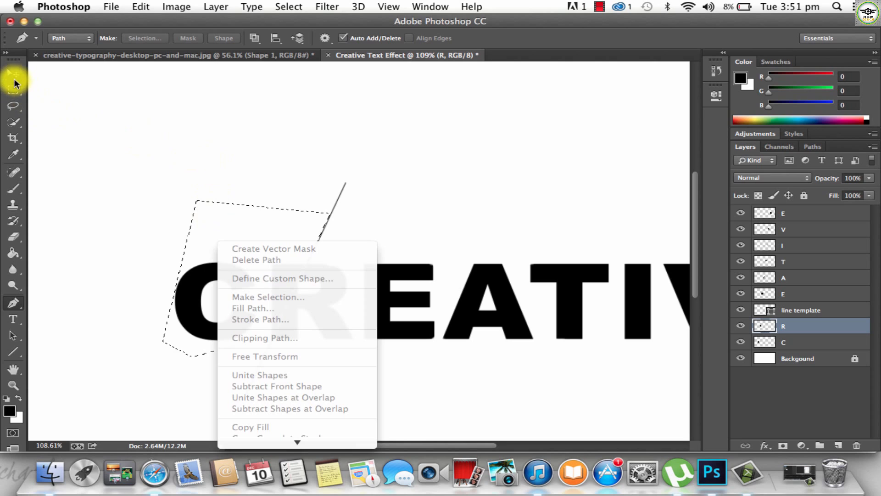
left_click(14, 74)
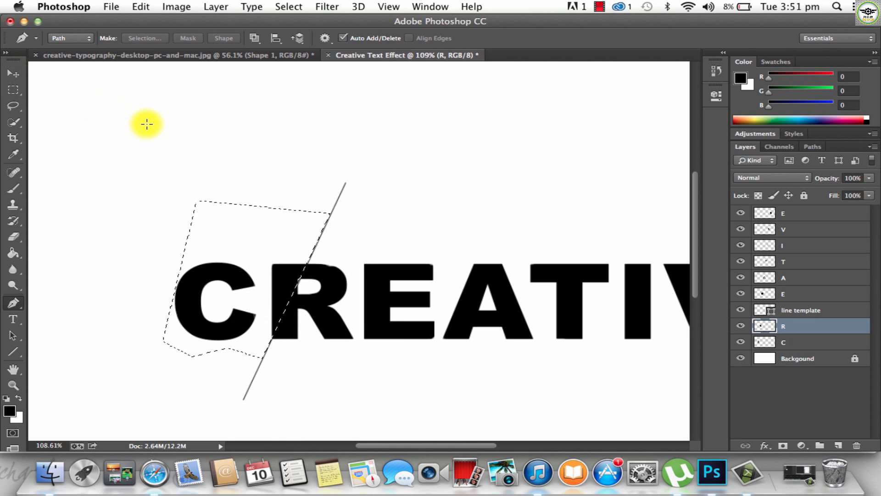
key("super+x")
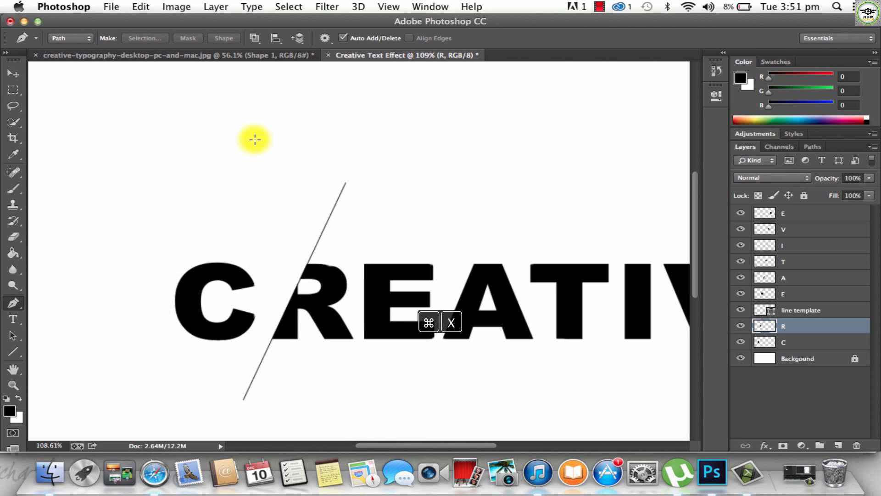
left_click(134, 6)
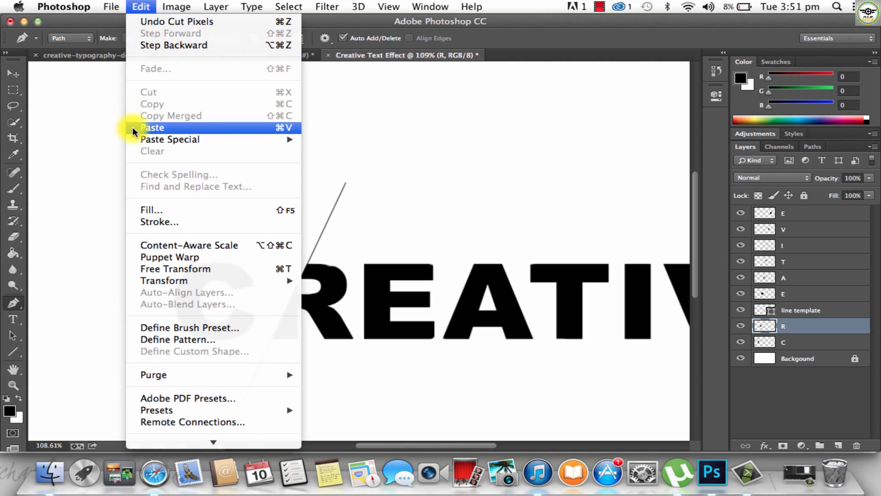
left_click(332, 120)
Temporarily hide the R layer and erase the stray pixels beside the first E on that E's layer.
left_click(739, 327)
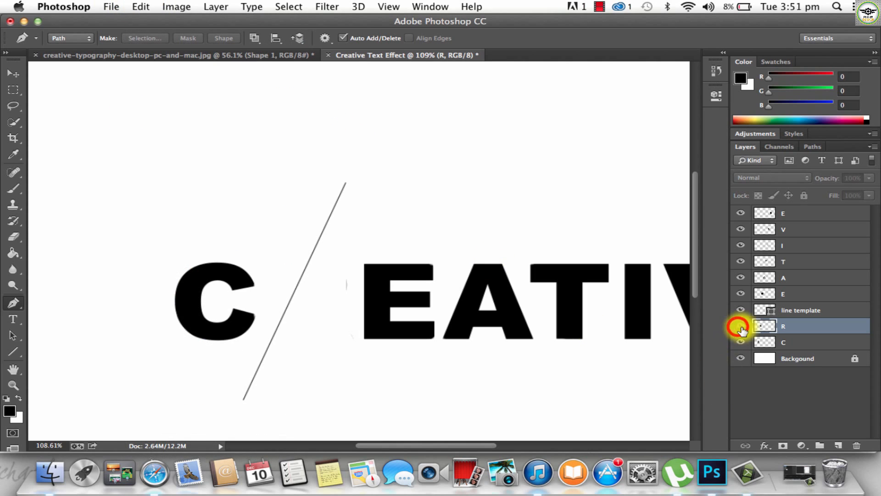
left_click(739, 327)
left_click(740, 328)
left_click(740, 327)
left_click(740, 327)
left_click(739, 294)
left_click(738, 293)
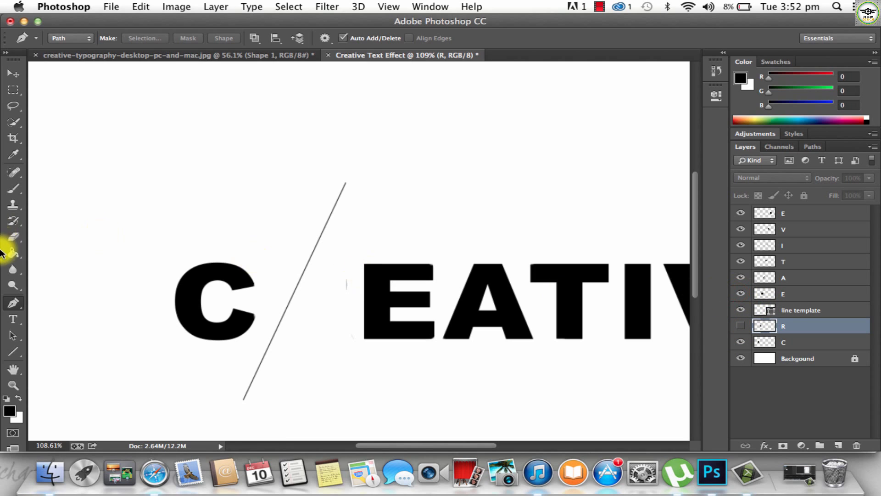
left_click(13, 237)
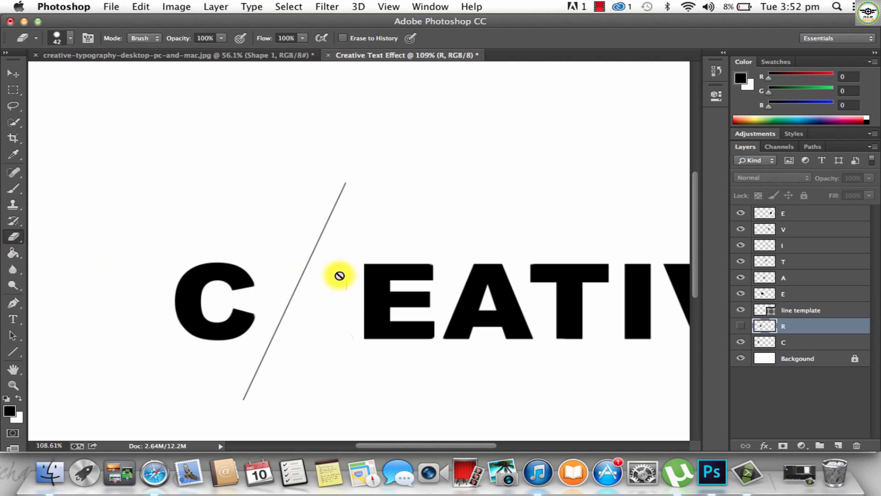
left_click(812, 294)
mouse_move(325, 308)
left_mouse_down()
mouse_move(339, 301)
mouse_move(335, 270)
left_mouse_up()
left_click(11, 74)
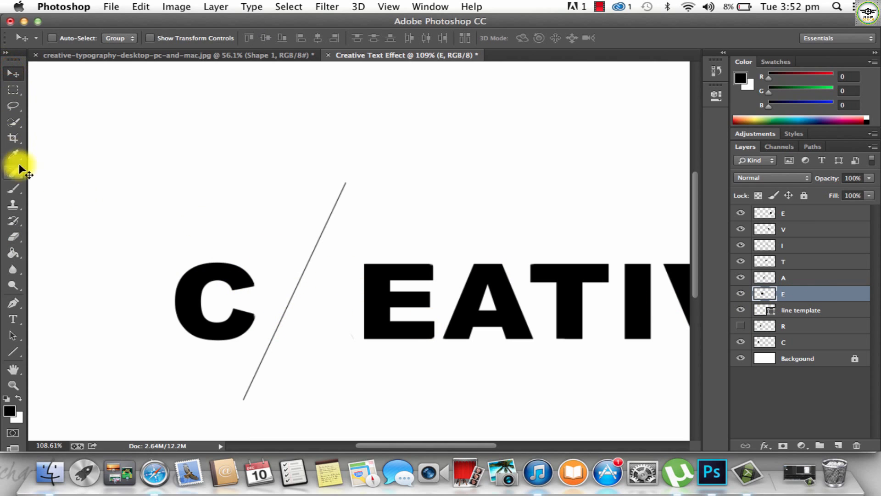
left_click(738, 326)
left_click(738, 326)
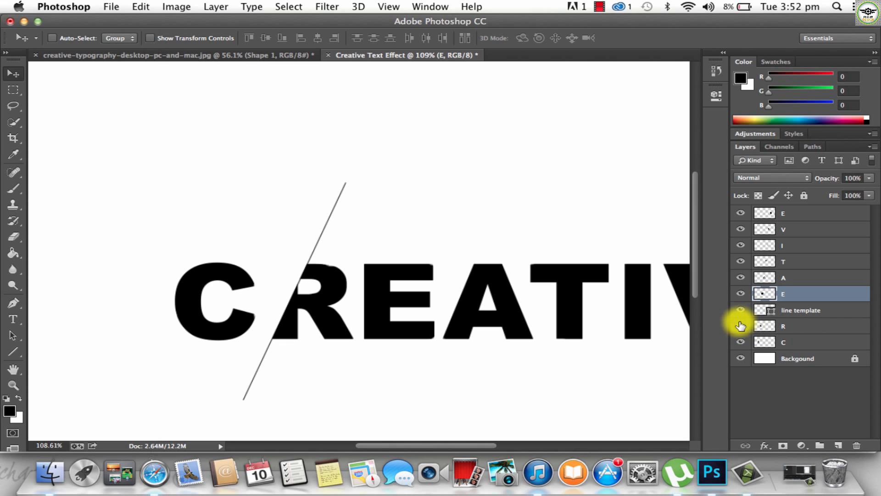
Move the "line template" layer below the C layer, directly above the Background.
left_click(739, 314)
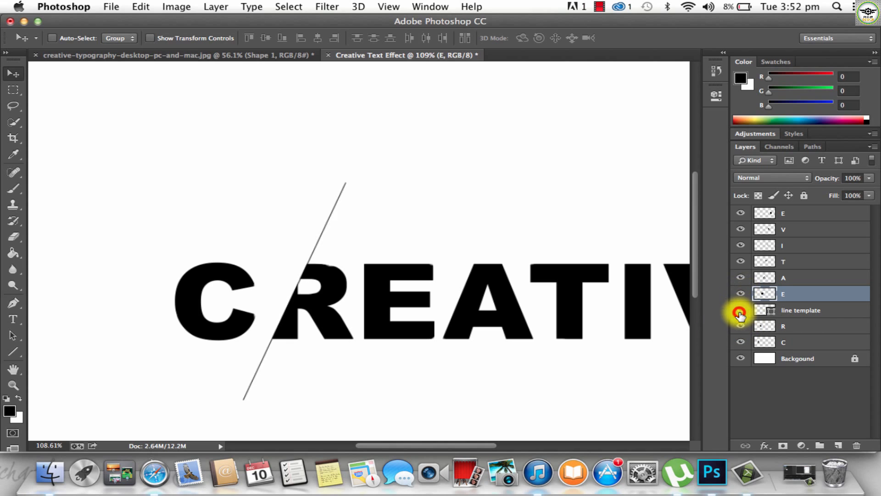
left_click(739, 313)
left_click(738, 314)
left_click(738, 314)
left_click(739, 314)
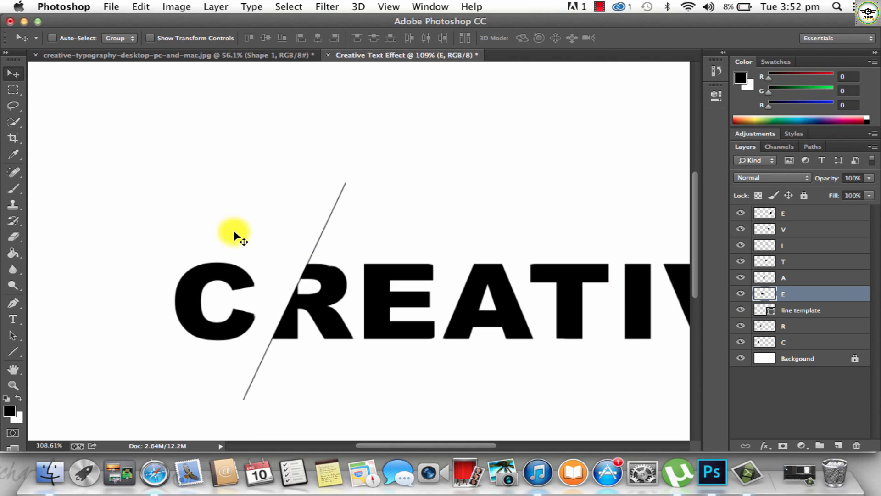
left_click_drag(810, 305, 809, 351)
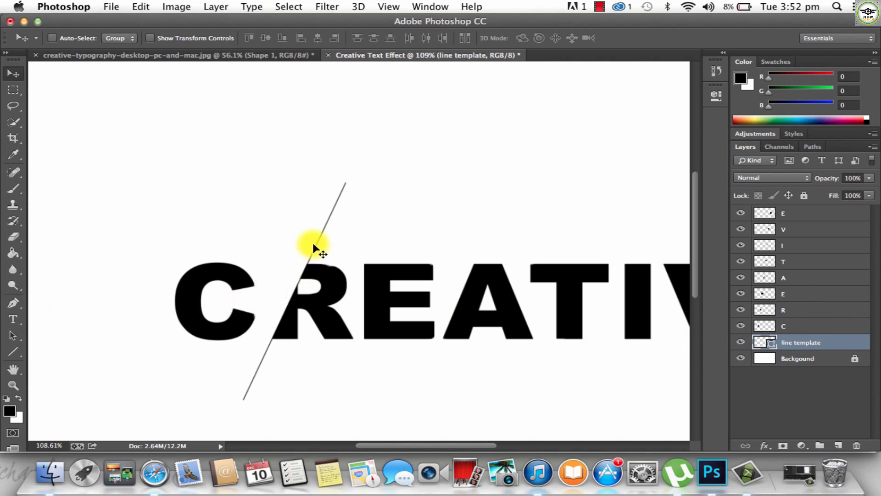
Move the cut R left until it overlaps the C, comparing its position with the reference typography image.
left_click(790, 311)
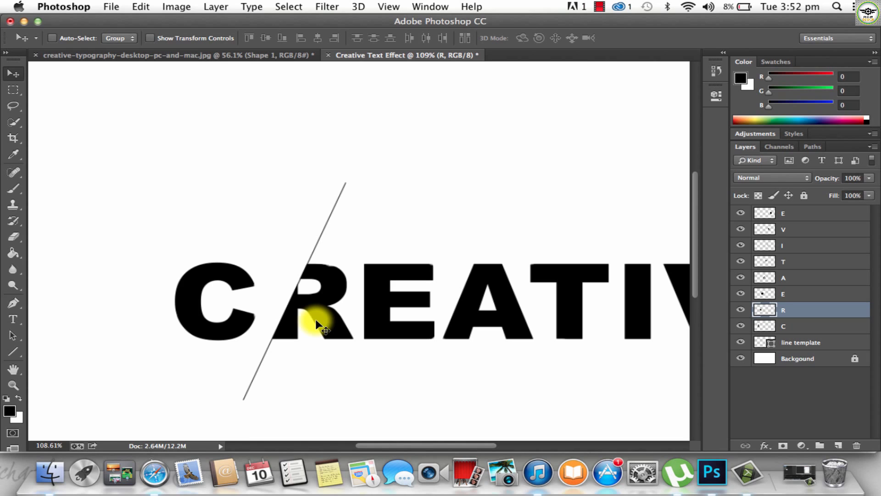
left_click_drag(316, 320, 254, 323)
left_click(196, 55)
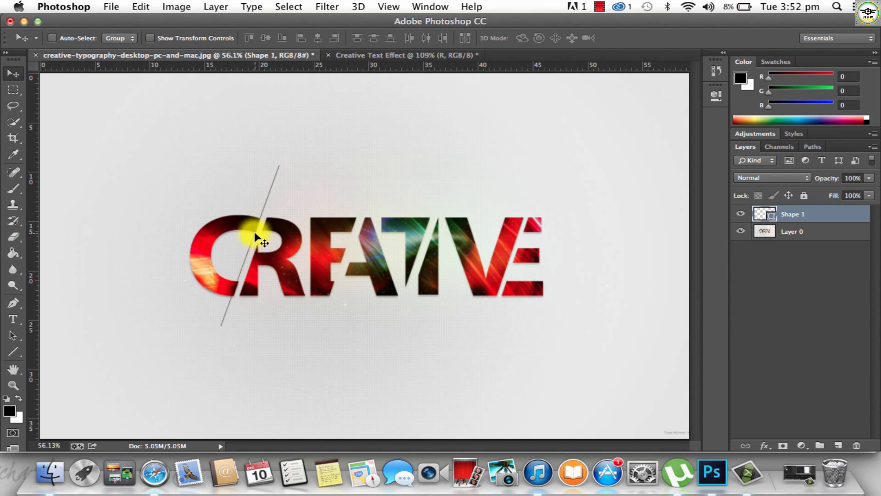
left_click(369, 55)
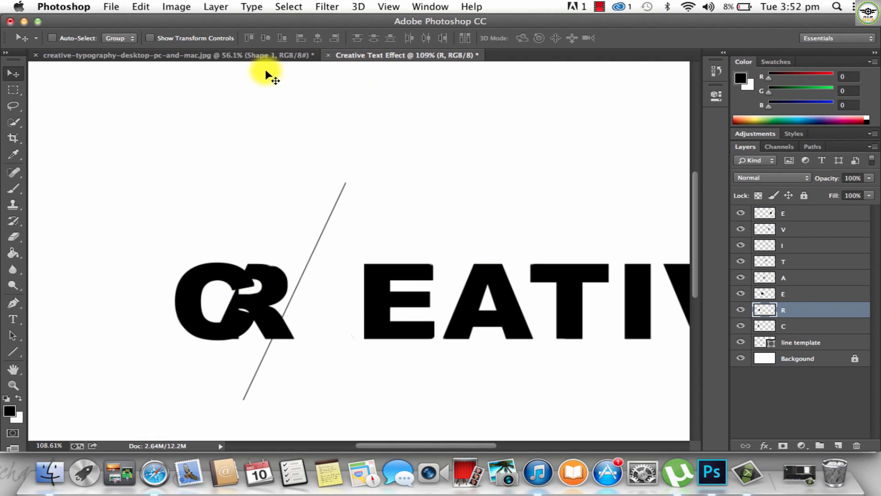
left_click(249, 56)
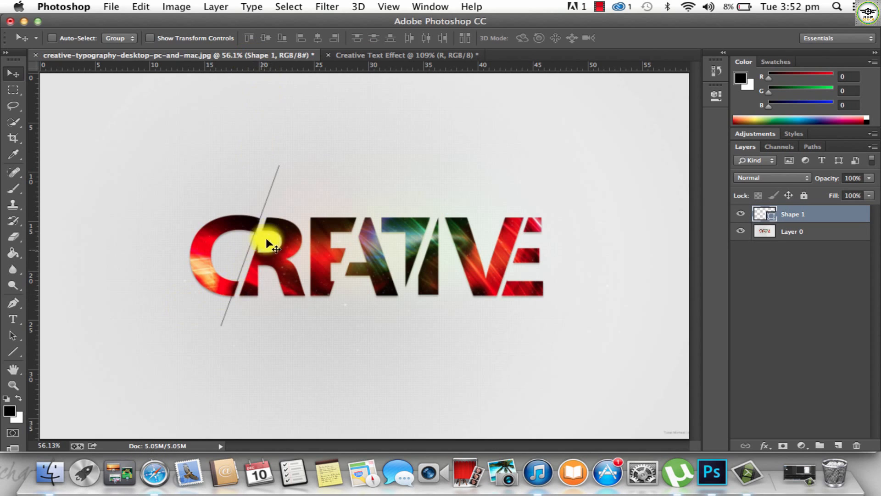
left_click(406, 55)
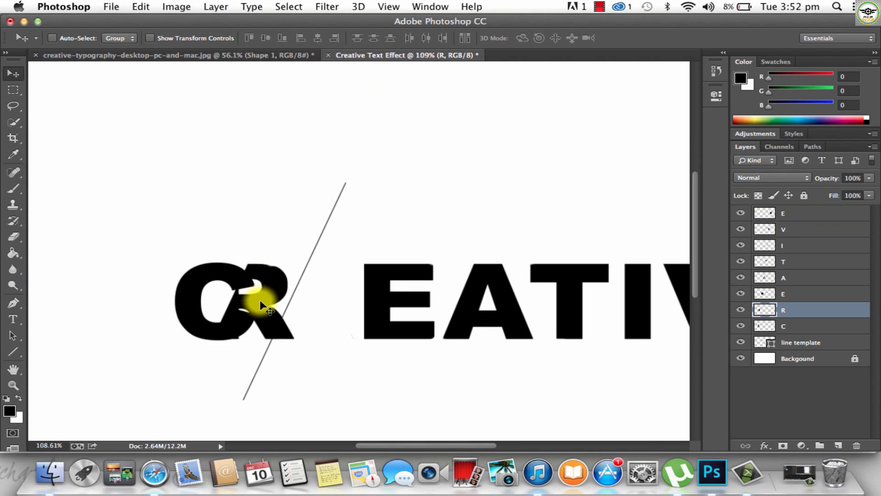
Nudge the R slightly further left over the C.
left_click_drag(261, 301, 258, 305)
key("Left")
key("Left")
key("Left")
key("Left")
key("Left")
key("Left")
key("Left")
key("Left")
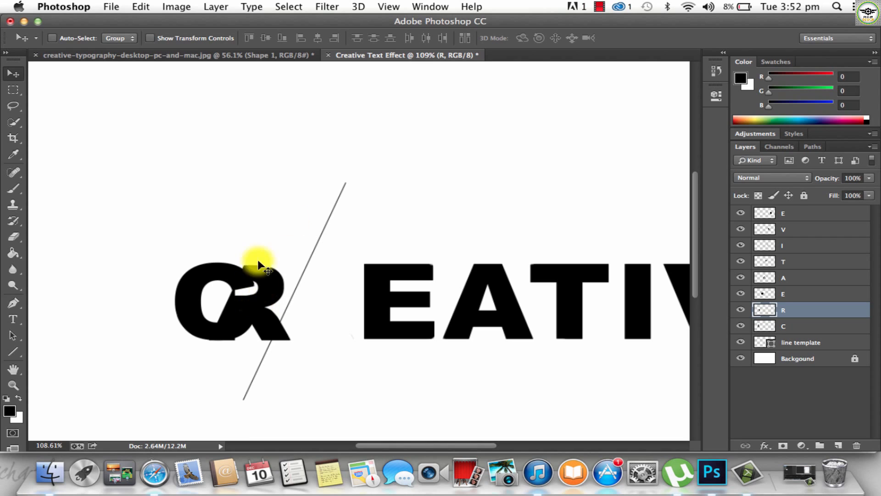
Move the line template left so that it runs along the R's slanted cut edge.
left_click(787, 326)
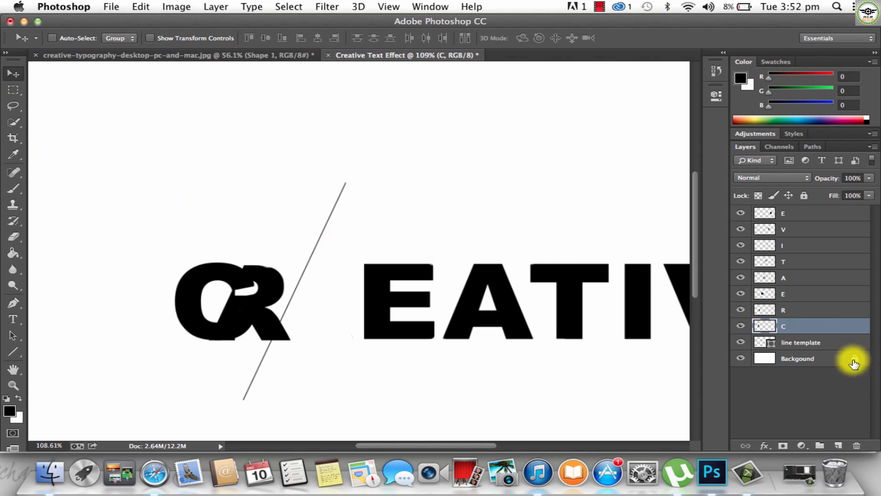
left_click(830, 343)
left_click_drag(338, 240, 282, 240)
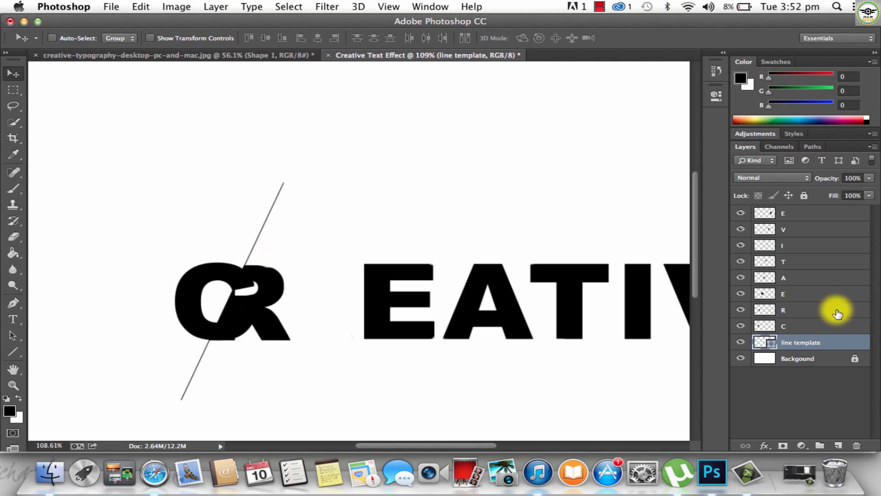
On the C layer, draw a closed Pen path along the template line around the C's left part and convert it to a selection.
left_click(804, 326)
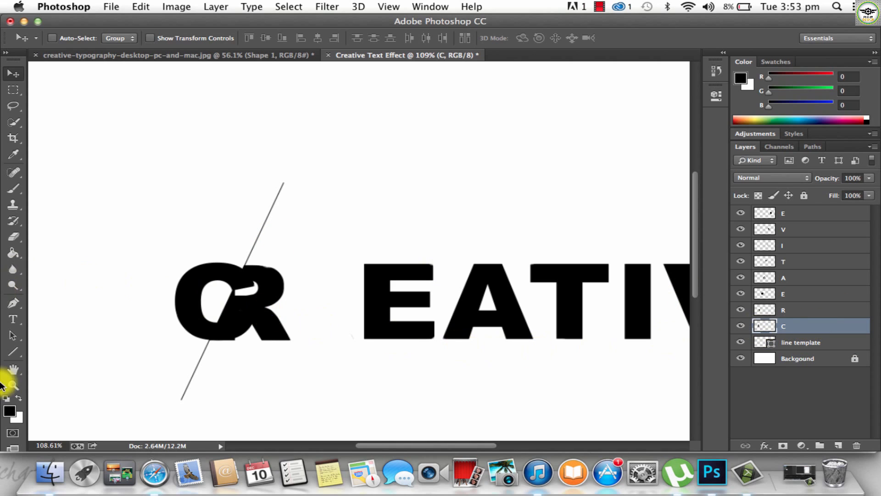
left_click(14, 304)
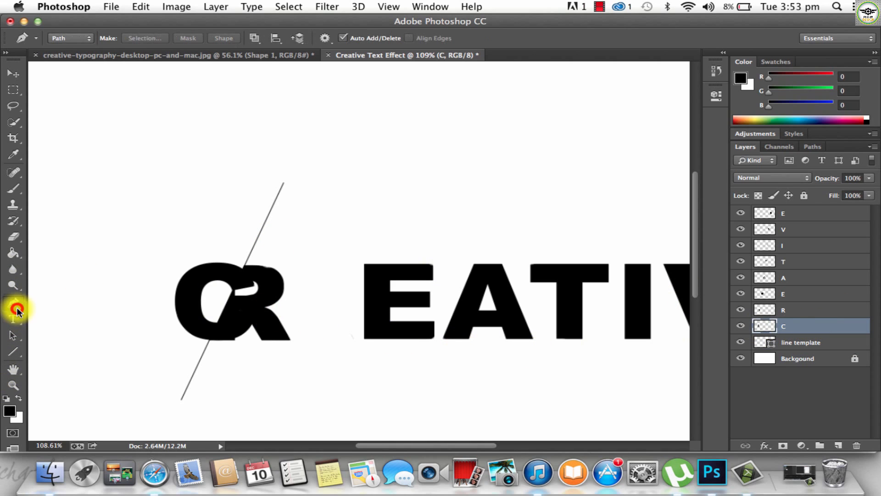
left_click(202, 352)
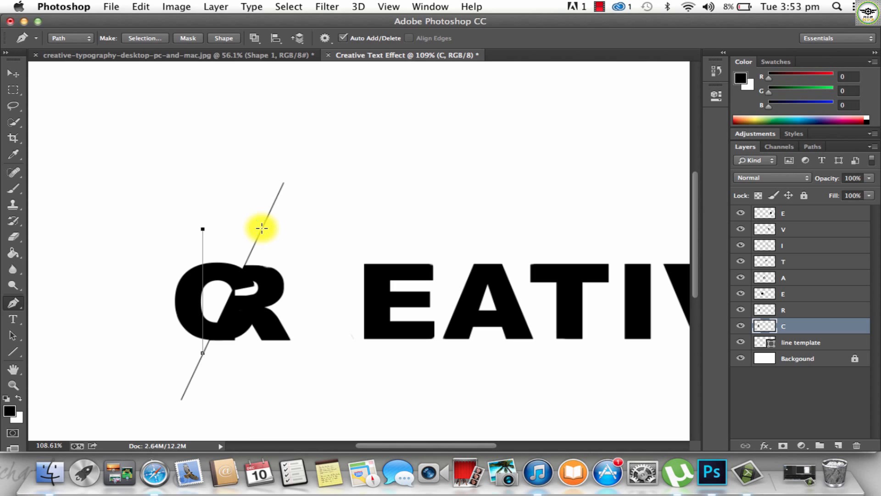
key("super+z")
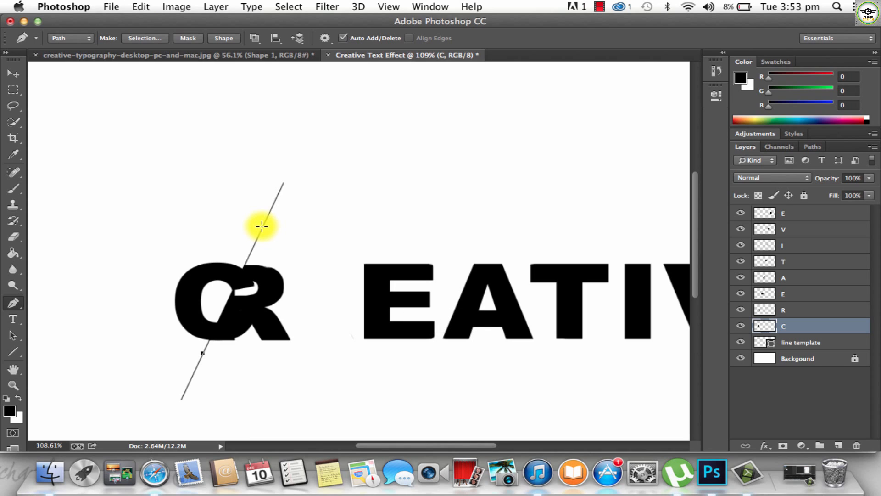
left_click(133, 228)
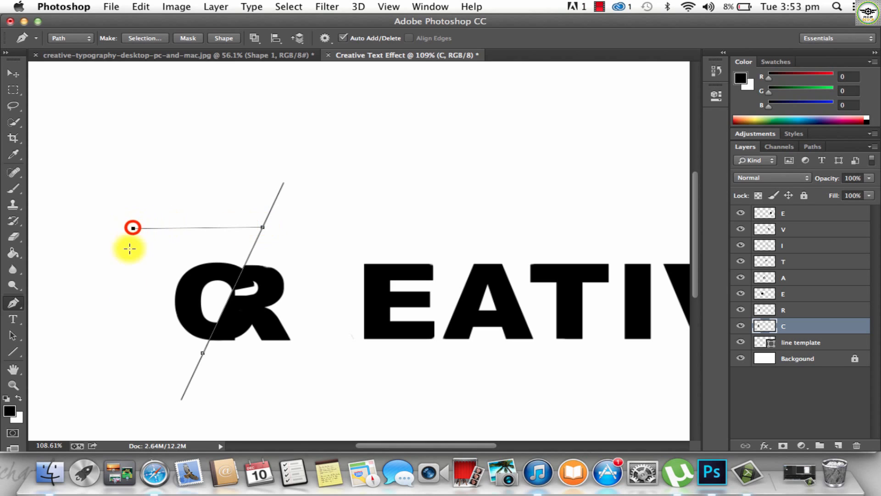
left_click(122, 349)
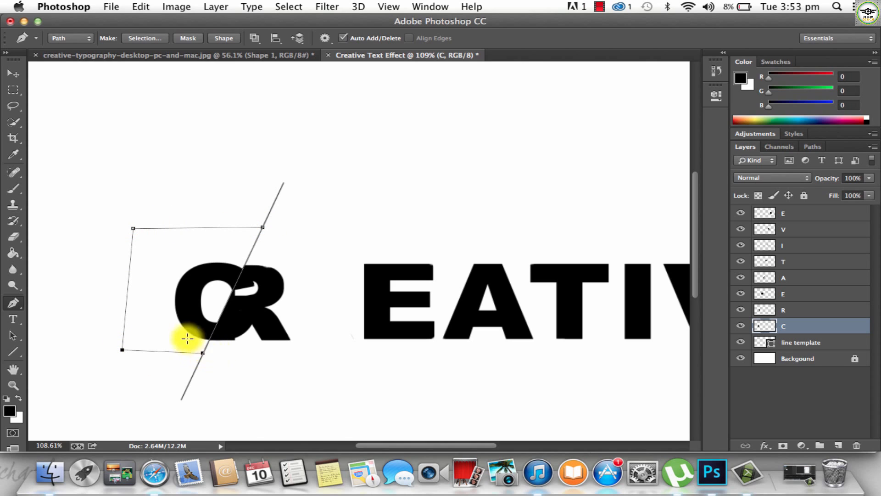
right_click(180, 323)
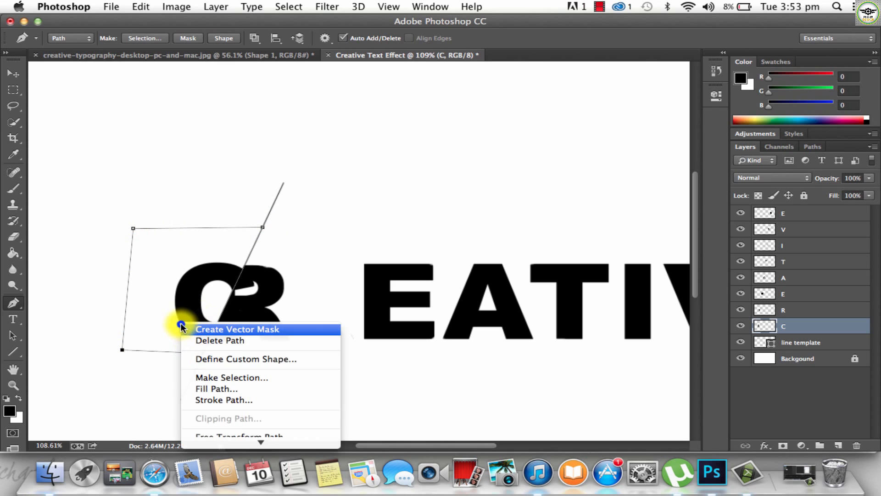
left_click(202, 377)
left_click(514, 170)
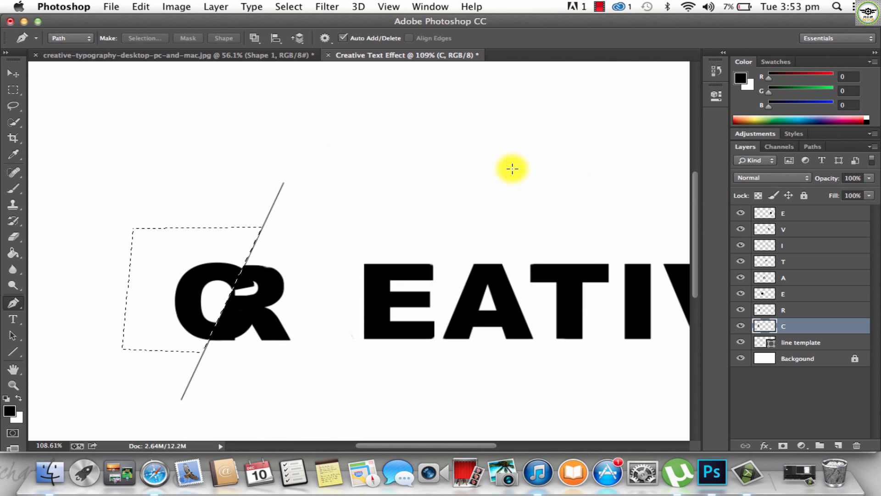
Try cutting the selected part out of the C layer, and undo the cut.
key("super+x")
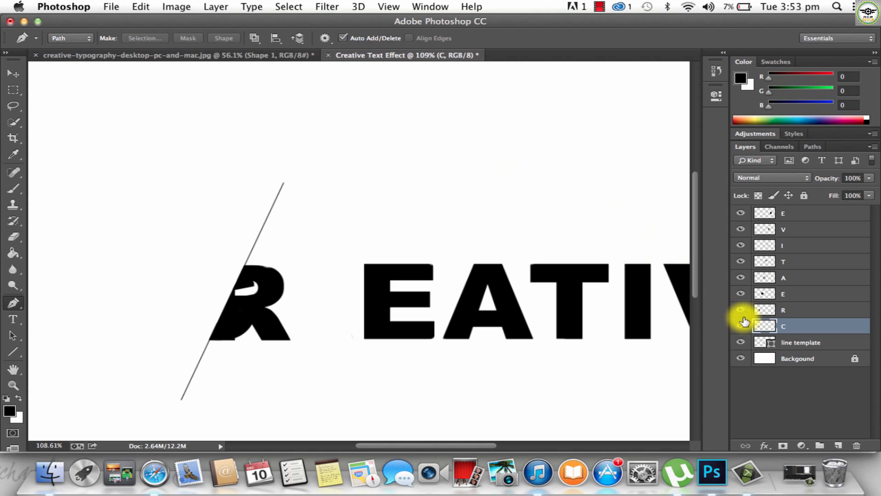
key("super+z")
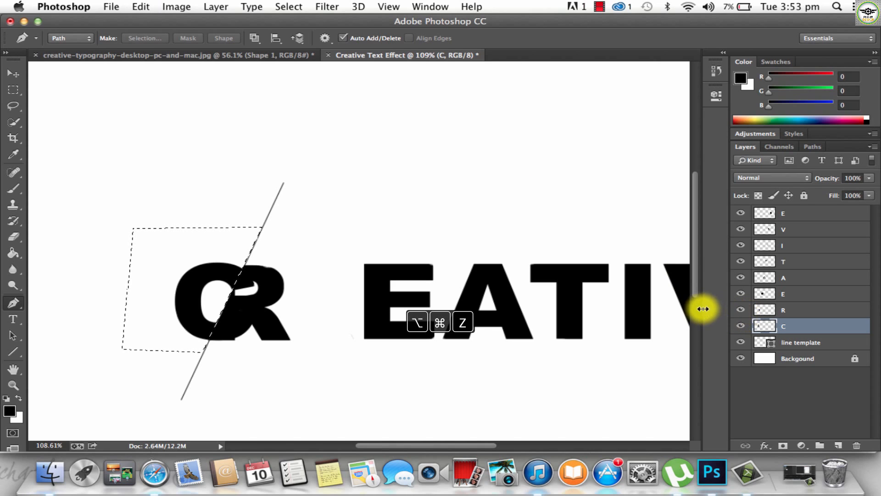
Clear the selection and draw a closed Pen path around the C's right part, with one side along the template line.
key("super+d")
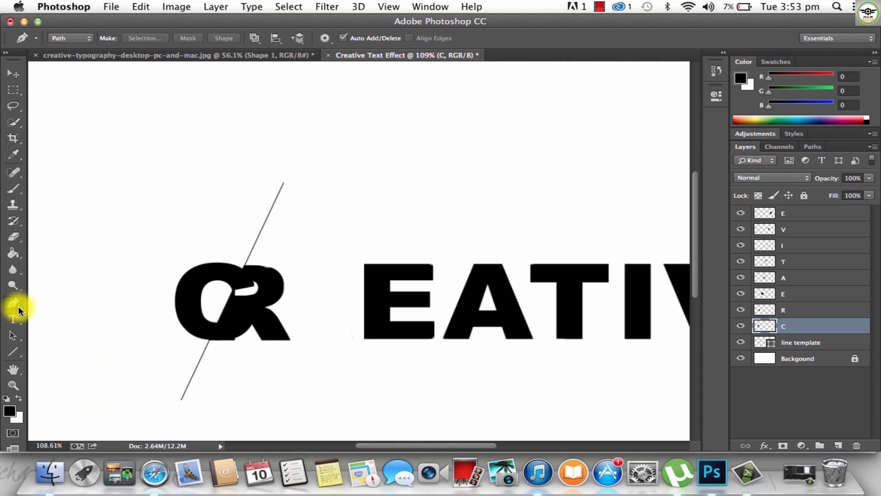
left_click(199, 359)
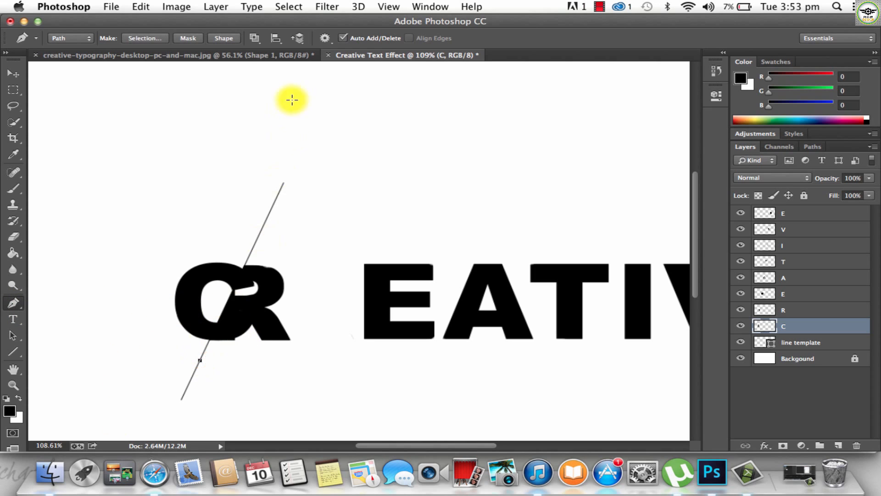
left_click(269, 213)
left_click(354, 238)
left_click(358, 375)
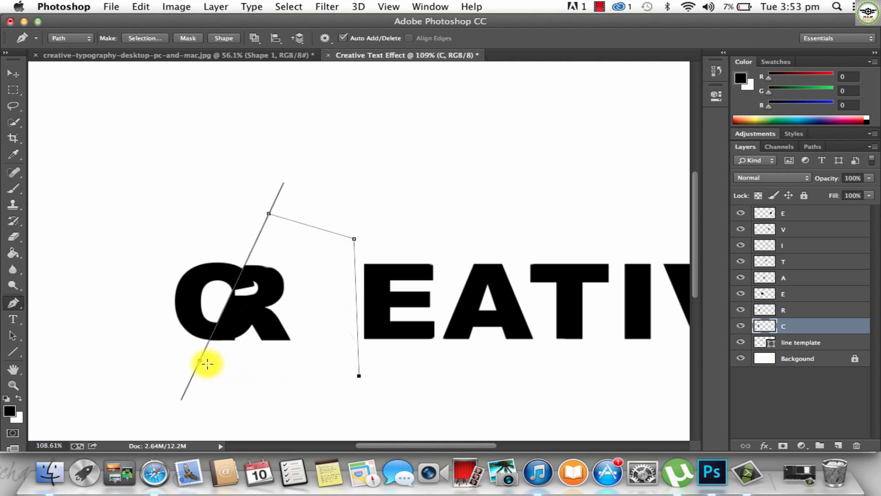
left_click(200, 361)
right_click(290, 323)
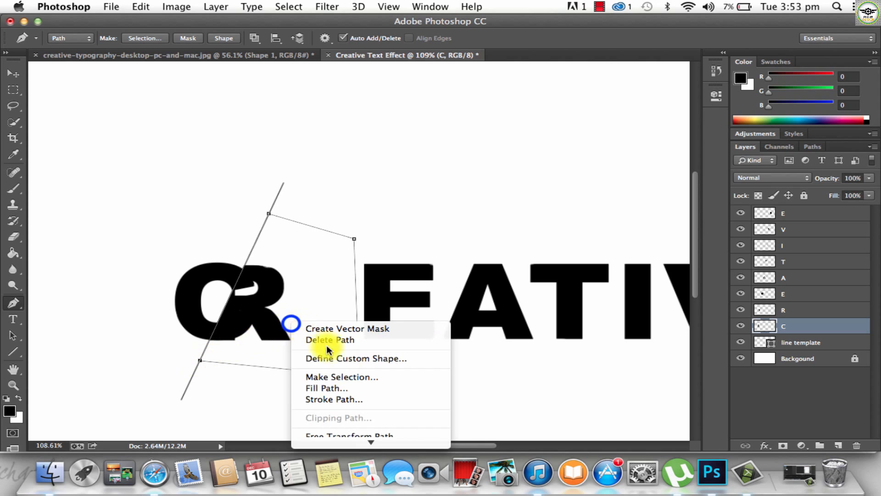
left_click(321, 374)
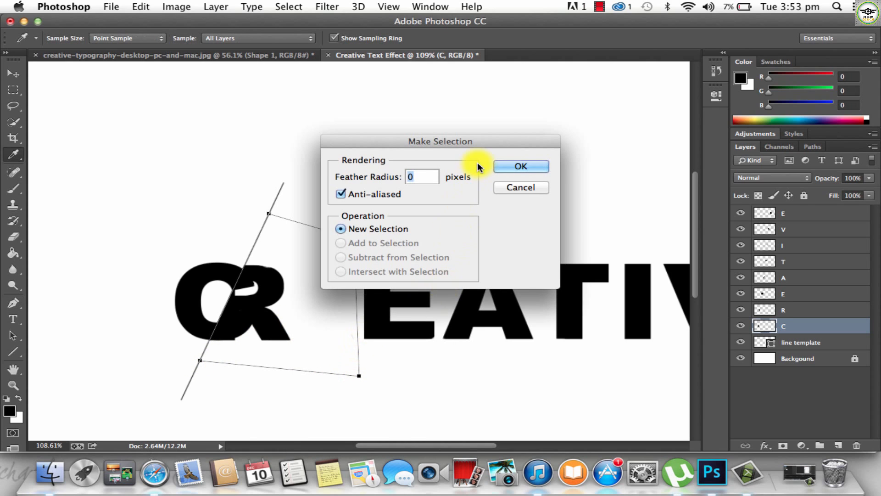
key("Return")
key("super+z")
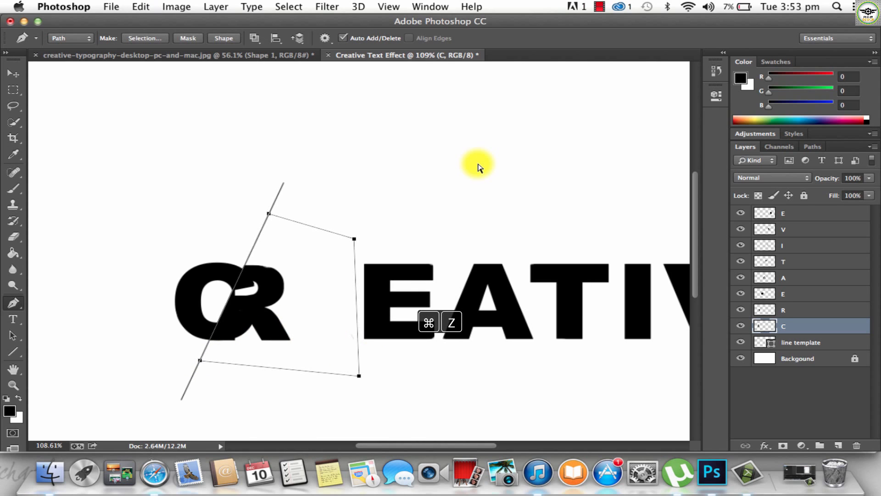
Toggle the C layer's visibility to check which part of the overlapping letters belongs to it.
left_click(741, 327)
left_click(741, 327)
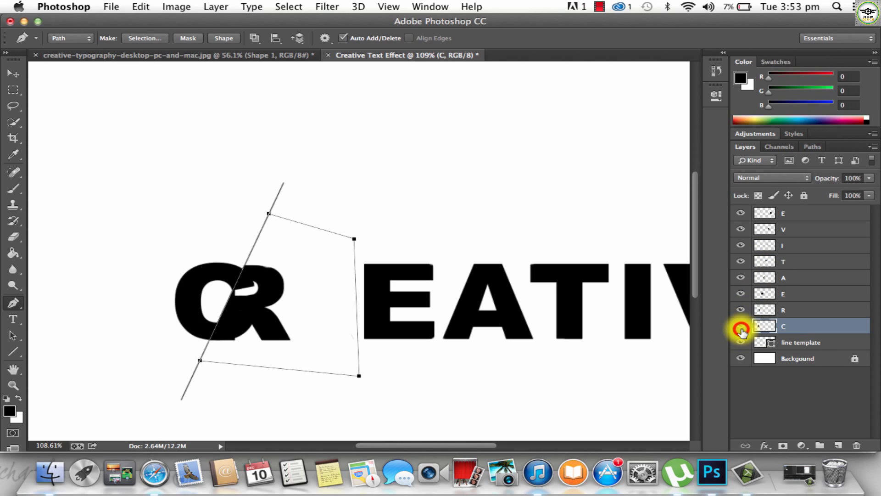
left_click(740, 327)
left_click(740, 327)
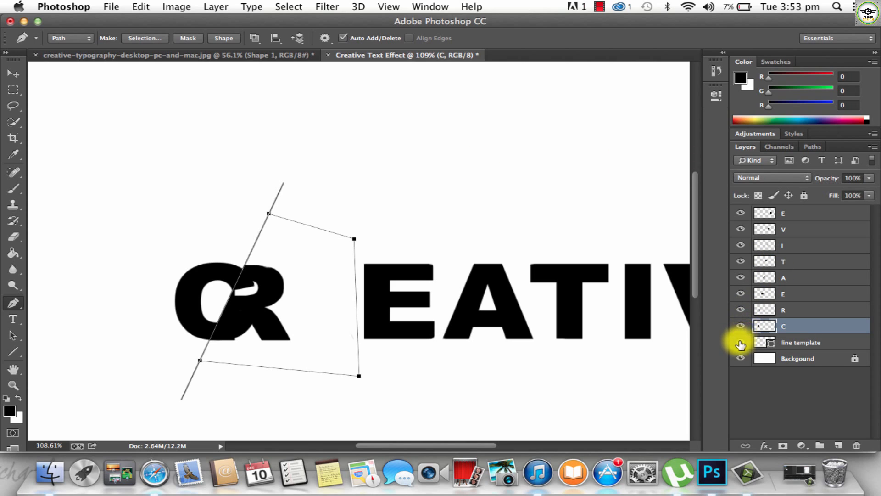
Convert the path to a selection, cut the C's part right of the template line, and check the edge without the line.
right_click(283, 310)
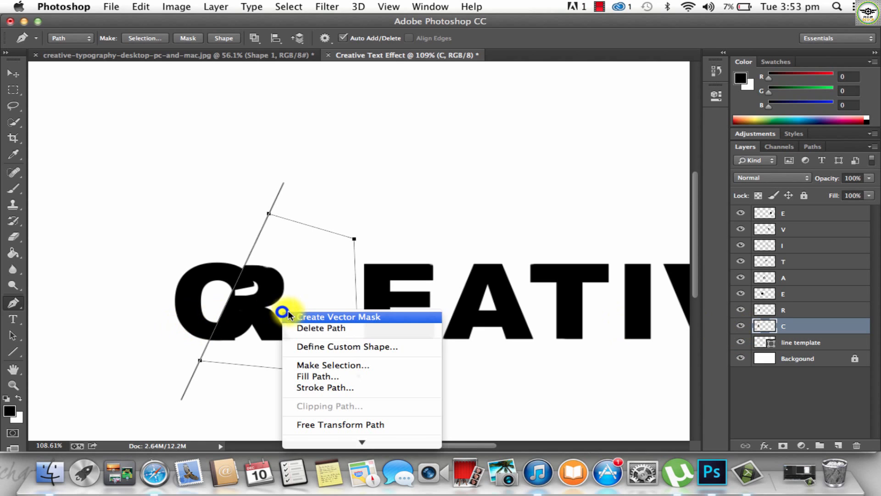
left_click(304, 365)
left_click(517, 165)
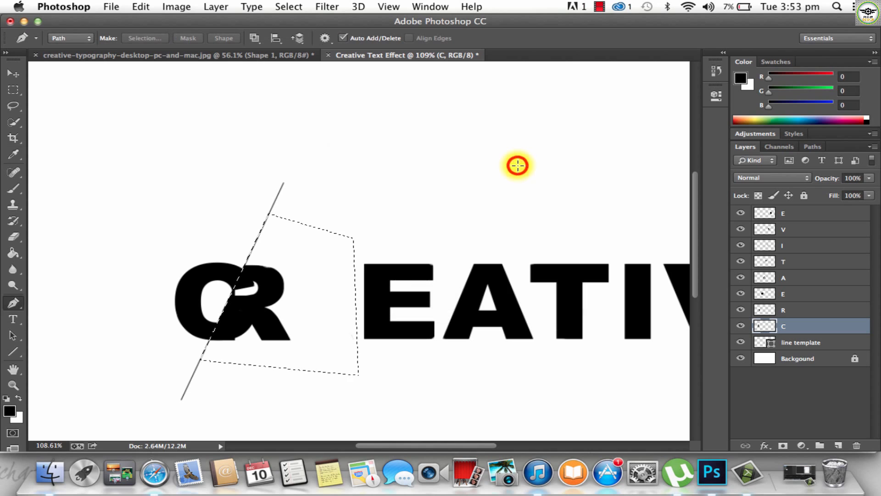
key("super+x")
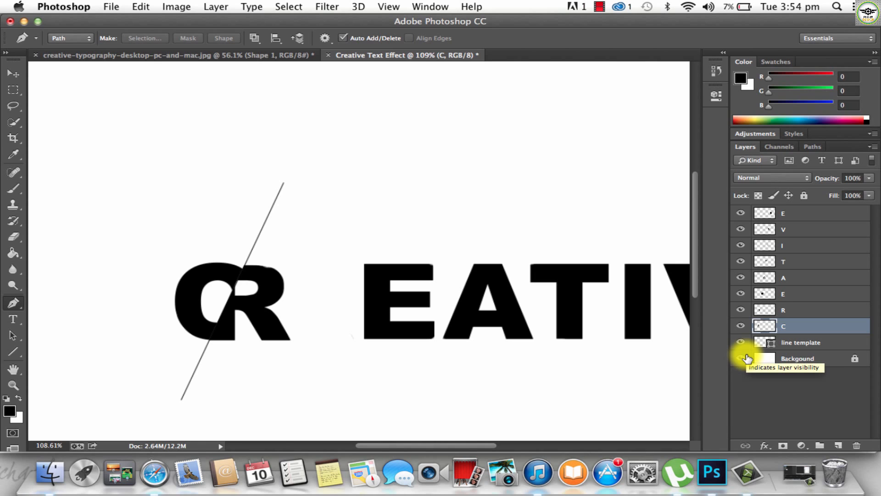
left_click(740, 342)
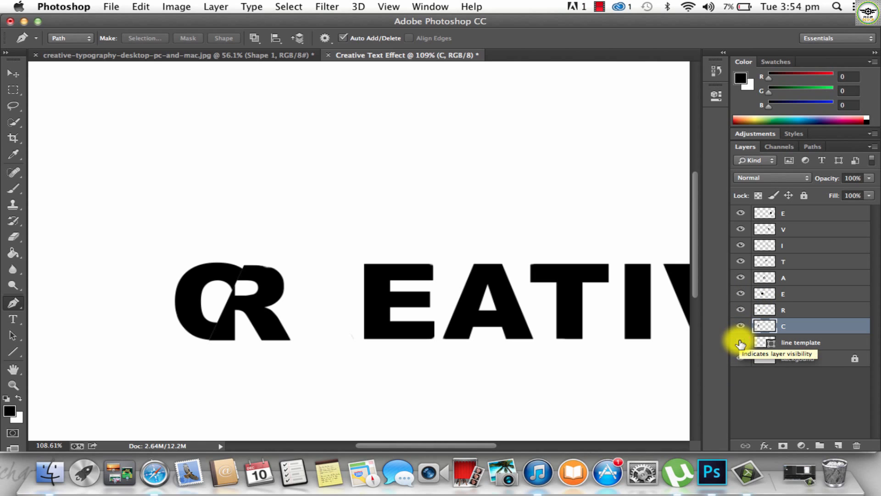
left_click(739, 341)
Move the R slightly right to leave a narrow diagonal gap after the C, and hide the line template layer.
left_click(10, 73)
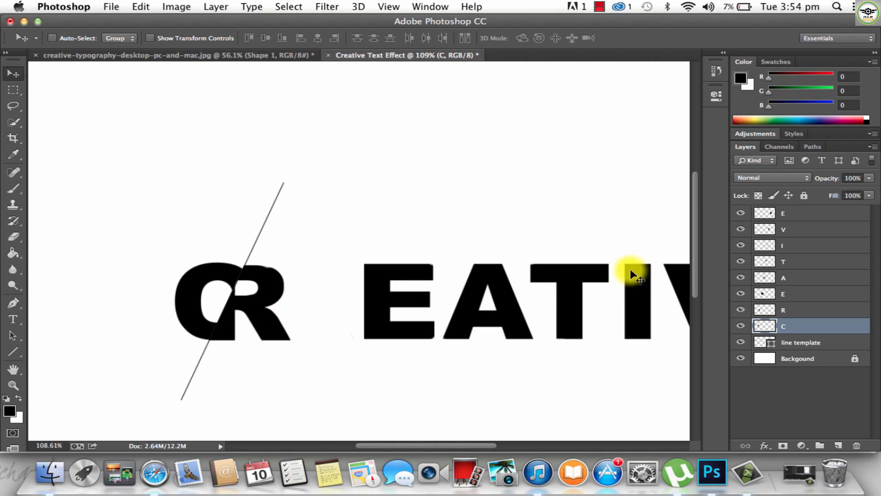
left_click(812, 311)
mouse_move(253, 311)
left_mouse_down()
mouse_move(294, 317)
mouse_move(267, 313)
left_mouse_up()
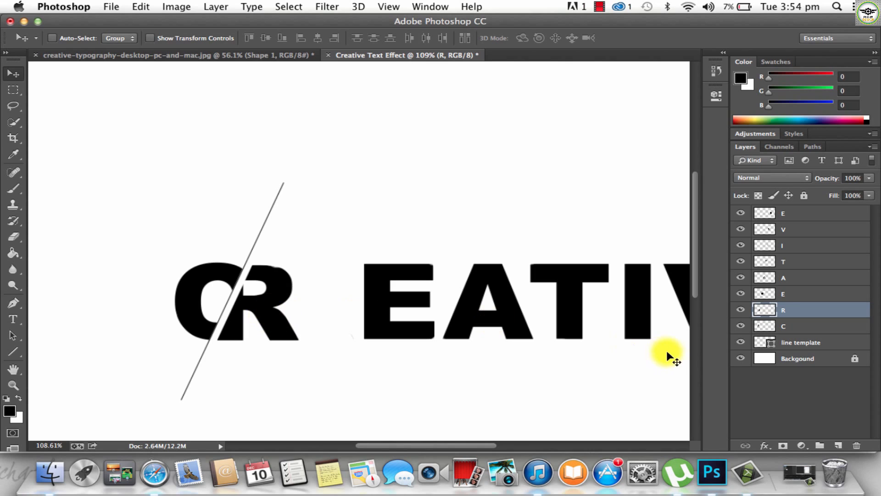
left_click(740, 342)
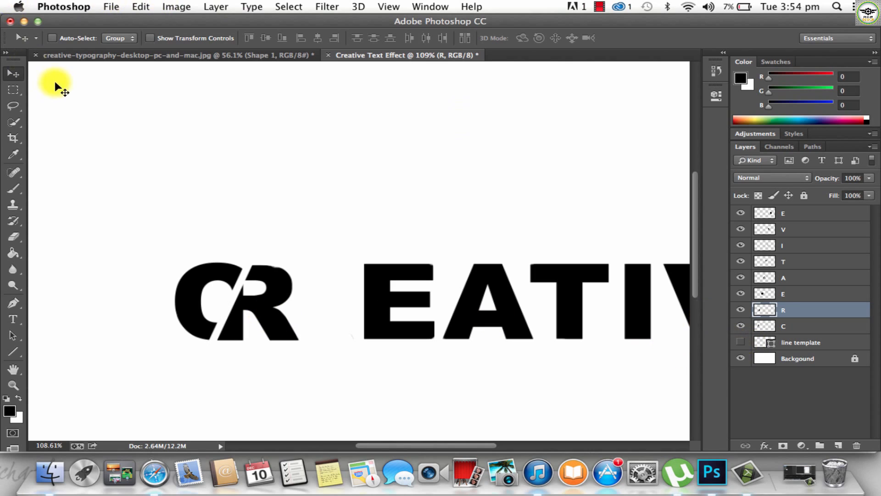
Compare the C and R overlap with the creative-typography-desktop-pc-and-mac.jpg reference, and return to the Creative Text Effect document.
left_click(117, 54)
left_click(358, 55)
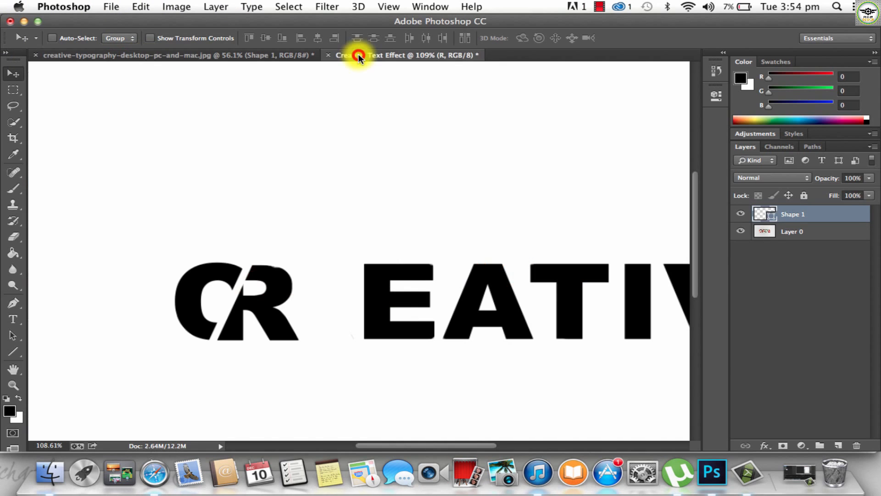
left_click(275, 56)
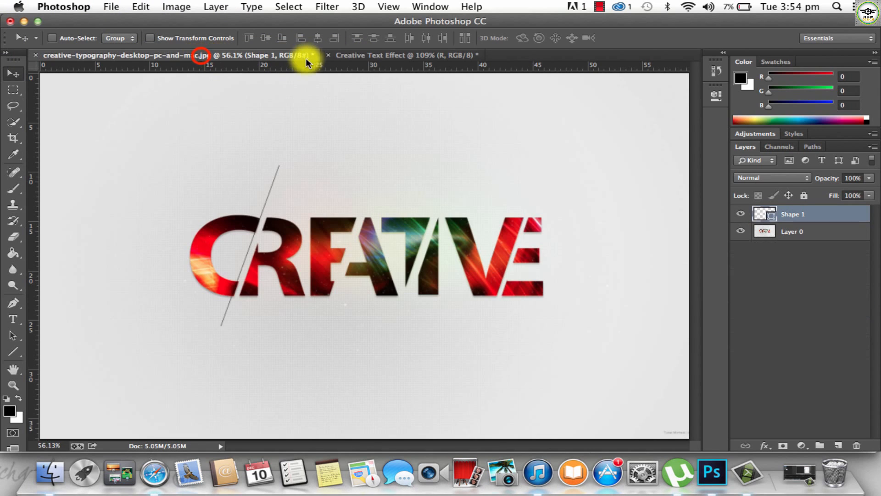
left_click(387, 57)
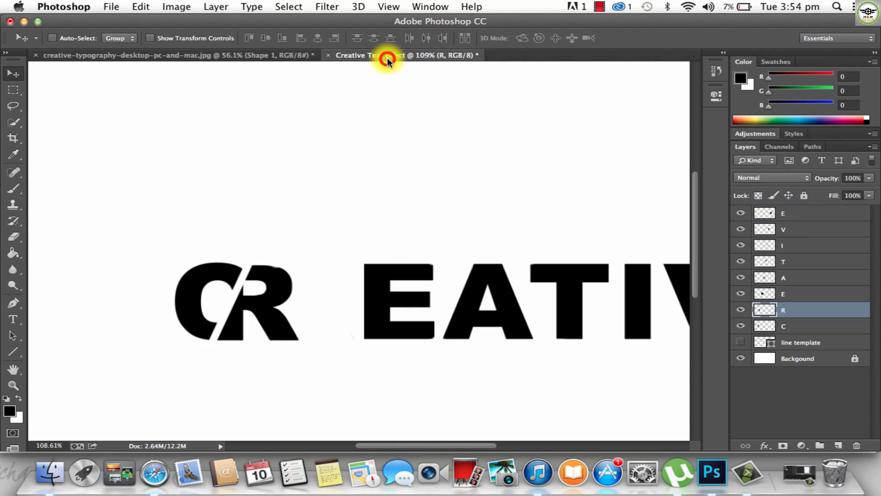
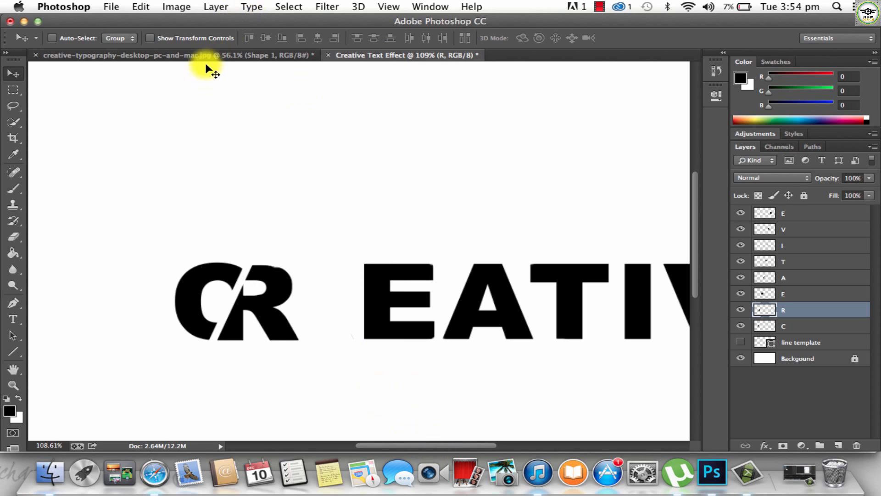
Compare the design with the reference typography image, then show the line template layer and move its diagonal line over the letter A.
left_click(221, 52)
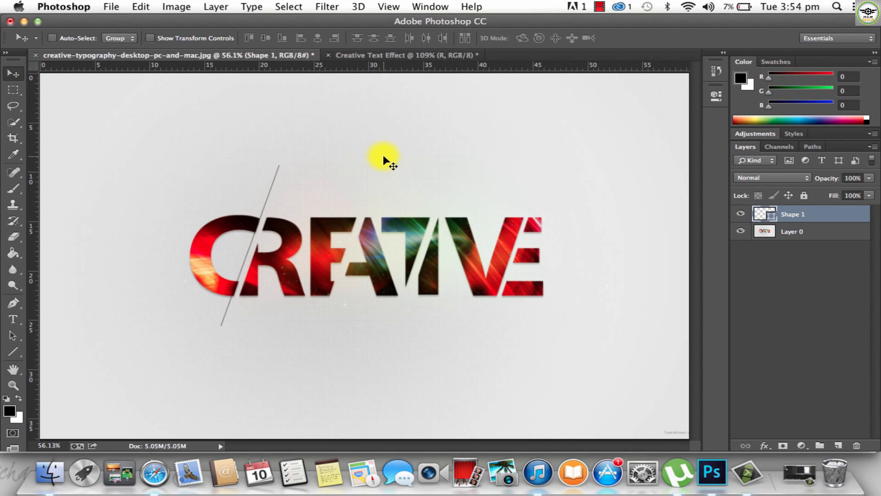
left_click(359, 54)
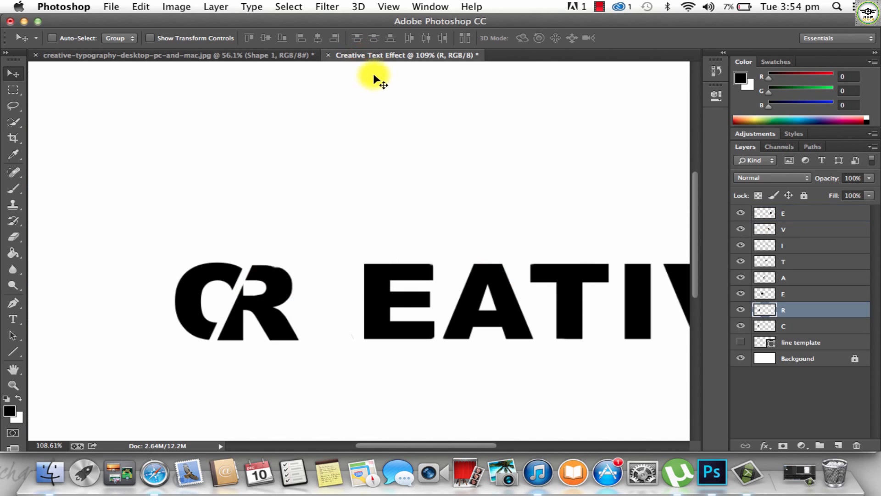
left_click(181, 54)
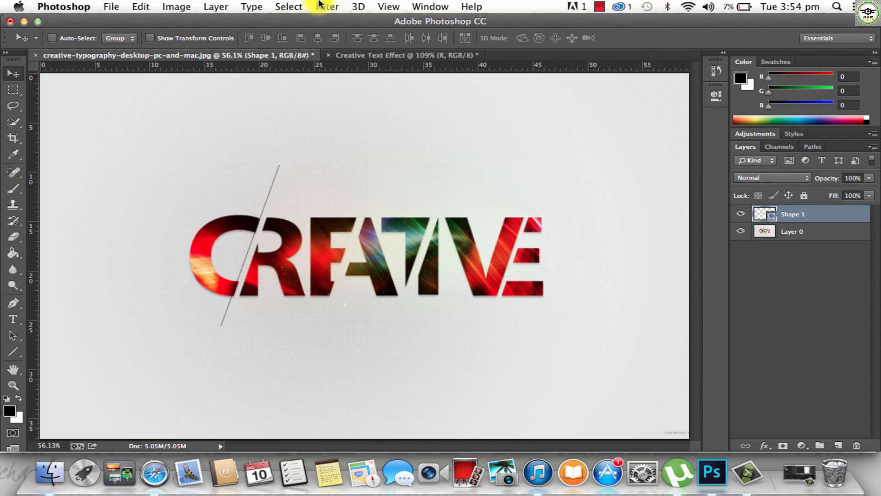
left_click(356, 54)
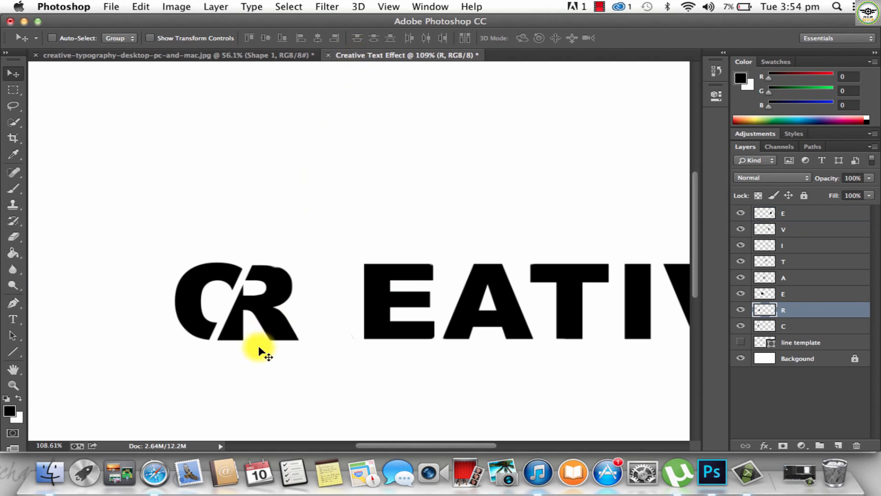
left_click(853, 345)
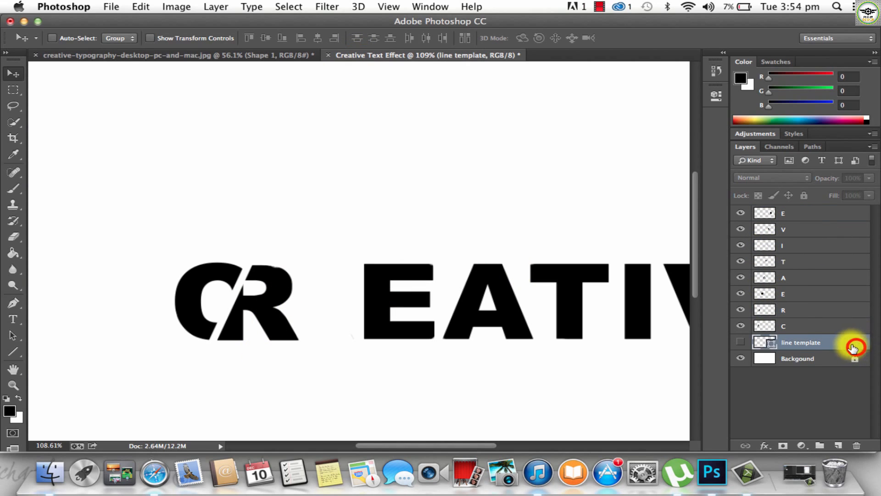
left_click(741, 343)
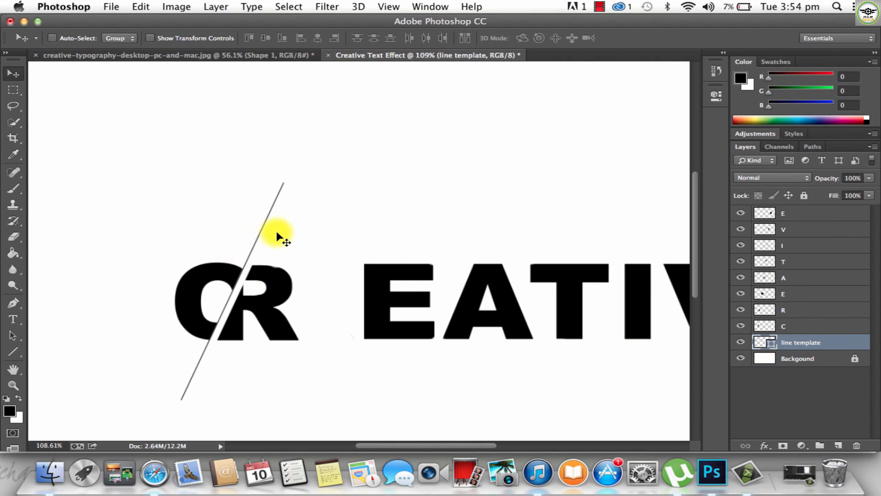
left_click_drag(277, 232, 528, 239)
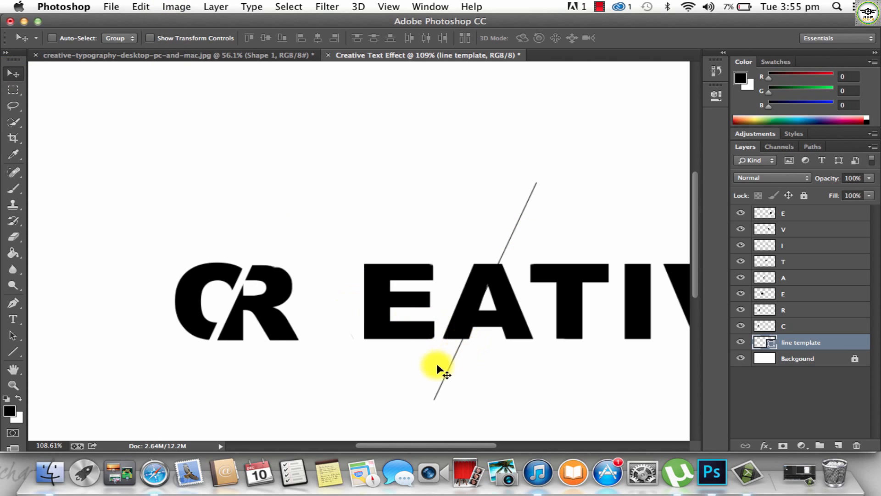
Check the slant in the reference image and rotate the line template by -3.96° over the letter A.
left_click(211, 56)
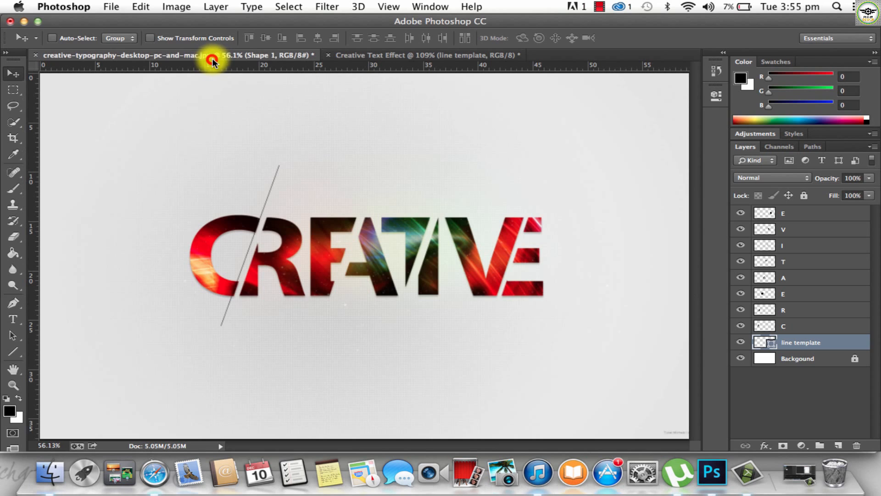
left_click(360, 56)
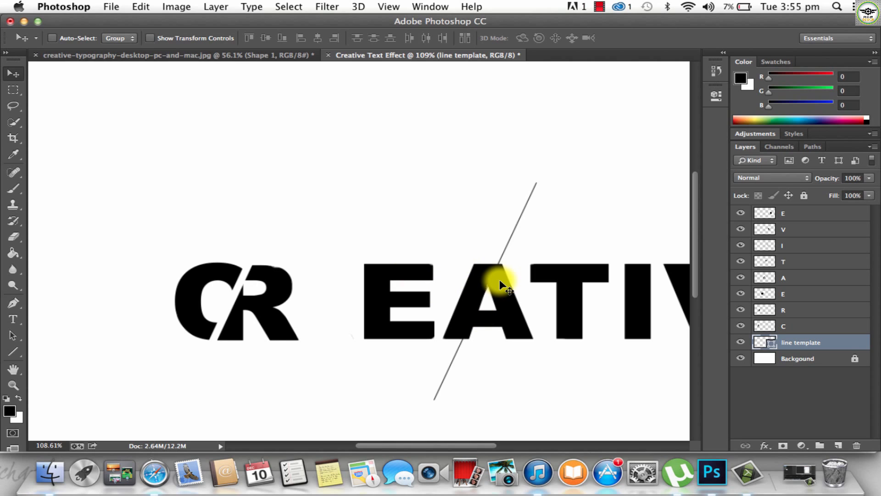
key("super+t")
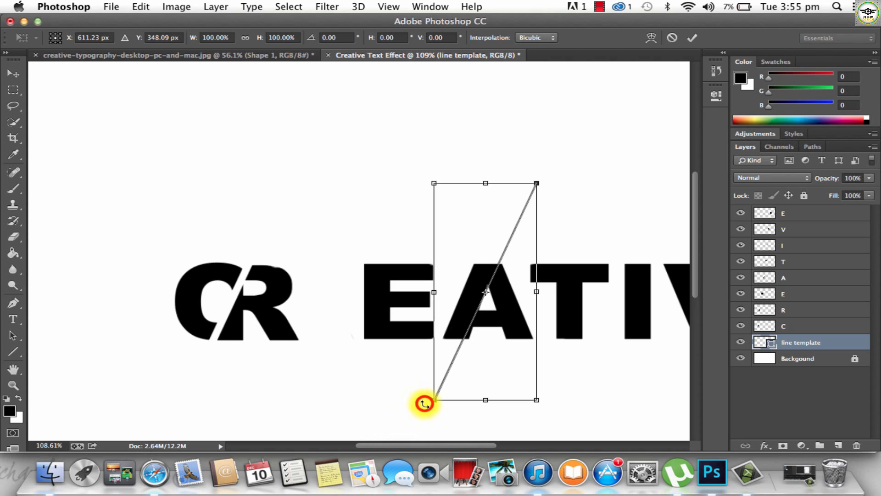
left_click_drag(424, 403, 429, 412)
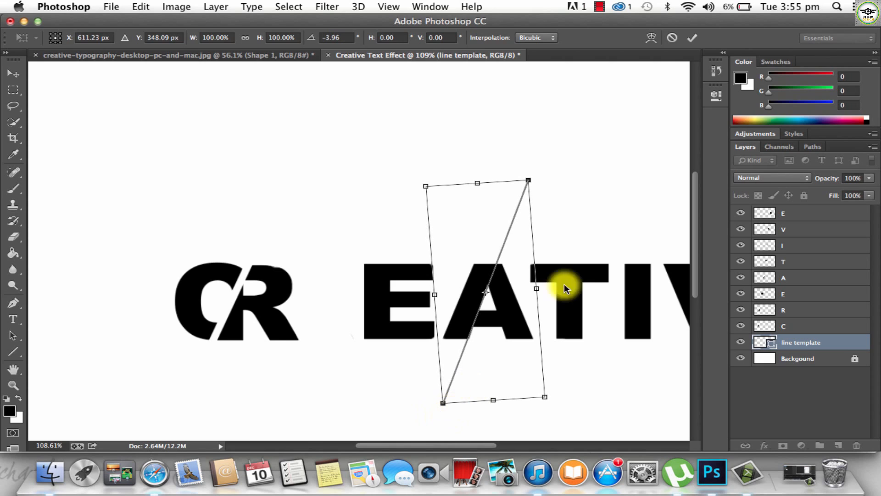
left_click(693, 38)
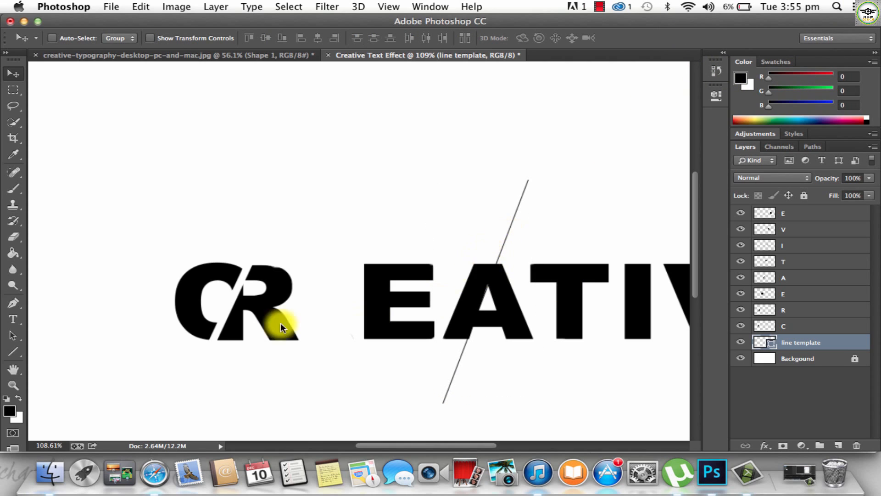
On the A layer, draw a closed Pen path around the letter's left part, with one edge along the diagonal line.
left_click(14, 303)
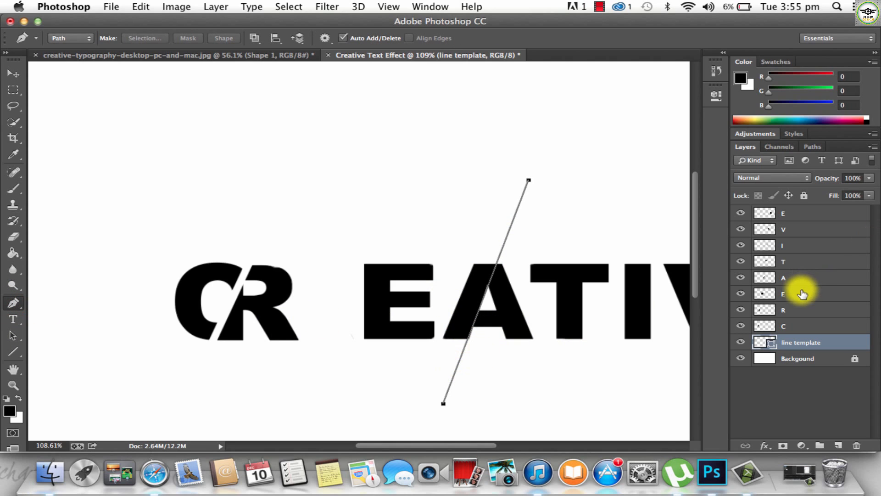
left_click(811, 275)
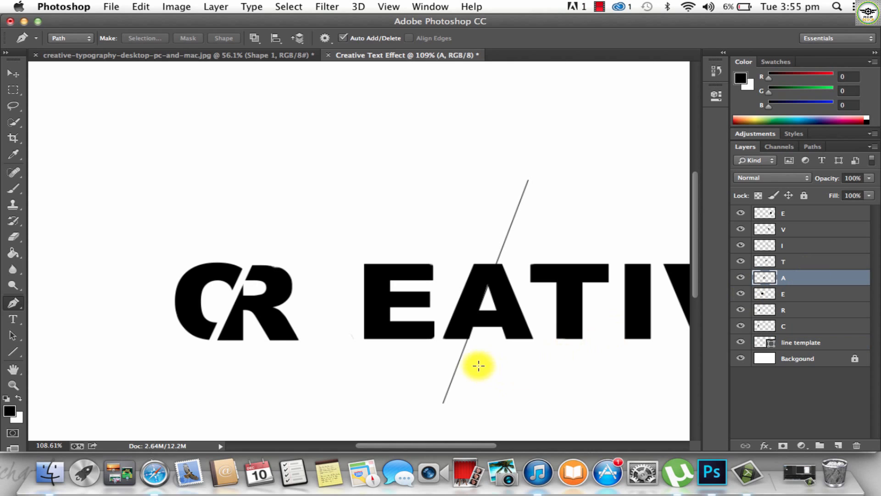
left_click(457, 363)
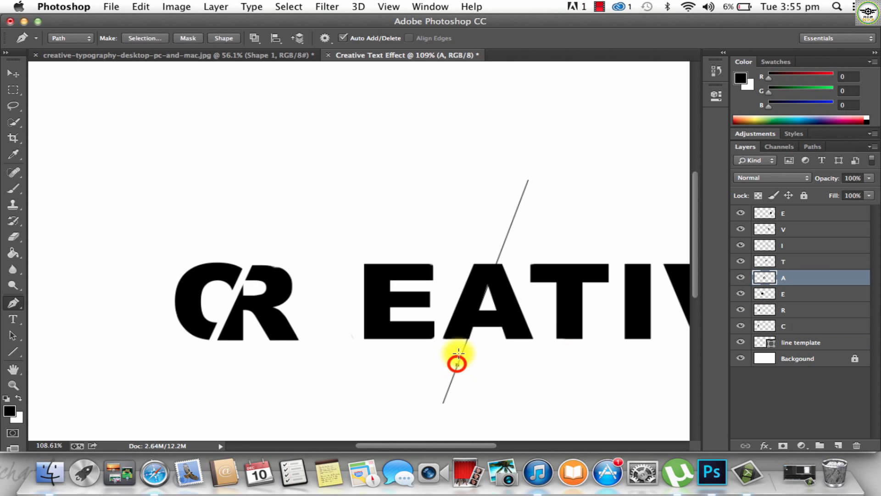
left_click(372, 267)
left_click(512, 211)
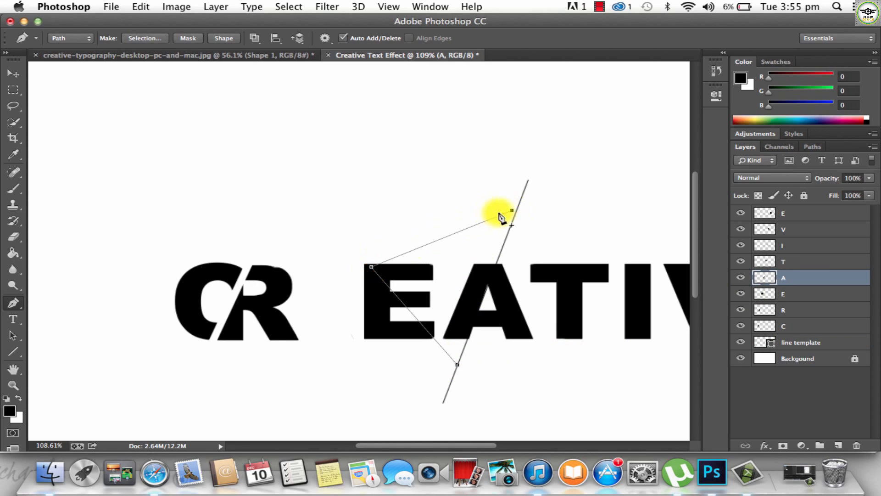
left_click(515, 214)
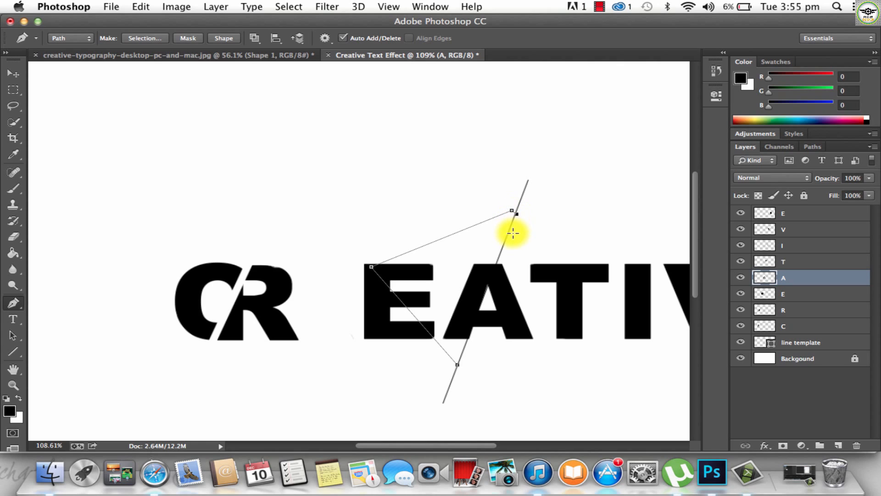
key("super+z")
left_click(511, 223)
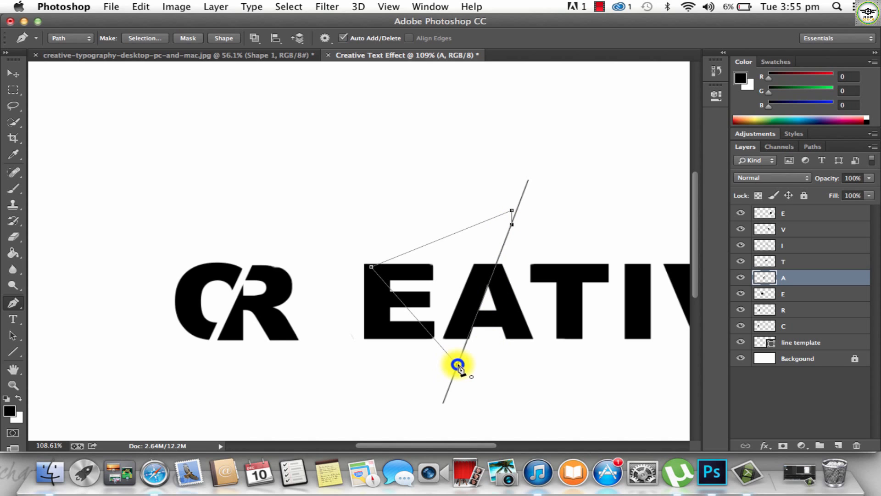
Convert the path to a selection, cut that part from the A layer, and hide the line template.
right_click(448, 283)
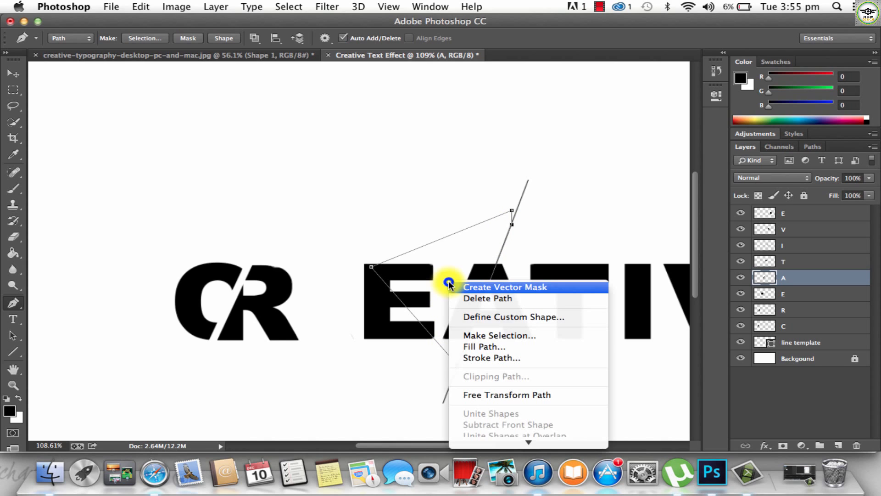
left_click(466, 334)
left_click(521, 170)
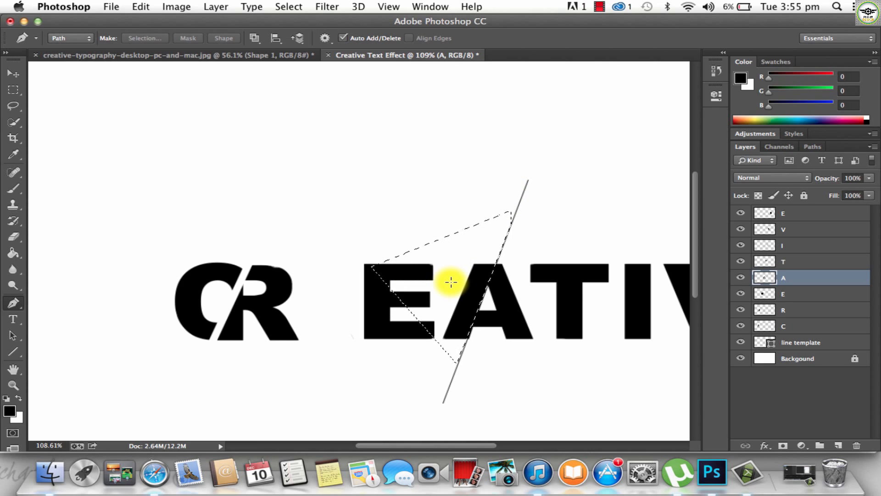
key("super+x")
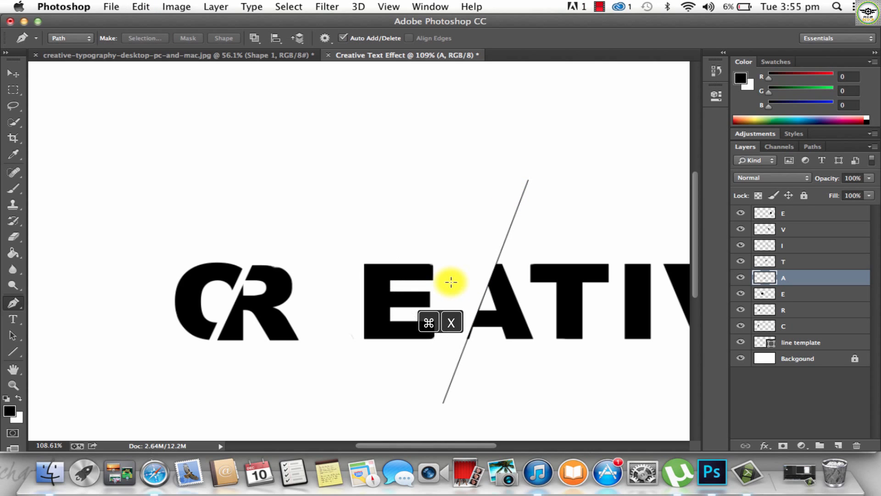
left_click(740, 278)
left_click(741, 278)
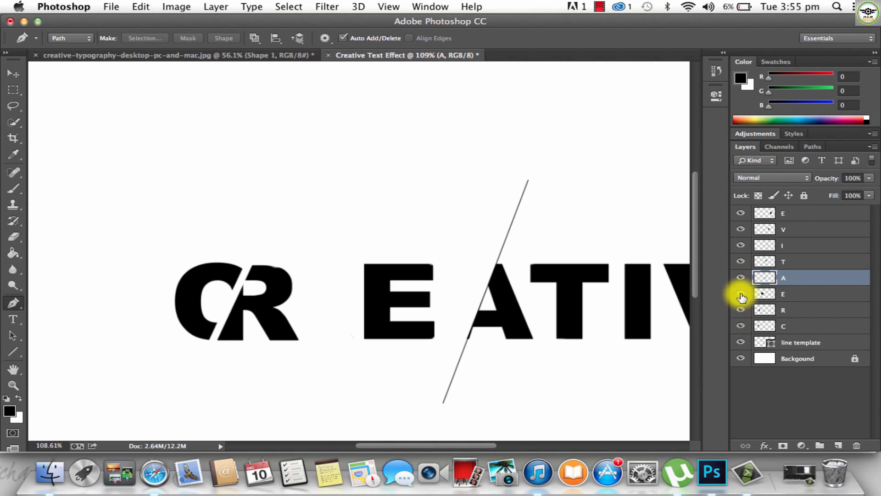
left_click(740, 343)
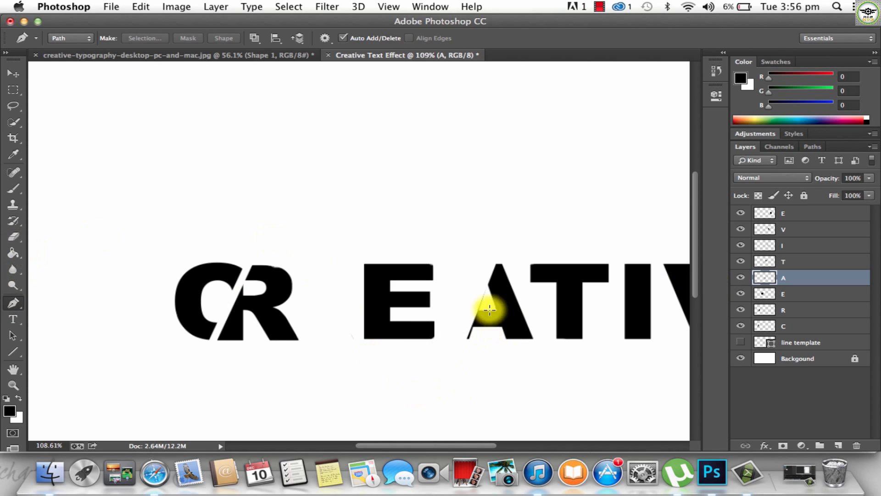
Erase the leftover slivers along the A's cut left leg with the Eraser in Block mode.
left_click(12, 385)
left_click_drag(448, 238, 530, 318)
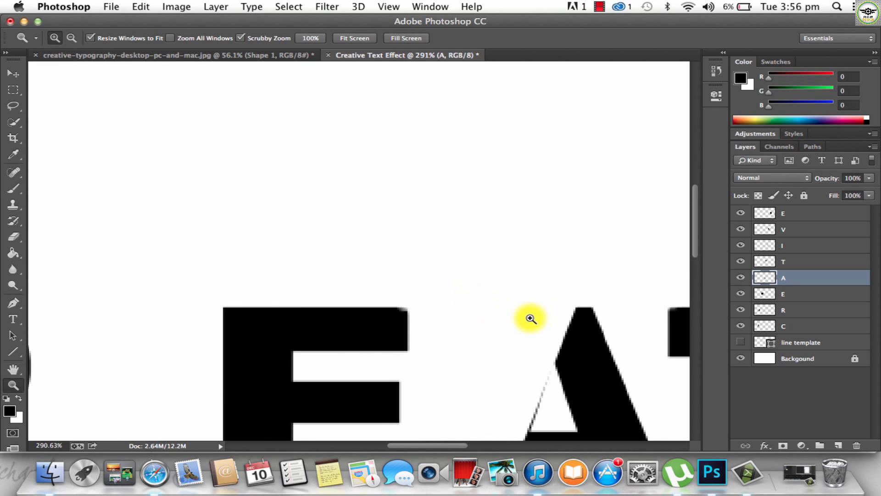
left_click_drag(698, 212, 702, 242)
left_click(9, 236)
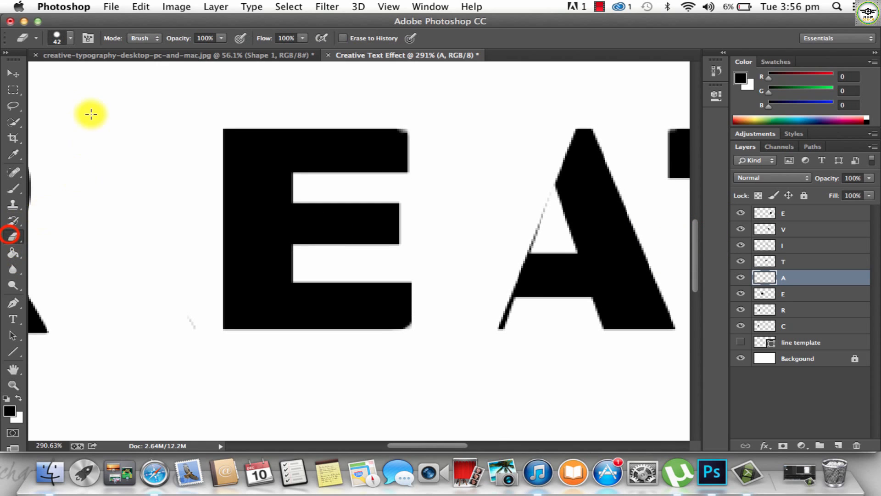
left_click(158, 37)
left_click(140, 54)
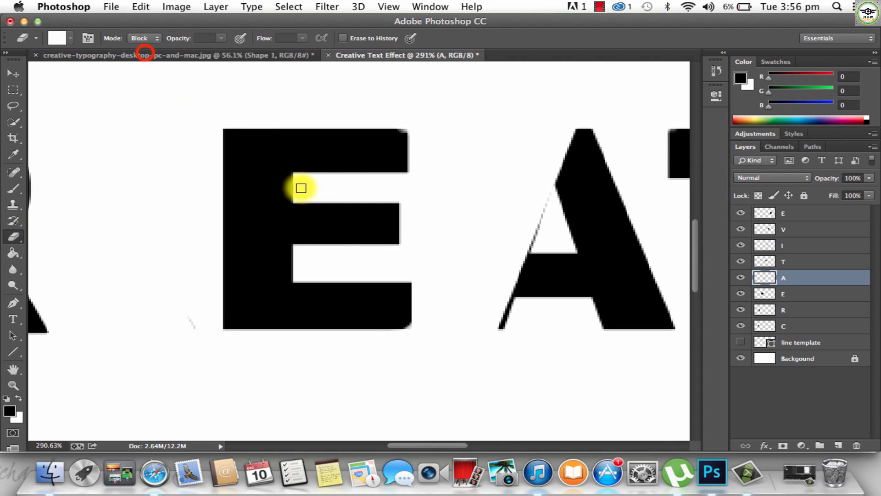
left_click_drag(496, 331, 509, 308)
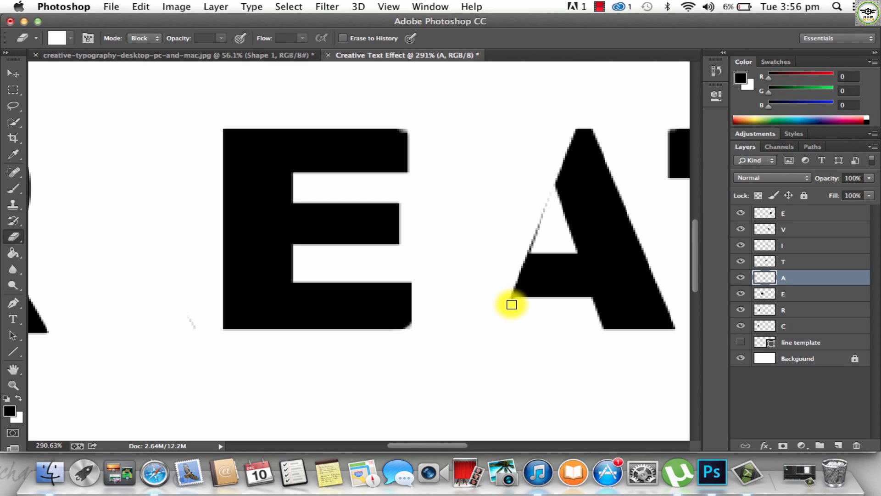
mouse_move(512, 303)
left_mouse_down()
mouse_move(535, 296)
mouse_move(514, 247)
mouse_move(537, 244)
mouse_move(521, 248)
mouse_move(537, 213)
left_mouse_up()
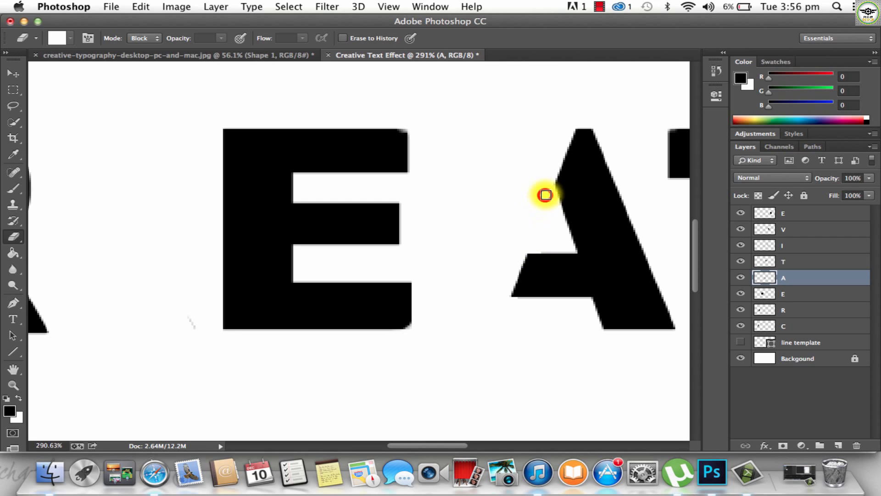
key("super+0")
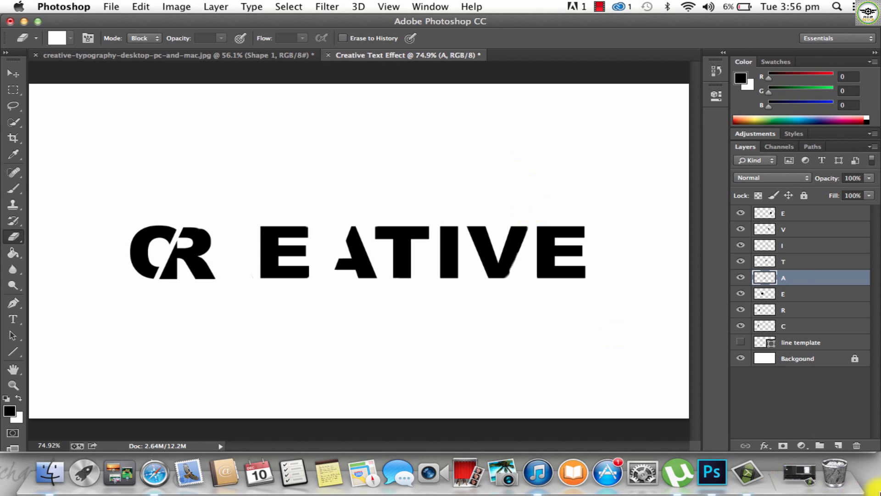
Move the trimmed A left so it overlaps the first E, using the reference image as a guide.
left_click(740, 342)
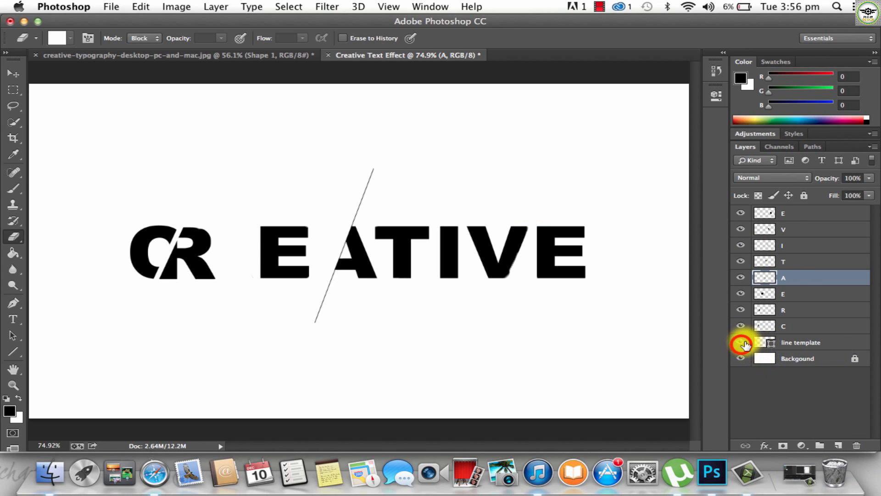
left_click(740, 342)
left_click(13, 73)
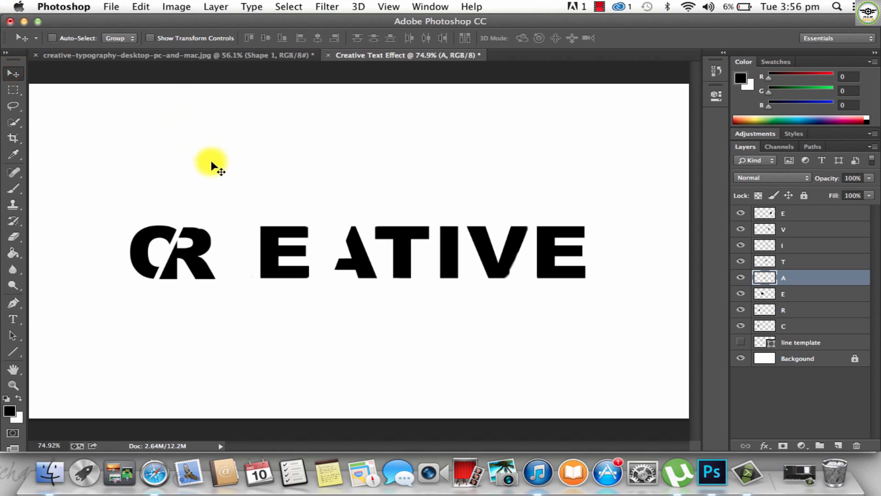
left_click_drag(363, 257, 321, 256)
left_click(255, 55)
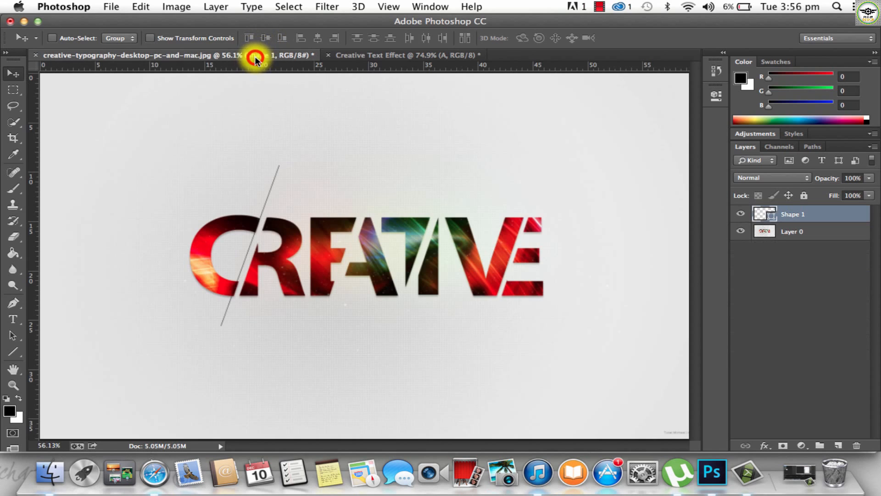
left_click(365, 55)
left_click_drag(314, 255, 317, 259)
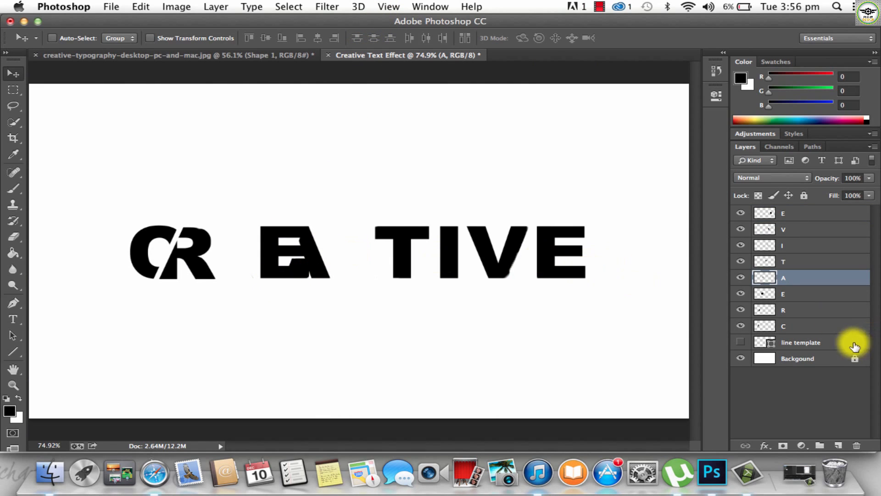
Show the line template and move it over the overlap between the first E and the A.
left_click(740, 342)
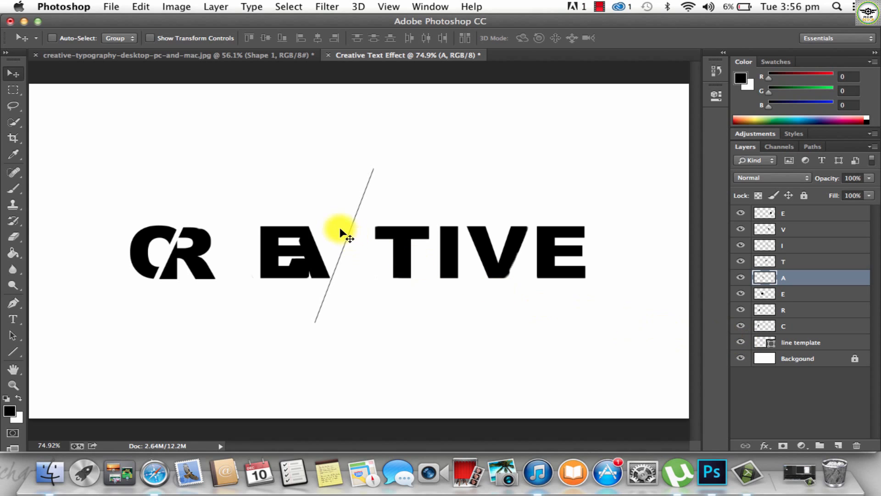
mouse_move(352, 233)
left_mouse_down()
mouse_move(344, 232)
mouse_move(353, 234)
left_mouse_up()
left_click(857, 338)
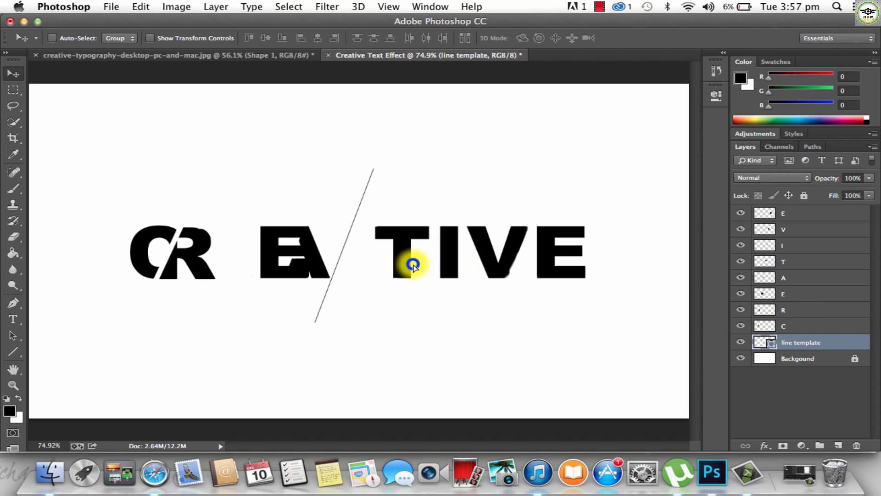
left_click_drag(411, 262, 364, 264)
key("Right")
key("Right")
key("Right")
key("Right")
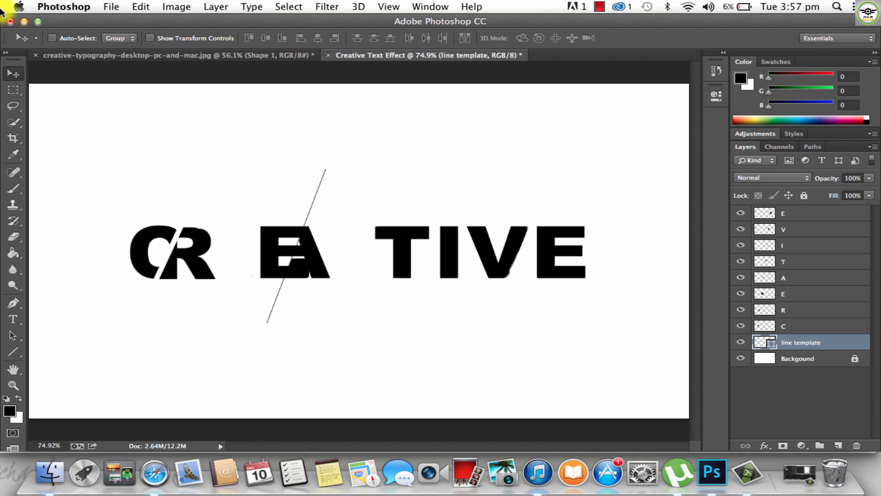
On the first E's layer, draw a closed Pen path around the letter's right part, with one edge along the diagonal line.
left_click(12, 303)
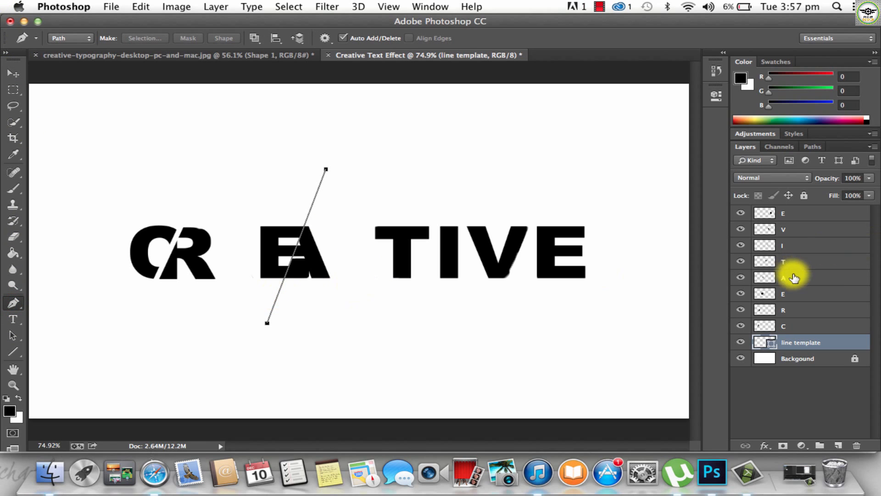
left_click(789, 294)
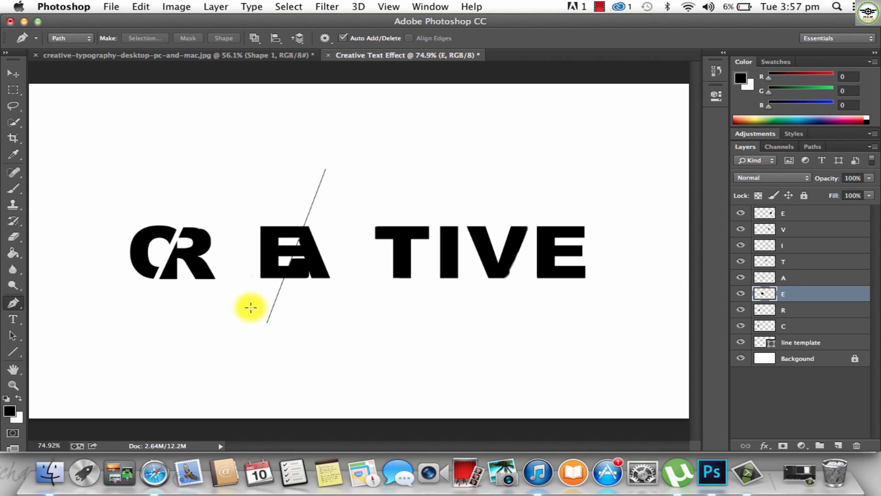
left_click(276, 295)
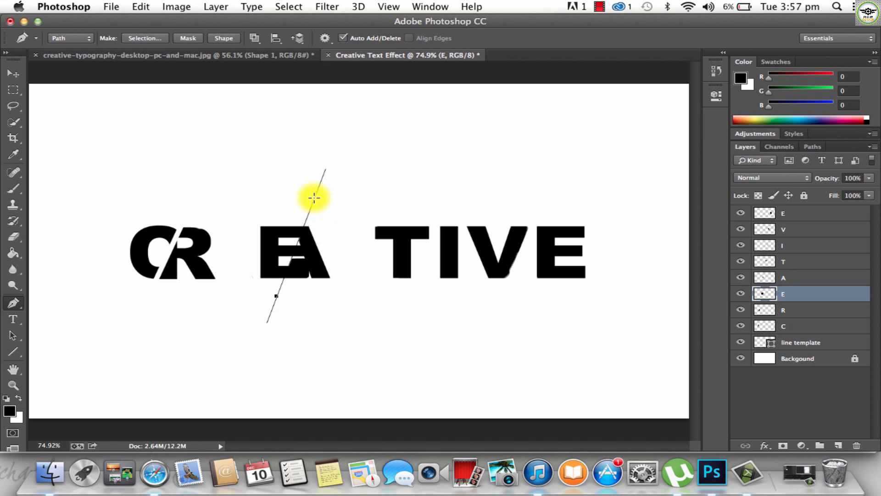
left_click(314, 198)
left_click(391, 241)
left_click(337, 292)
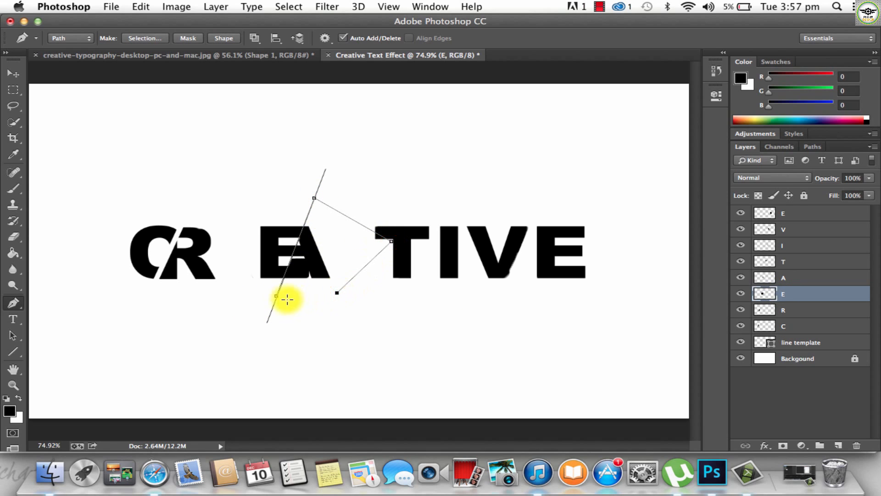
left_click(276, 296)
Convert the path to a selection, cut that part from the first E's layer, and hide the line template.
right_click(326, 262)
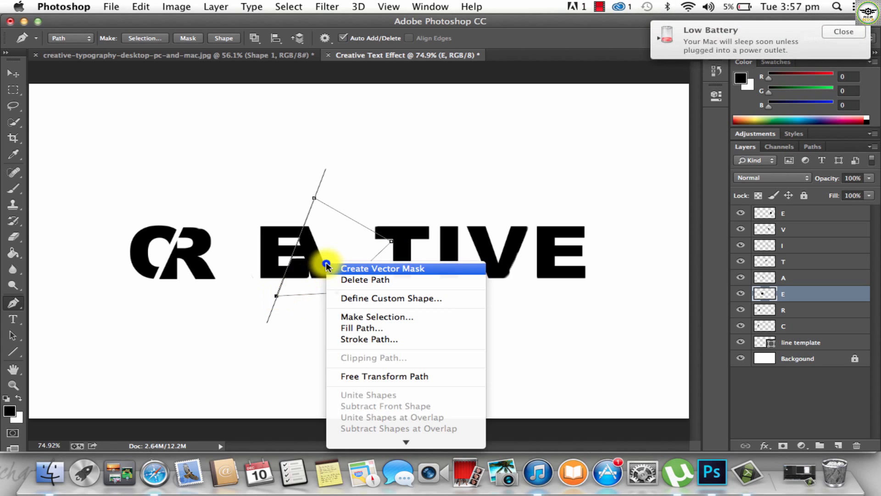
left_click(344, 317)
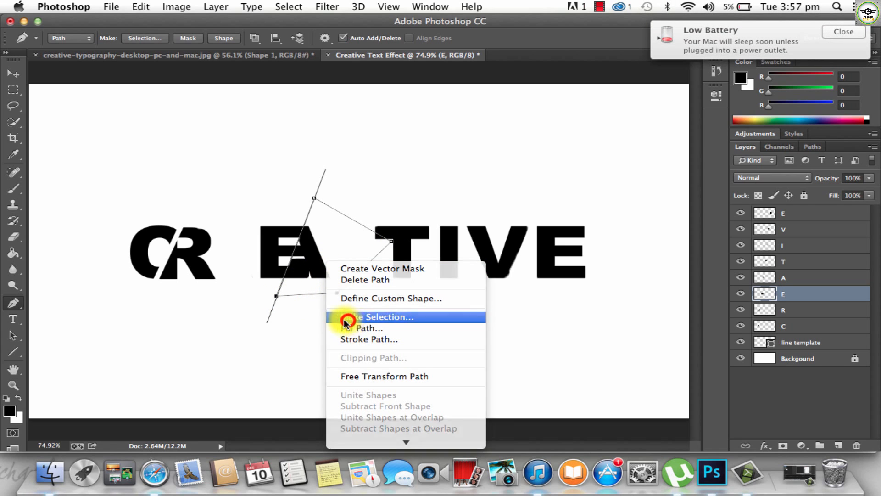
left_click(506, 168)
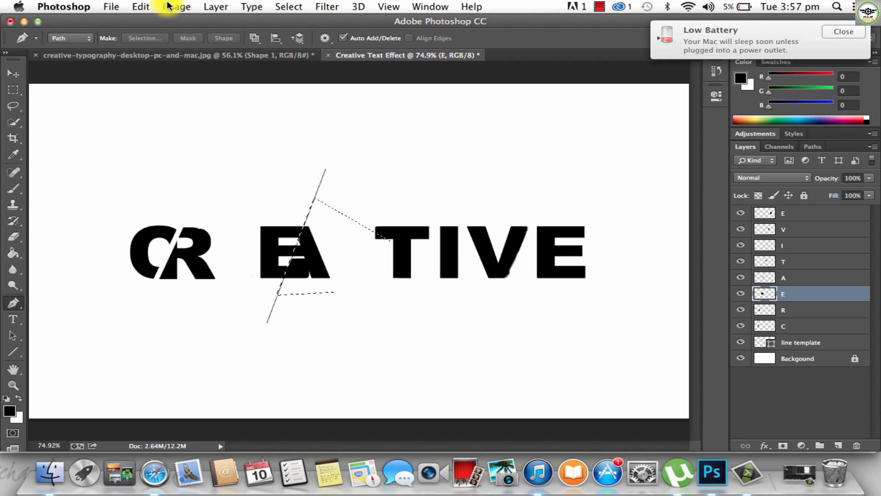
key("super+x")
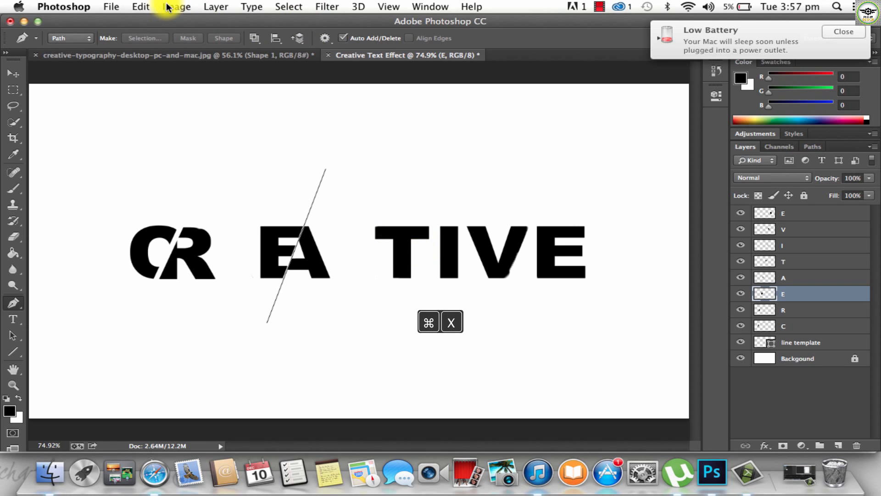
left_click(741, 342)
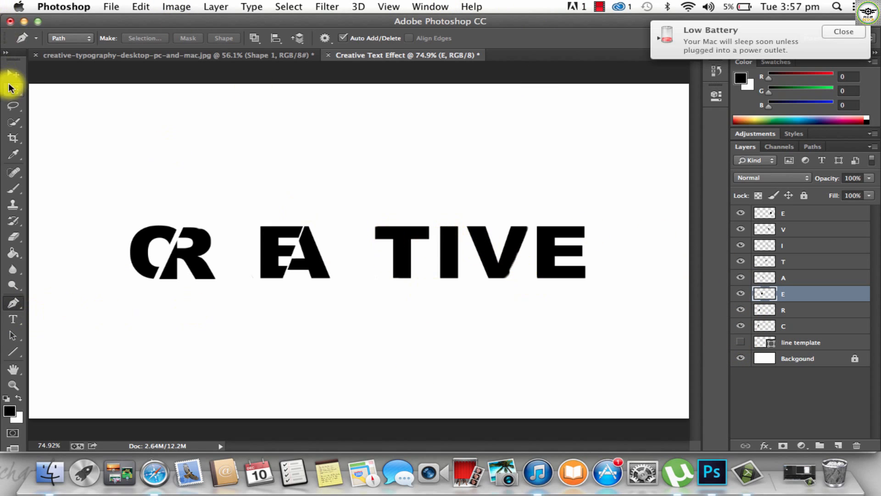
Try shifting the A slightly to adjust its gap to the first E, and undo the moves.
left_click(13, 74)
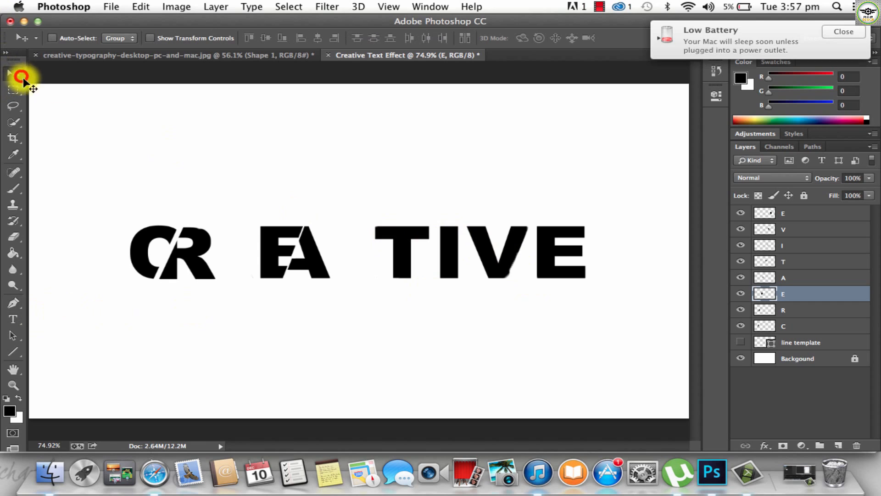
left_click(808, 280)
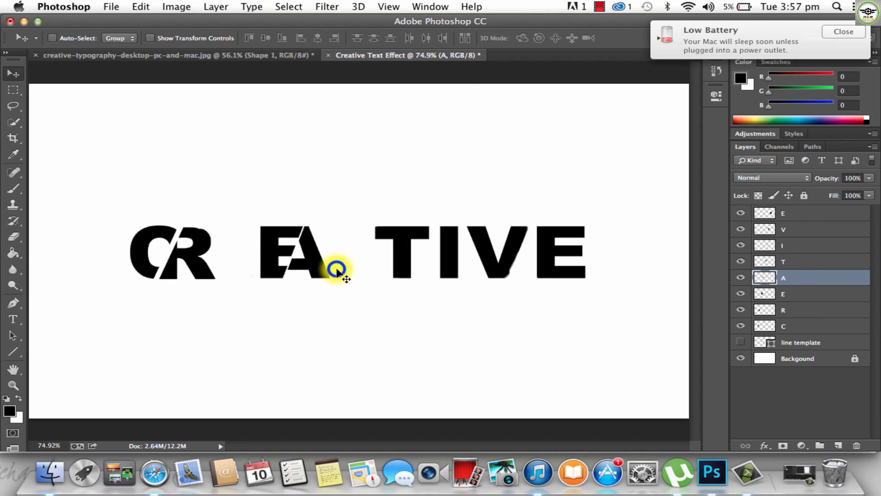
left_click_drag(336, 266, 352, 268)
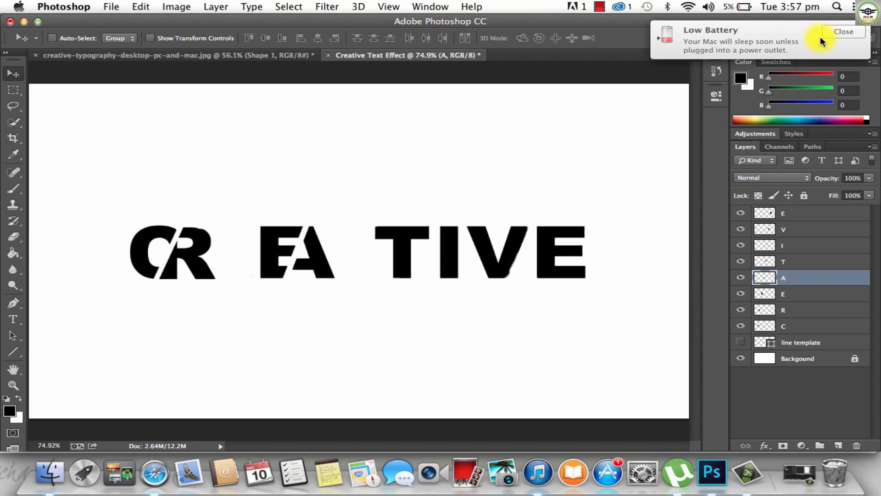
left_click(604, 8)
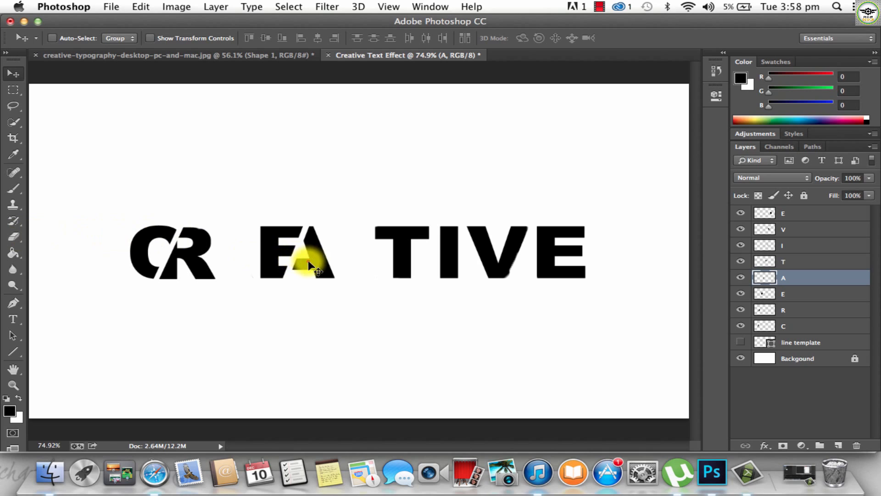
left_click_drag(308, 261, 311, 266)
key("alt+super+z")
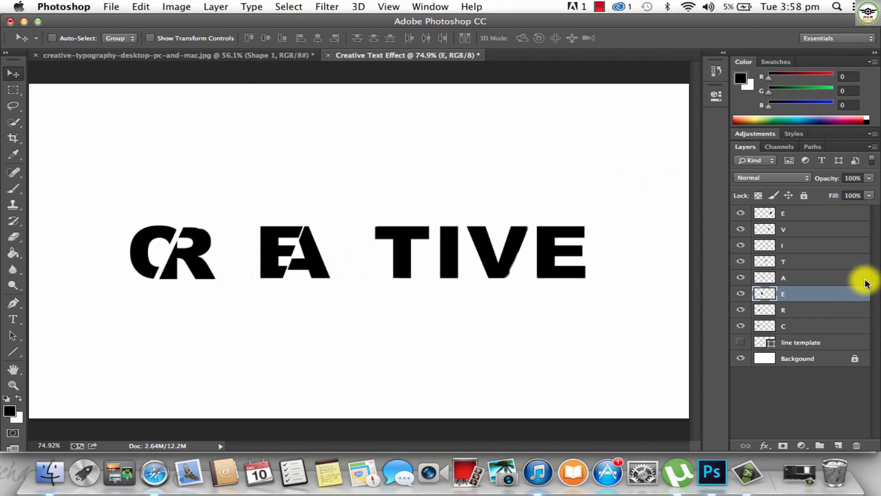
left_click(846, 276)
left_click_drag(316, 253, 315, 261)
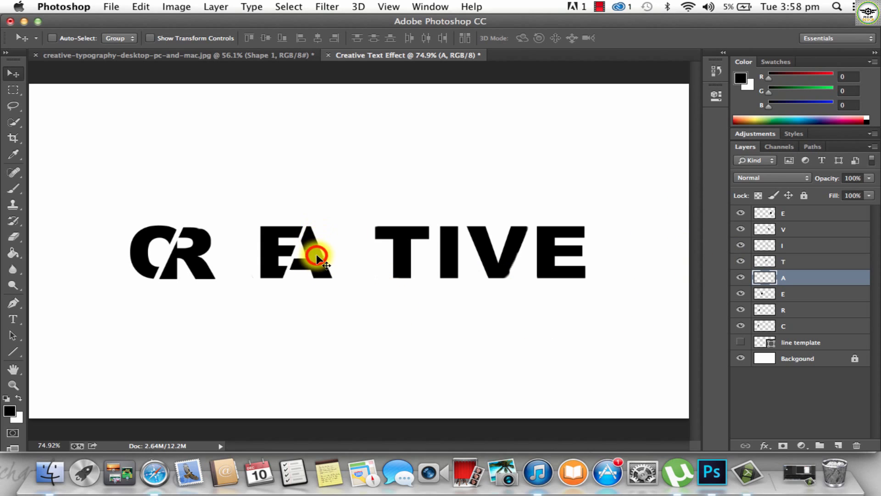
mouse_move(317, 255)
left_mouse_down()
mouse_move(327, 261)
mouse_move(317, 263)
left_mouse_up()
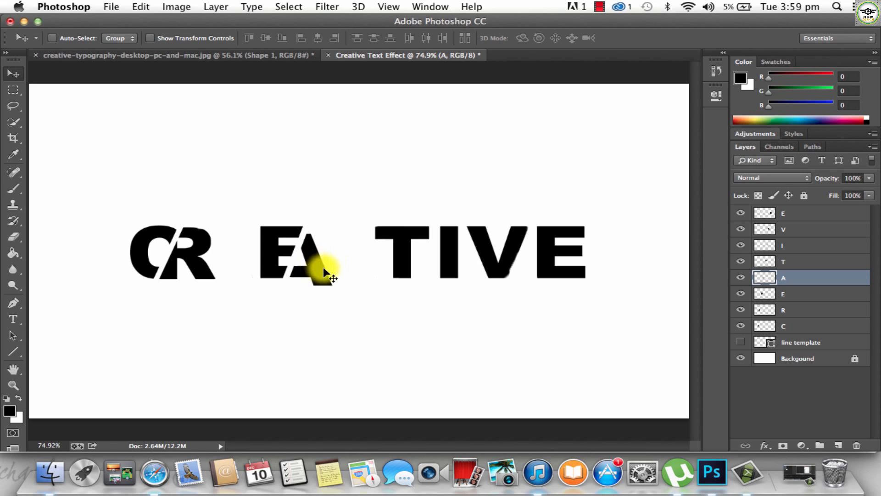
key("alt+super+z")
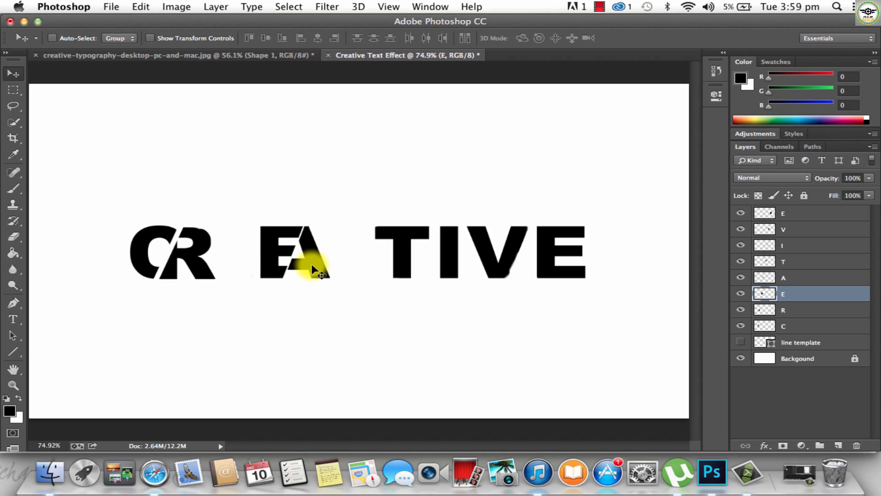
Nudge the first E slightly left to widen its diagonal gap to the A.
key("shift+Left")
key("shift+Left")
key("shift+Left")
key("shift+Right")
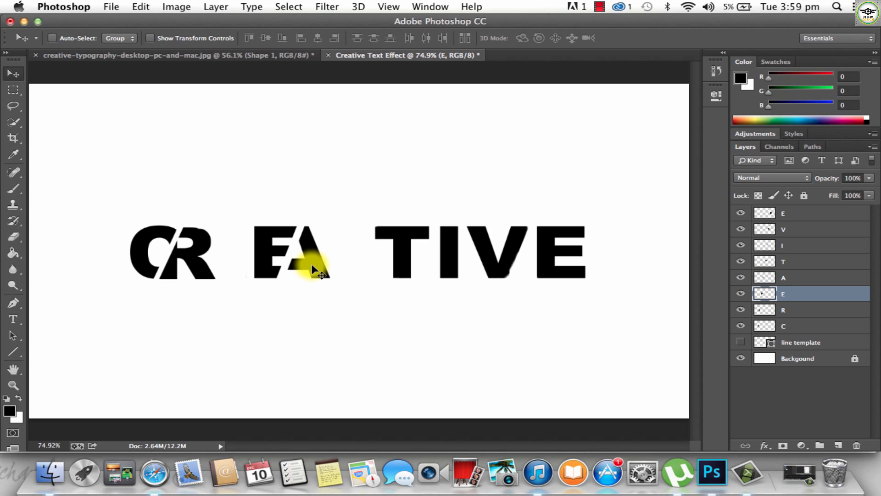
key("Right")
key("Right")
key("Right")
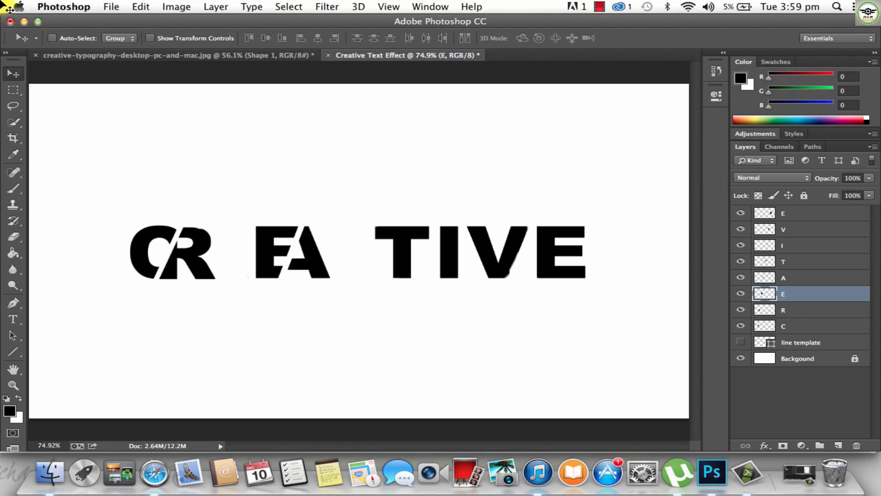
Compare the letter cuts and spacing with the creative-typography-desktop-pc-and-mac.jpg reference and return to the Creative Text Effect document.
left_click(182, 55)
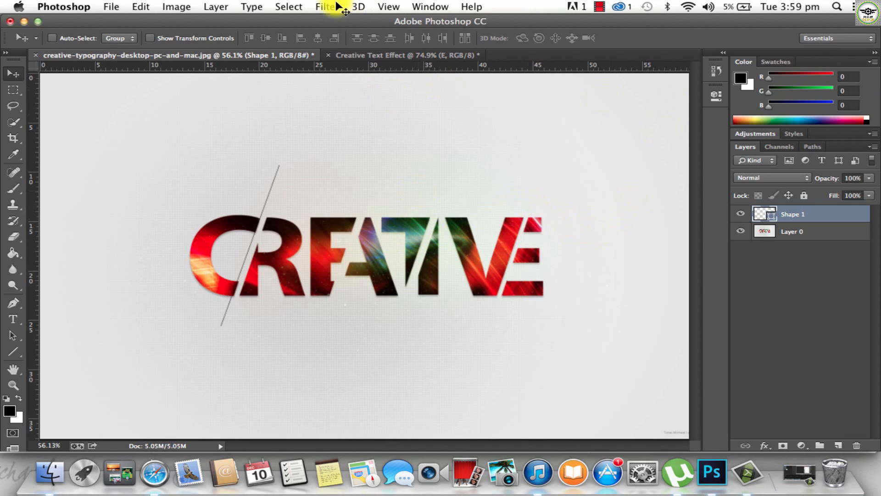
left_click(347, 52)
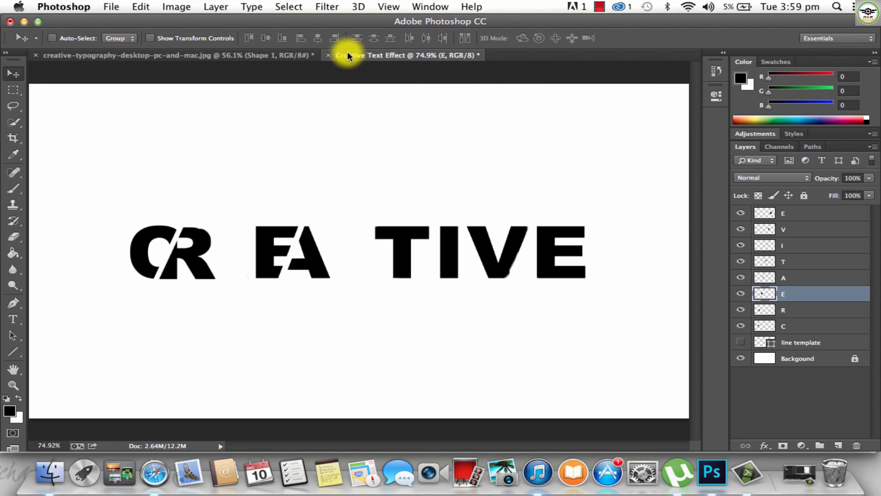
left_click(247, 56)
left_click(411, 56)
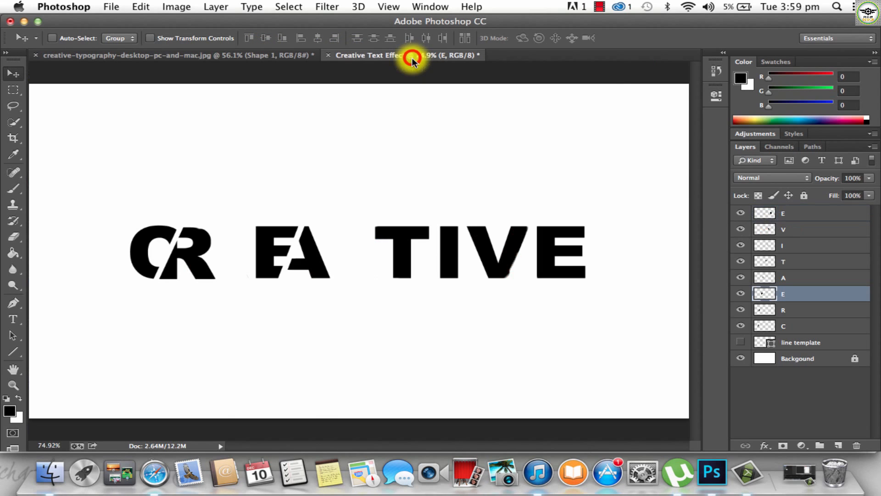
left_click(187, 54)
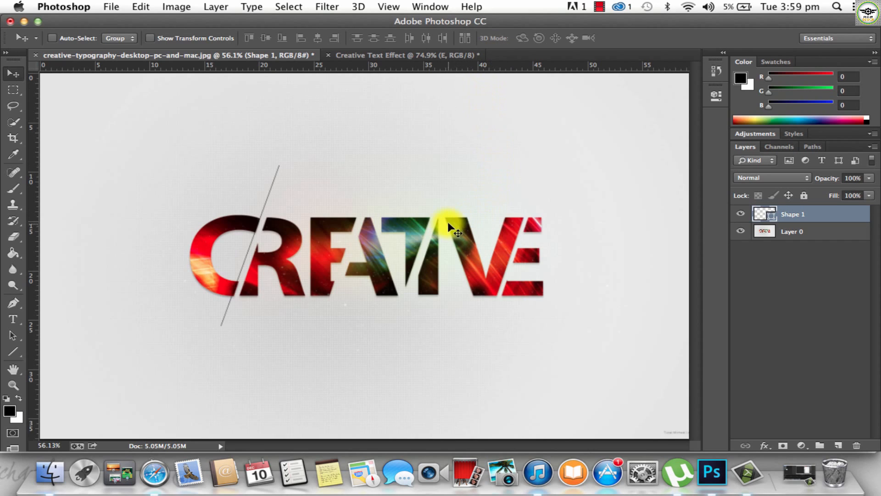
left_click(620, 6)
left_click(601, 8)
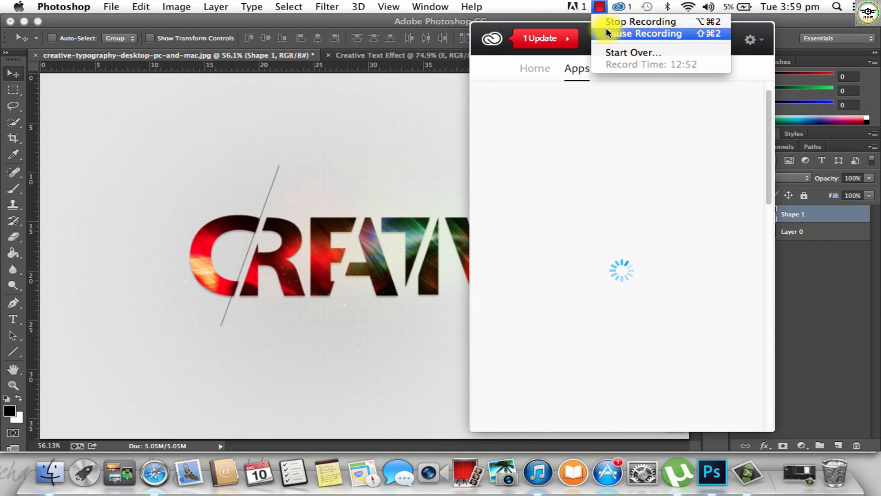
left_click(648, 34)
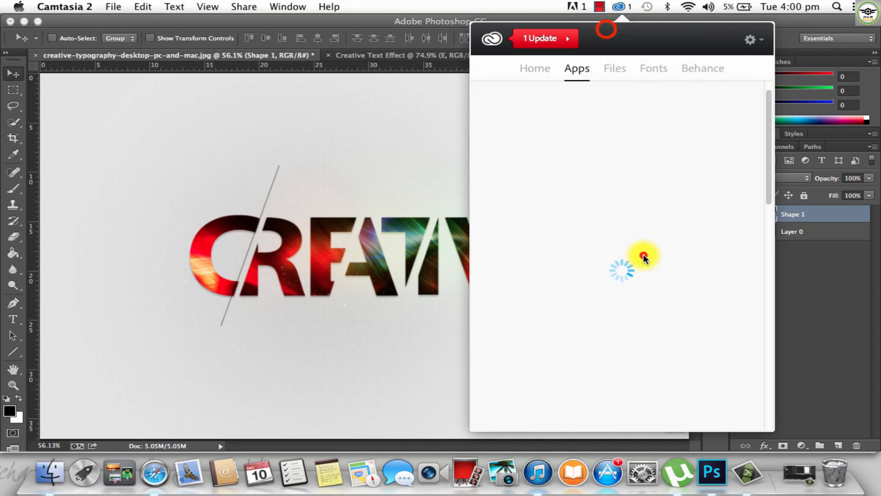
left_click(416, 199)
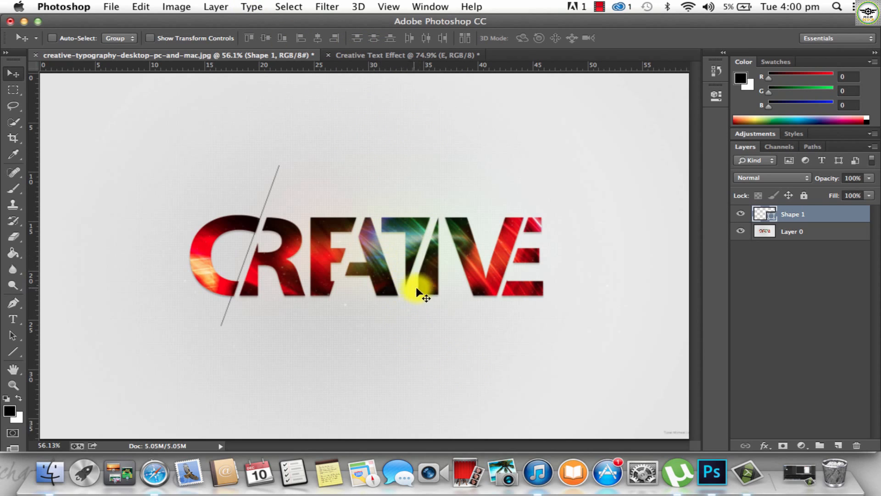
left_click(377, 54)
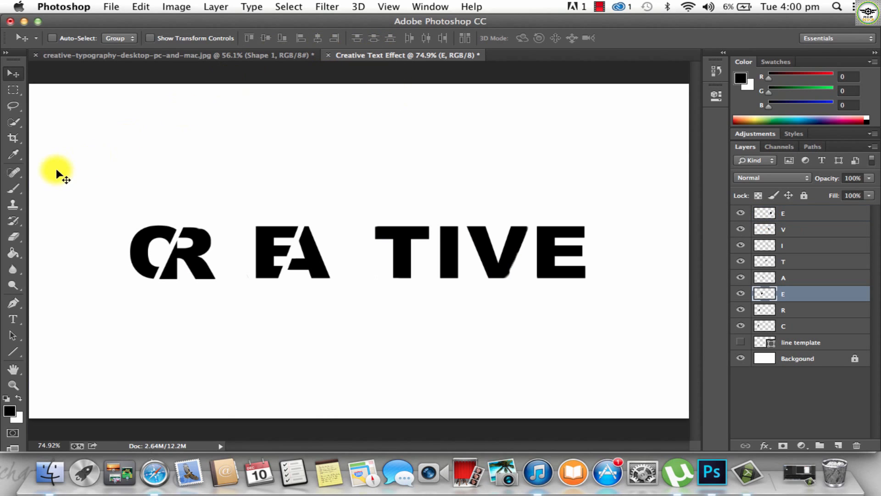
Show the rulers and place two closely spaced horizontal guides across the lower half of the letters.
key("super+r")
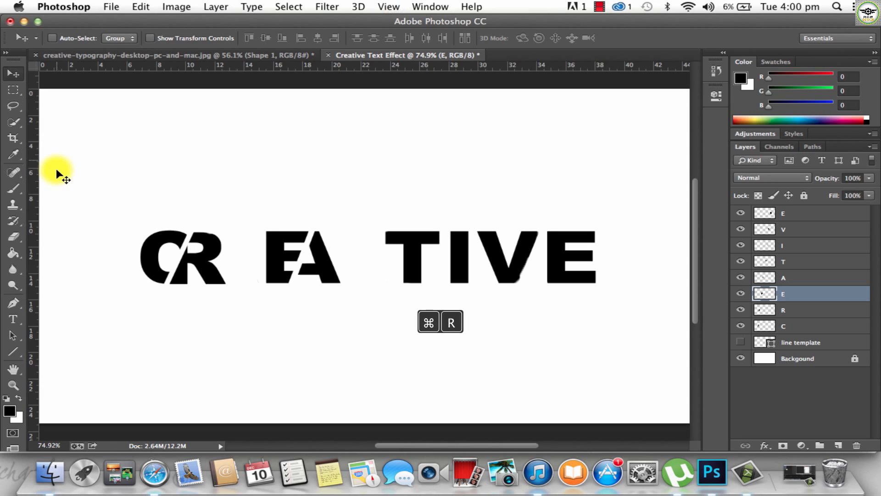
left_click_drag(521, 69, 512, 265)
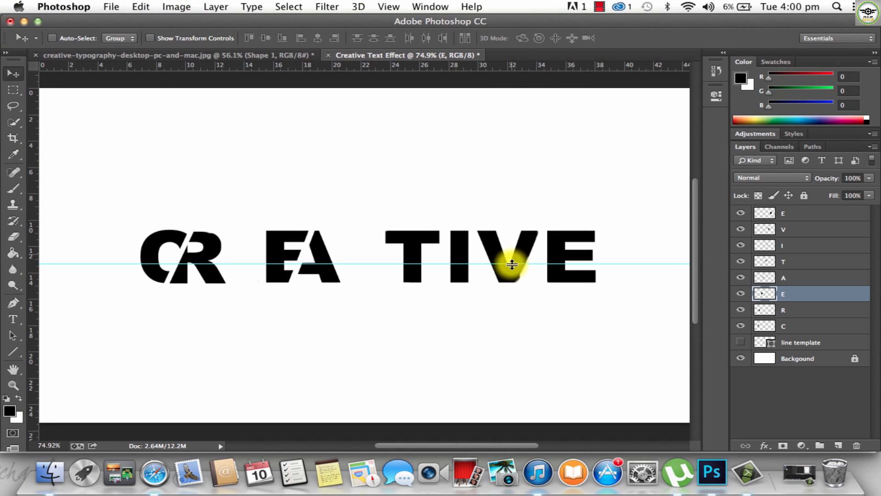
left_click_drag(240, 68, 251, 271)
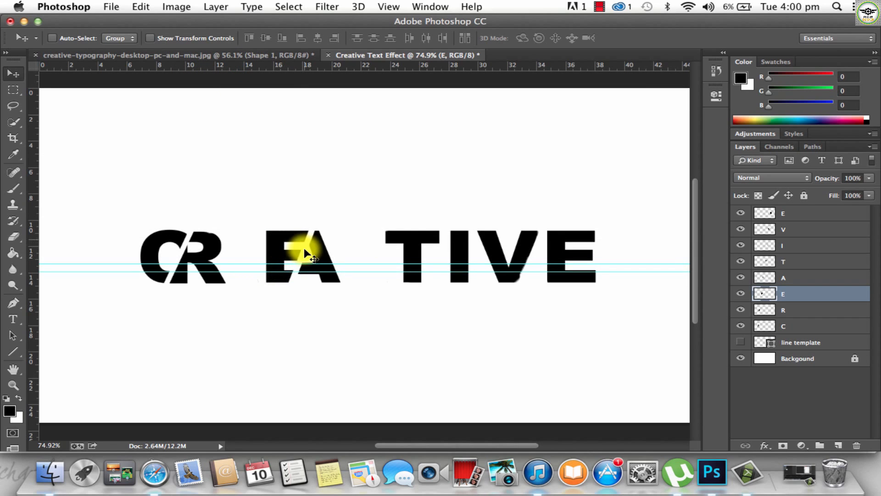
Show the line template and move it right so that it crosses the T diagonally.
left_click(740, 342)
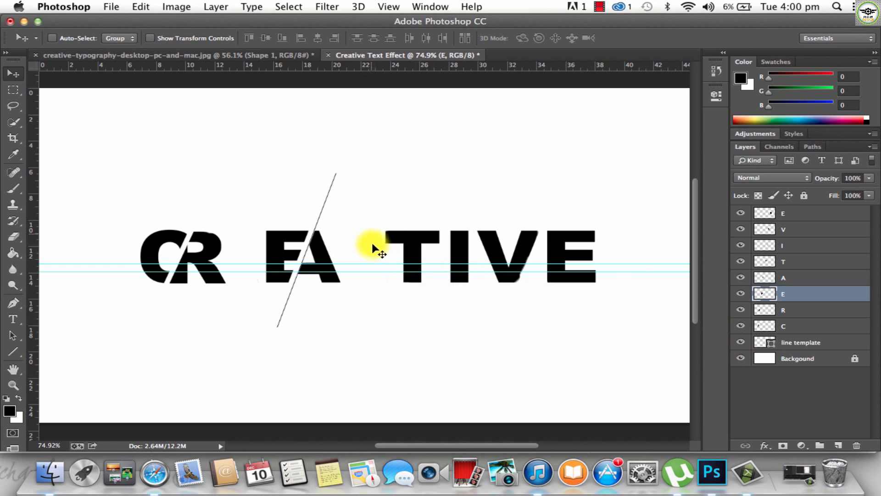
left_click_drag(325, 219, 351, 222)
left_click_drag(339, 222, 459, 223)
left_click(842, 342)
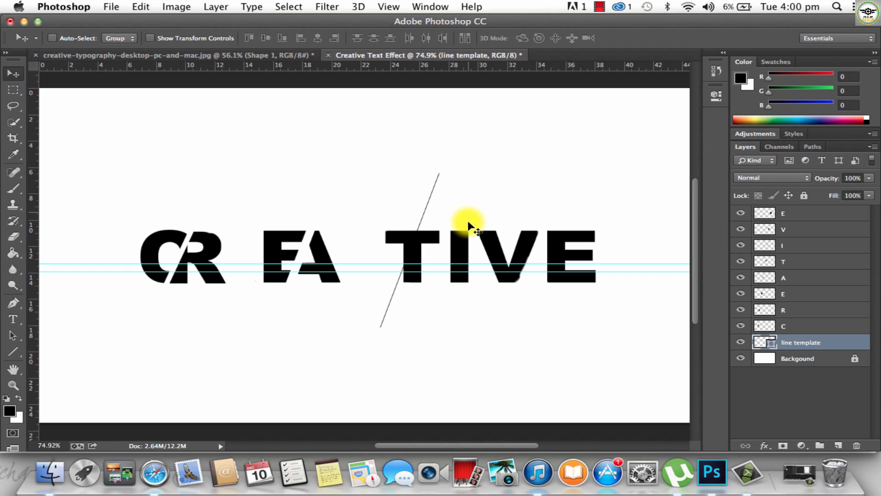
Nudge the line template slightly right across the T and compare it with the creative-typography-desktop-pc-and-mac.jpg reference.
key("Right")
key("Right")
key("Right")
key("Right")
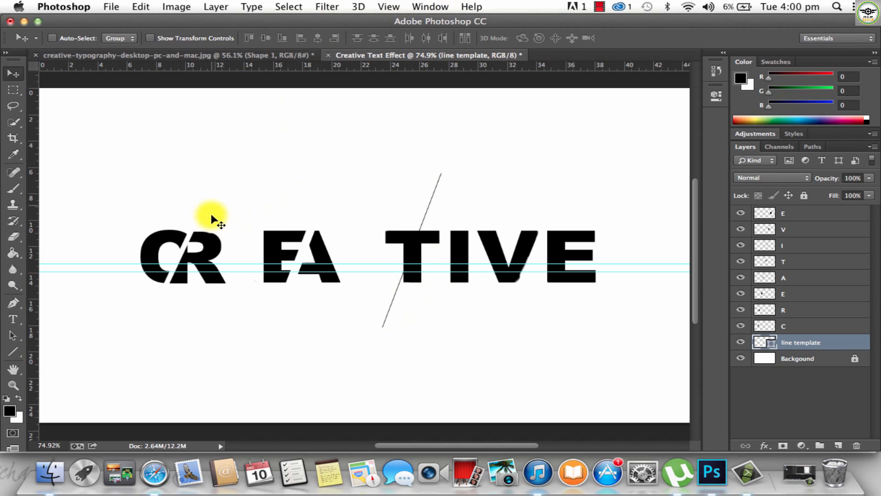
left_click(298, 54)
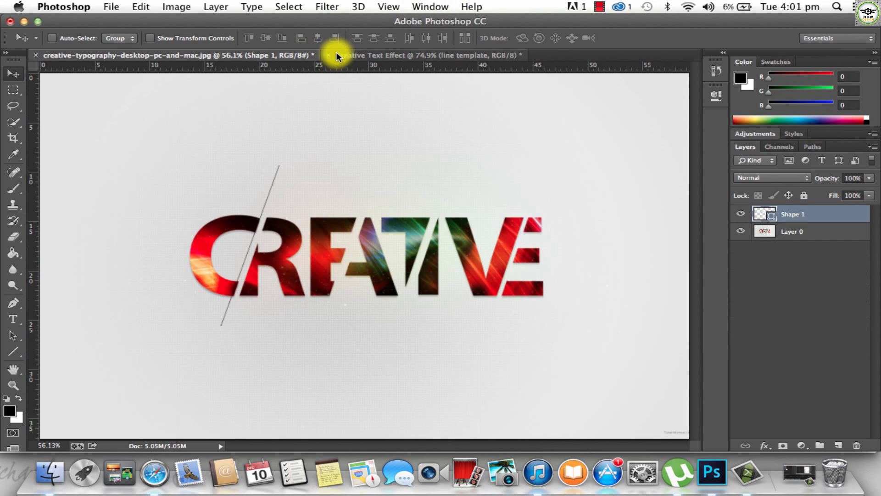
left_click(368, 53)
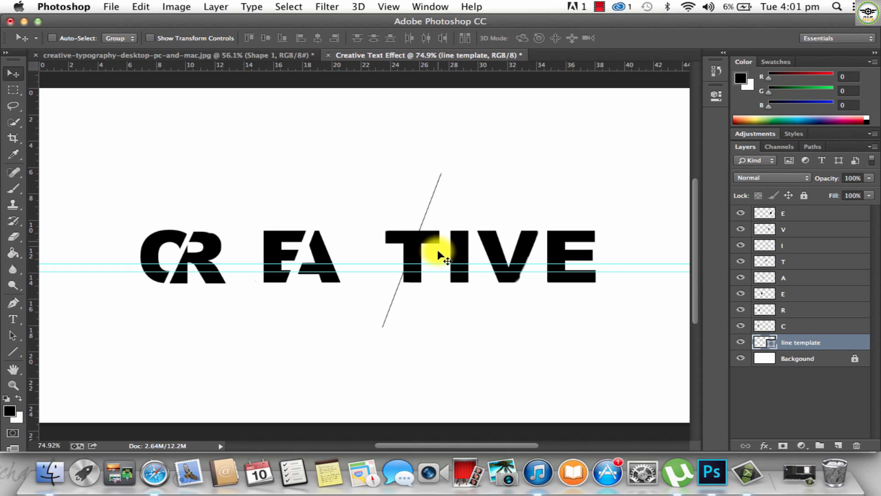
Try the line template further right so that it meets the bottom-left corner of the T's stem.
key("Right")
key("Right")
key("Right")
key("Right")
key("Right")
key("Right")
key("Right")
key("Right")
key("Right")
key("Right")
key("Right")
key("Right")
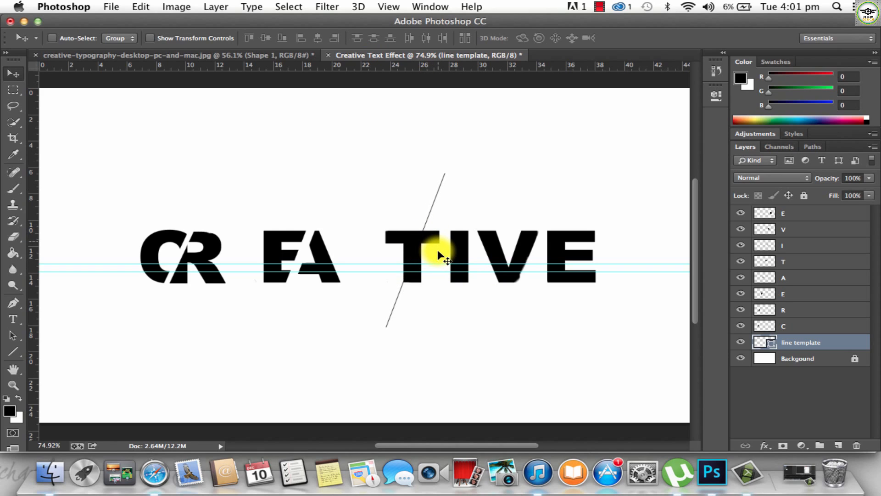
key("Right")
key("Right")
key("Right")
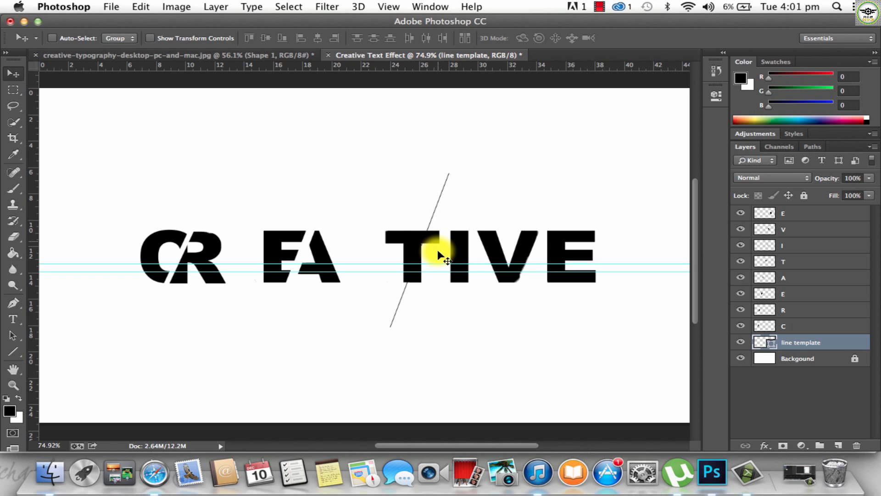
key("Left")
key("Left")
key("Left")
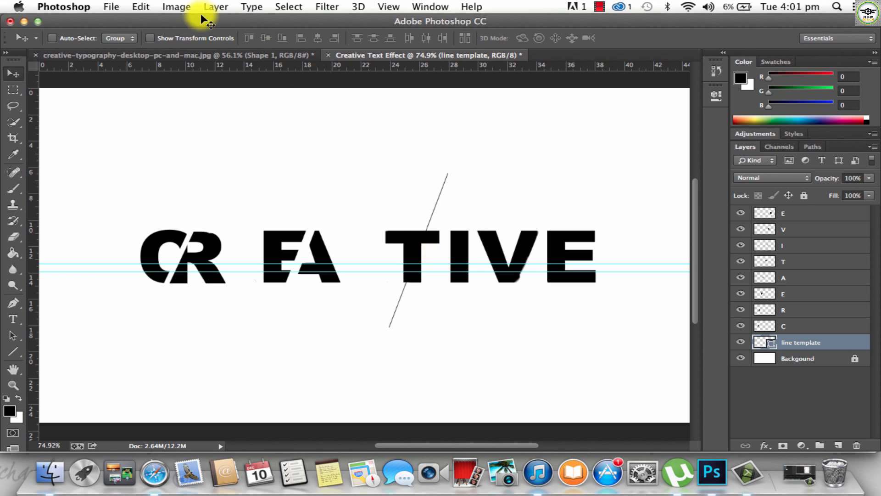
Compare the line's position on the T with the reference artwork and return to the Creative Text Effect document.
left_click(186, 55)
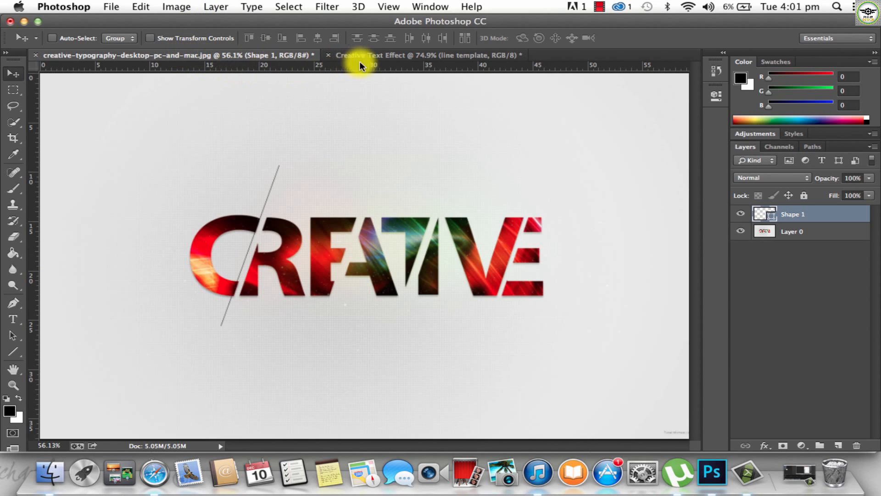
left_click(374, 54)
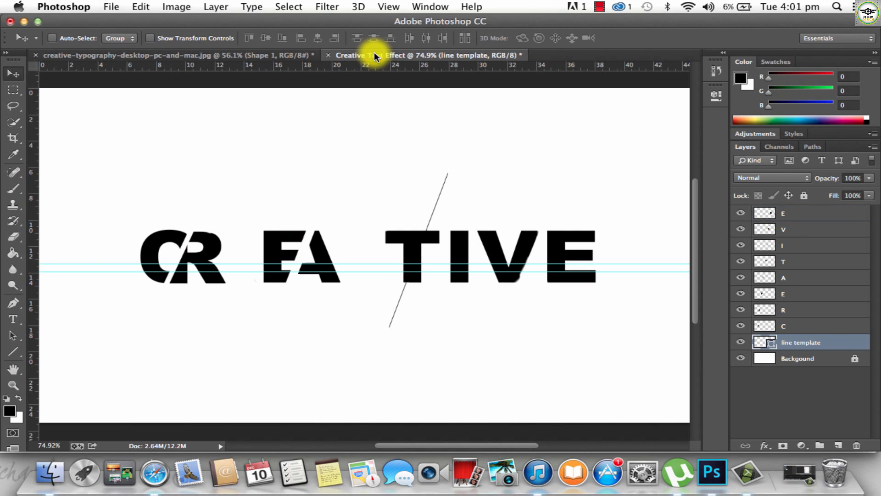
left_click(230, 55)
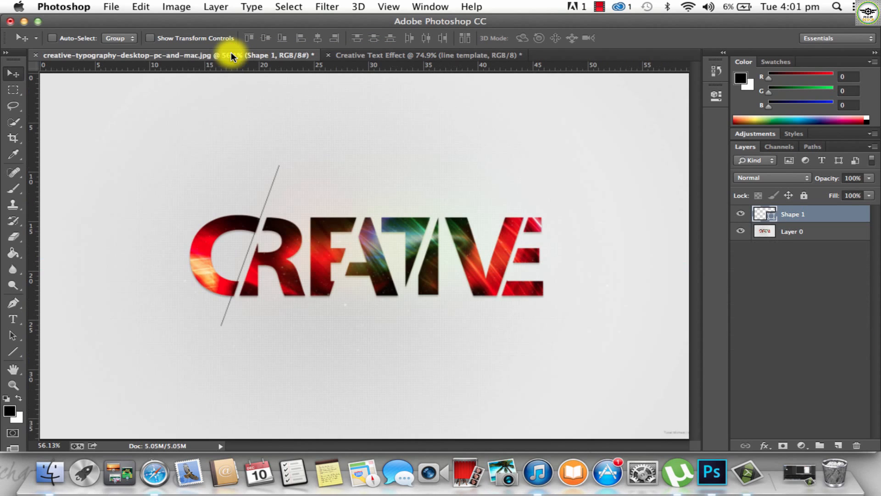
left_click(337, 55)
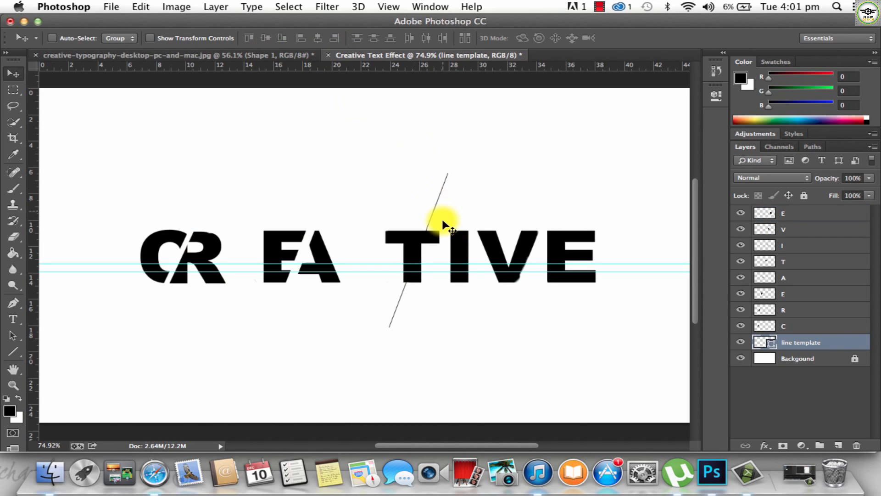
Nudge the line template back left until it leaves the T's stem just above its base.
key("Left")
key("Left")
key("Left")
key("Left")
key("Left")
key("Left")
key("Left")
key("Left")
key("Left")
key("Left")
key("Left")
key("Left")
key("Left")
key("Left")
key("Left")
key("Left")
key("Left")
key("Left")
key("Left")
key("Left")
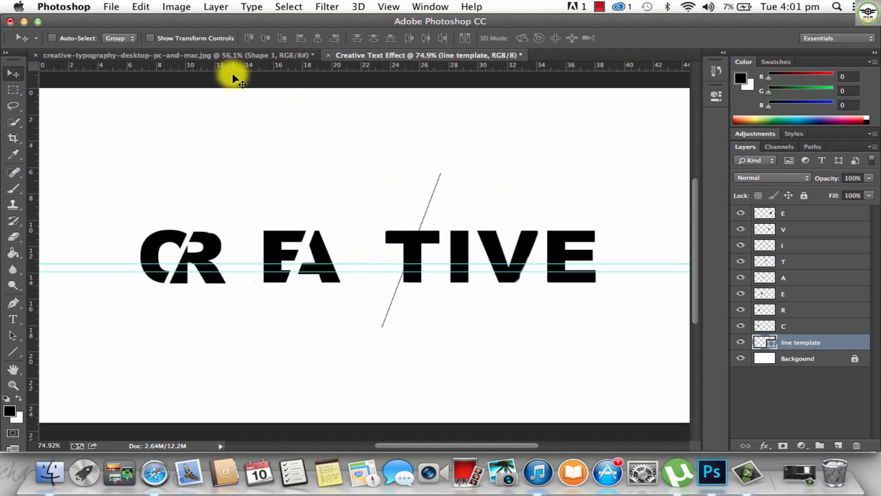
Check the slant of the T's cut in the reference artwork against the line template in the Creative Text Effect document.
left_click(204, 54)
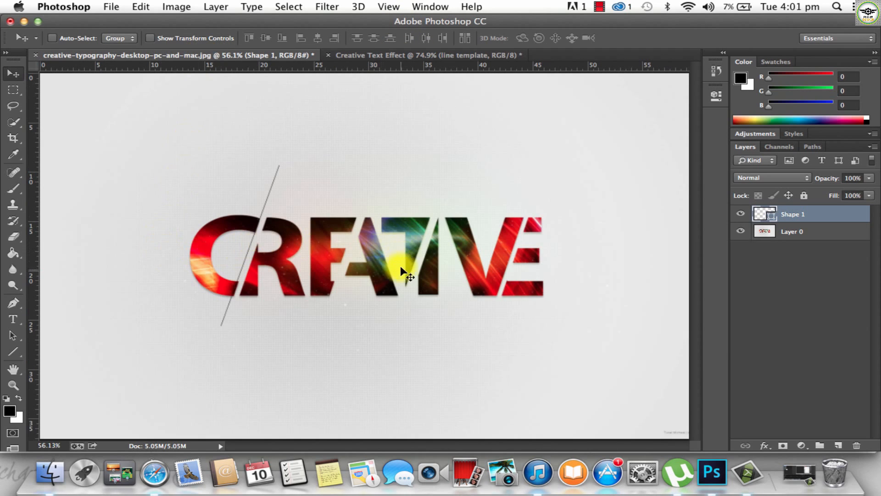
left_click(401, 56)
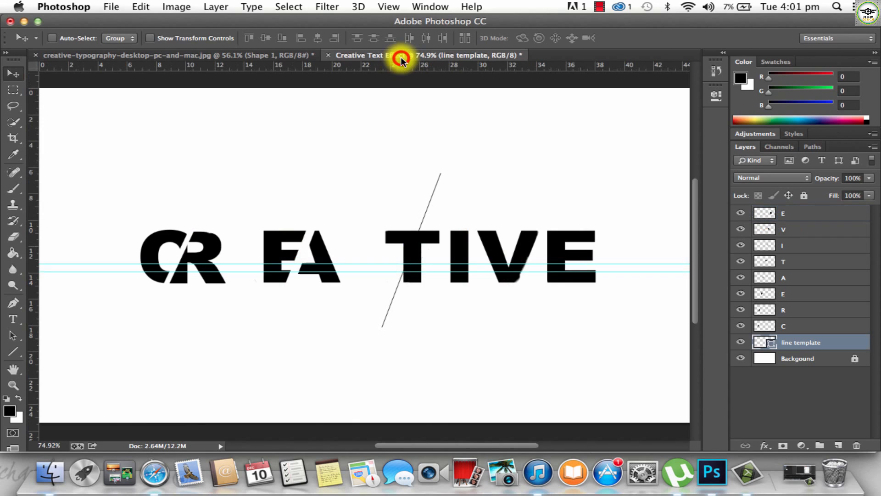
left_click(216, 56)
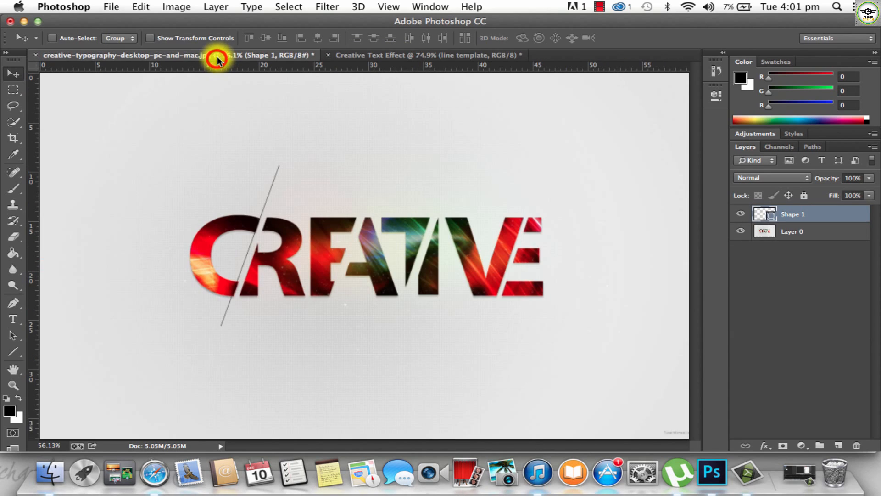
left_click(367, 56)
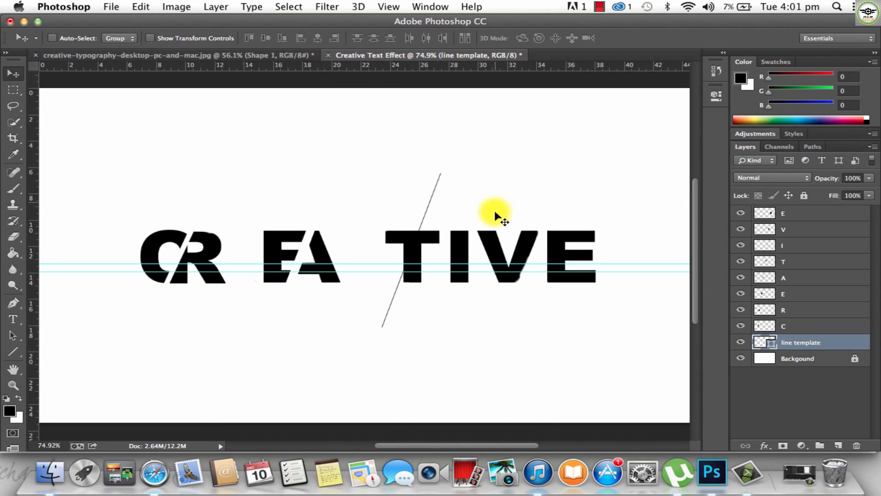
Free-transform the line template, rotating it about 5.2° clockwise and nudging it right over the T.
key("super+t")
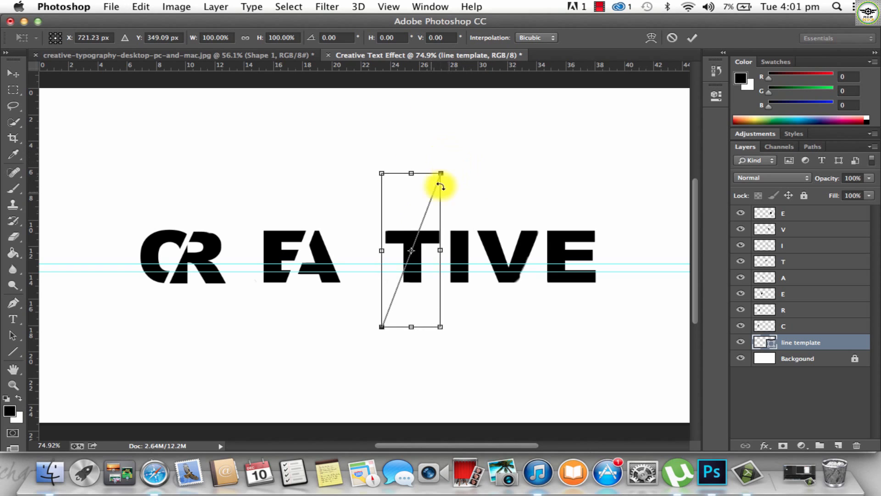
left_click_drag(446, 164, 451, 183)
key("Right")
key("Right")
key("Right")
key("Right")
key("Right")
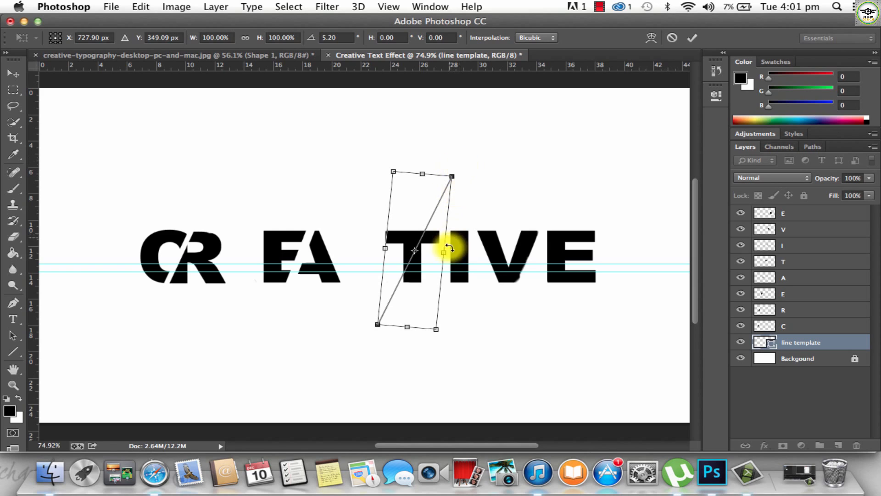
Widen the line template to about 135.5% for a flatter slant and adjust its horizontal position over the T.
mouse_move(444, 252)
left_mouse_down()
mouse_move(431, 253)
mouse_move(425, 238)
mouse_move(456, 253)
mouse_move(426, 254)
mouse_move(457, 252)
left_mouse_up()
key("Left")
key("Left")
key("Left")
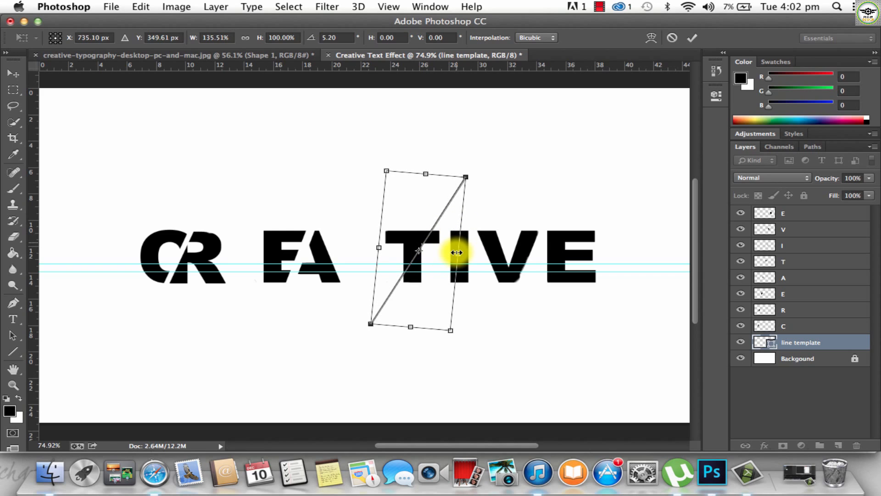
key("Right")
key("Right")
key("Right")
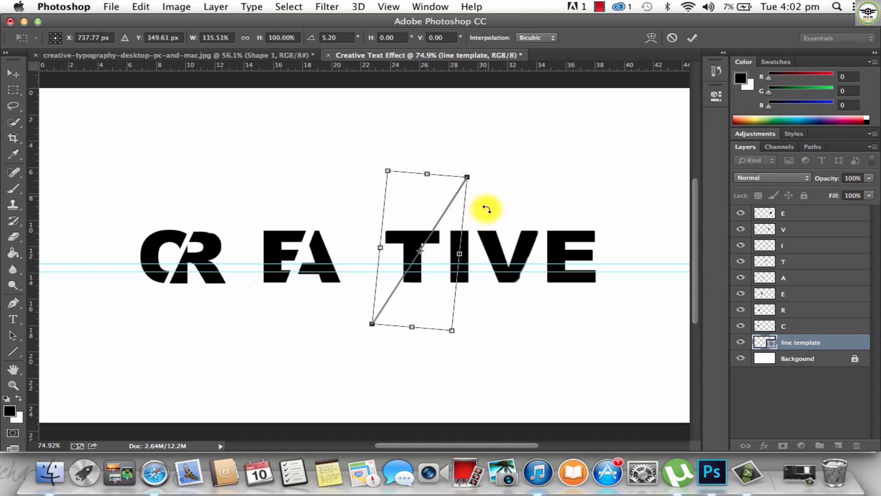
Rotate the line template back to about -0.6° and shift it slightly left and up over the T.
left_click_drag(478, 167, 468, 165)
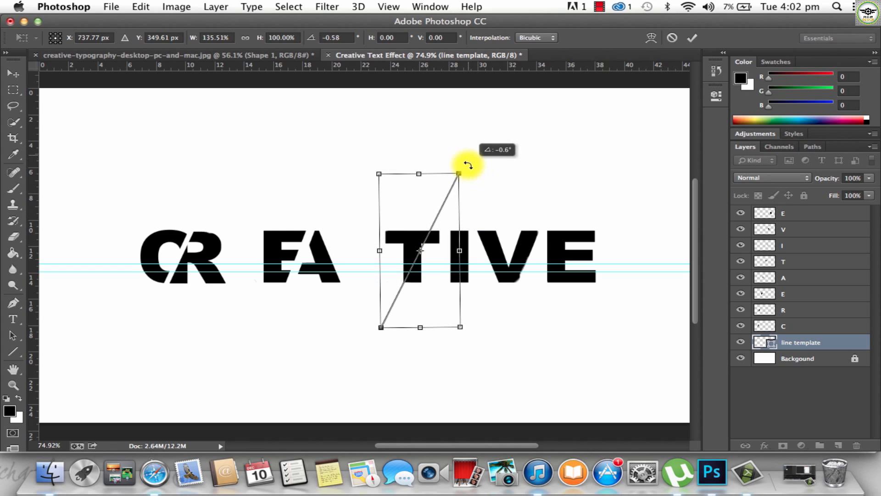
left_click_drag(427, 255, 425, 254)
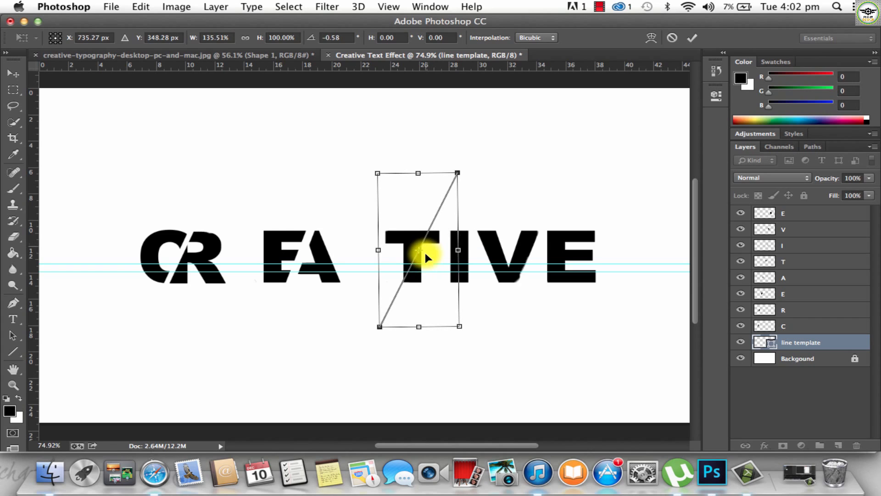
key("Right")
key("Left")
key("Right")
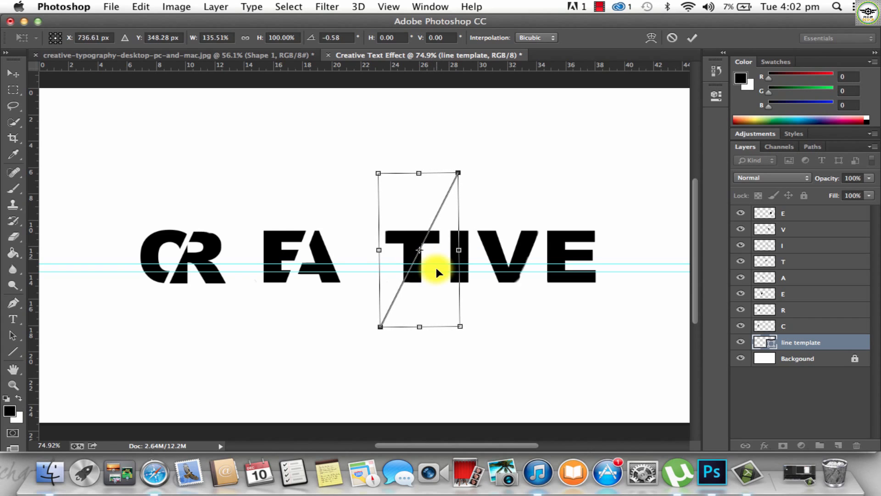
key("Left")
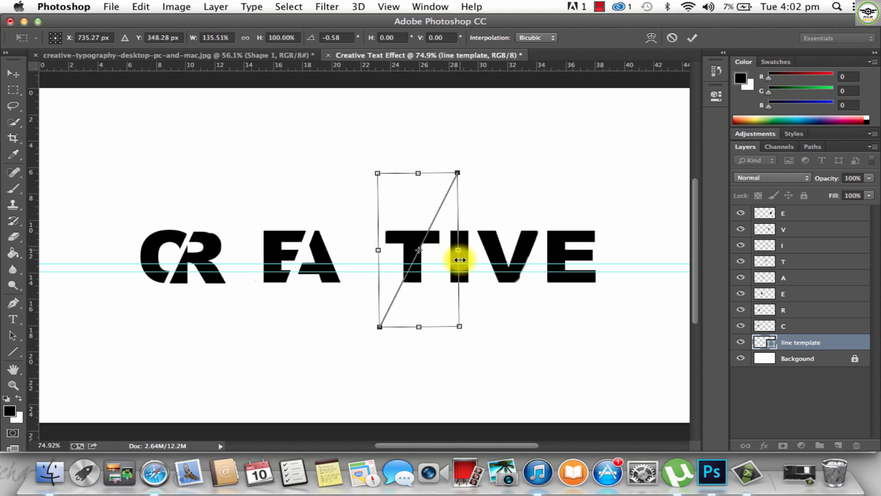
Move the line template slightly left and down so it runs diagonally through the T's stem, and apply the transformation.
key("Left")
key("Left")
key("Left")
key("Left")
key("Left")
key("Left")
key("Left")
key("Left")
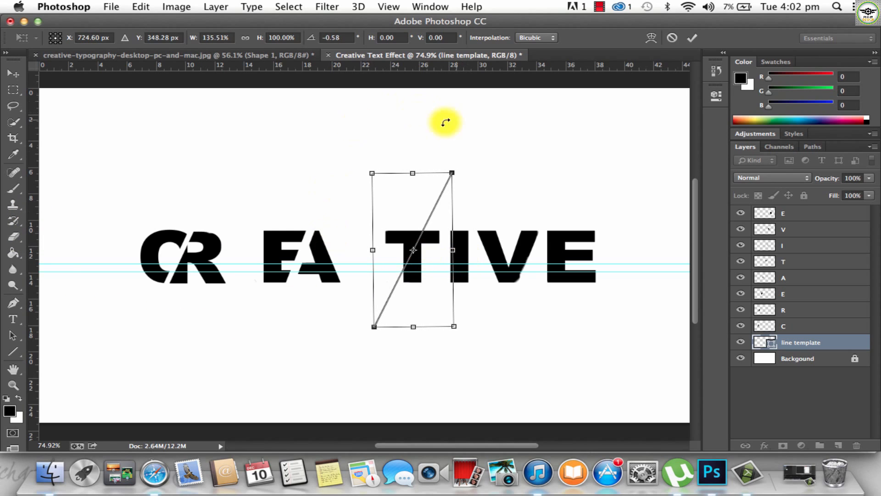
mouse_move(434, 242)
left_mouse_down()
mouse_move(419, 233)
mouse_move(318, 239)
mouse_move(453, 236)
mouse_move(439, 237)
left_mouse_up()
key("Left")
key("Left")
key("Left")
key("Left")
key("Down")
key("Down")
key("Down")
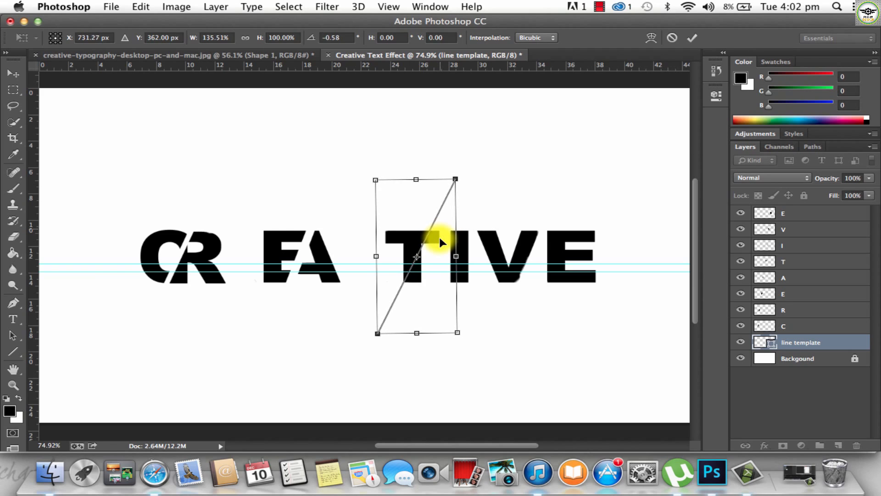
key("Left")
key("Left")
key("Left")
key("Left")
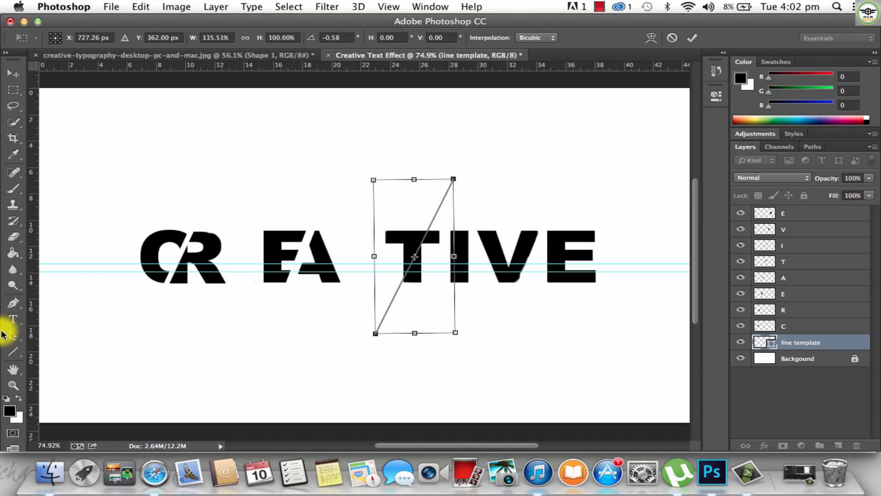
left_click(14, 303)
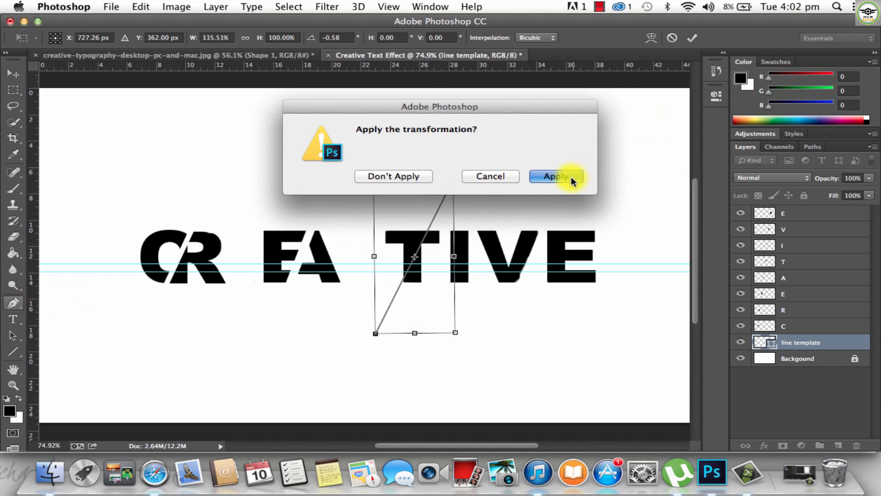
left_click(572, 179)
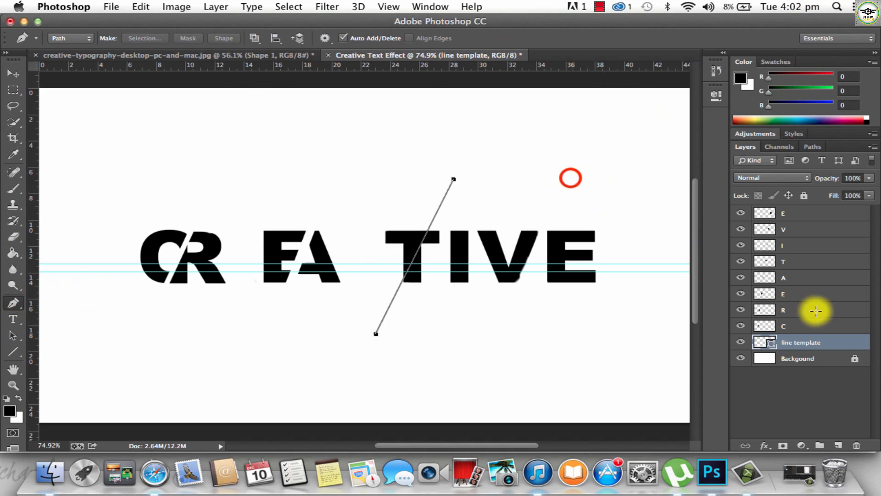
Outline the T's right side along the line template with the Pen tool, make it a selection and cut it from the T layer.
left_click(801, 261)
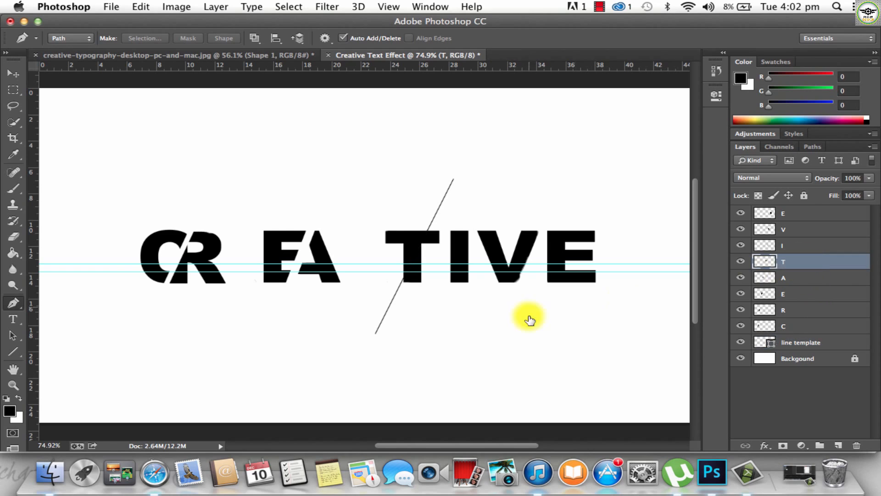
left_click(389, 304)
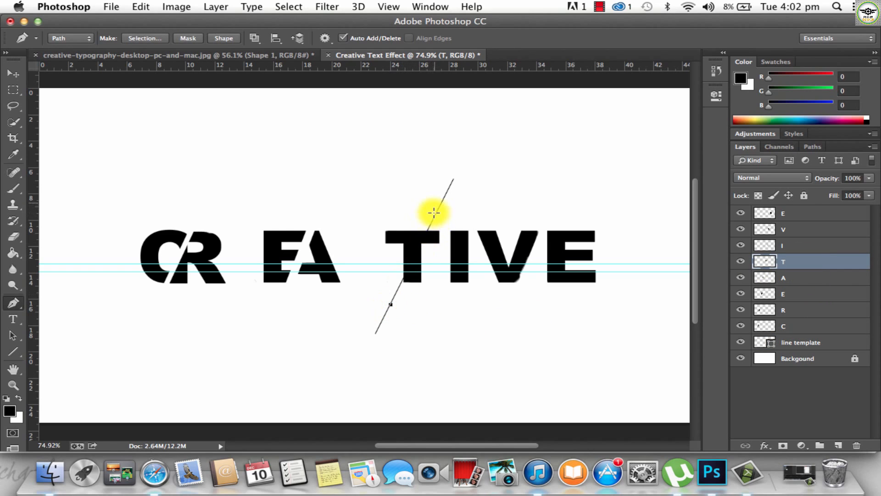
left_click(437, 210)
left_click(535, 318)
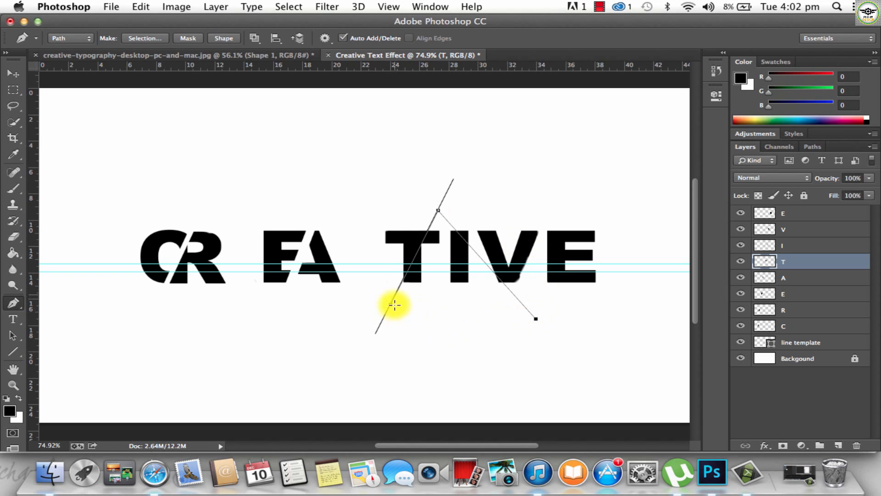
right_click(438, 284)
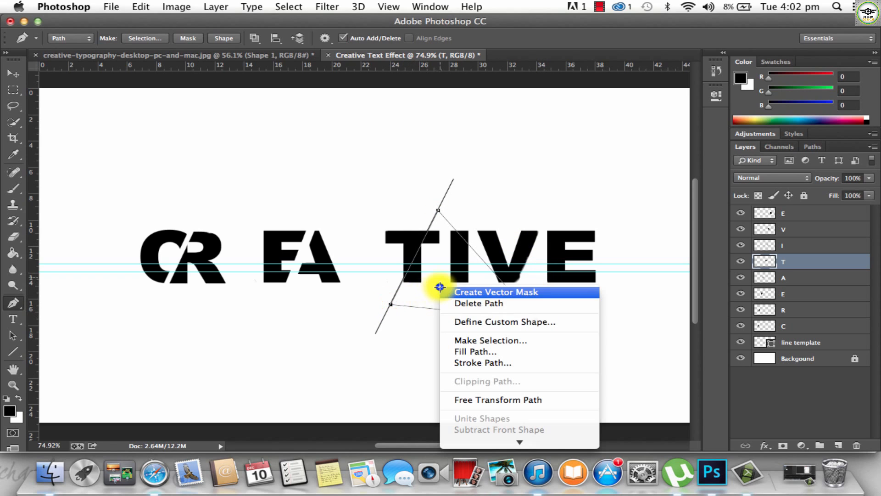
left_click(467, 334)
left_click(513, 165)
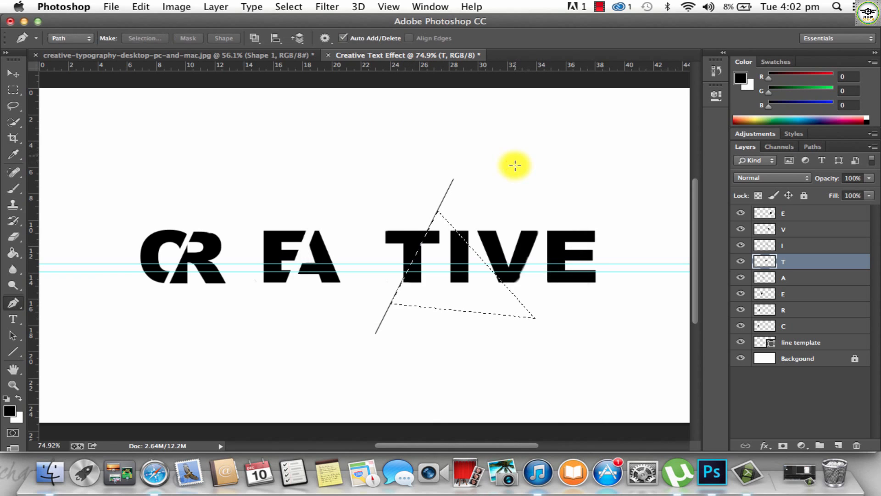
key("super+x")
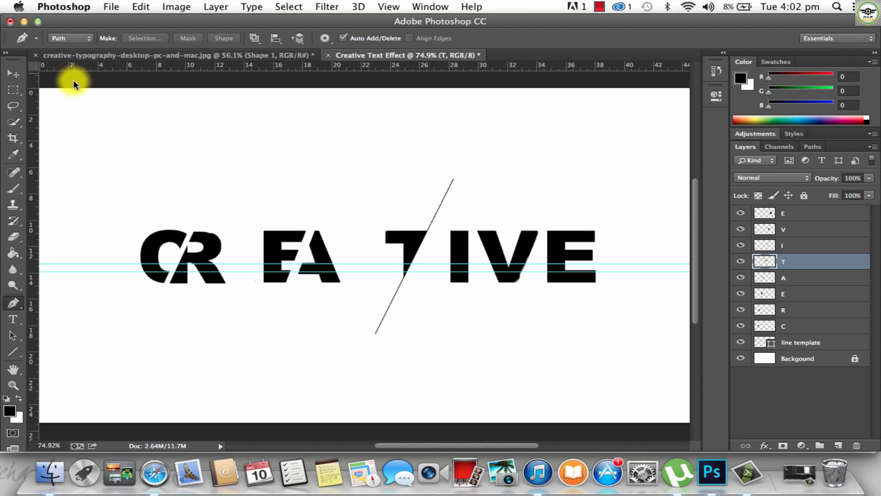
left_click(7, 73)
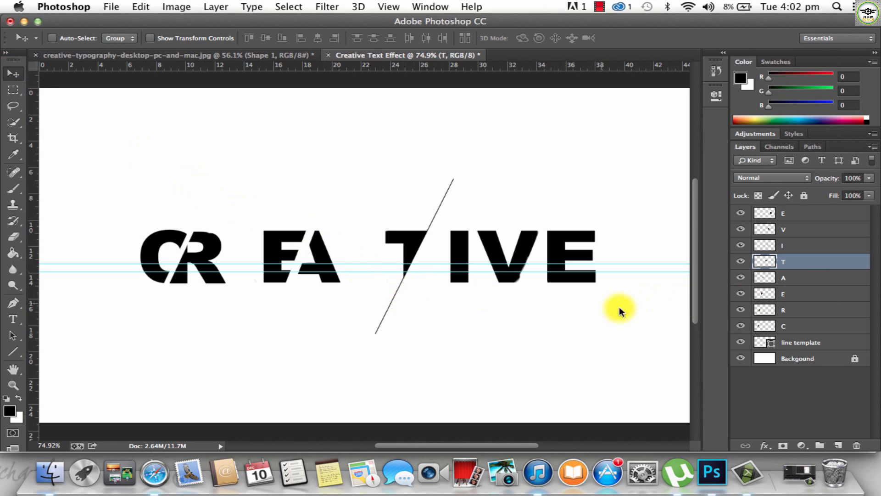
Move the T right against the I, shift the line template right onto the I, and compare with the reference artwork.
left_click_drag(400, 312, 423, 309)
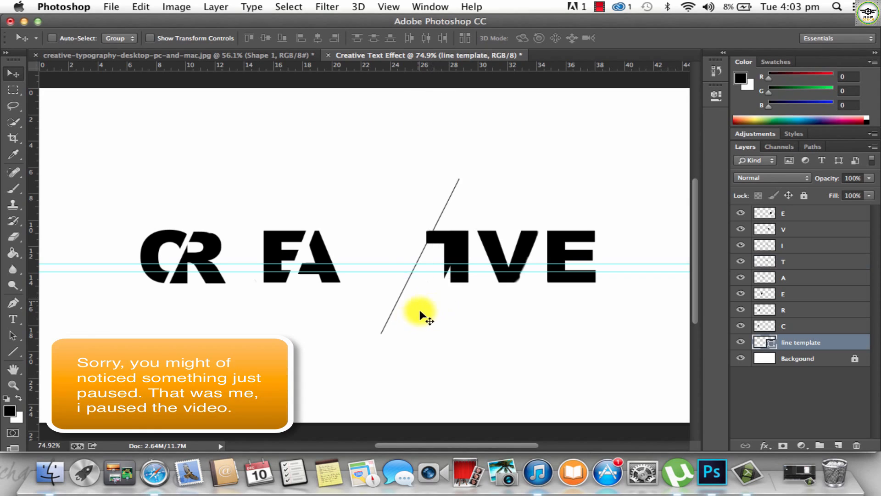
left_click_drag(419, 310, 457, 311)
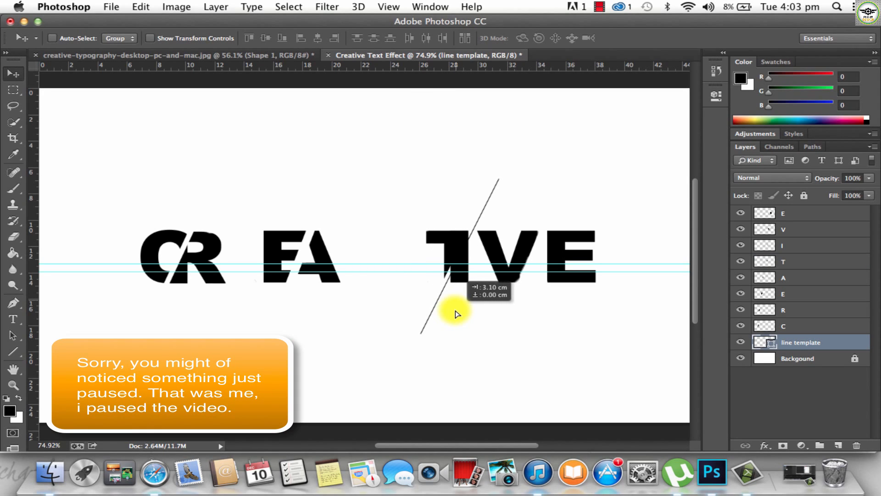
left_click(139, 57)
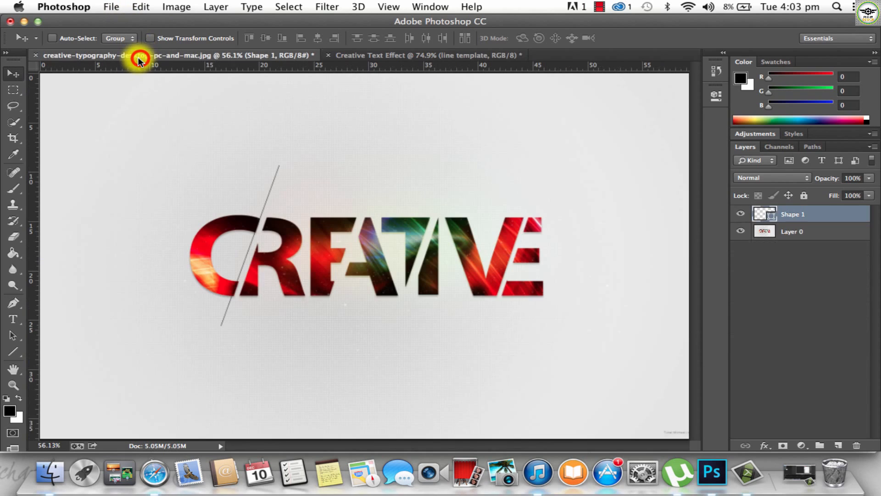
left_click(365, 55)
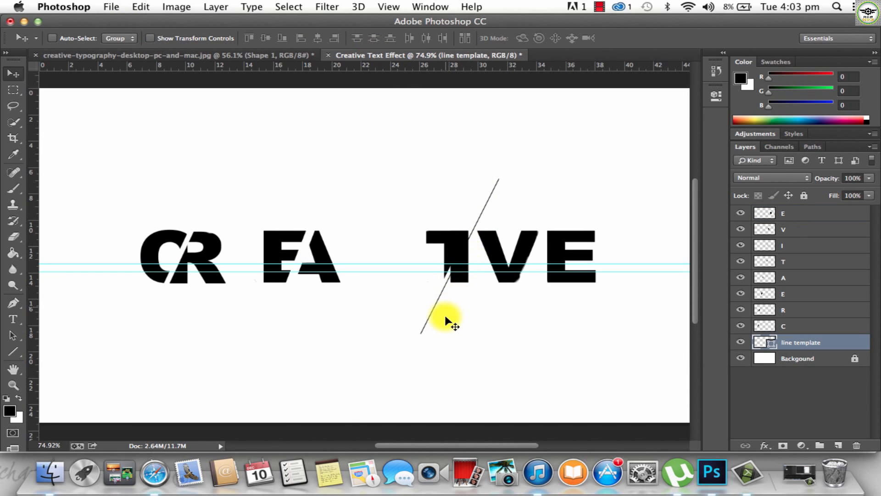
Nudge the line template slightly left so it crosses the I diagonally from its upper right corner to its lower left edge.
key("Left")
key("Left")
key("Left")
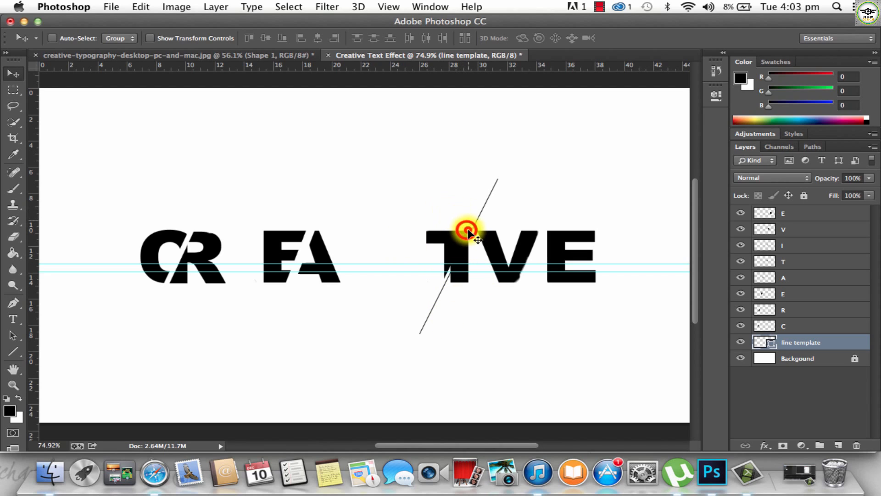
key("Left")
key("Left")
key("Left")
key("Left")
key("Left")
key("Left")
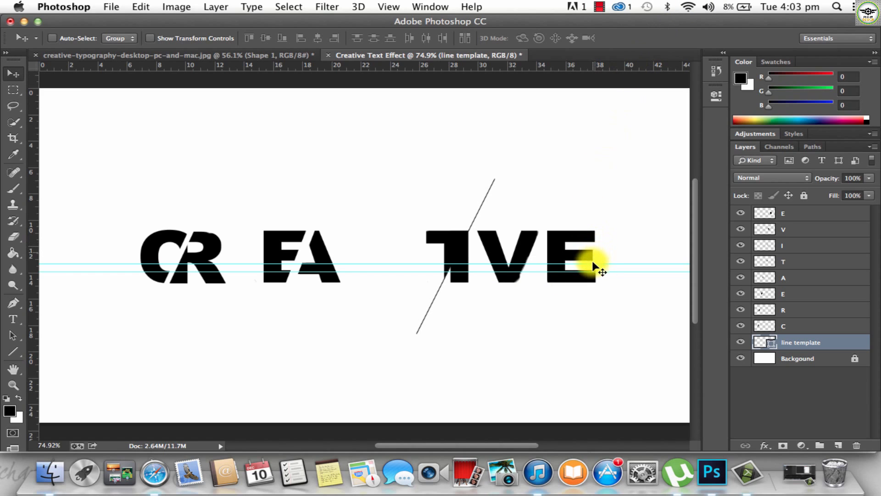
Move the T left clear of the I and outline the I's left side along the line template with the Pen tool.
left_click(806, 265)
left_click_drag(438, 274, 412, 273)
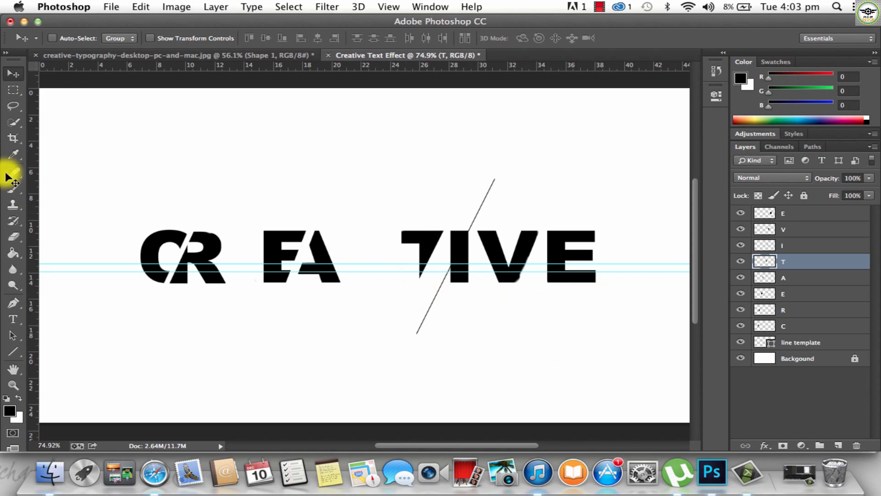
left_click(12, 304)
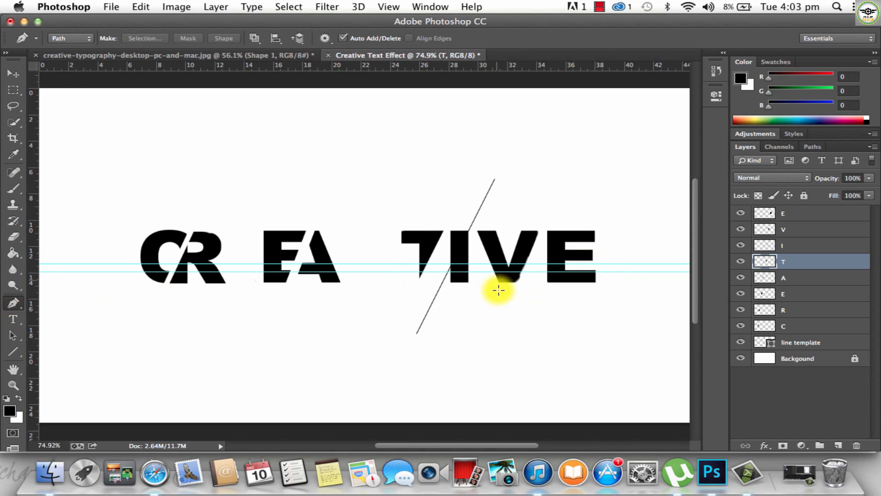
left_click(432, 303)
left_click(361, 192)
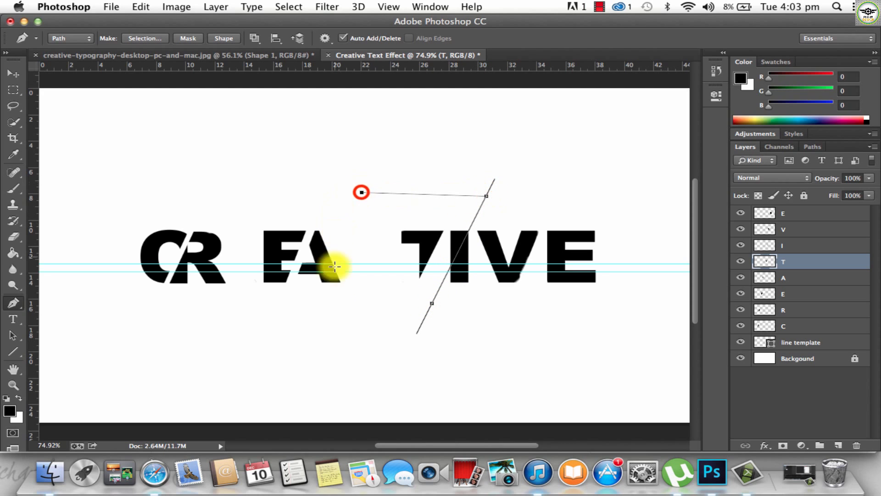
Try to close the path, make it a selection with 0 pixels feather, and cut that area with the T layer active.
left_click(431, 302)
right_click(420, 275)
left_click(421, 276)
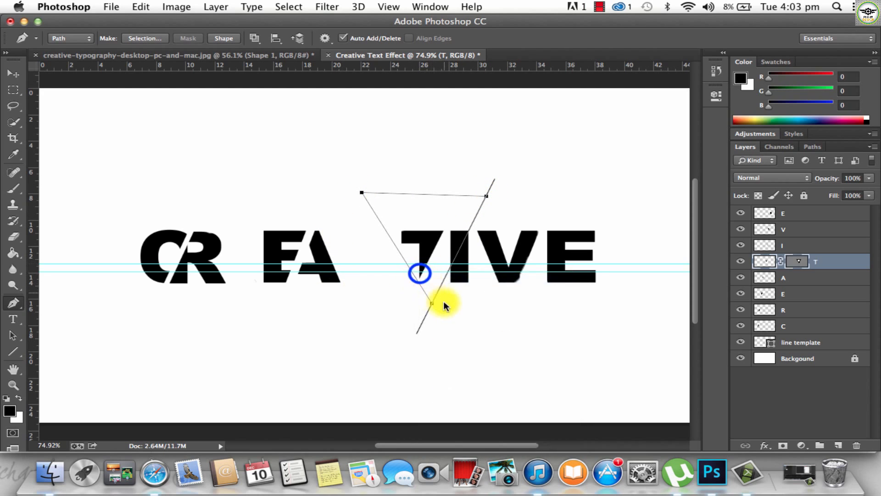
right_click(418, 265)
left_click(441, 318)
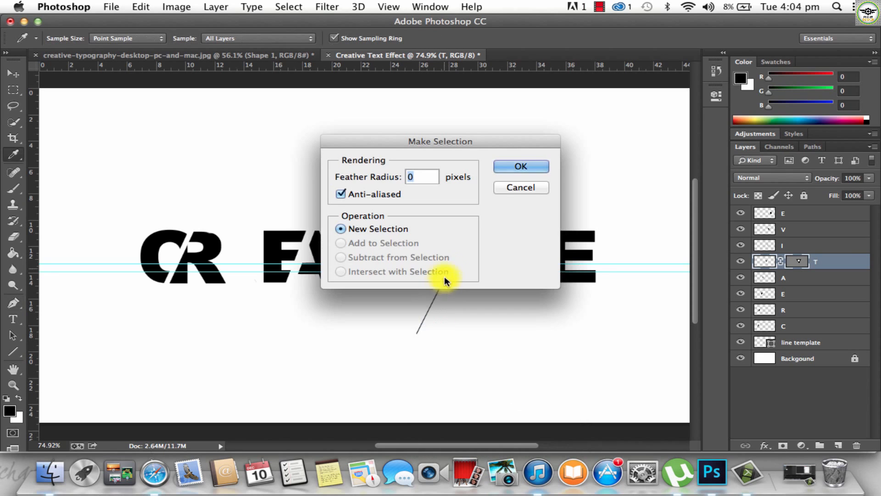
left_click(517, 165)
key("super+x")
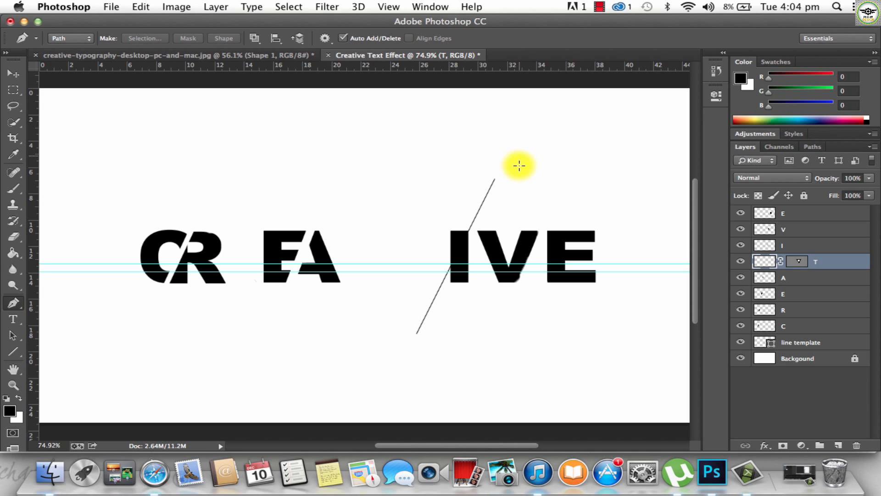
key("alt+super+x")
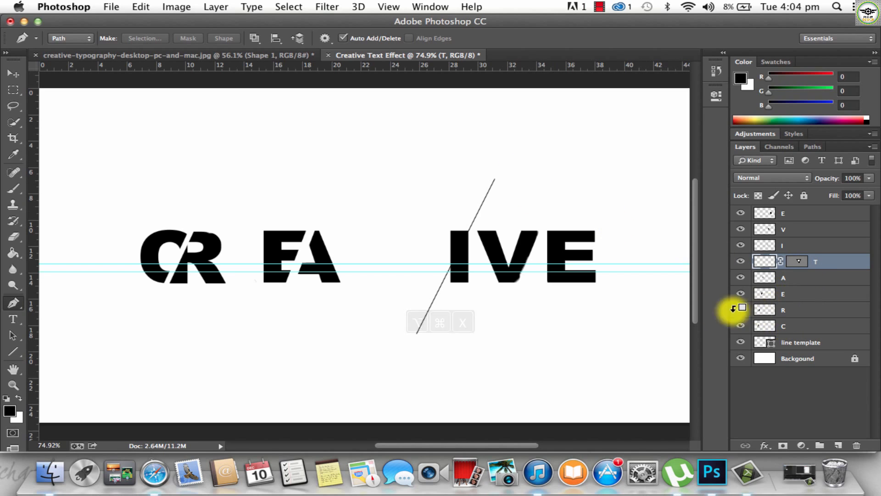
key("alt+super+x")
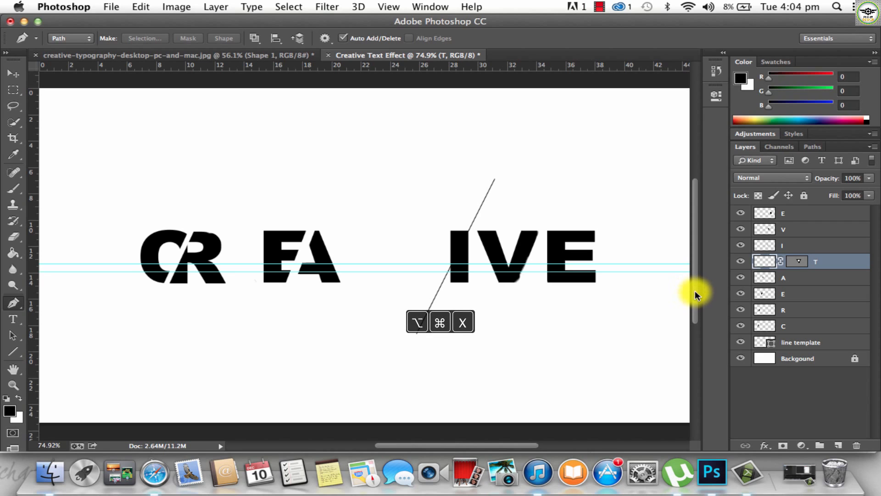
Undo the cut, the selection, the vector mask and the path closing on the T layer.
key("super+z")
key("super+z")
key("super+z")
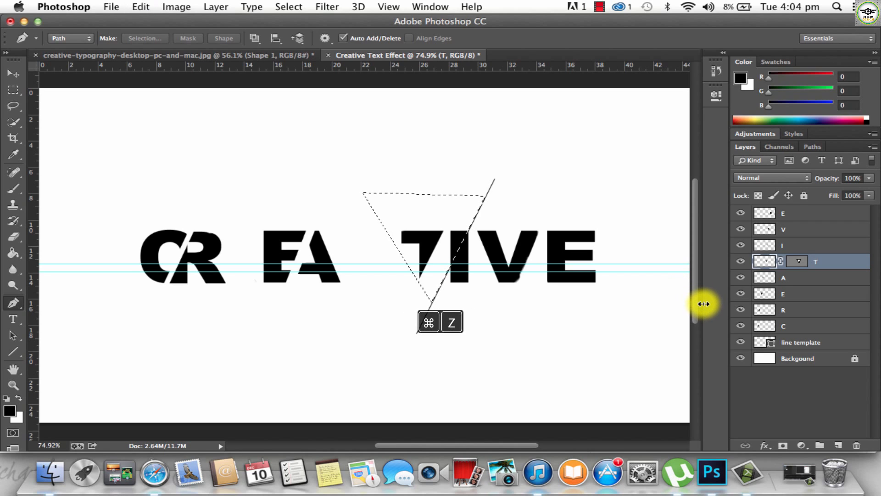
key("super+z")
key("super+z")
key("super+z")
key("super+z")
key("super+z")
key("super+z")
key("super+z")
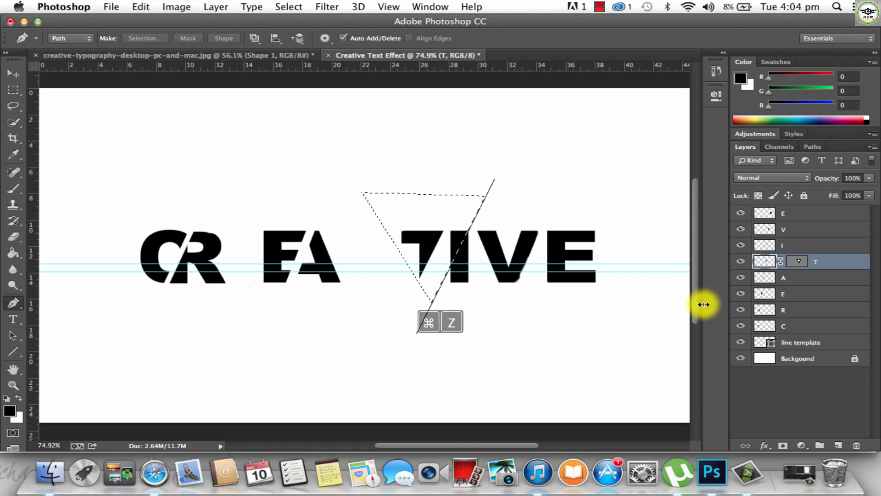
key("super+z")
key("super+z")
key("ctrl+super+z")
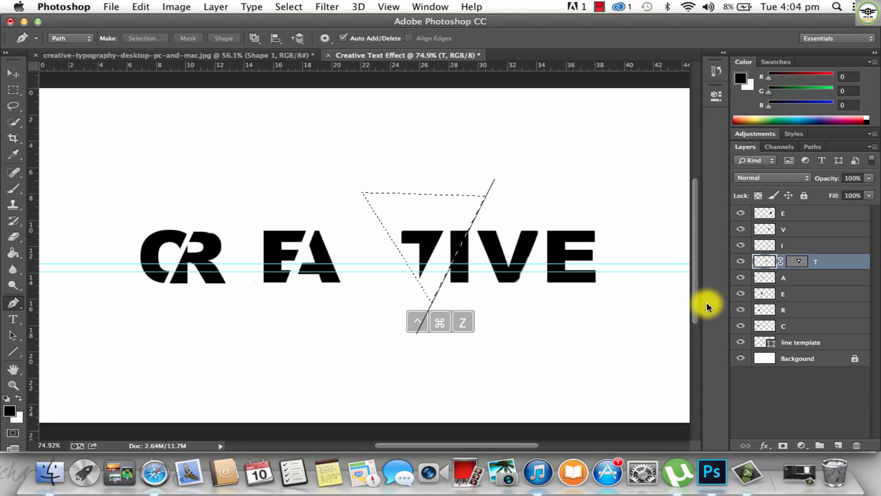
key("super+z")
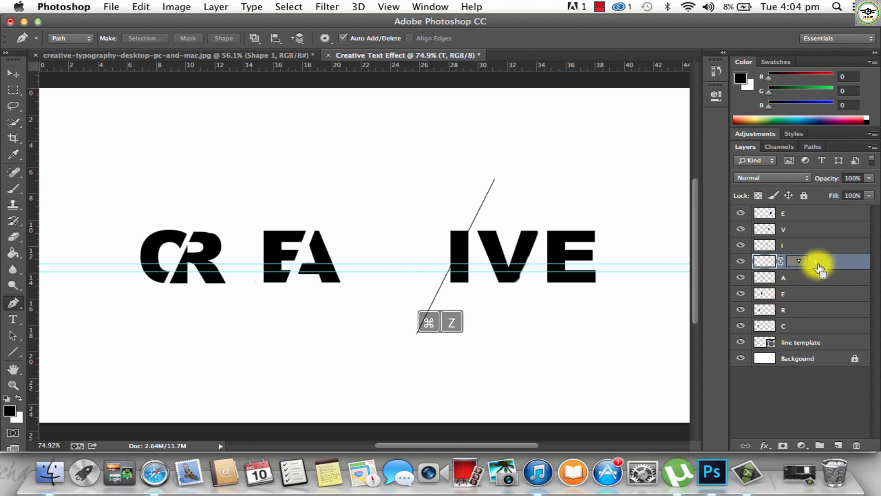
key("super+z")
key("super+z")
key("super+z")
key("super+z")
key("super+z")
key("super+z")
key("super+z")
key("super+z")
key("super+z")
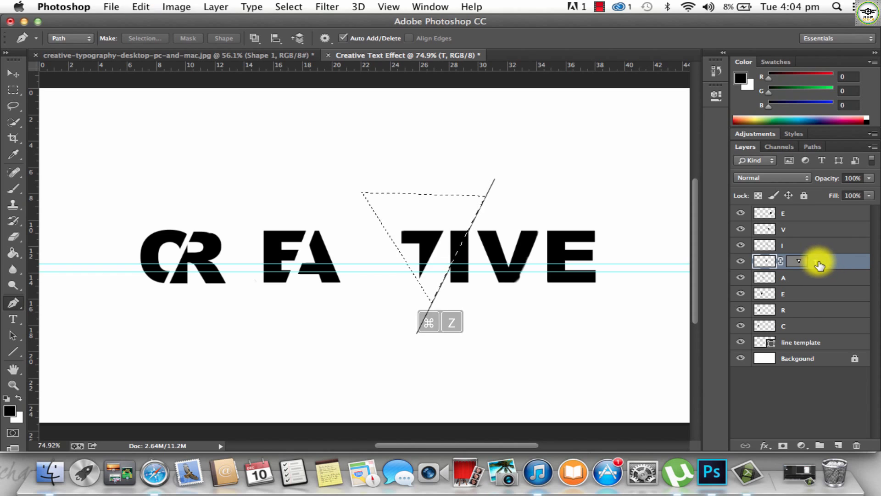
key("alt+super+z")
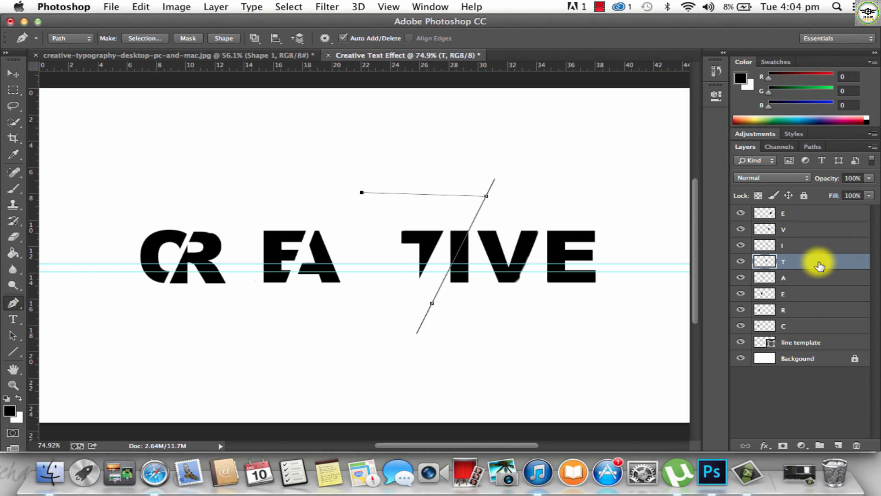
Close the path with the I layer active, make it a selection with 0 pixels feather, and cut the area from the I.
left_click(806, 245)
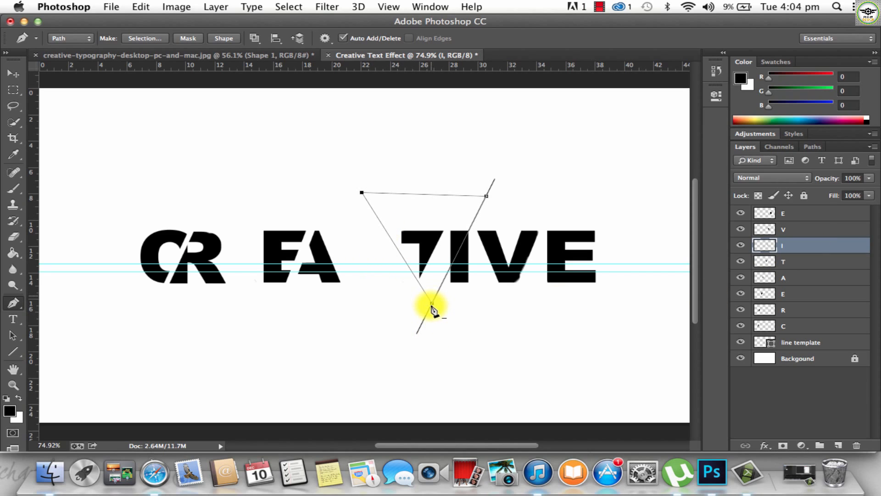
right_click(427, 228)
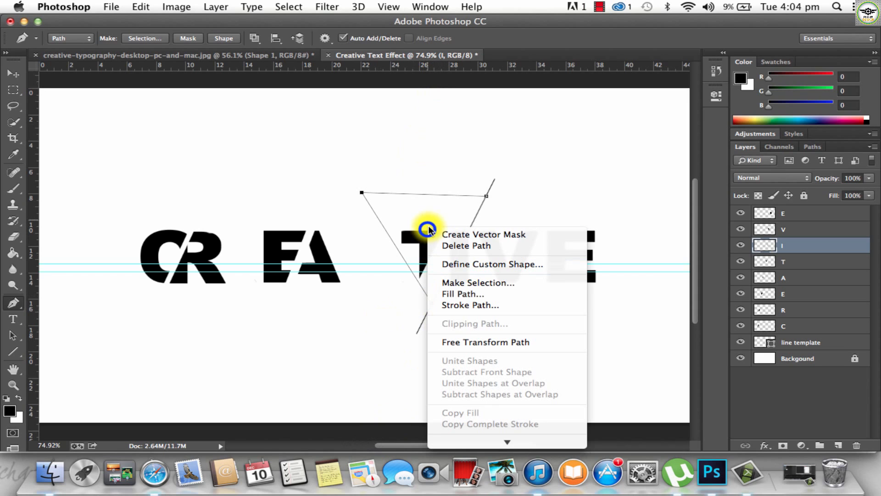
left_click(464, 283)
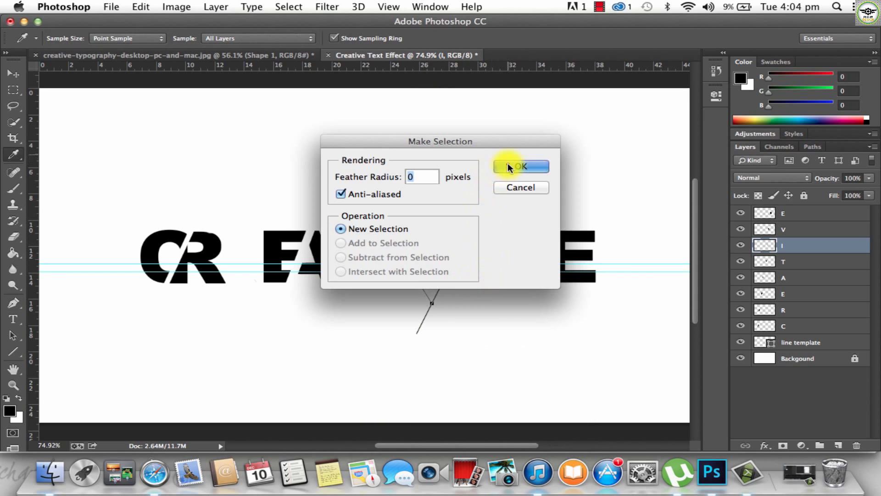
left_click(510, 165)
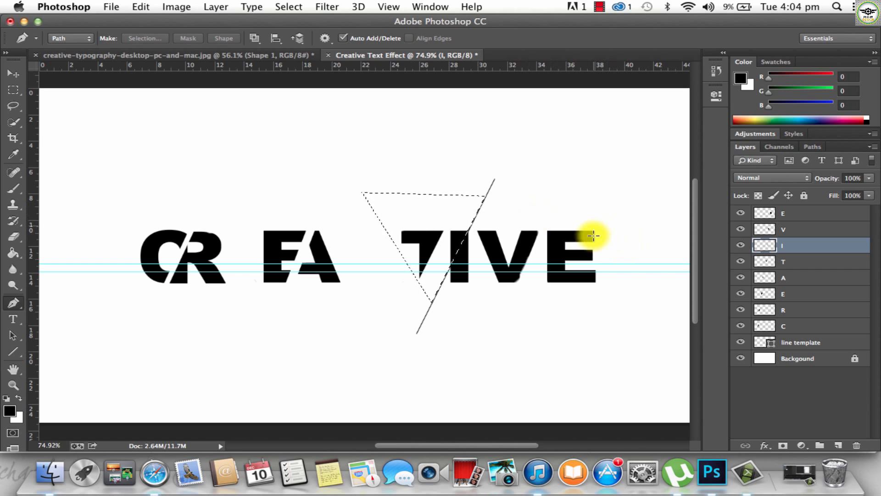
right_click(427, 219)
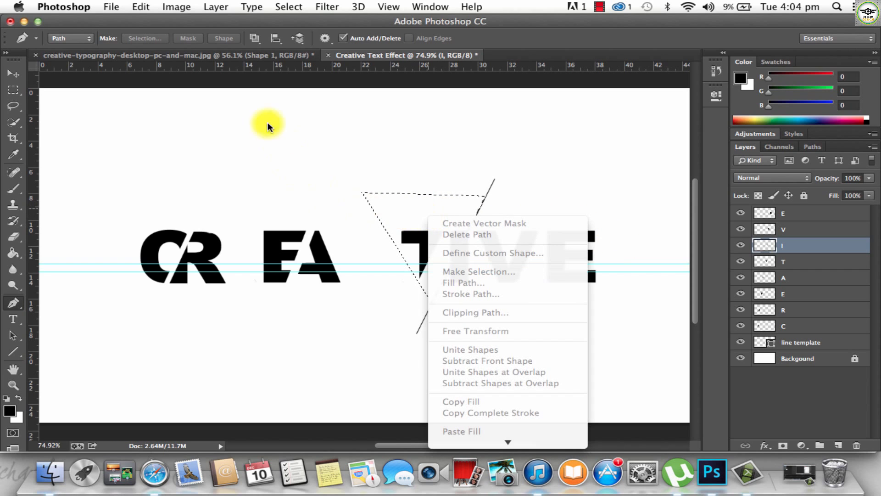
left_click(111, 6)
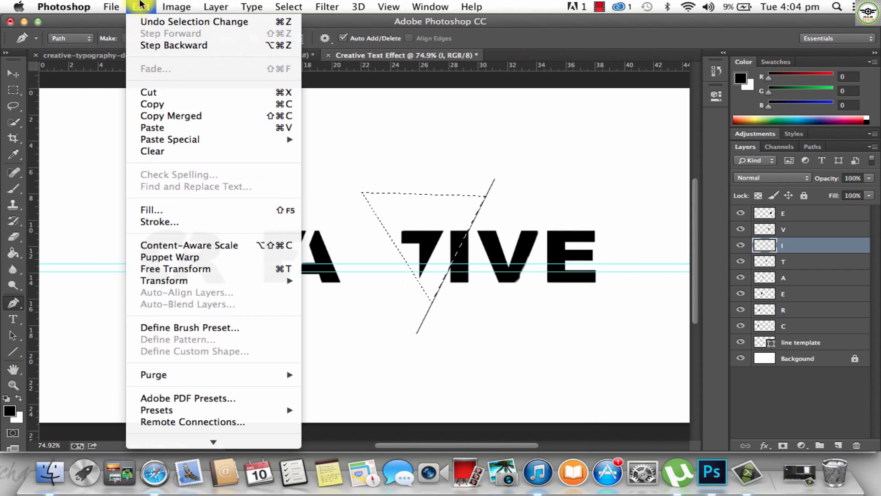
left_click(156, 93)
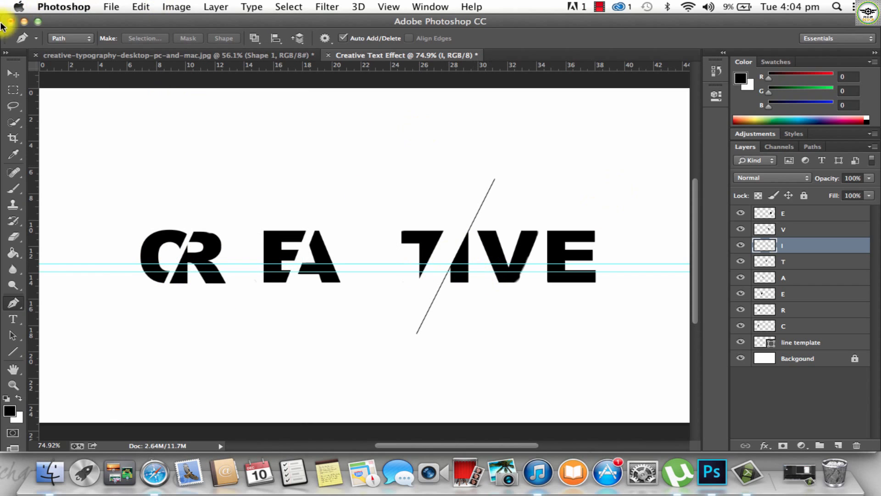
Move the T layer right toward the I's slanted edge and compare the spacing with the reference artwork.
left_click(13, 73)
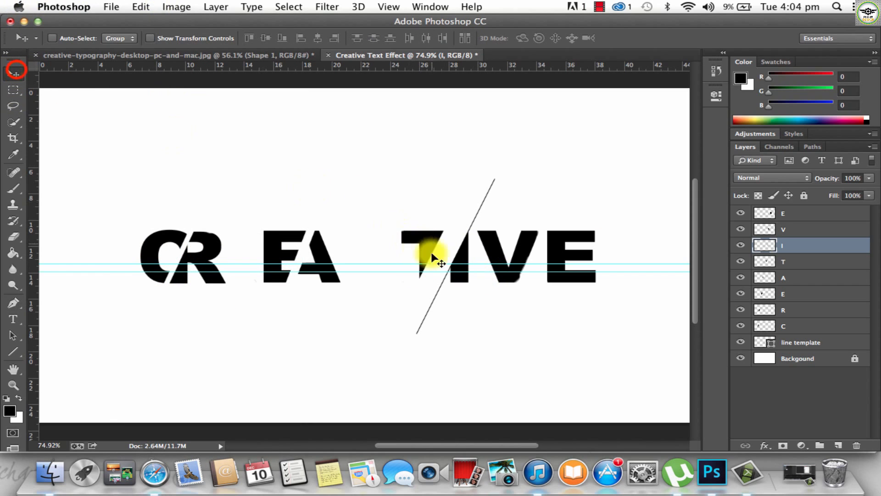
left_click(840, 263)
mouse_move(418, 281)
left_mouse_down()
mouse_move(409, 276)
mouse_move(430, 277)
mouse_move(421, 281)
left_mouse_up()
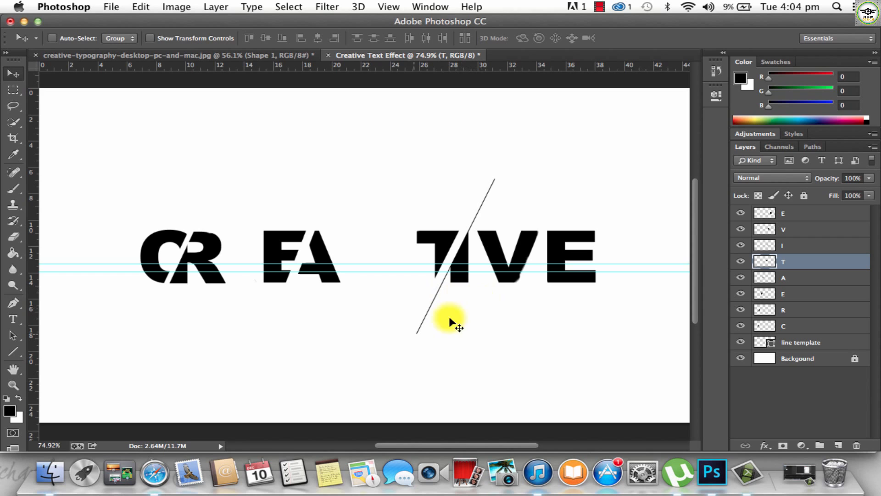
left_click(176, 54)
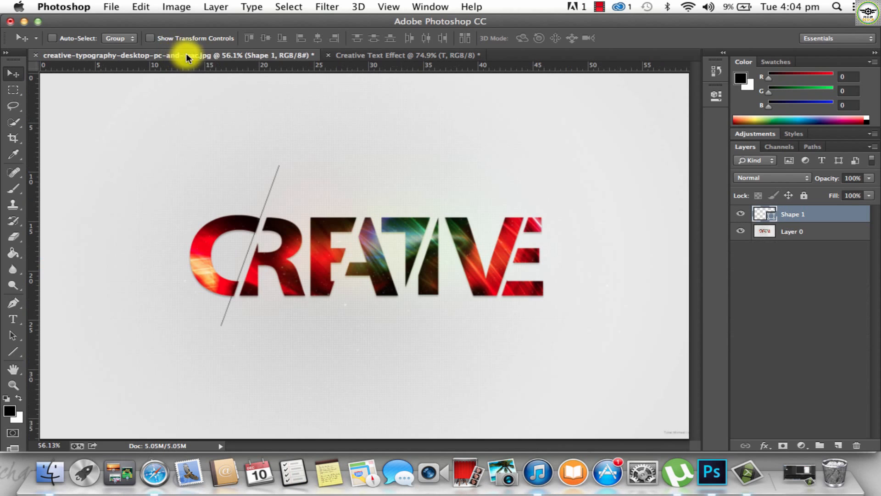
left_click(370, 54)
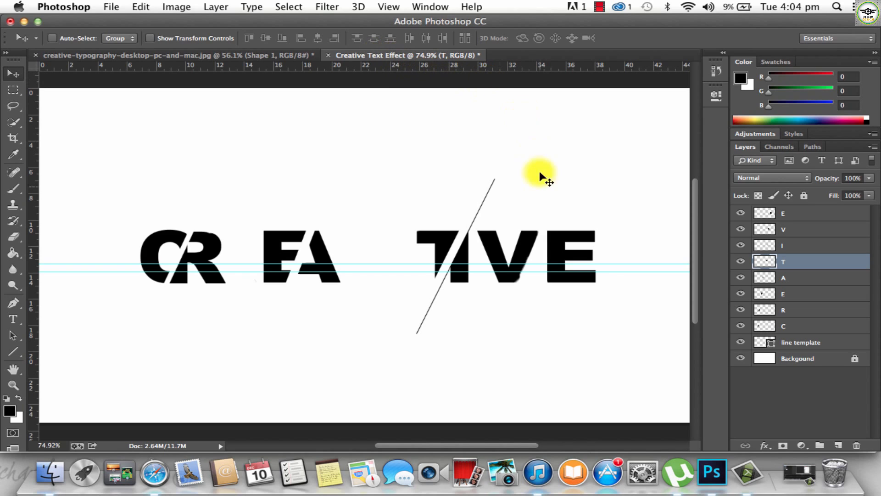
Nudge the T further right until only a narrow diagonal gap separates it from the I.
key("Right")
key("Right")
key("Right")
key("Right")
key("Right")
key("Right")
key("Right")
key("Right")
key("Right")
key("Right")
key("Right")
key("Right")
key("Right")
key("Right")
key("Right")
key("Right")
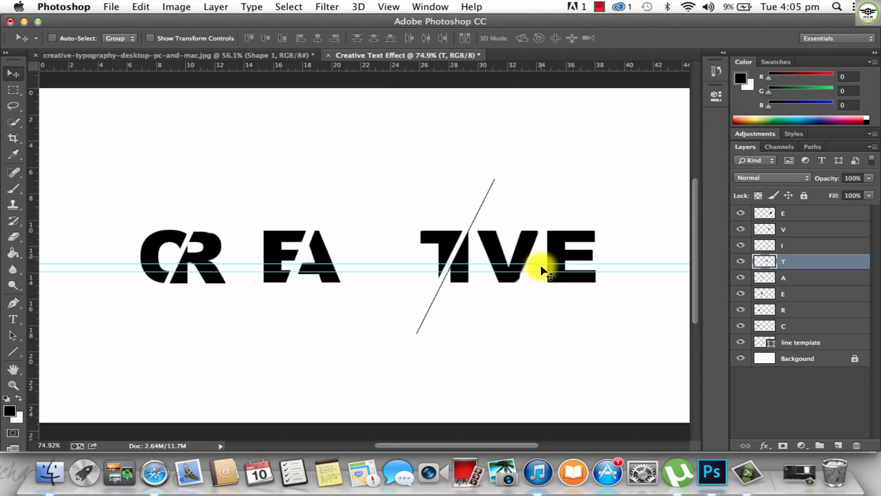
key("Right")
key("Right")
key("Right")
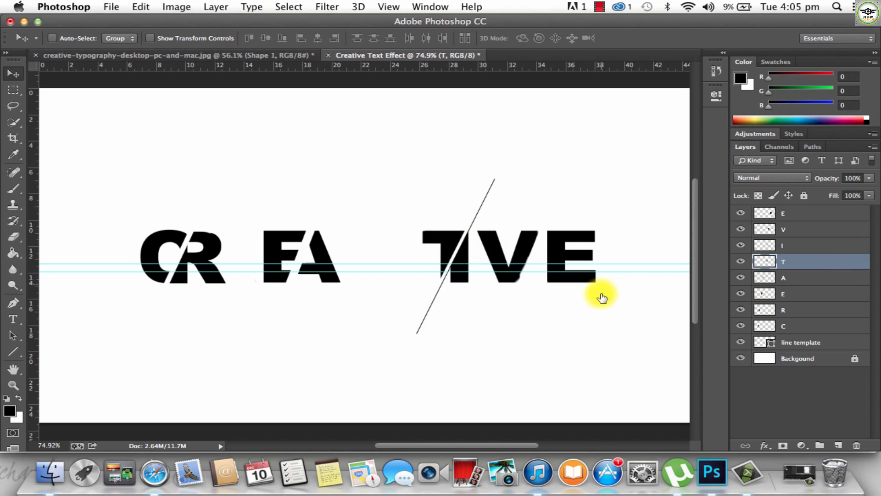
Narrow the T slightly from its left side with Free Transform and apply the transformation.
key("super+t")
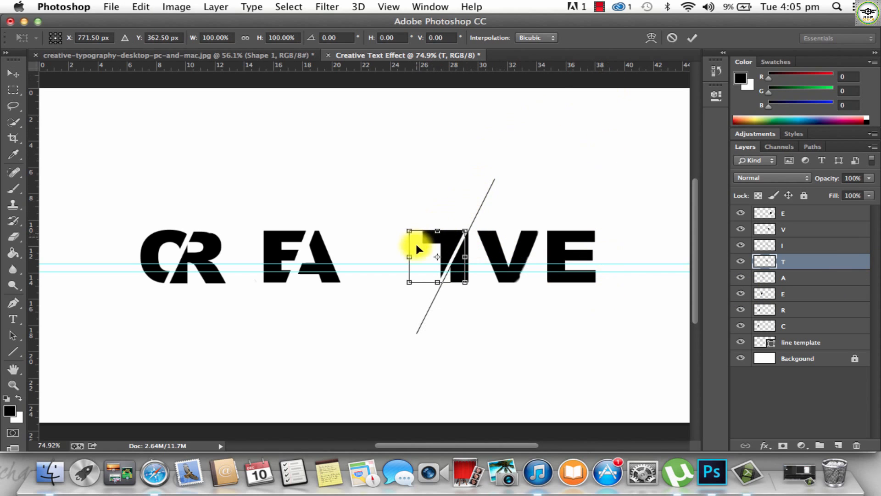
left_click_drag(409, 255, 419, 257)
left_click(692, 37)
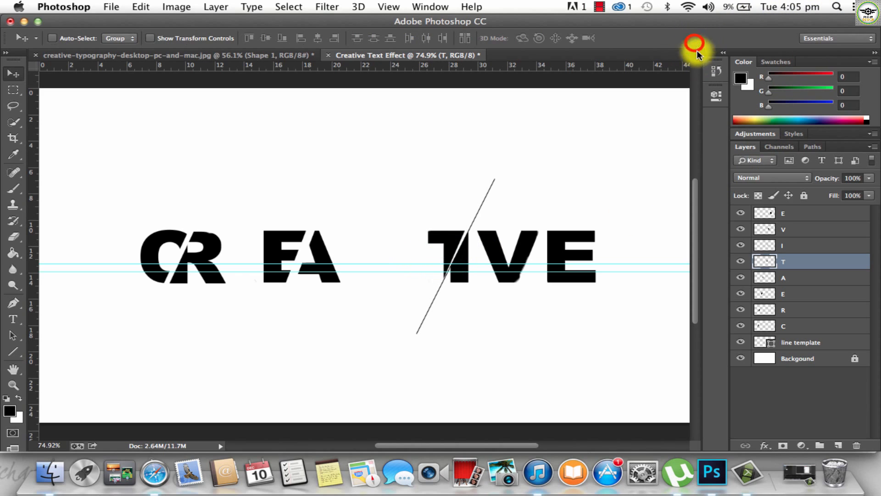
Narrow the I slightly from its right side with Free Transform and apply the transformation.
left_click(808, 245)
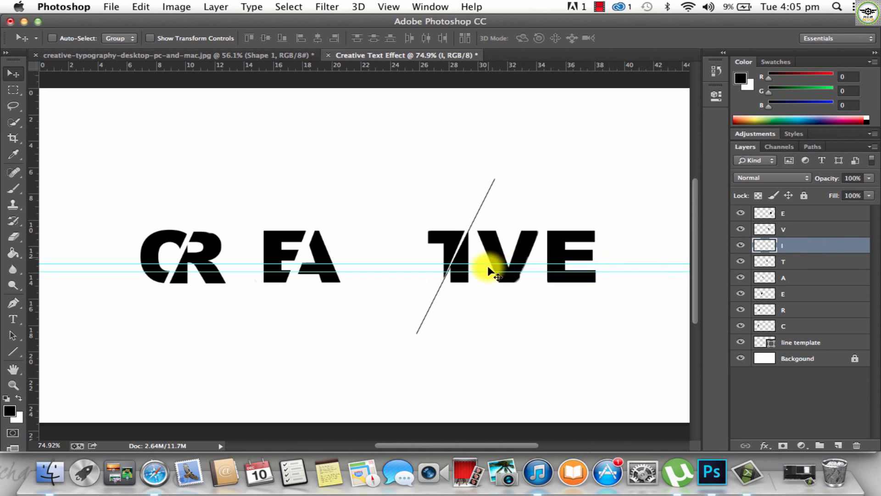
key("super+t")
left_click_drag(472, 256, 468, 256)
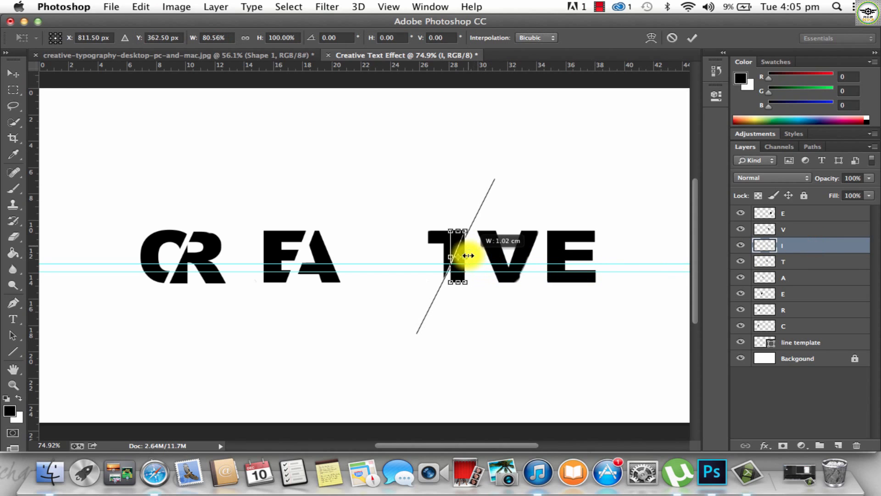
left_click(692, 38)
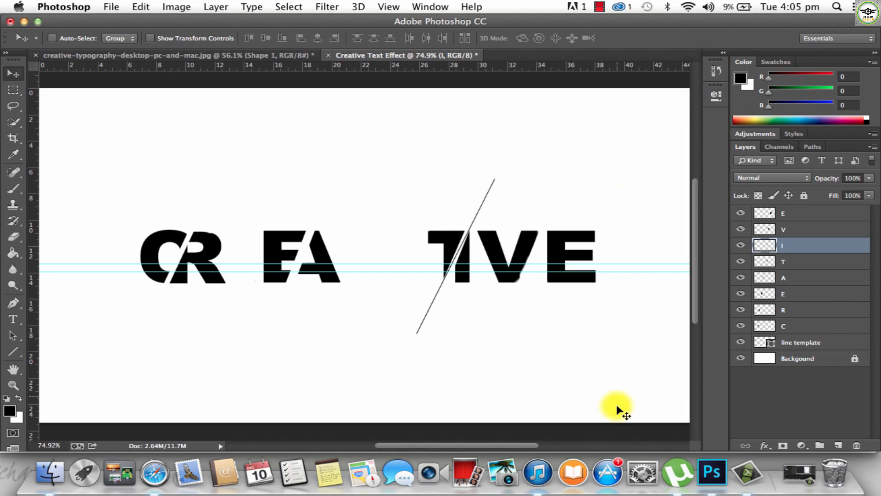
Hide the guides and the line template, and compare the joined T and I with the reference artwork.
key("super+semicolon")
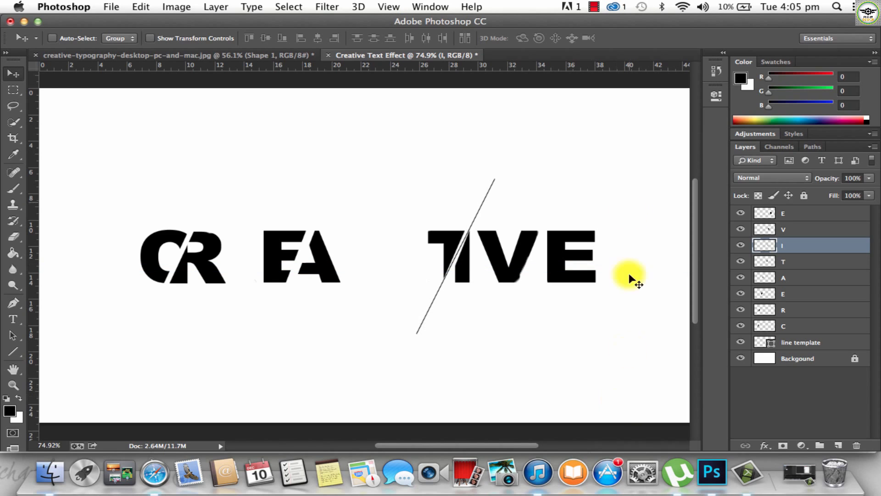
left_click(740, 342)
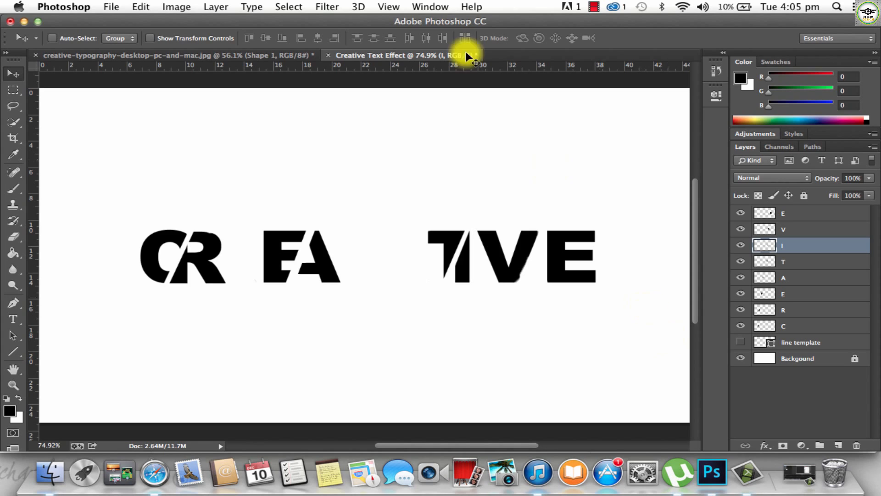
left_click(156, 52)
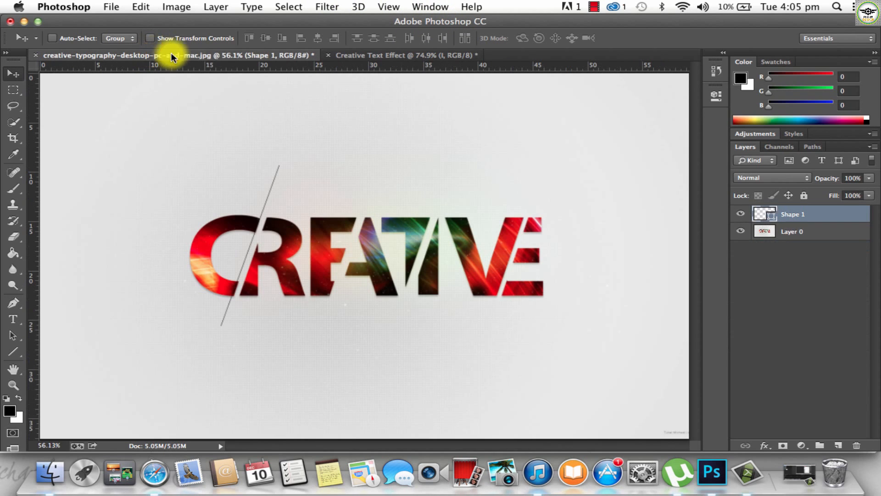
left_click(409, 55)
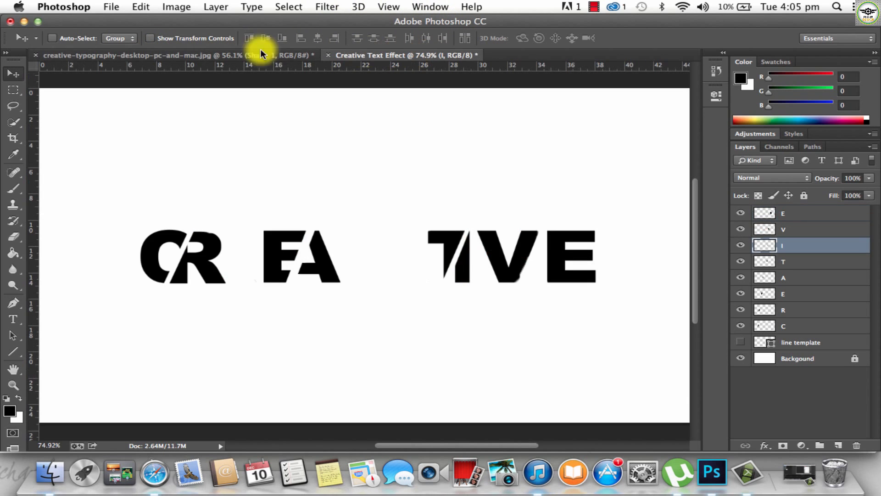
left_click(75, 52)
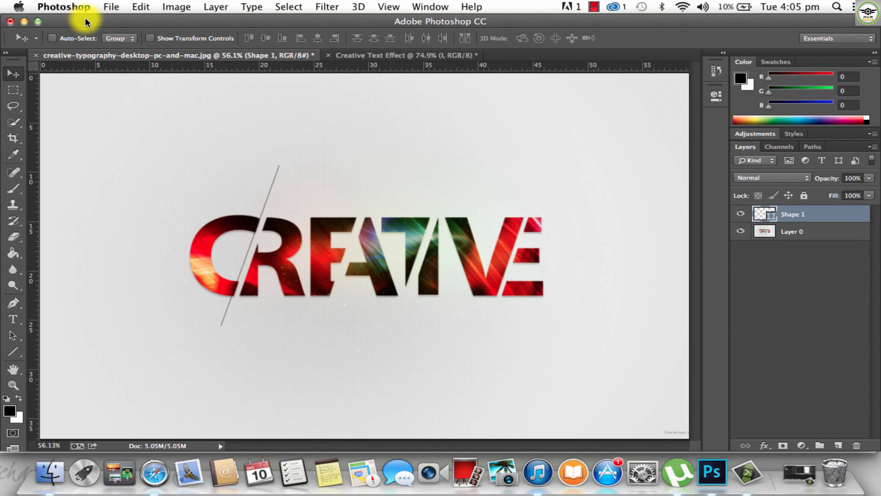
left_click(404, 58)
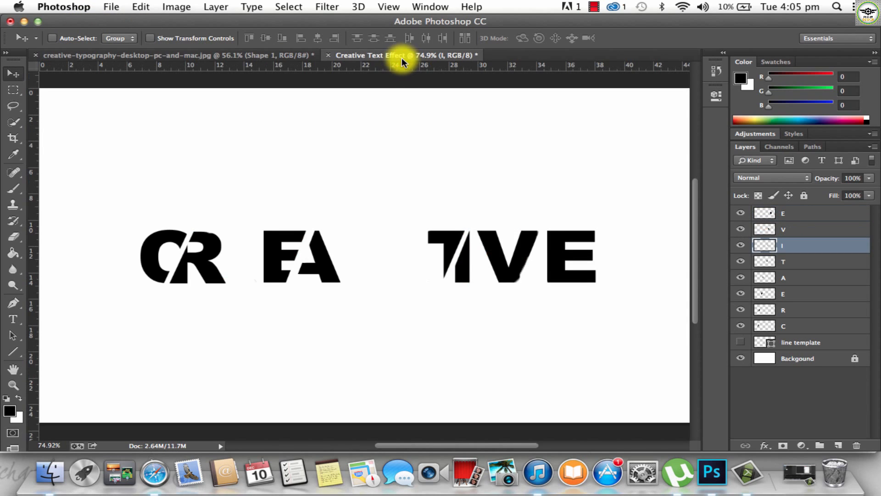
left_click(196, 54)
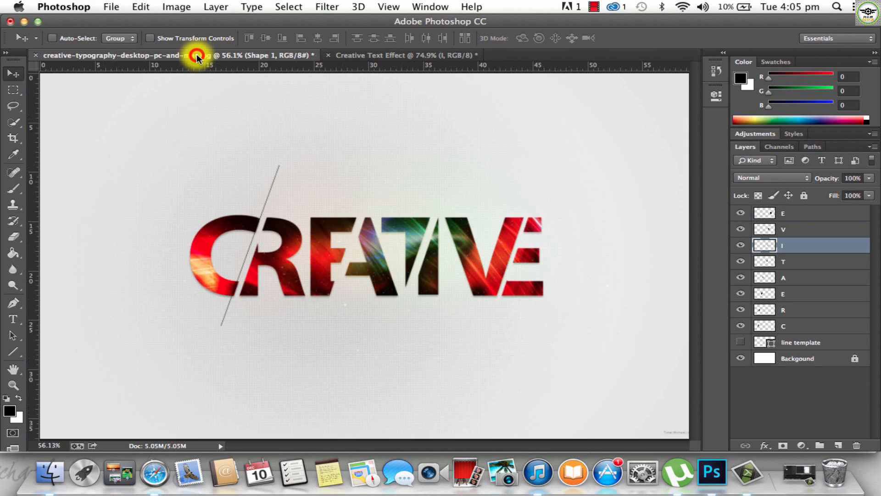
left_click(373, 57)
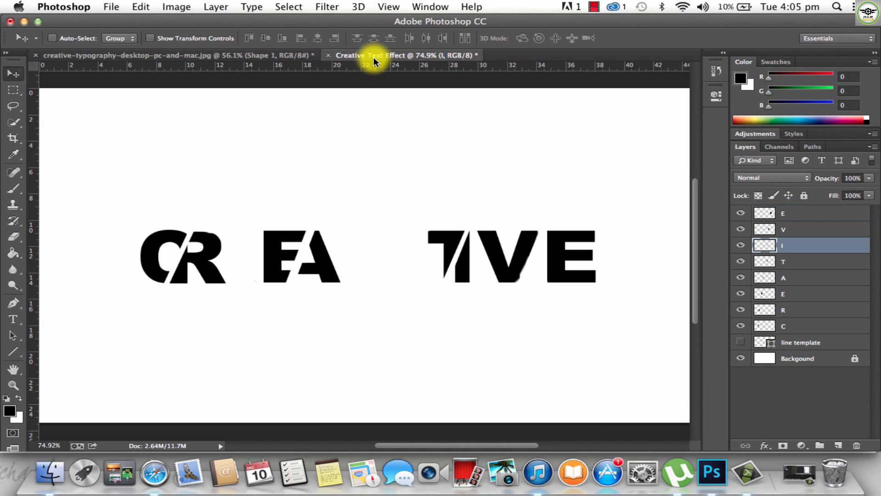
Move the T and I layers together left beside the A, and the C and R layers together right beside the first E.
left_click(794, 263, "shift")
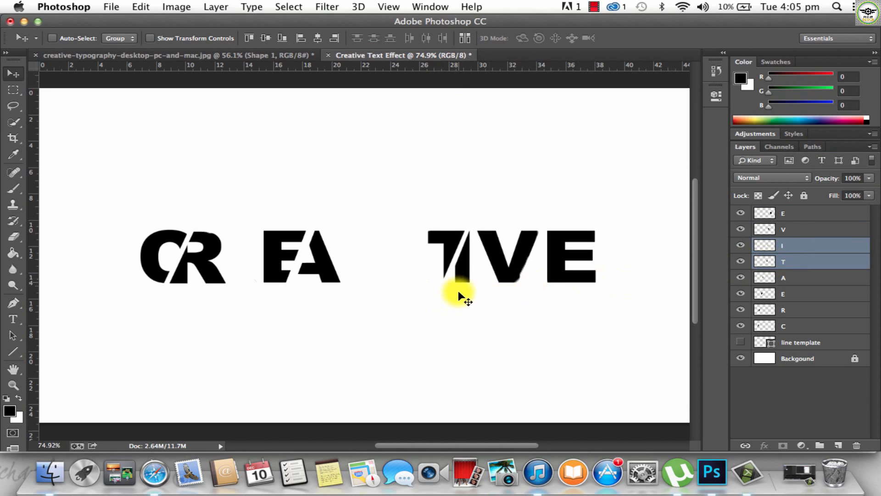
left_click_drag(458, 291, 363, 294)
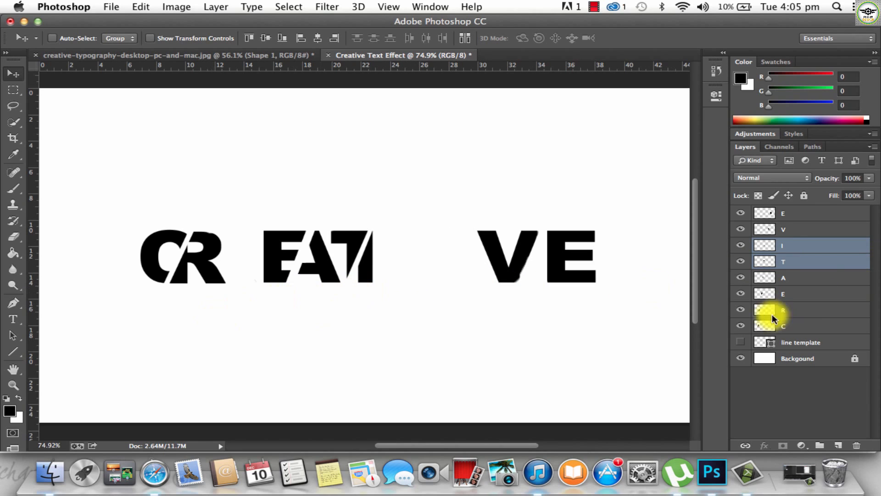
left_click(806, 326)
left_click(802, 310, "shift")
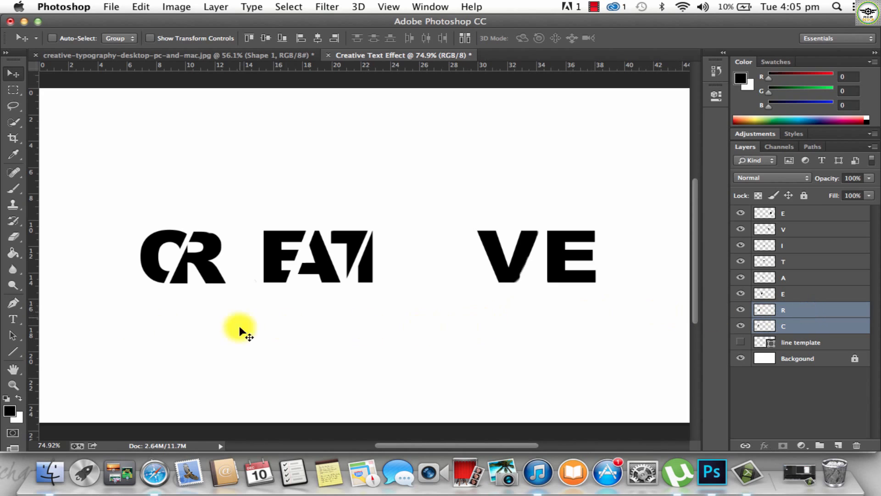
left_click_drag(218, 313, 246, 315)
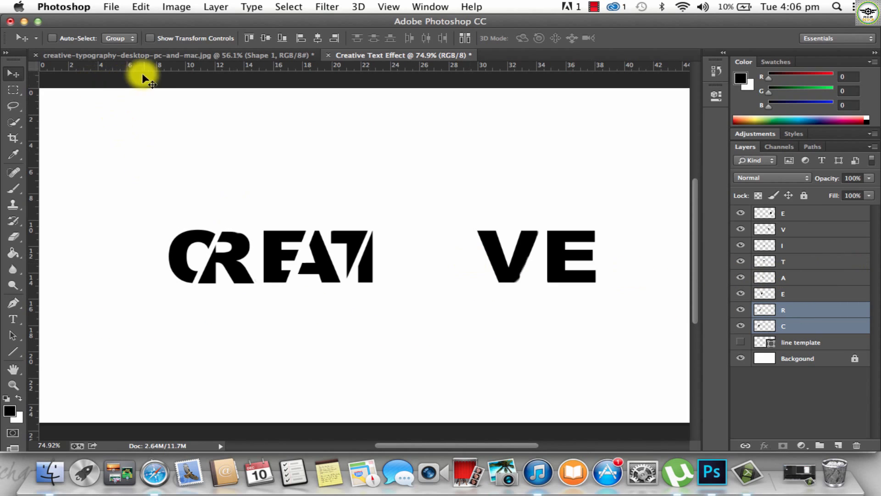
Compare the letter arrangement with the reference artwork, and make the line template visible again with its layer selected.
left_click(164, 56)
left_click(373, 56)
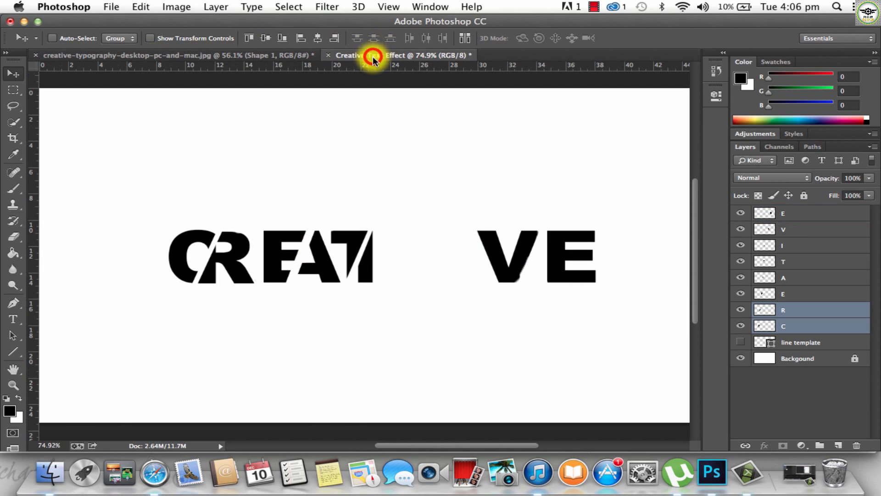
left_click(128, 55)
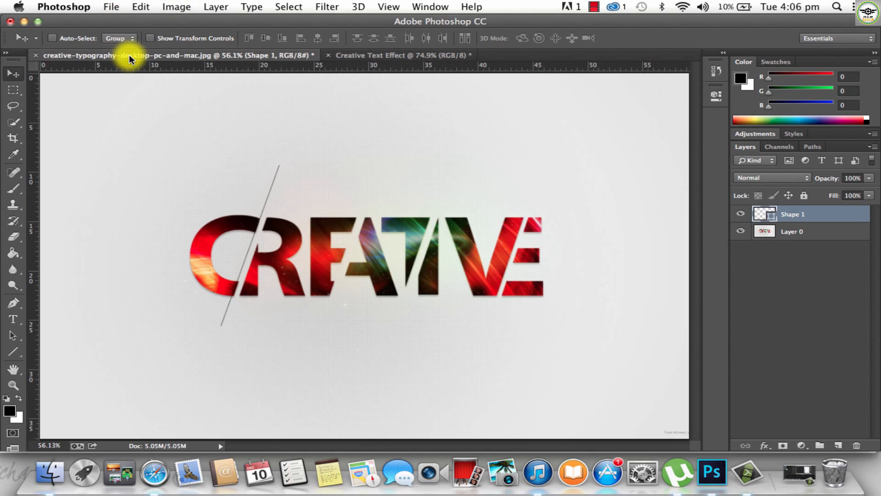
left_click(405, 49)
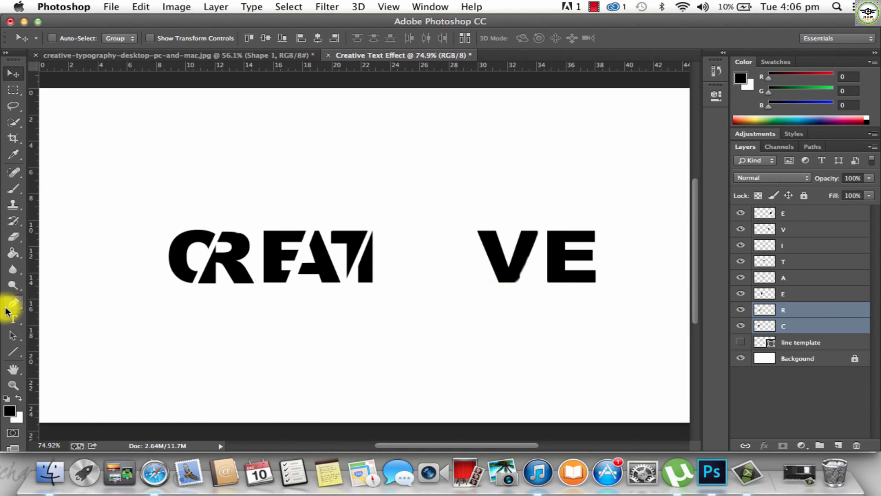
left_click(12, 351)
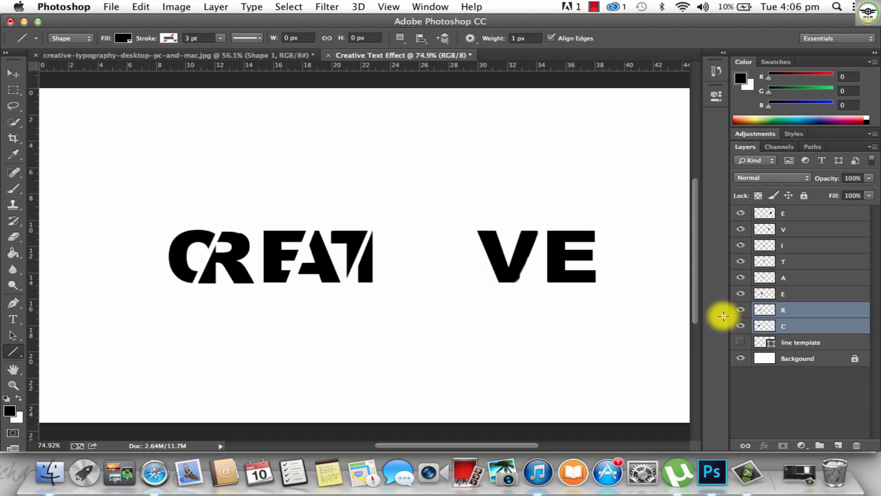
left_click(828, 341)
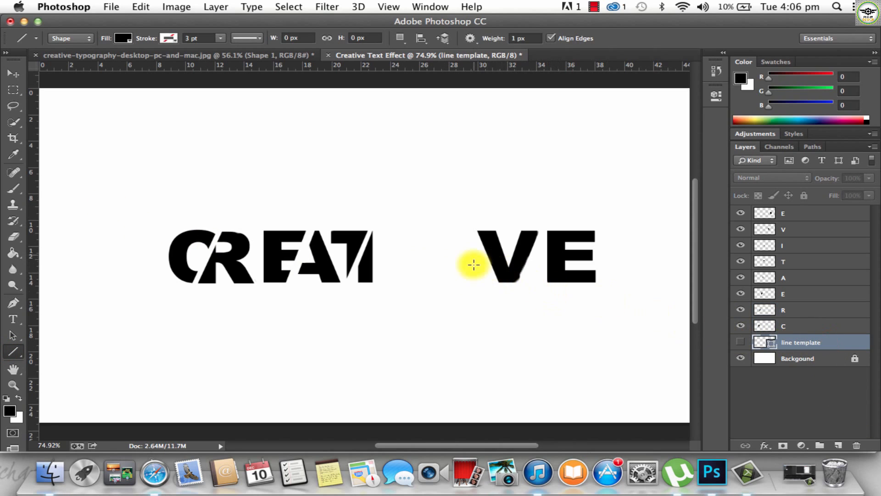
left_click(11, 386)
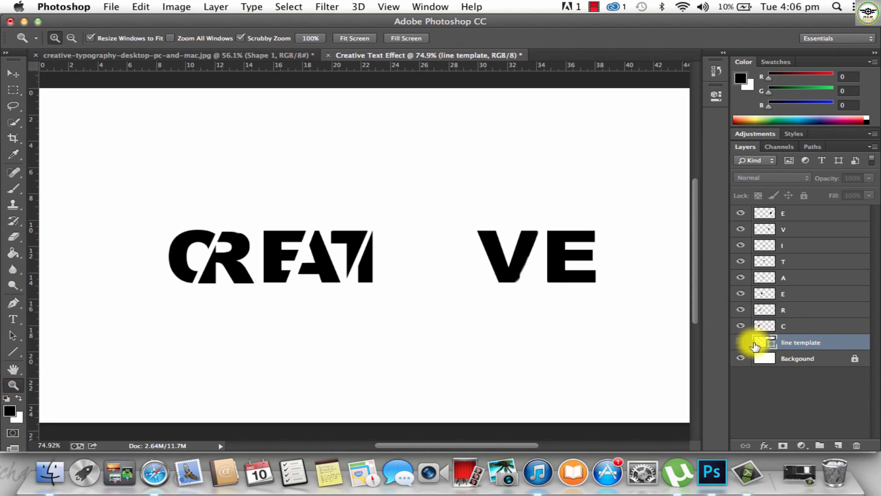
left_click(740, 341)
left_click(11, 369)
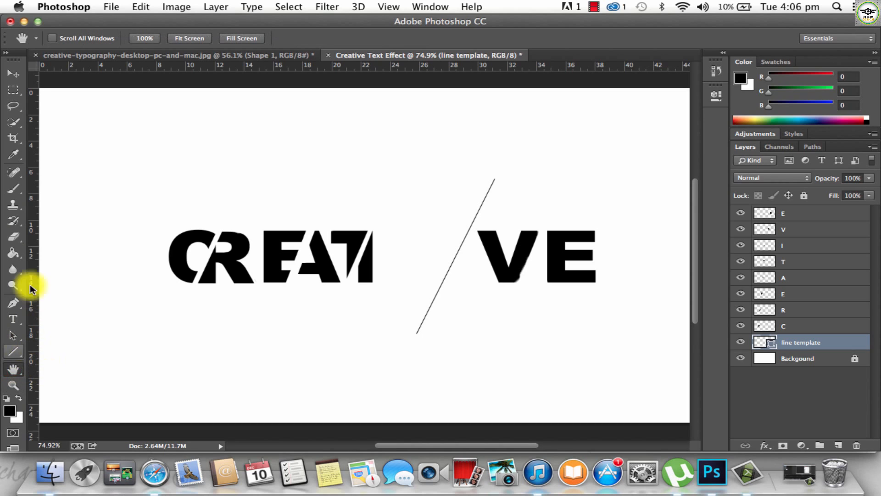
left_click(8, 73)
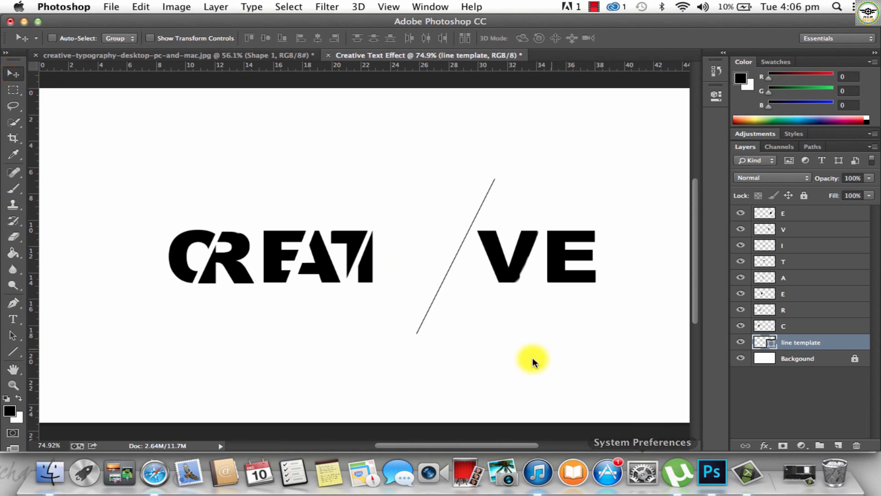
Move the line template onto the V's right slanted edge, rotate it to -2.29 degrees to match, and apply the transformation.
left_click_drag(486, 320, 558, 322)
key("super+t")
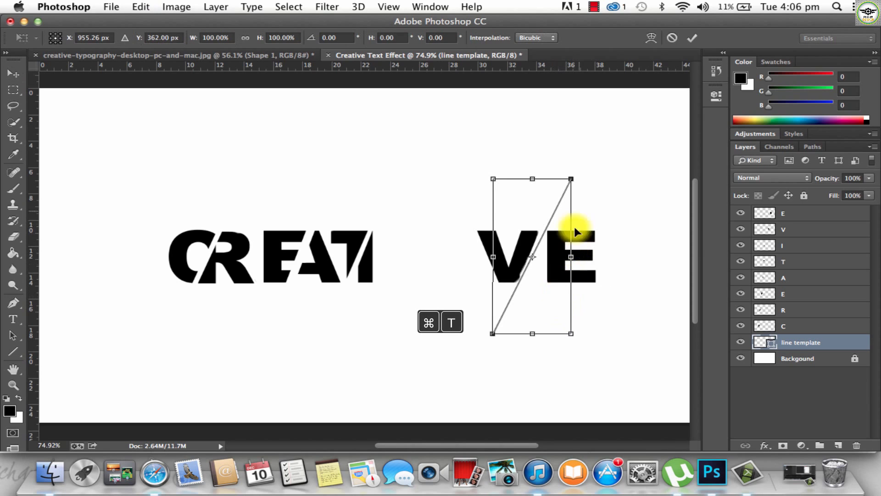
mouse_move(578, 169)
left_mouse_down()
mouse_move(566, 165)
mouse_move(574, 163)
left_mouse_up()
left_click_drag(559, 199, 549, 207)
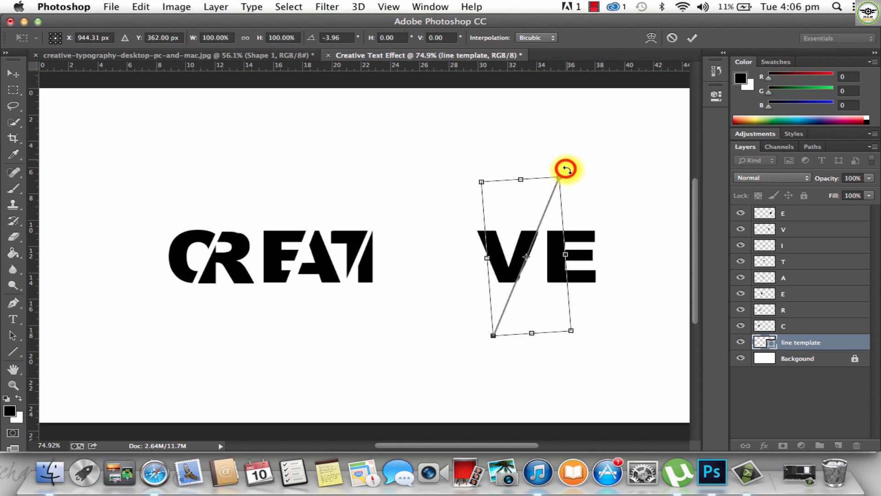
left_click_drag(567, 169, 566, 173)
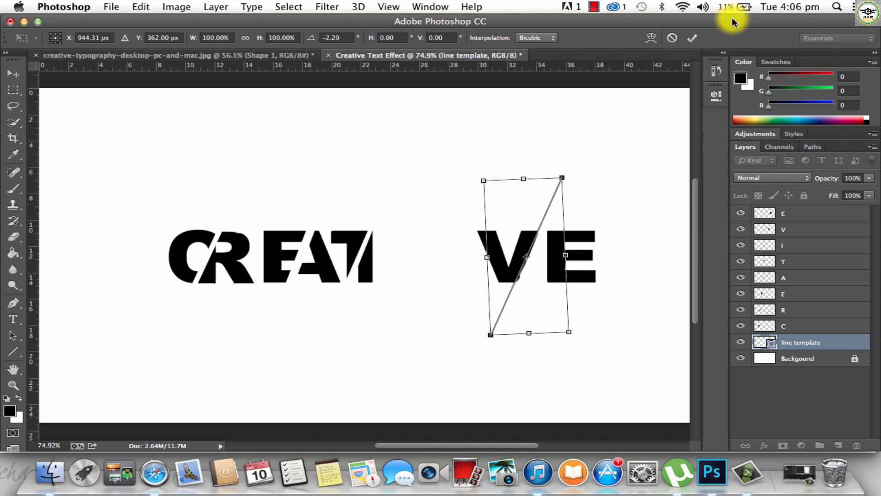
left_click(692, 38)
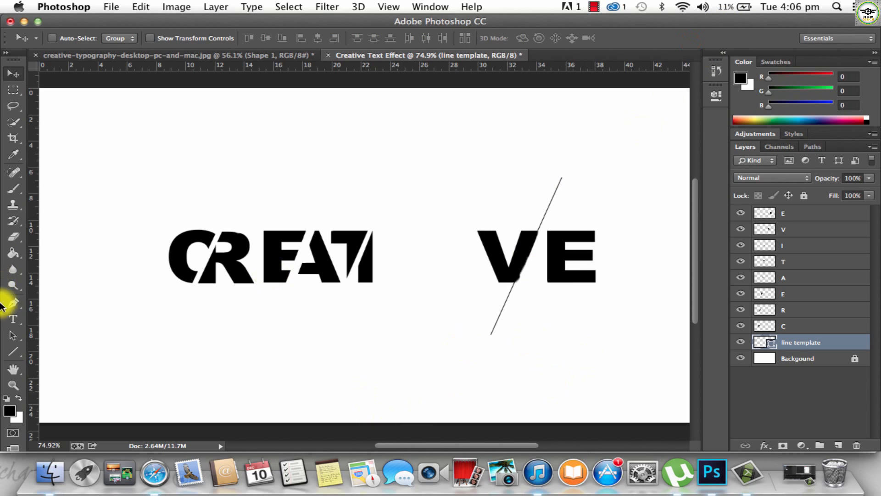
With the V layer active, draw a closed triangular Pen path along the slanted line, enclosing the area to the right of the V's edge.
left_click(814, 262)
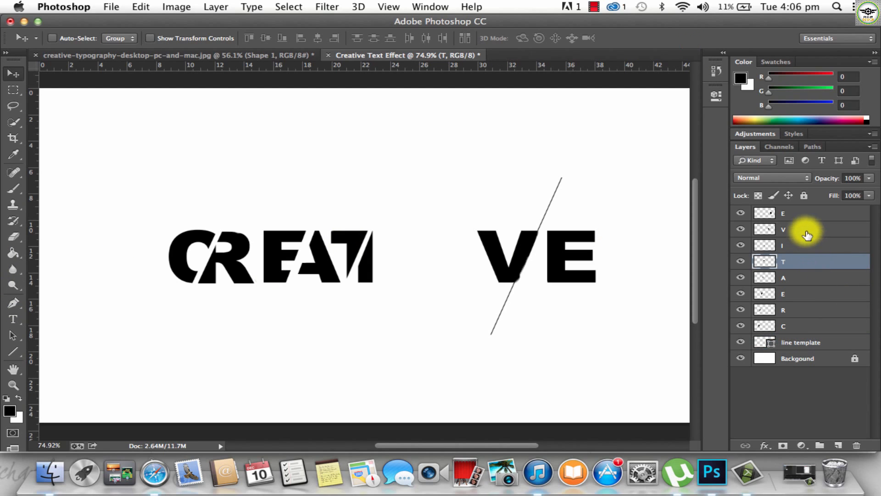
left_click(803, 230)
left_click(13, 312)
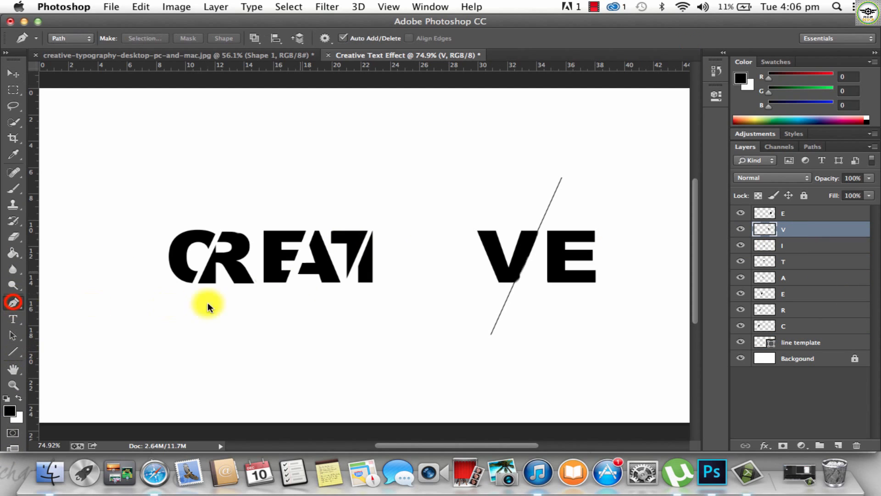
left_click(504, 305)
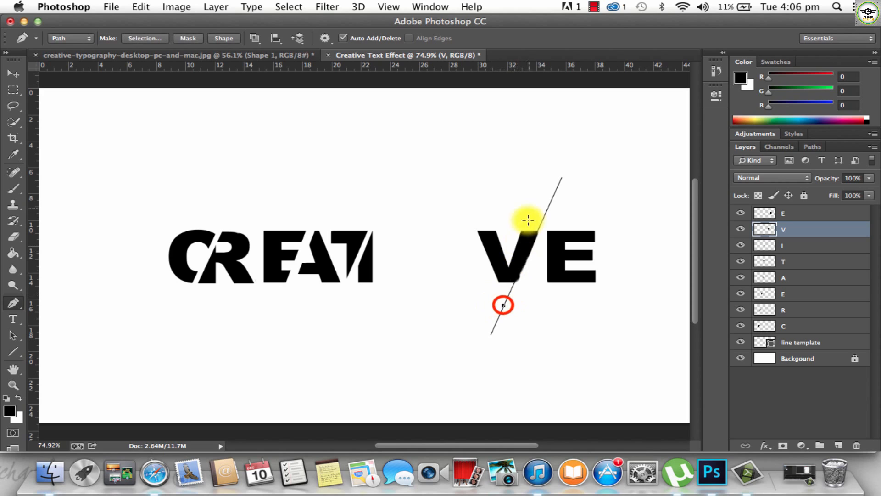
left_click(552, 201)
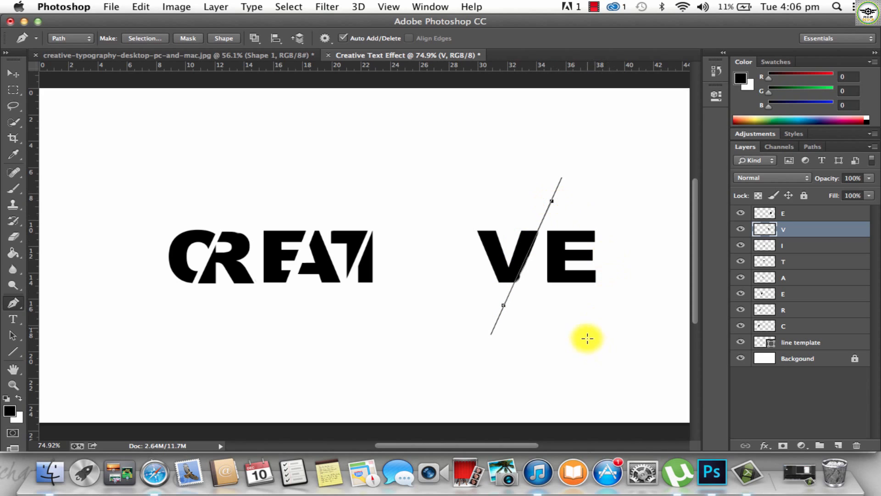
left_click(588, 330)
left_click(503, 304)
Make the path a new selection with 0 pixels feather and cut the selected area from the V.
right_click(502, 305)
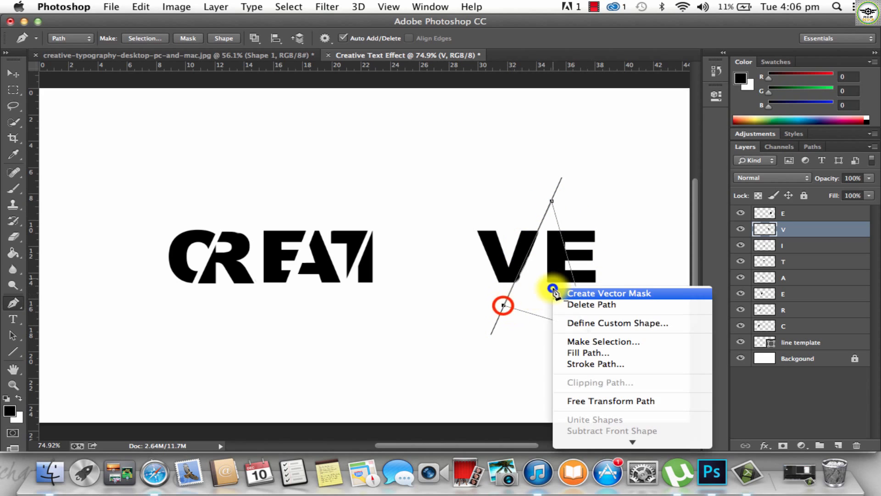
left_click(577, 339)
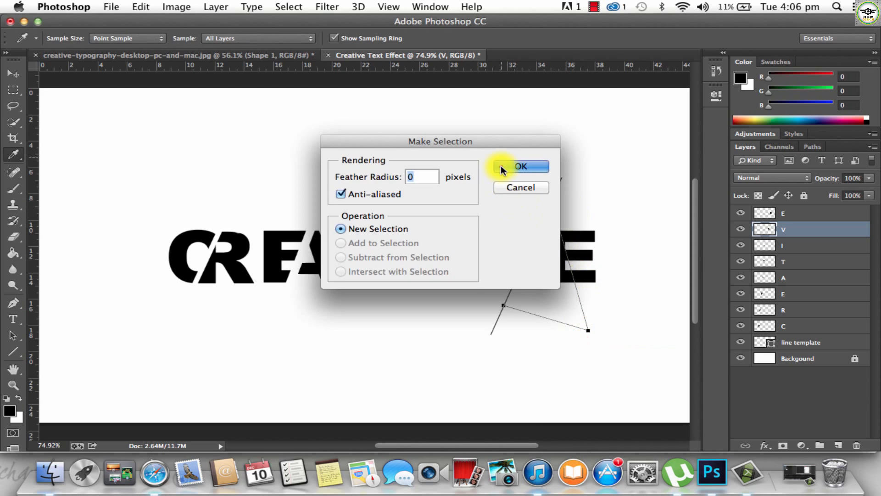
left_click(520, 166)
key("super+x")
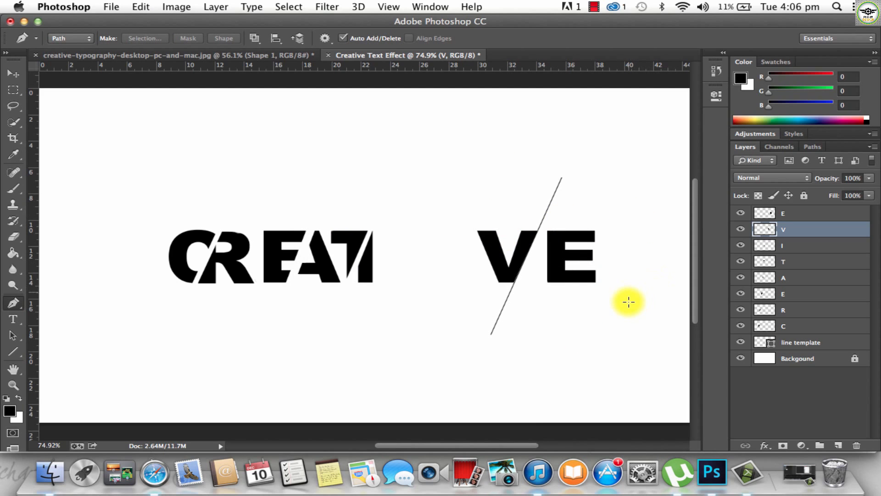
Merge the V layer down into the I layer.
key("super+e")
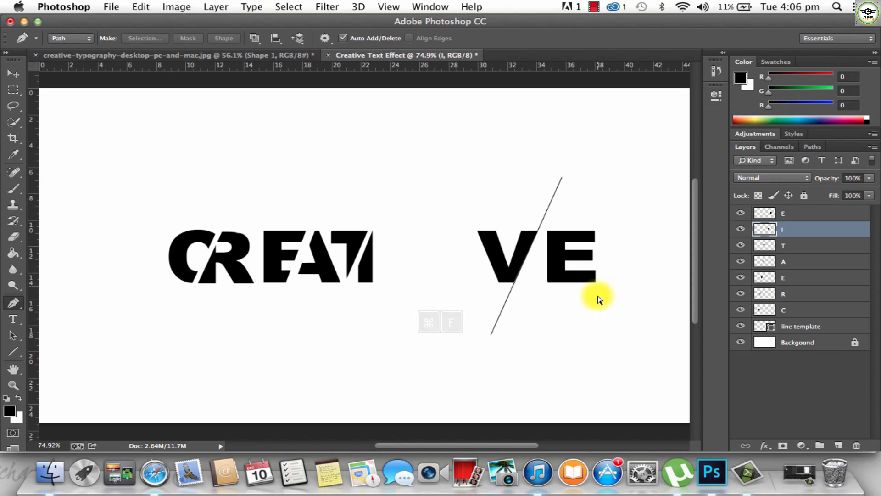
Undo the last layer merge, select the final E layer, and hide the line template.
key("super+z")
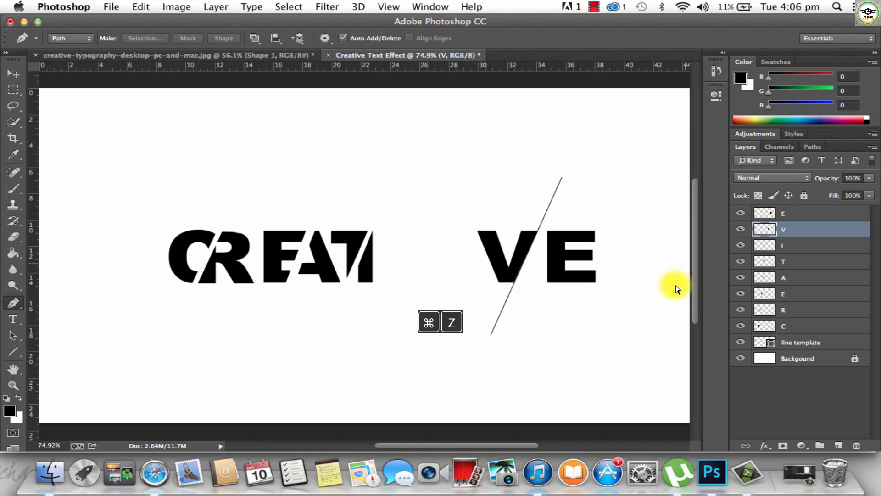
left_click(804, 216)
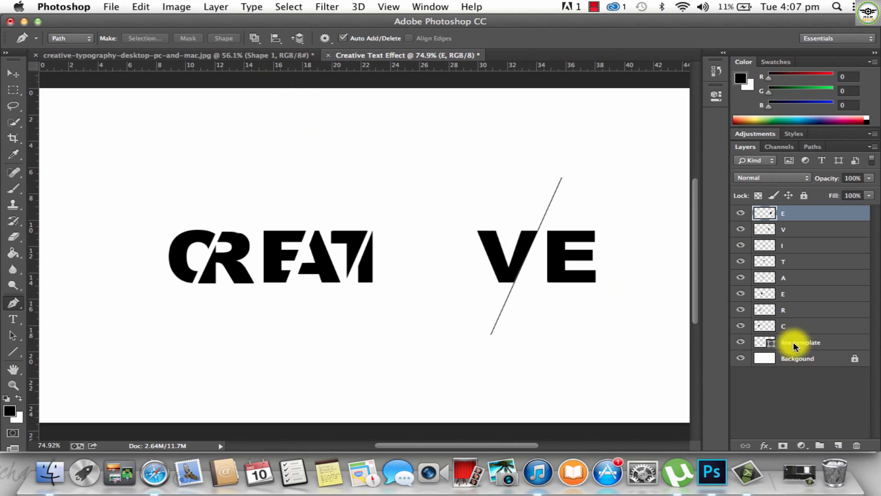
left_click(740, 341)
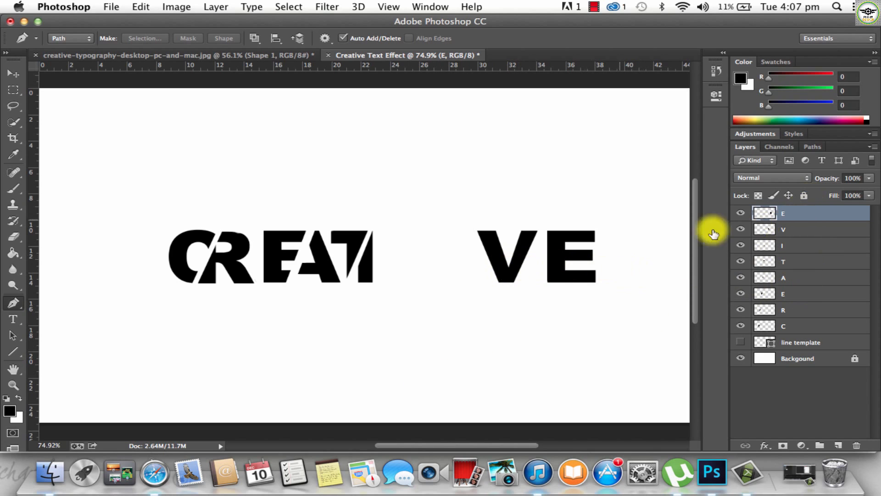
Move the V right until it overlaps the final E, and compare the spacing with the reference creative-typography image.
left_click(15, 74)
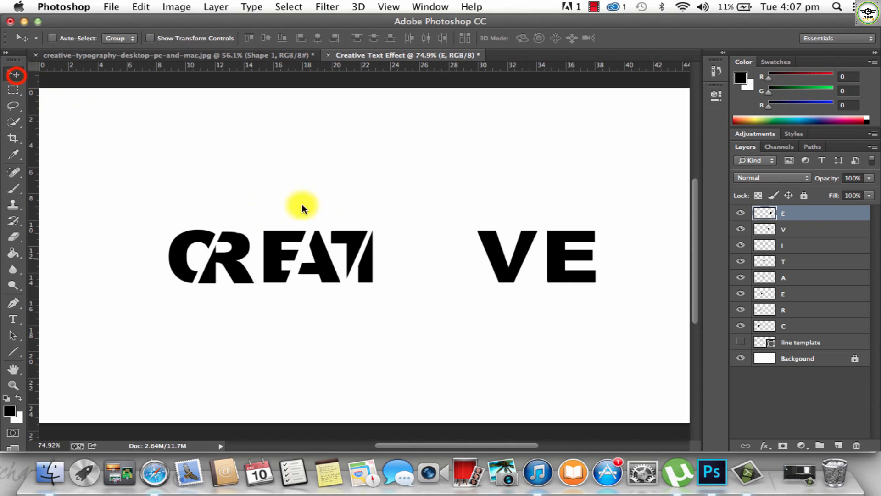
double_click(807, 228)
left_click(796, 90)
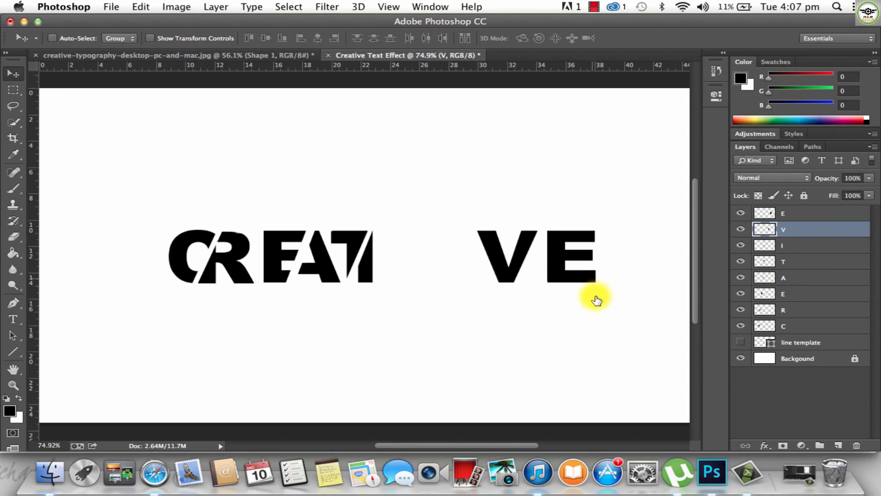
left_click_drag(503, 260, 536, 259)
left_click(144, 56)
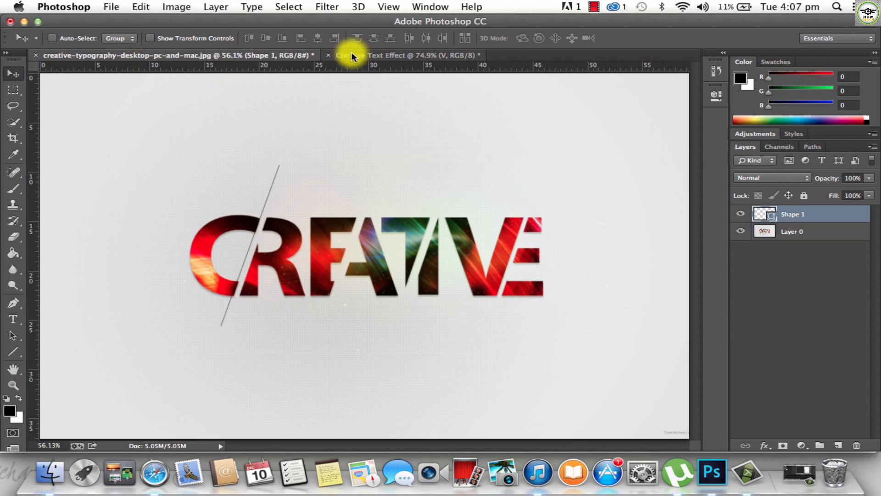
left_click(402, 60)
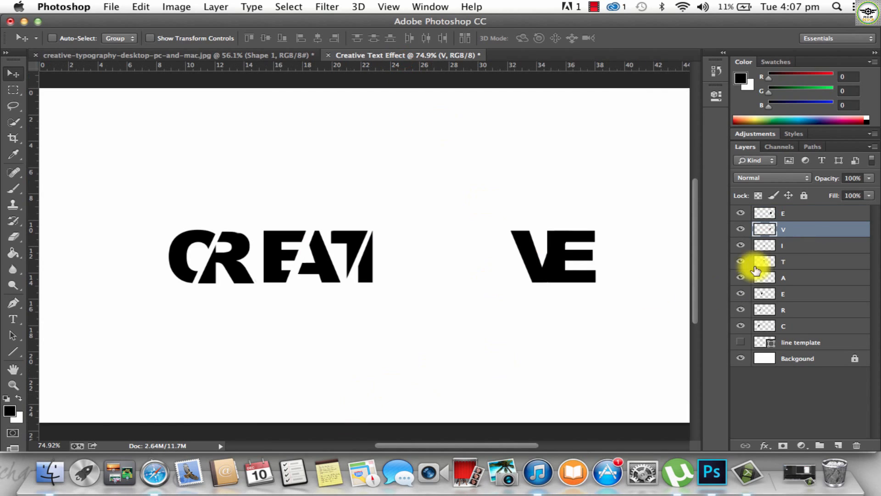
Show the line template and move it onto the V's right slanted edge, crossing the final E.
left_click(740, 342)
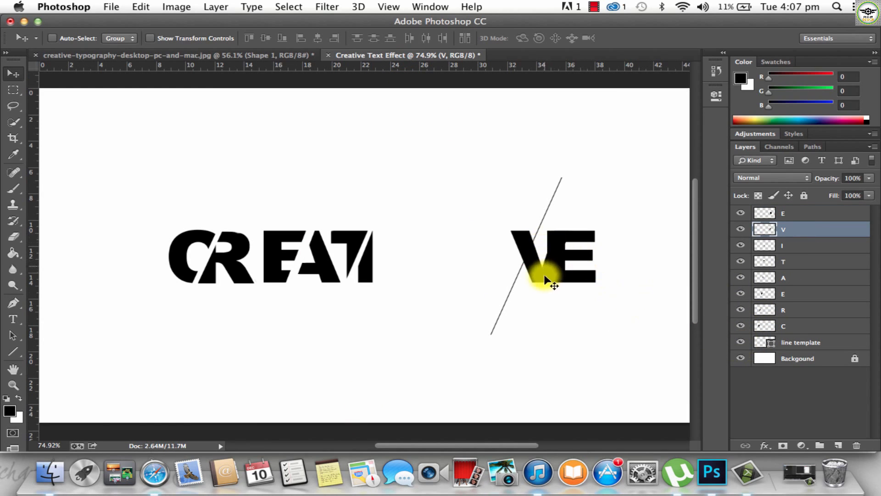
left_click_drag(538, 289, 543, 292)
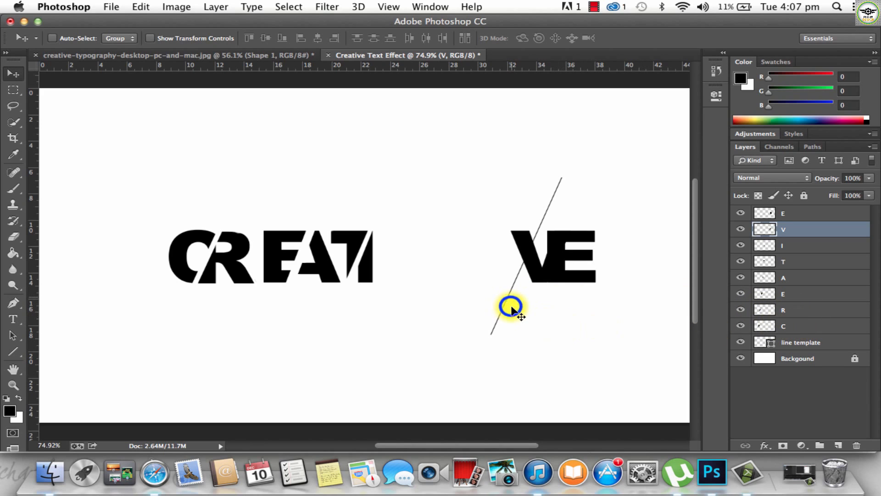
left_click(807, 343)
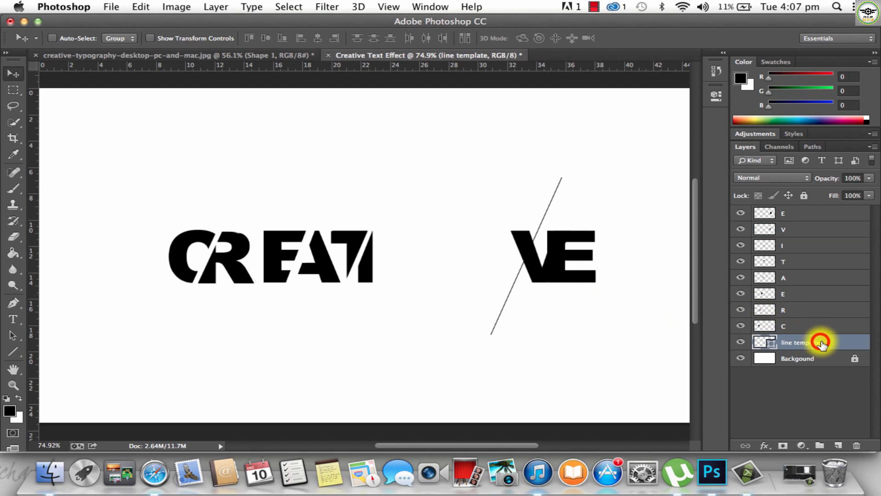
left_click_drag(505, 324, 544, 330)
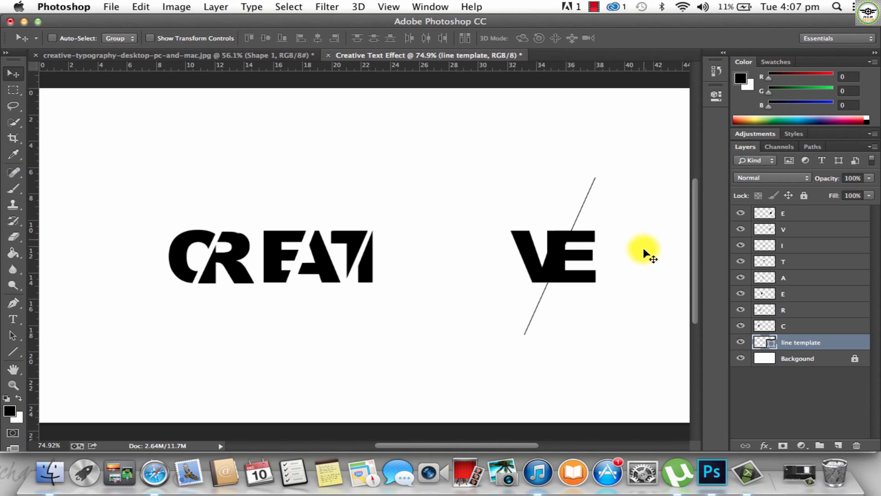
With the final E layer active, draw a closed triangular Pen path along the slanted line, enclosing the area to its left.
left_click(14, 301)
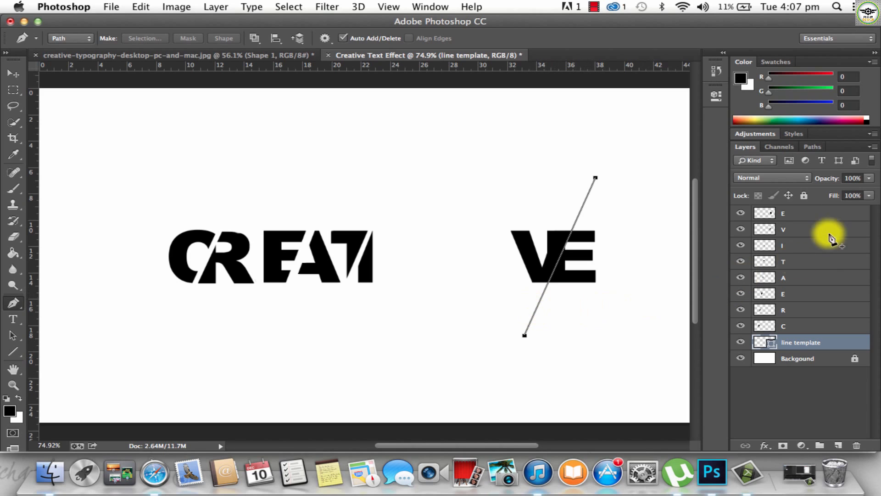
left_click(831, 213)
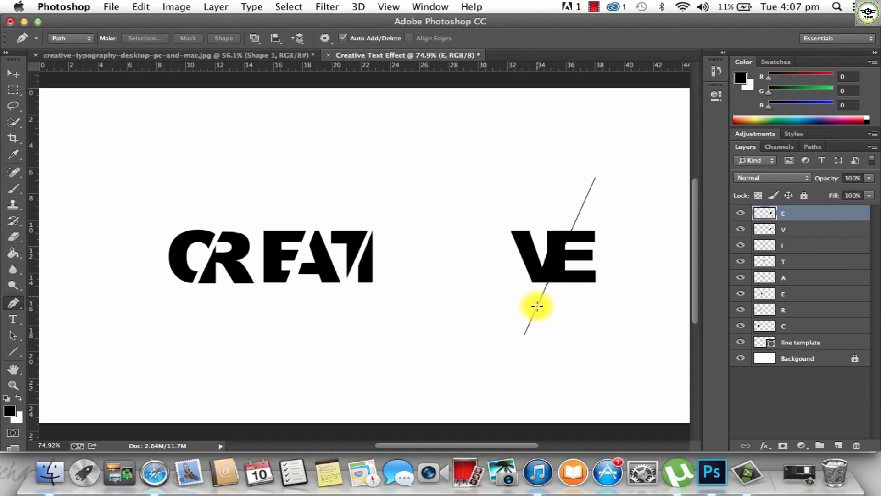
left_click(536, 306)
left_click(586, 199)
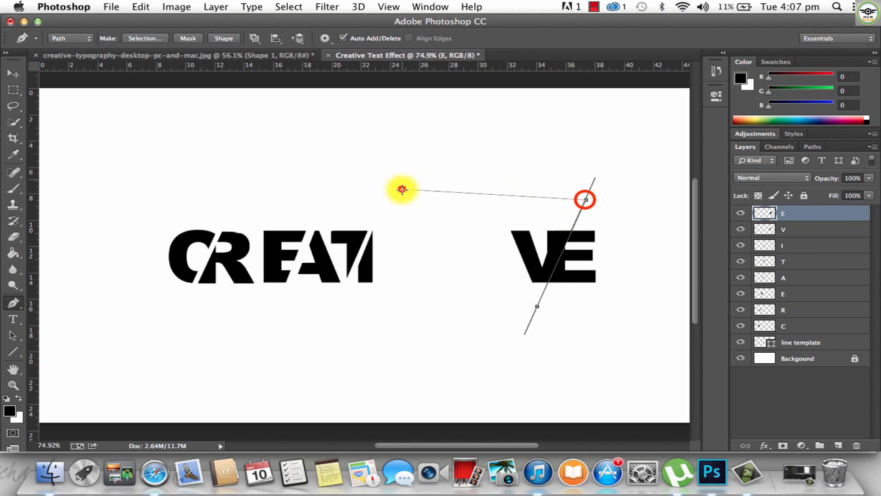
left_click(403, 189)
left_click(537, 306)
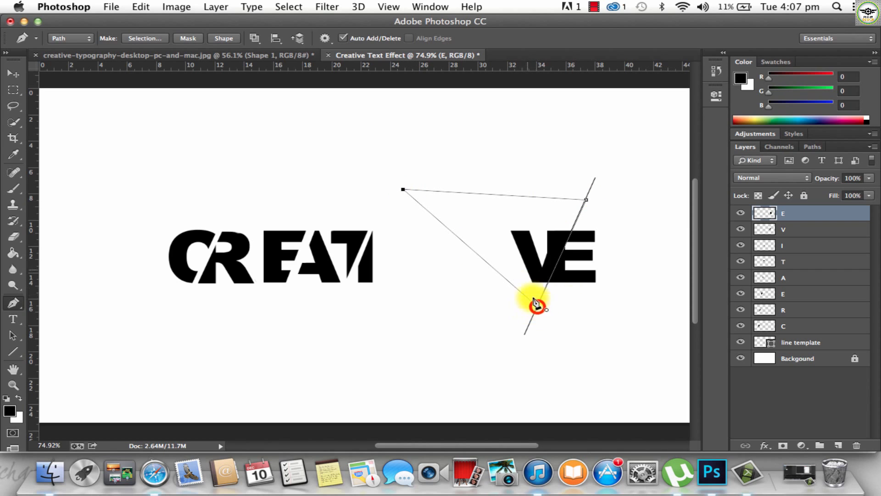
Make the path a new selection with 0 pixels feather and cut the selected area from the final E.
right_click(526, 274)
left_click(547, 325)
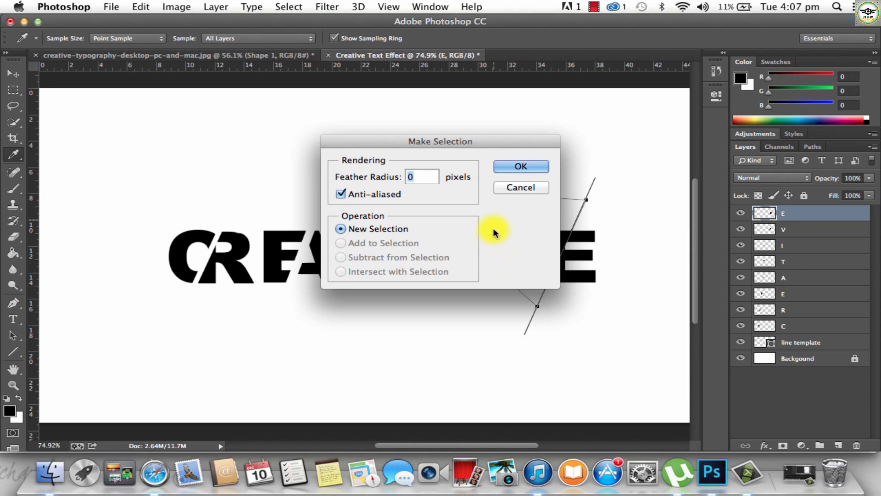
left_click(521, 172)
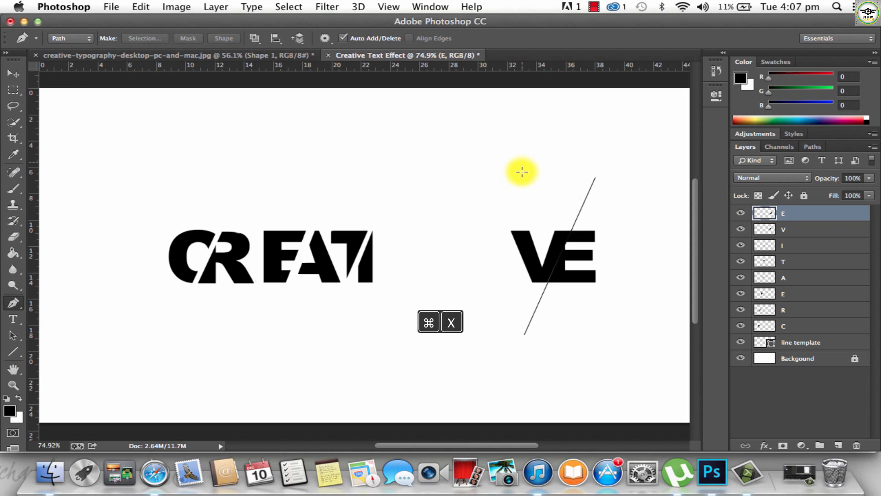
Check the trimmed final E by toggling its visibility, and shift it slightly right to leave a thin diagonal gap beside the V.
left_click(740, 214)
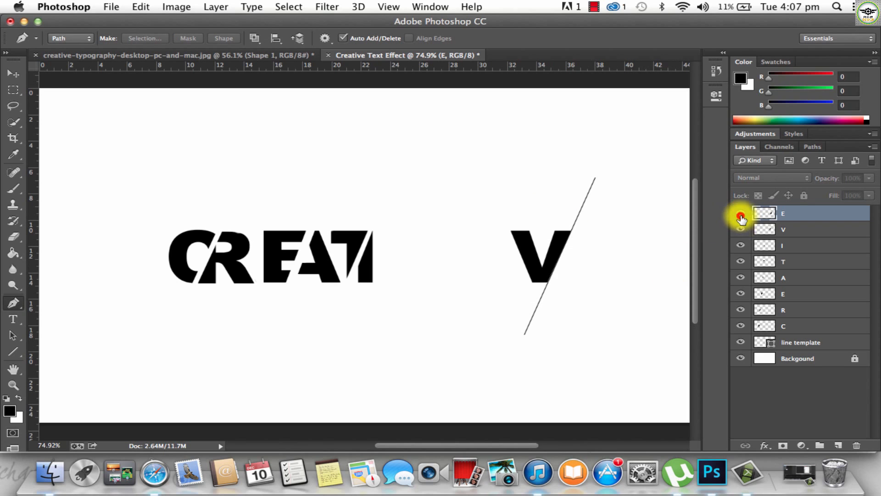
left_click(740, 214)
left_click(8, 74)
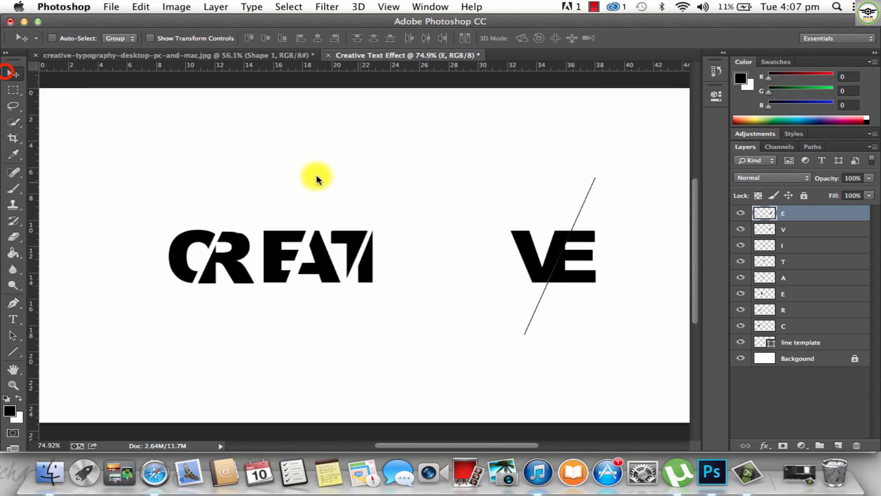
left_click_drag(454, 244, 460, 246)
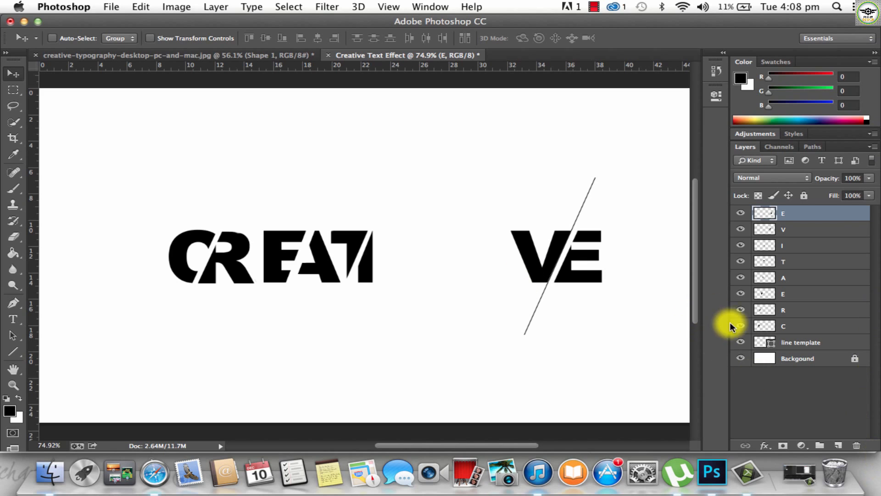
Hide the line template and move the V and final E layers together to sit just right of the I.
left_click(740, 342)
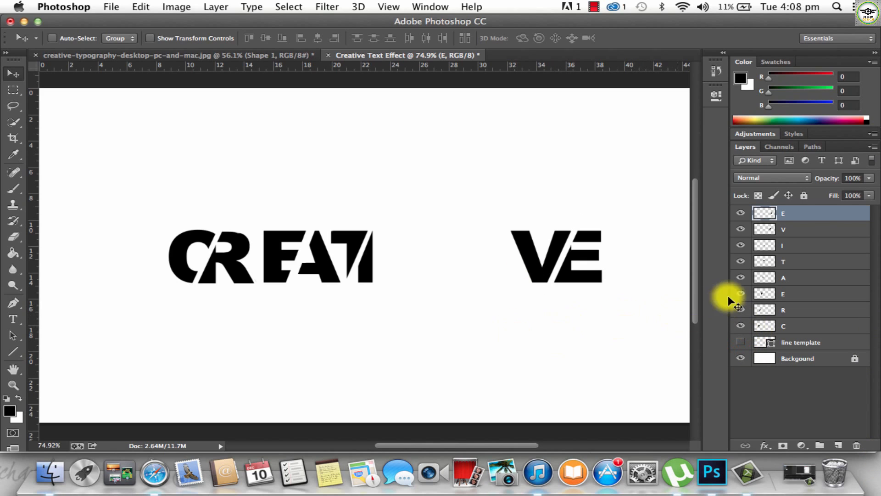
left_click(835, 229, "shift")
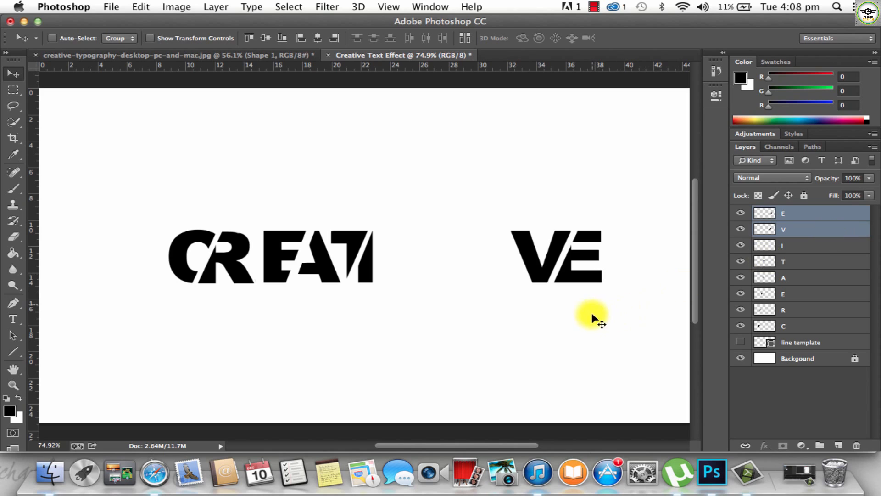
left_click_drag(590, 312, 460, 316)
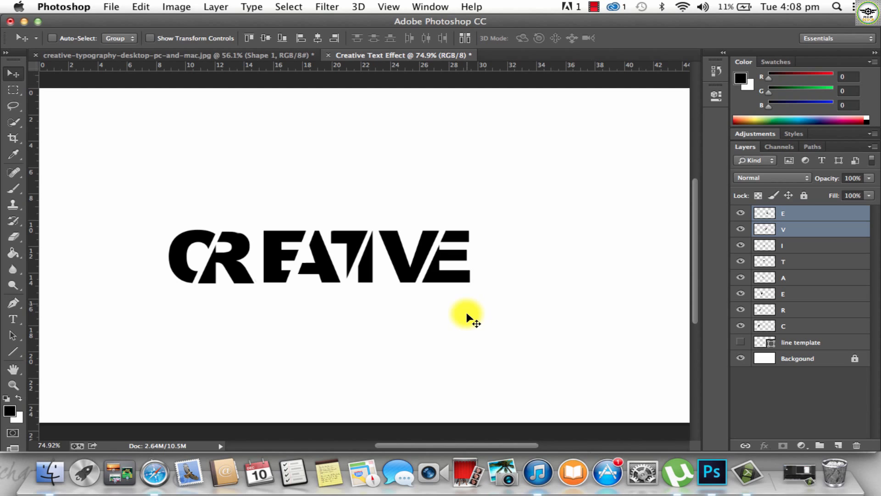
Select all the letter layers from the final E down to the C and nudge them slightly downward.
left_click(824, 328, "shift")
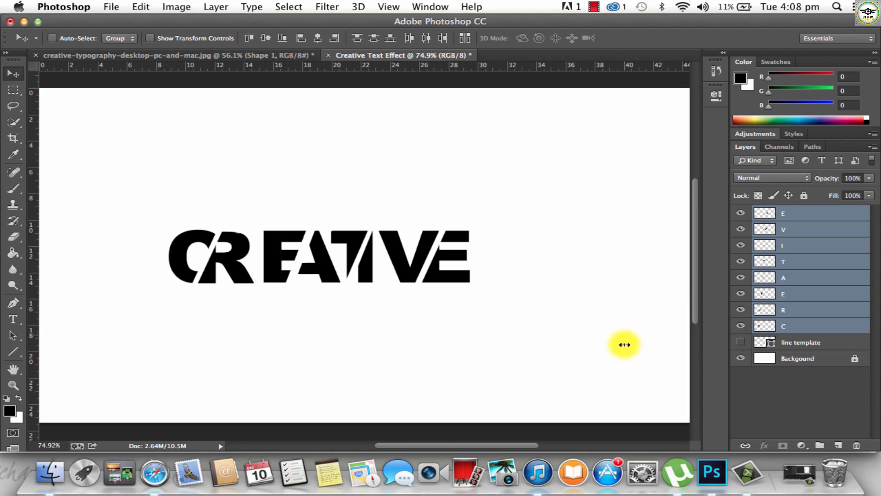
key("Down")
key("Down")
key("Down")
key("Down")
key("Down")
key("Down")
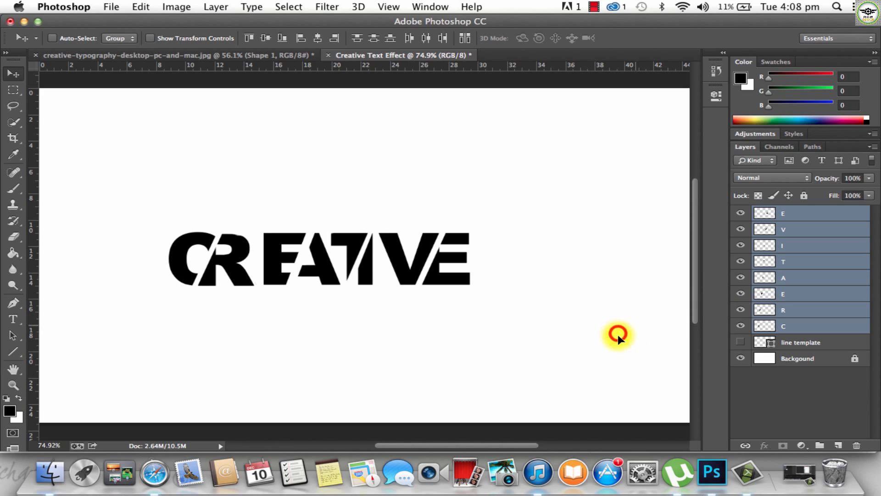
Nudge the first E layer to the right to narrow its diagonal gap with the A.
left_click(846, 213)
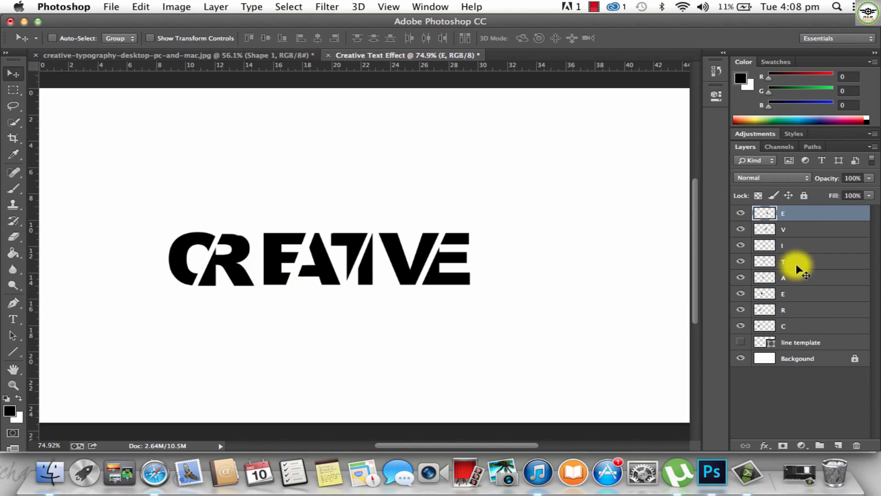
left_click(798, 326)
left_click(804, 310)
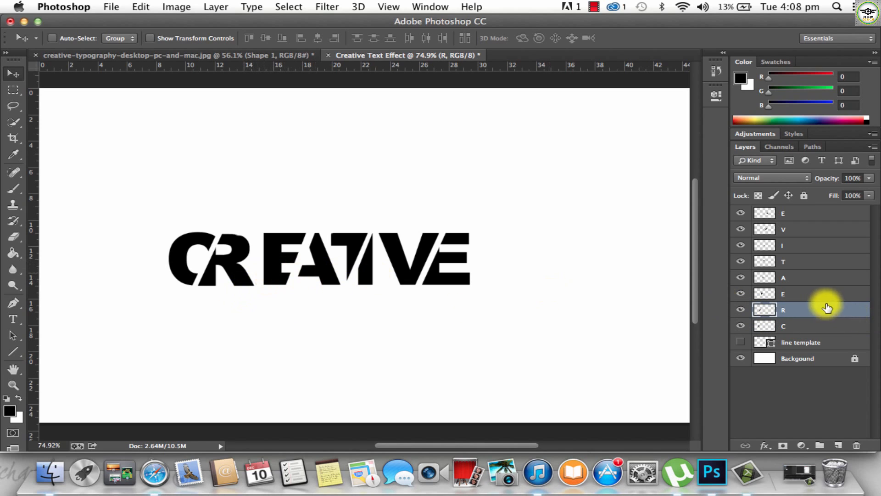
left_click(810, 293)
left_click_drag(342, 316, 337, 318)
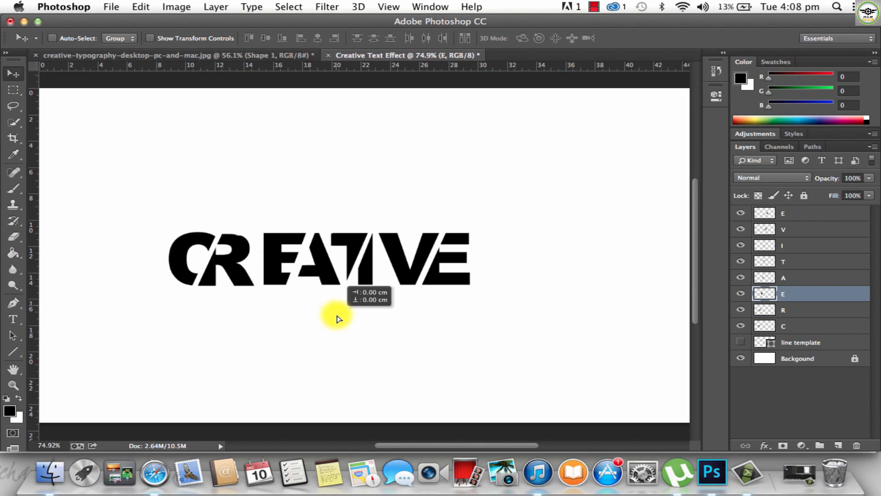
key("Right")
key("Right")
key("Right")
key("Right")
key("Right")
key("Right")
key("Right")
key("Right")
key("Right")
key("Right")
key("Right")
key("Right")
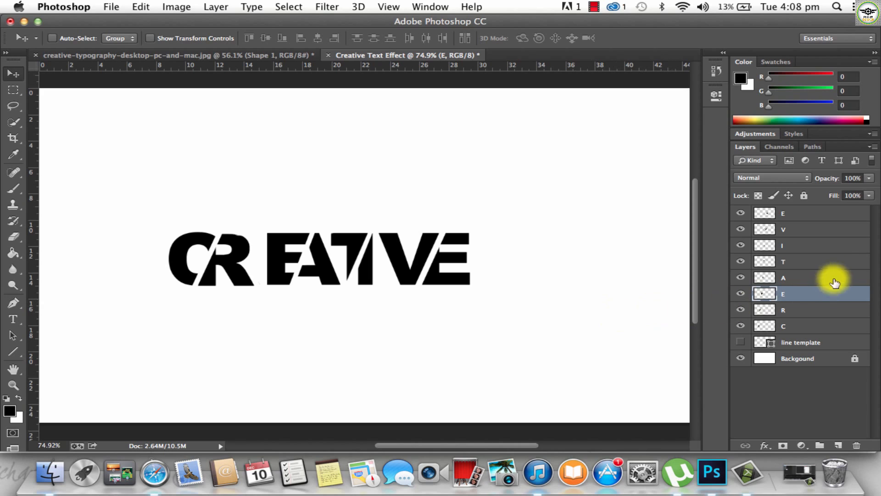
Select the first E and A layers together and nudge them left to close the space after the R.
left_click(790, 277)
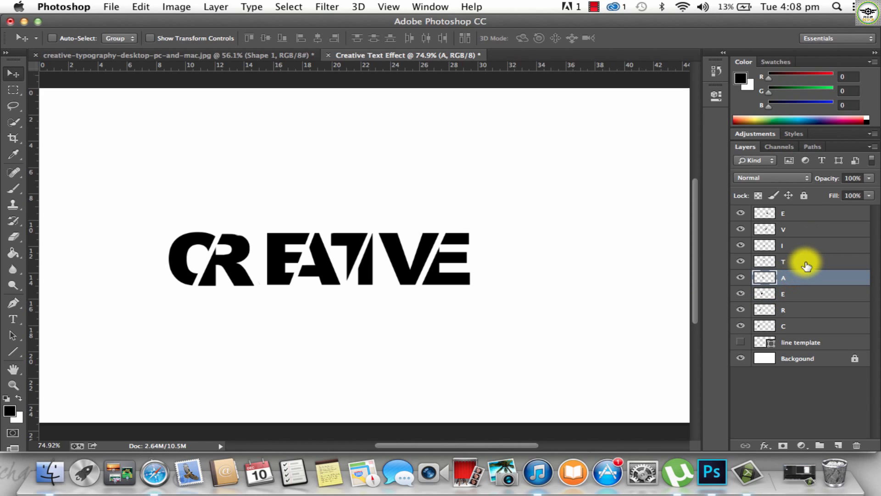
left_click(807, 265, "shift")
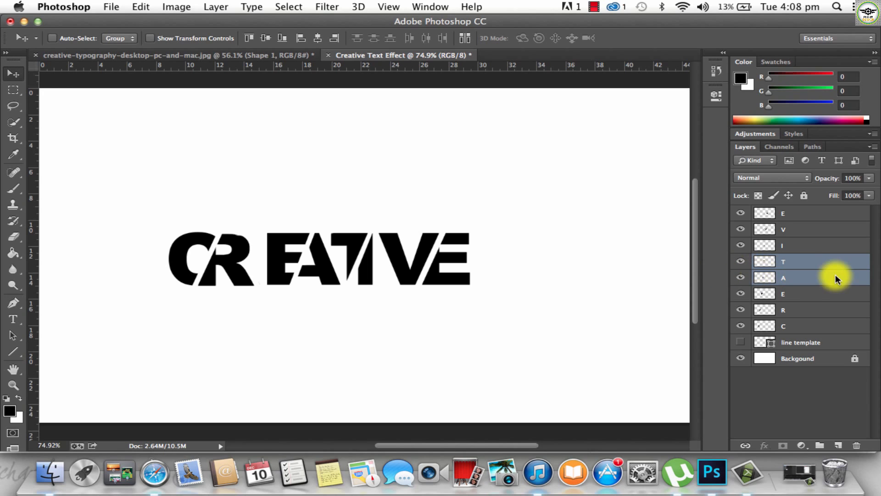
left_click(799, 248)
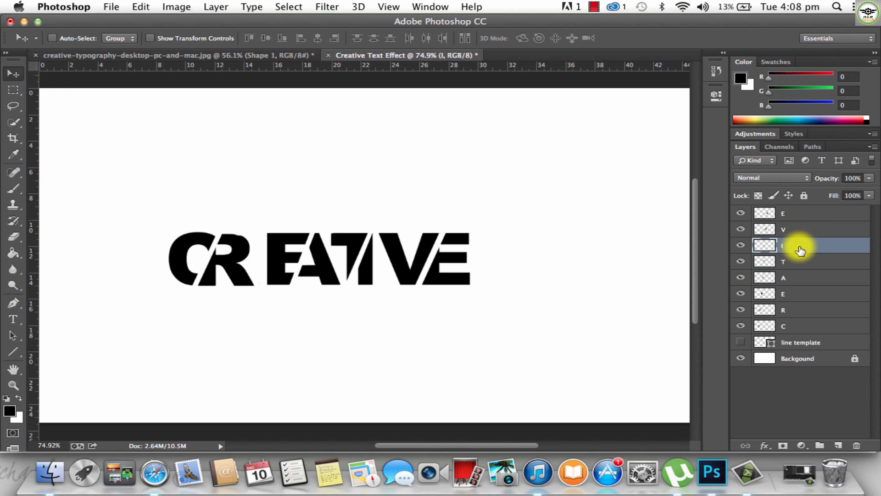
left_click(808, 296)
left_click(815, 279, "shift")
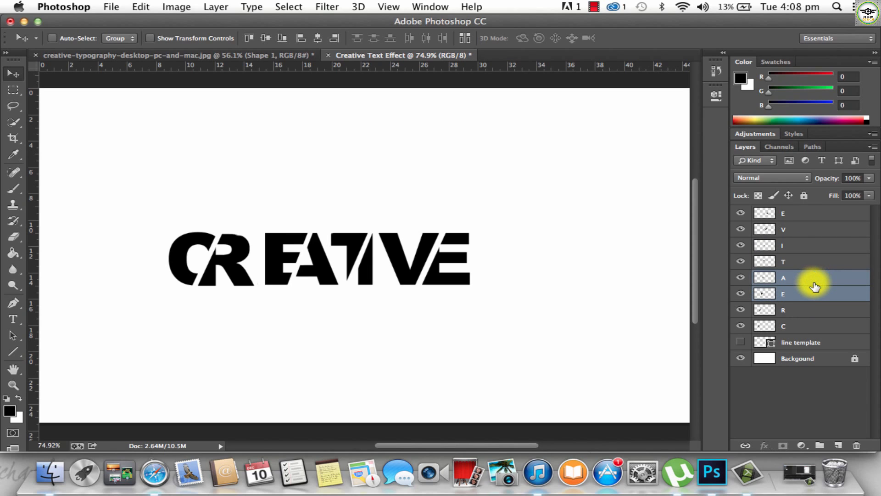
key("Left")
key("Left")
key("Left")
key("Left")
key("Left")
key("Left")
key("Left")
key("Left")
key("Left")
key("Left")
key("Left")
key("Left")
key("Left")
key("Left")
key("Left")
key("Left")
key("Left")
key("Left")
key("Left")
key("Left")
key("Left")
key("Left")
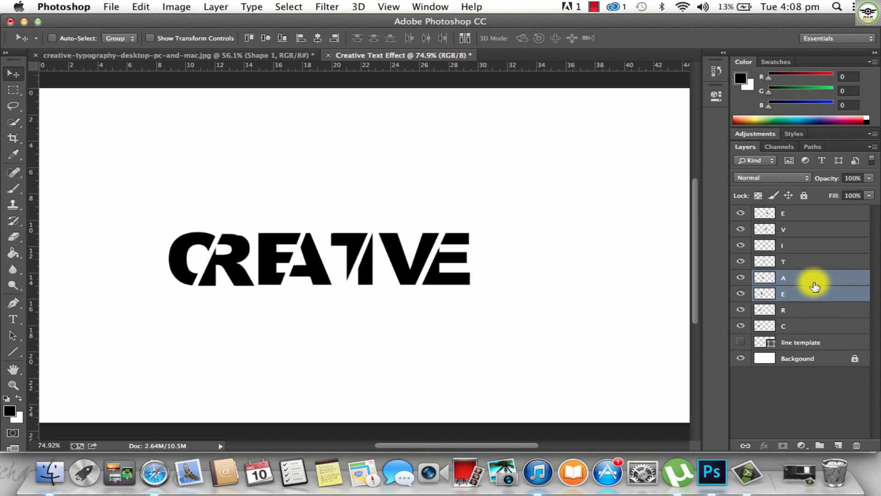
key("Right")
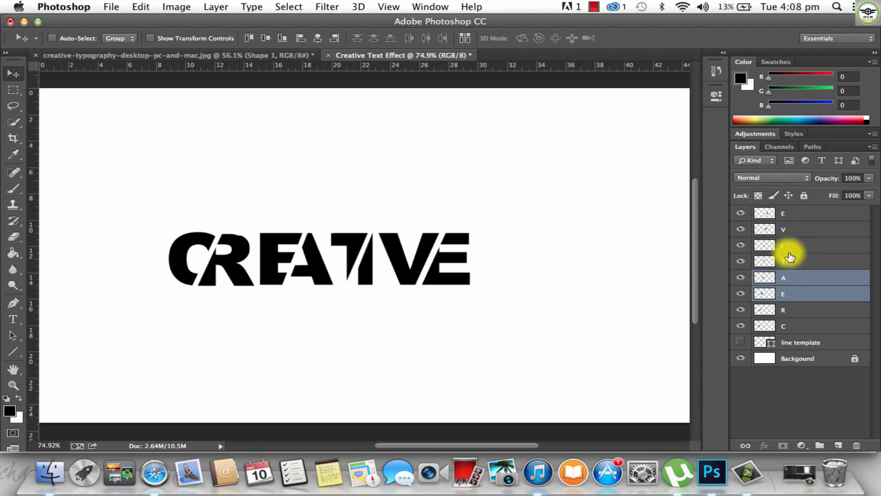
double_click(832, 249)
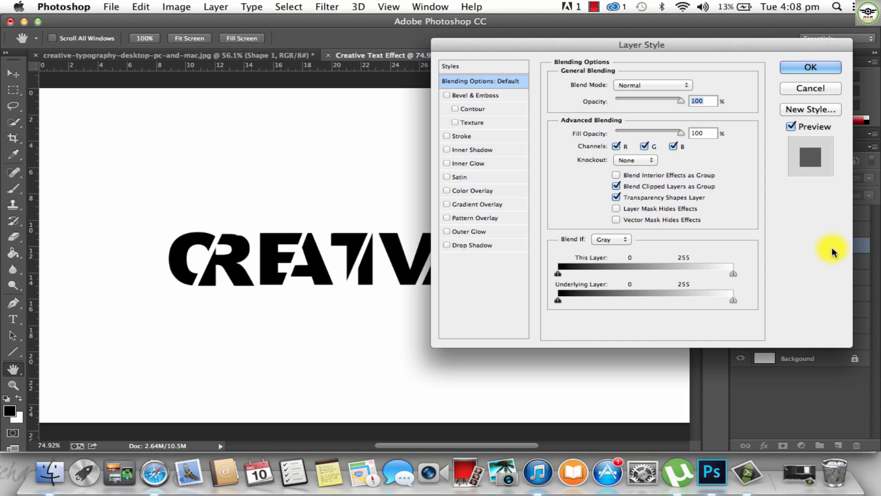
key("Down")
left_click(810, 89)
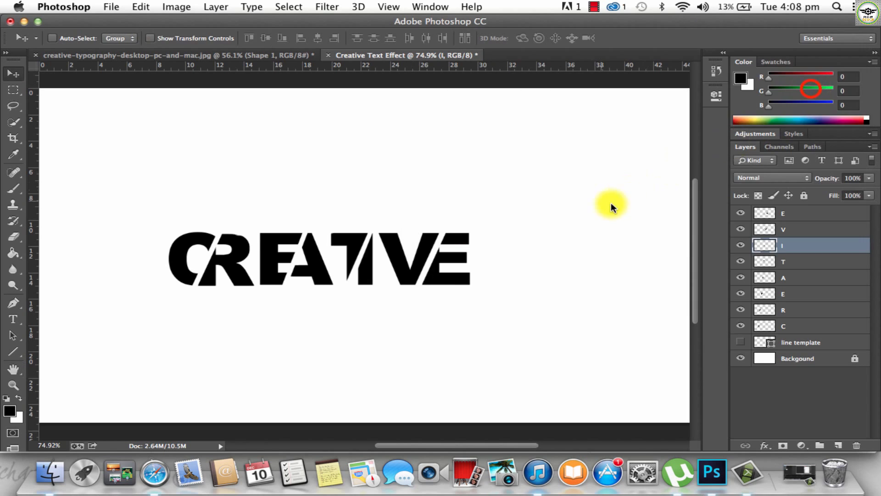
Try nudging the I and V layers together to the left, and undo the move.
left_click(827, 230, "shift")
key("Left")
key("Left")
key("Left")
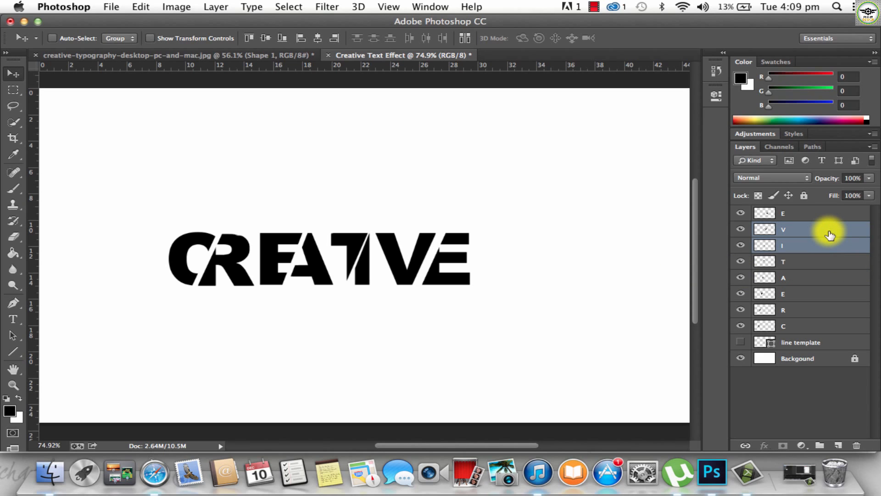
key("super+z")
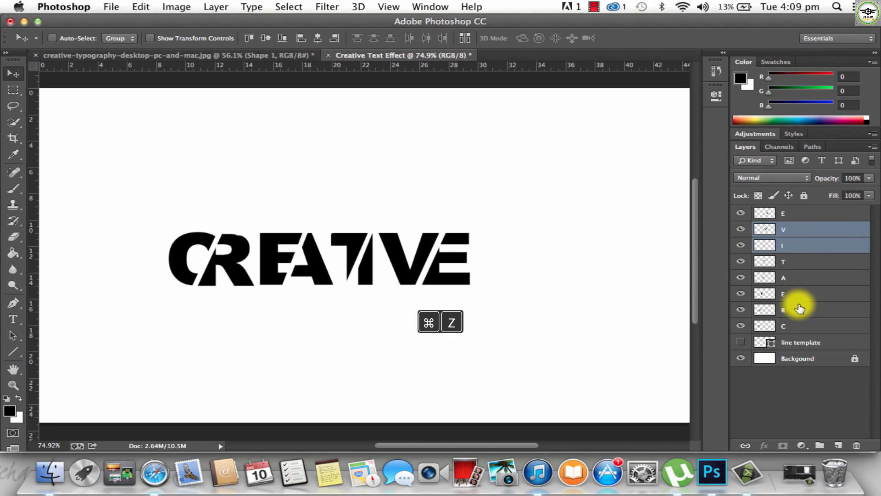
Select the T and I layers together and nudge them left to narrow the gap after the A.
left_click(806, 260)
left_click(817, 247, "shift")
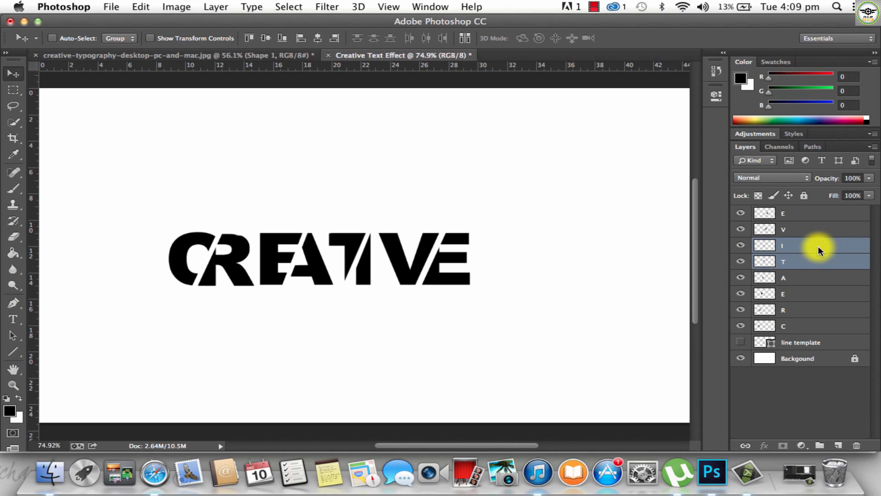
key("Left")
key("Left")
key("Left")
key("Left")
key("Left")
key("Left")
key("Left")
key("Left")
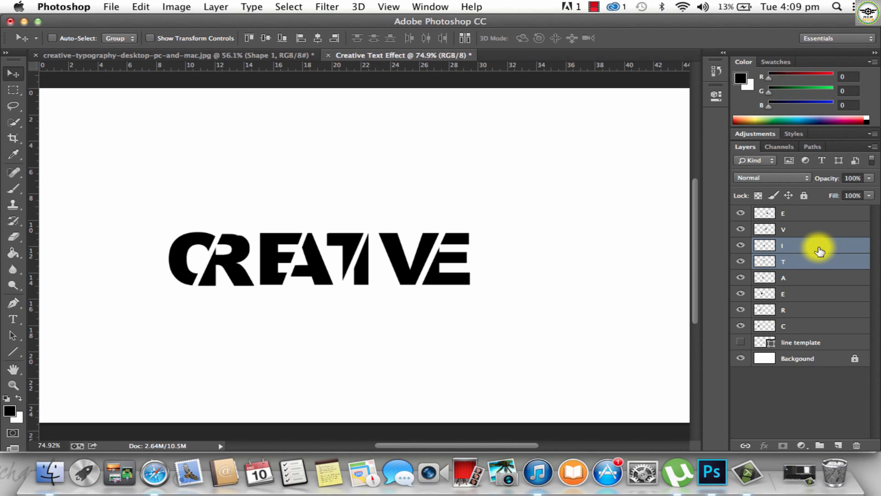
Select the V and final E layers together and nudge them left to close the space after the I.
left_click(810, 229)
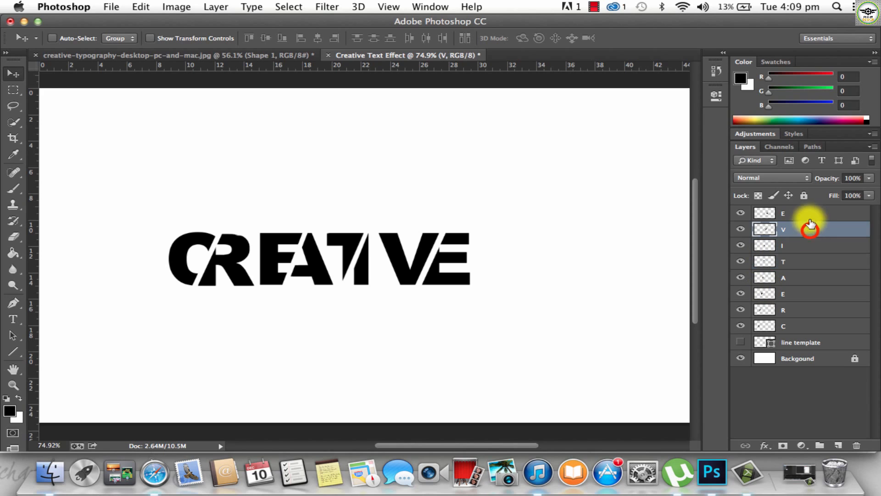
left_click(812, 213, "shift")
key("Left")
key("Left")
key("Left")
key("Left")
key("Left")
key("Left")
key("Left")
key("Left")
key("Left")
key("Left")
key("Left")
key("Left")
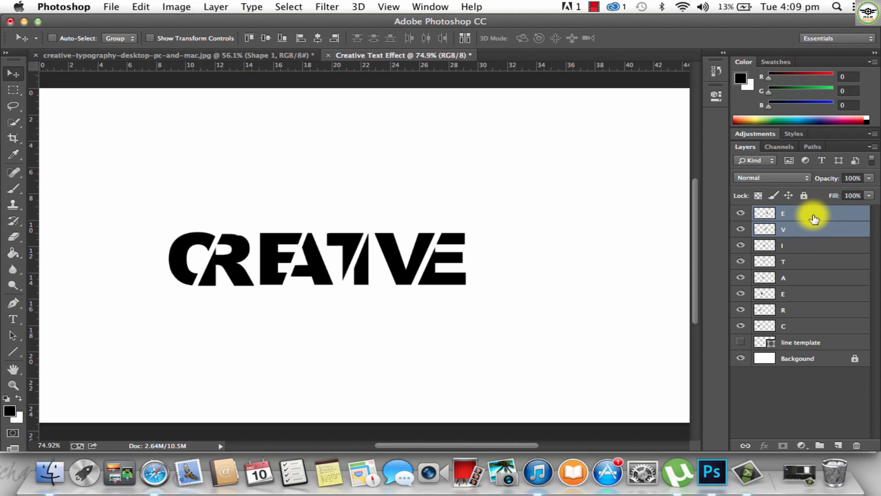
Select all the letter layers from the final E down to the C and merge them into one layer.
left_click(807, 389)
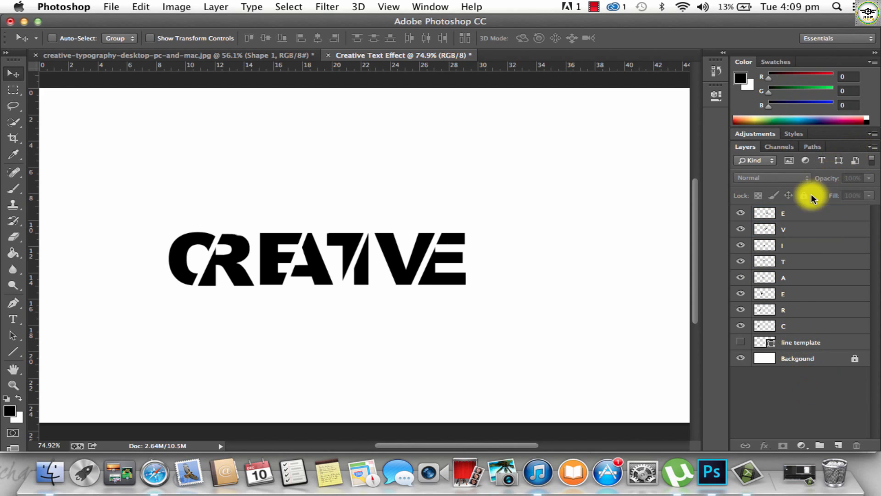
left_click(805, 220)
left_click(796, 327, "shift")
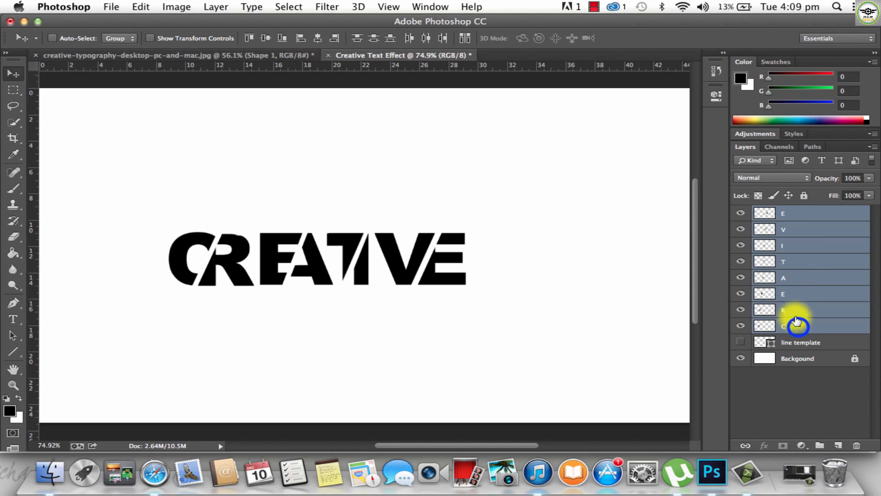
key("super+e")
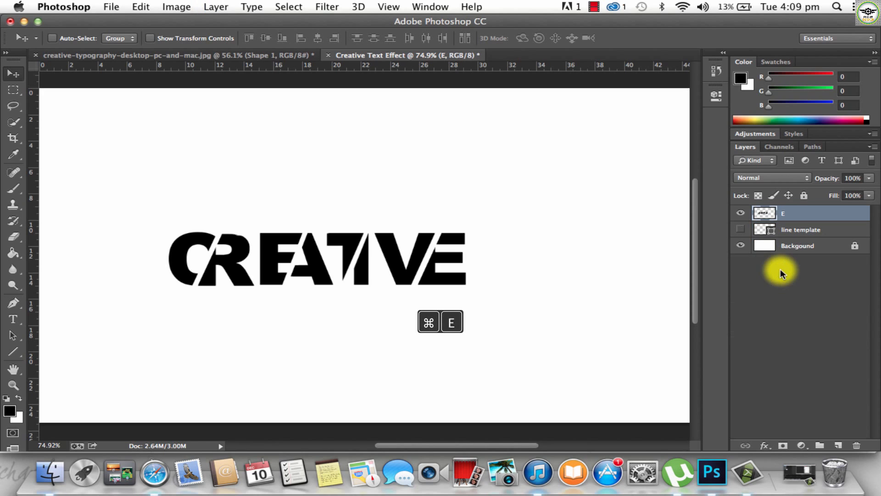
Center the merged lettering vertically and horizontally against a selection of the whole canvas, and deselect.
left_click_drag(374, 304, 393, 290)
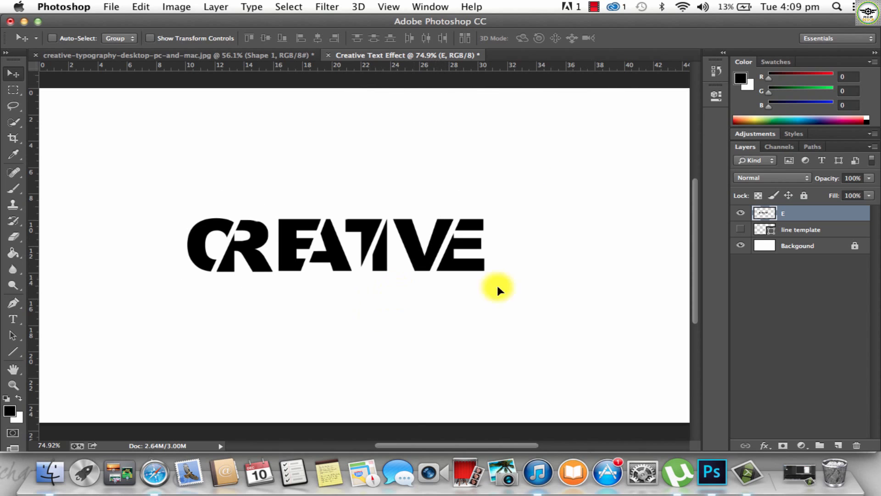
left_click(796, 245)
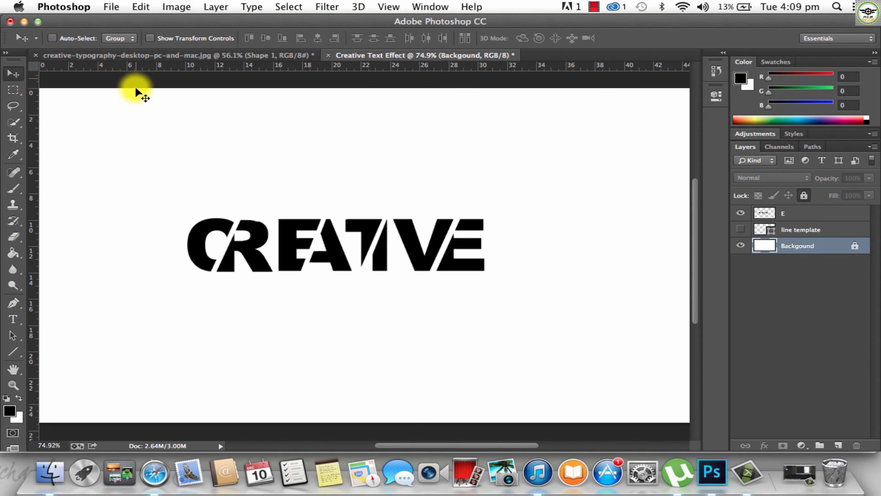
key("super+a")
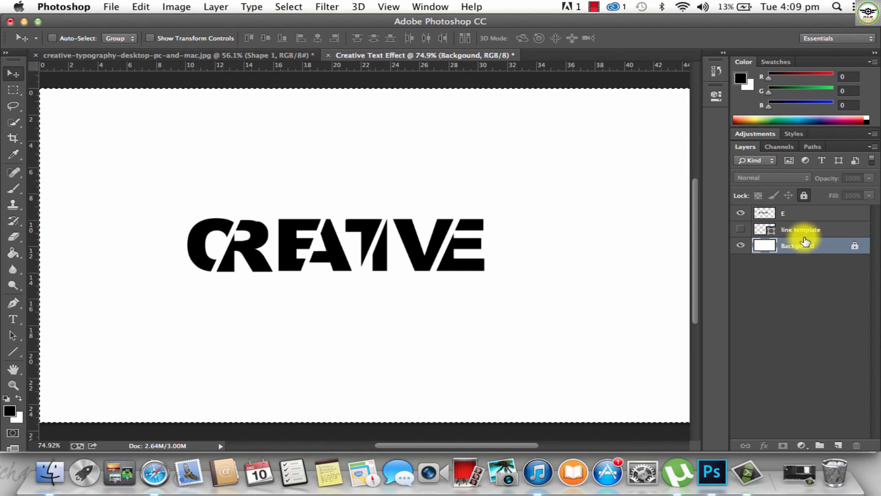
left_click(834, 215)
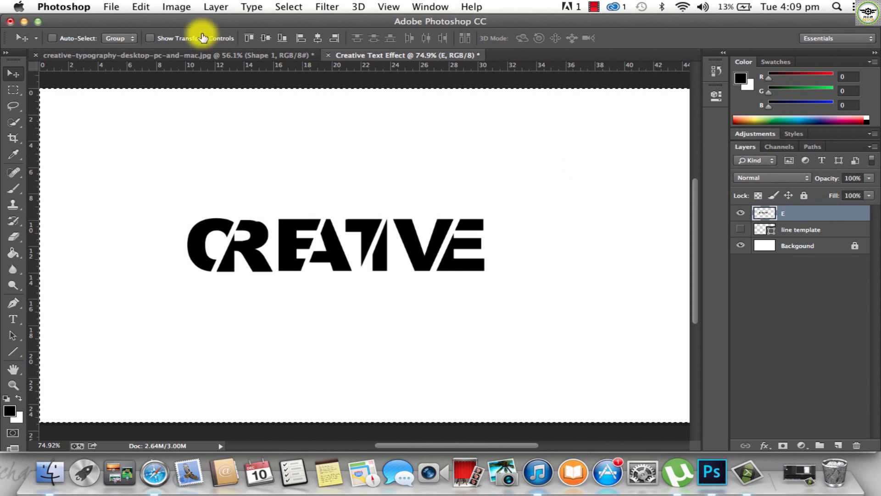
left_click(265, 39)
left_click(318, 38)
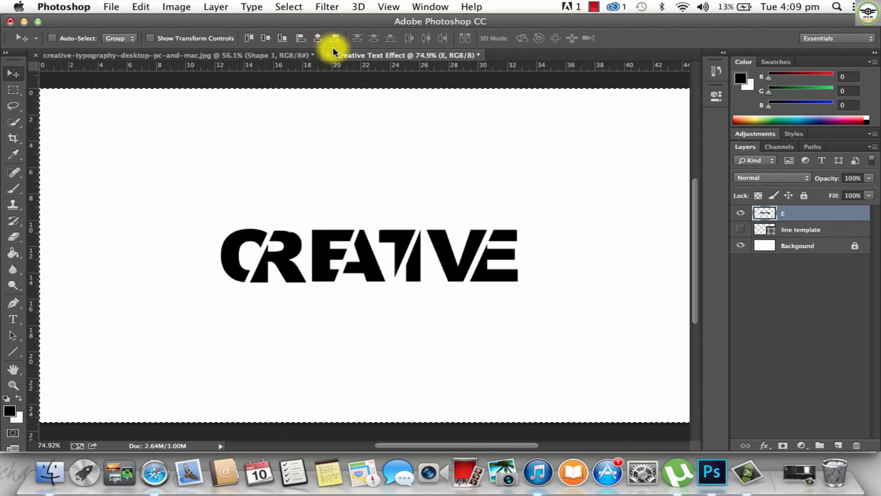
key("super+d")
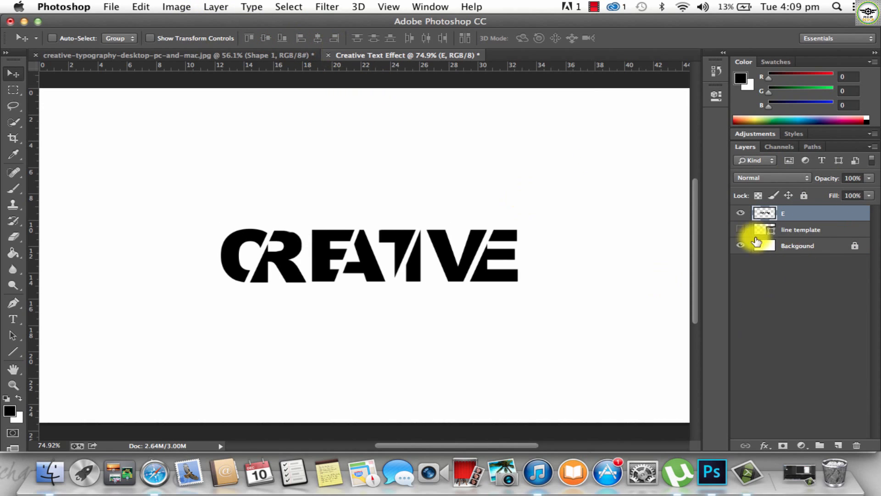
Delete the line template layer and rename the merged lettering layer as Text.
left_click(839, 234)
key("Delete")
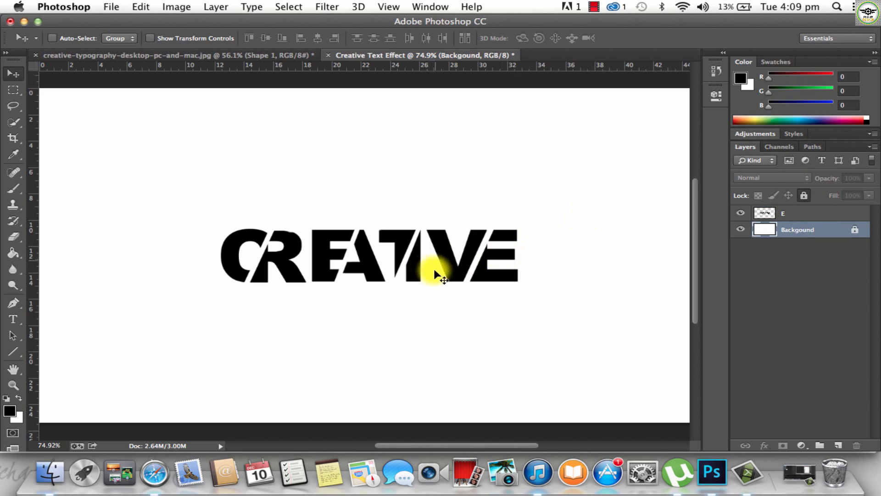
double_click(782, 213)
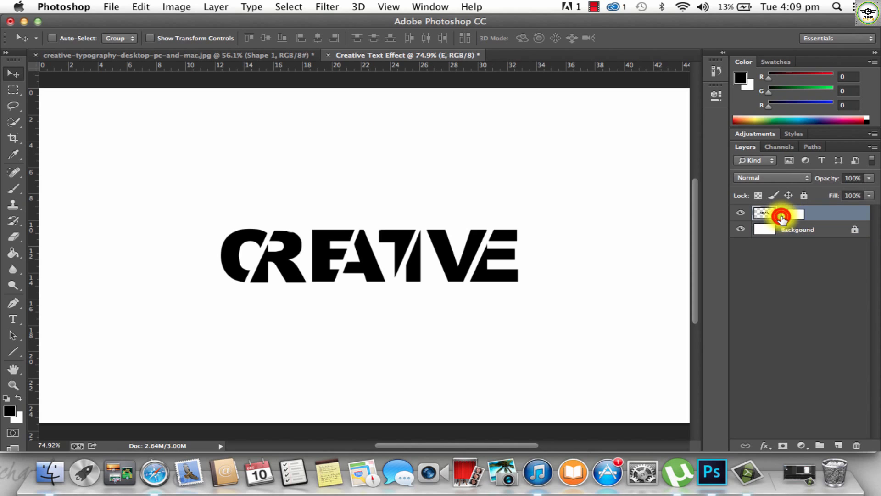
type("Text")
key("Return")
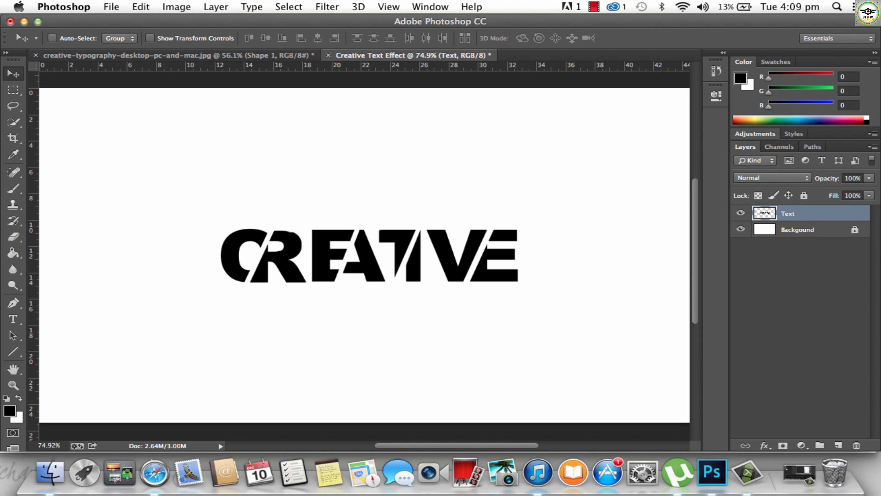
left_click(82, 8)
mouse_move(92, 33)
left_click(347, 77)
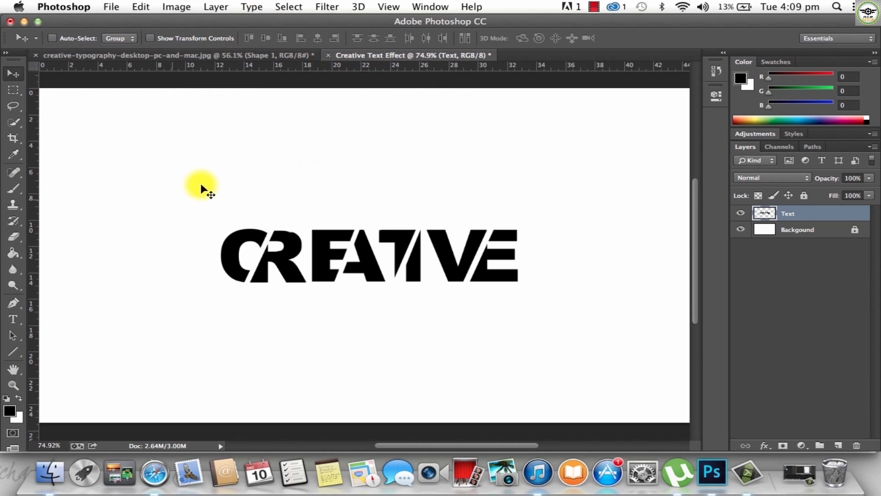
Open the Cosmos_by_Pantoja image as its own document.
key("super+o")
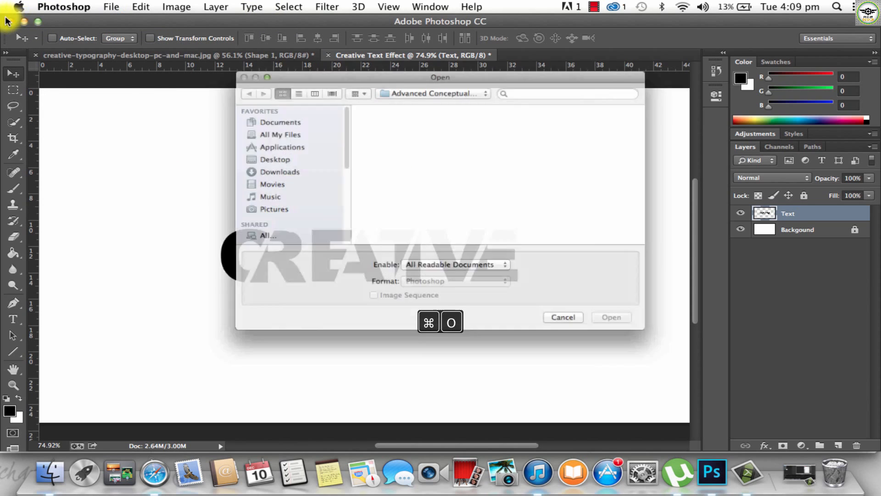
left_click(381, 119)
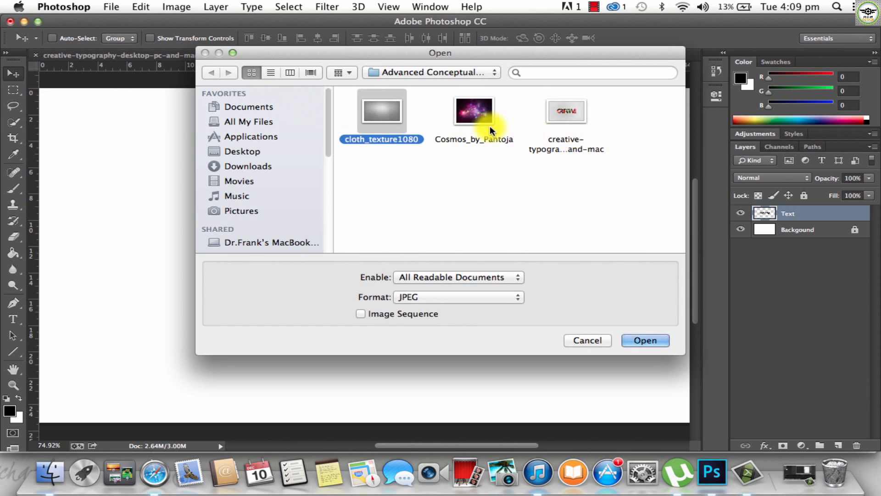
left_click(478, 123)
left_click(654, 342)
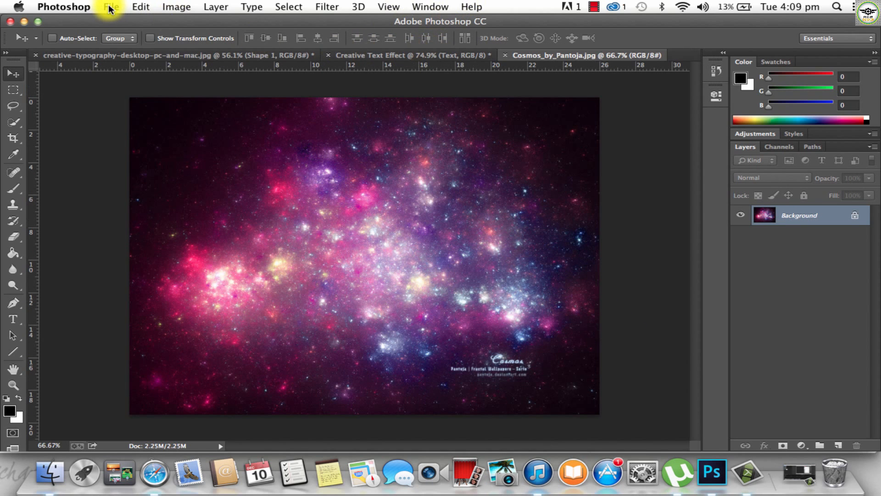
Open the cloth_texture1080 image and bring it into the Creative Text Effect document, directly beneath the Text layer.
key("super+o")
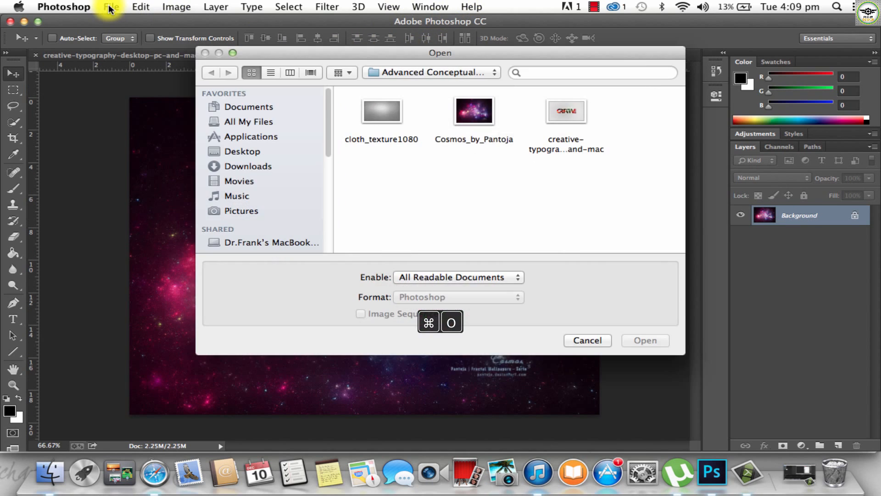
left_click(394, 120)
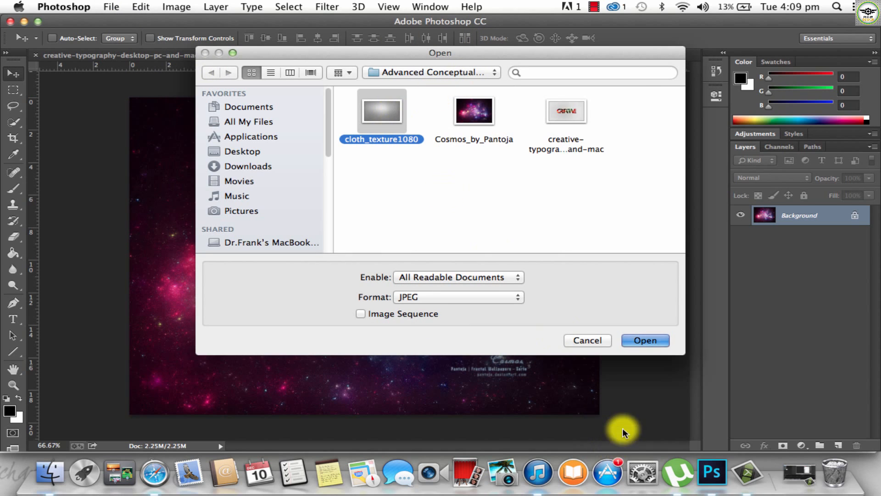
left_click(650, 342)
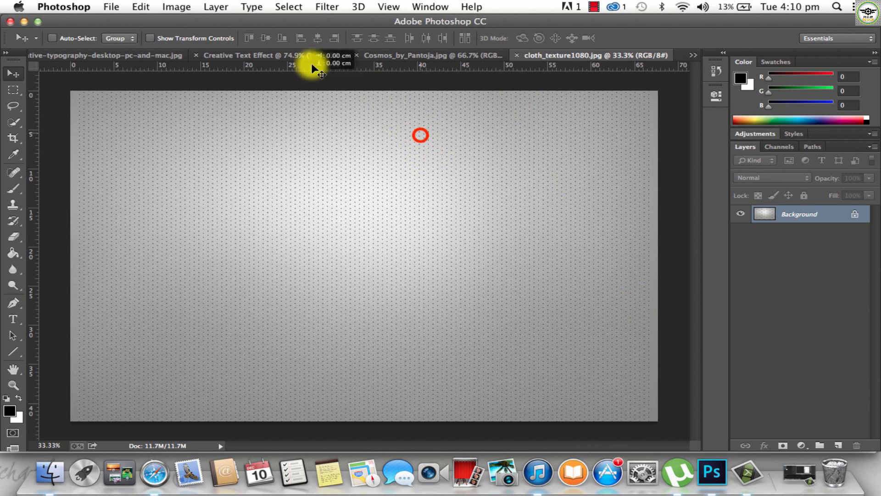
left_click_drag(312, 67, 354, 170)
left_click_drag(807, 214, 806, 233)
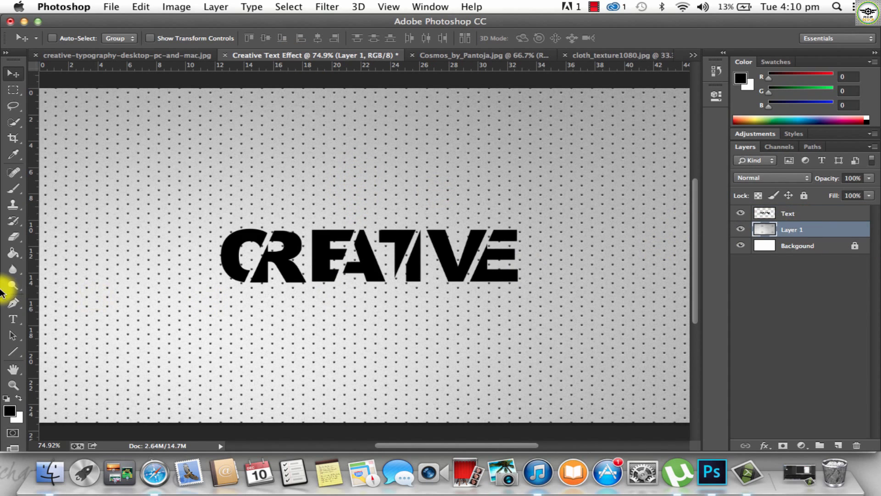
Free-transform the cloth texture to about 50% width and 45% height so it exactly covers the canvas.
key("super+t")
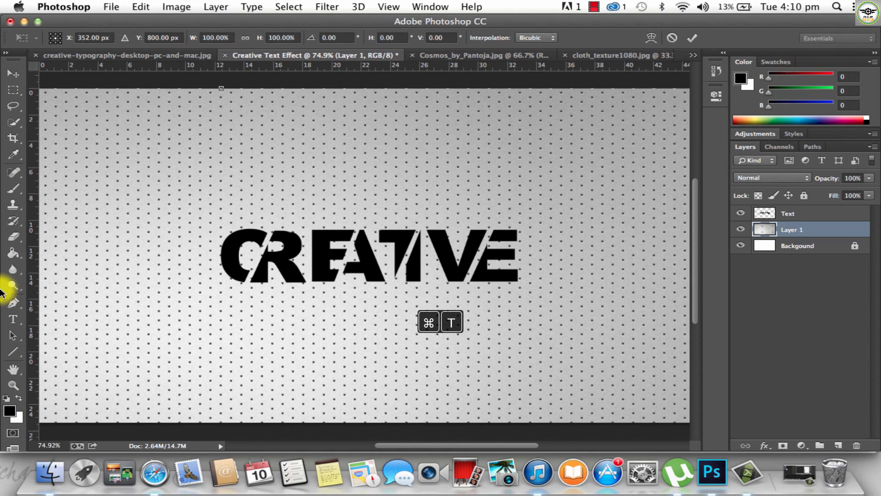
key("super+0")
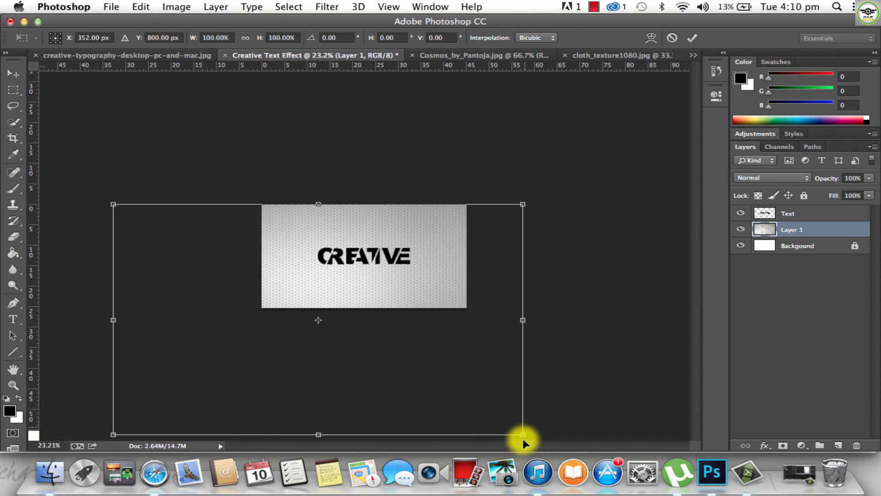
left_click_drag(114, 433, 256, 299)
left_click_drag(342, 299, 321, 299)
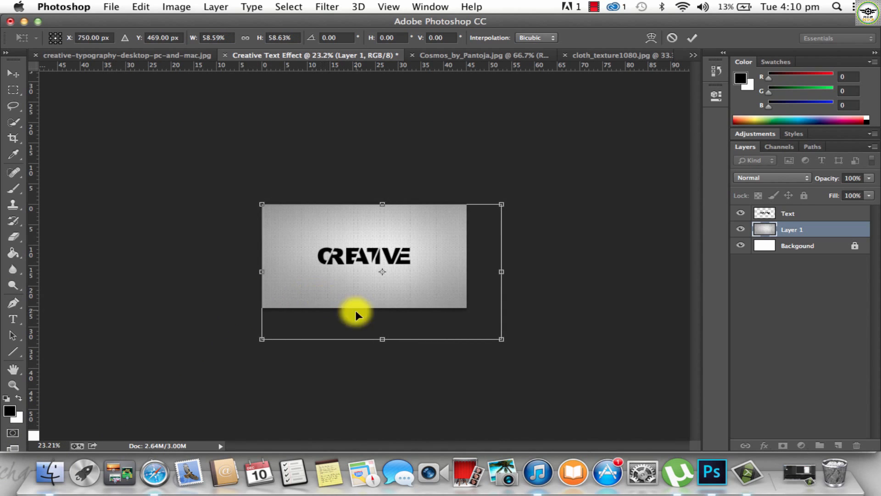
left_click_drag(506, 341, 451, 310)
left_click_drag(448, 256, 467, 255)
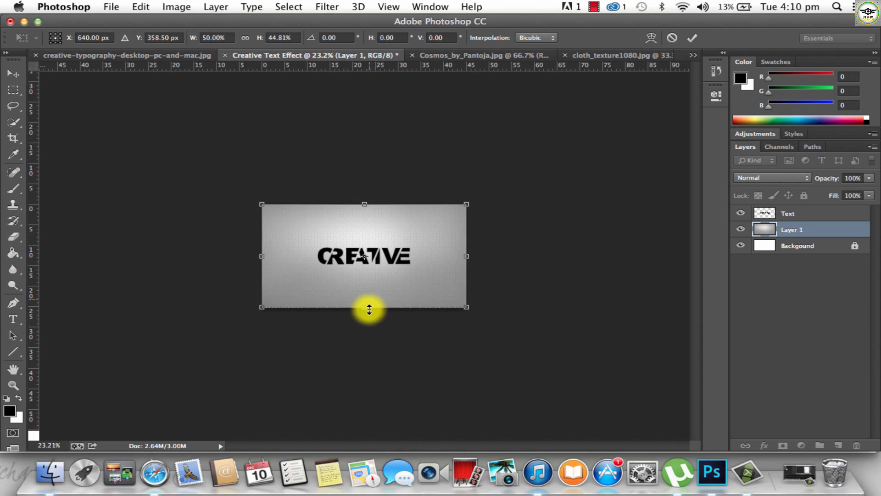
left_click_drag(368, 307, 368, 310)
left_click(692, 38)
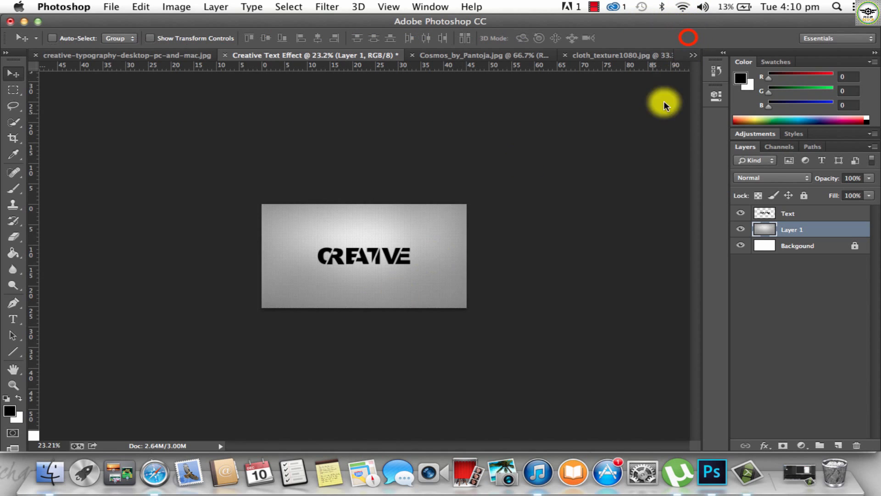
key("super+0")
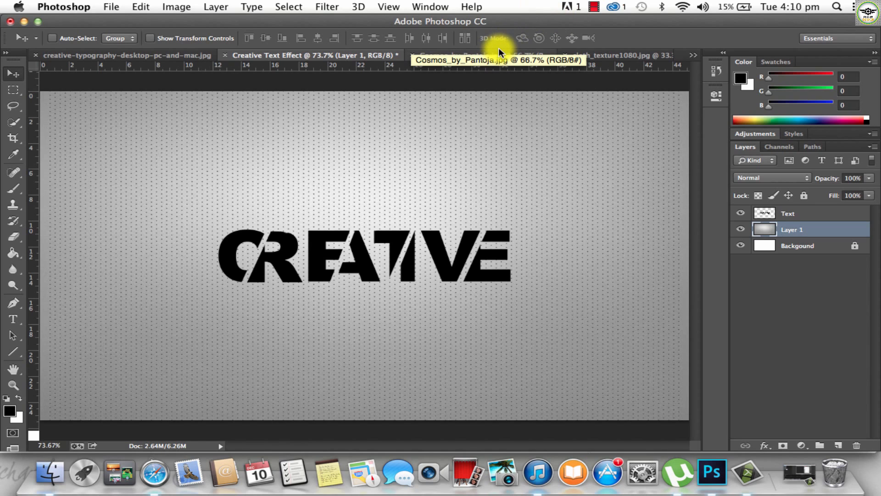
left_click(487, 55)
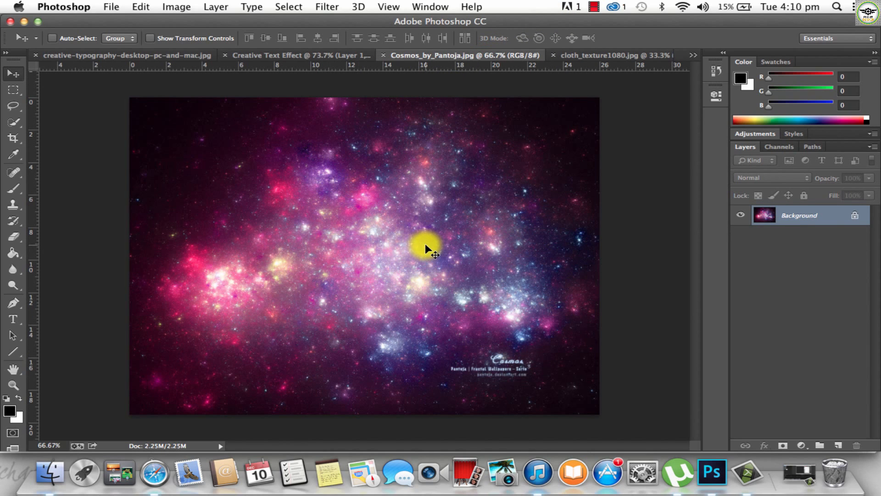
left_click(285, 54)
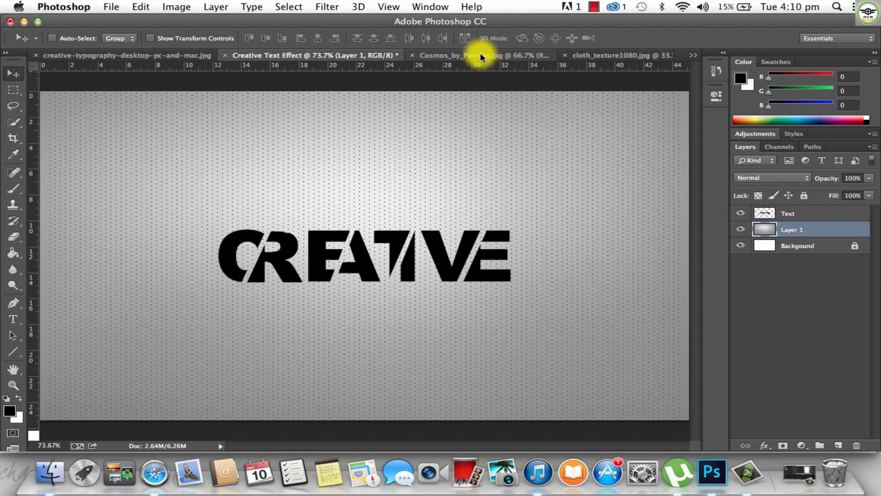
Try to merge the cloth texture layer down into the locked background layer.
double_click(790, 230)
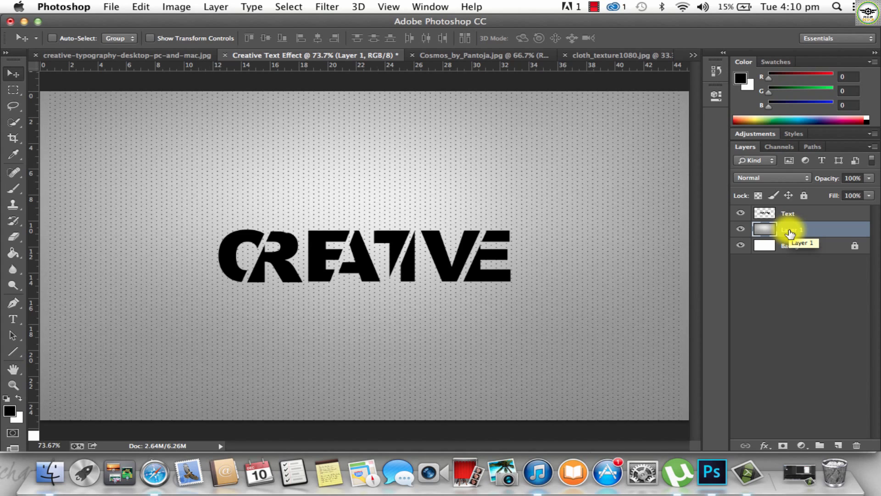
key("super+e")
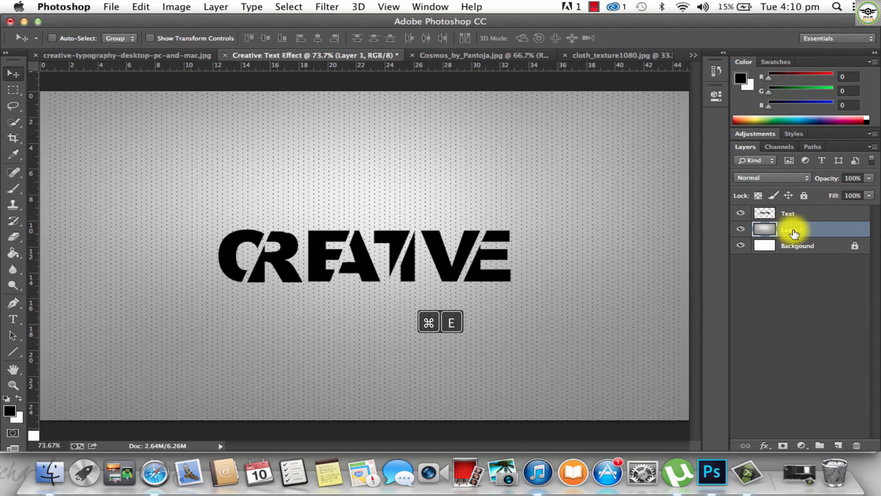
left_click(826, 232)
left_click(825, 251)
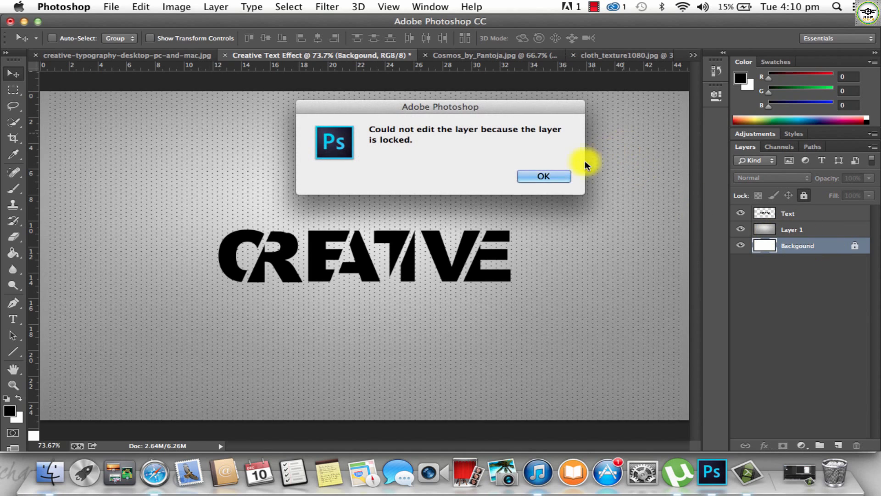
left_click(546, 176)
left_click(832, 231)
key("super+e")
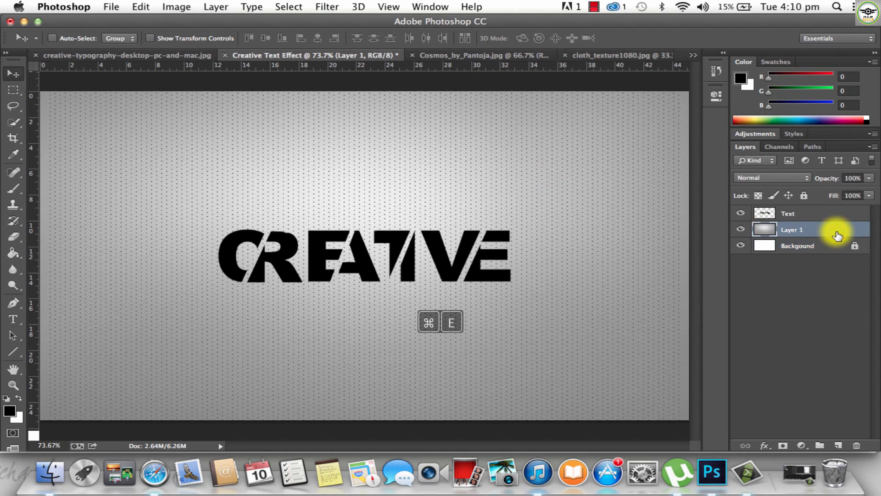
Unlock the white background layer to merge the cloth texture layer down into it, and lock the merged background.
left_click(853, 248)
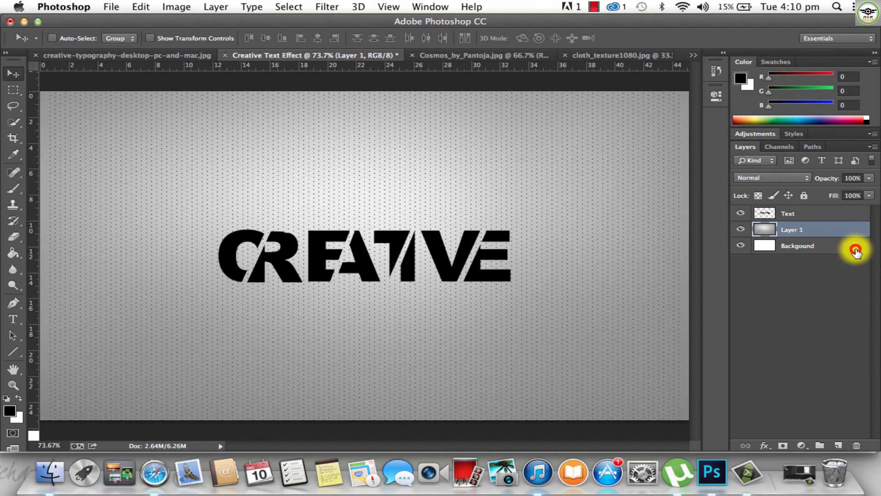
left_click(533, 177)
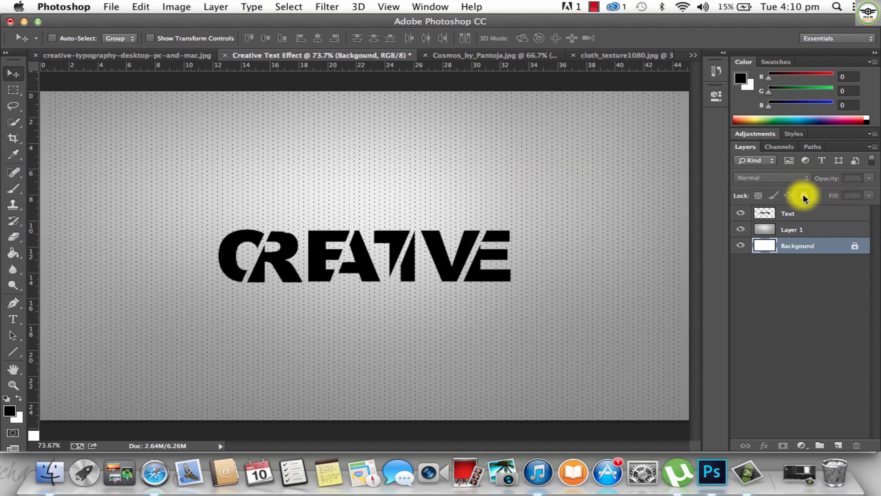
left_click(819, 229)
key("super+e")
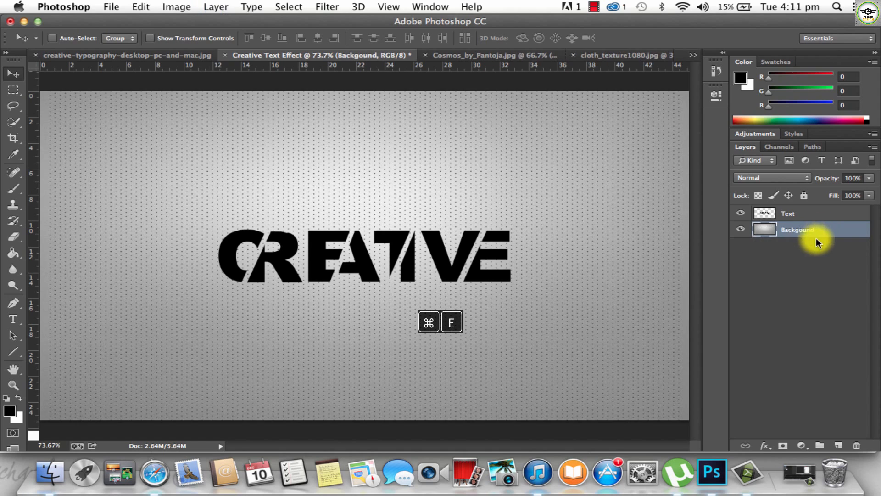
left_click(803, 195)
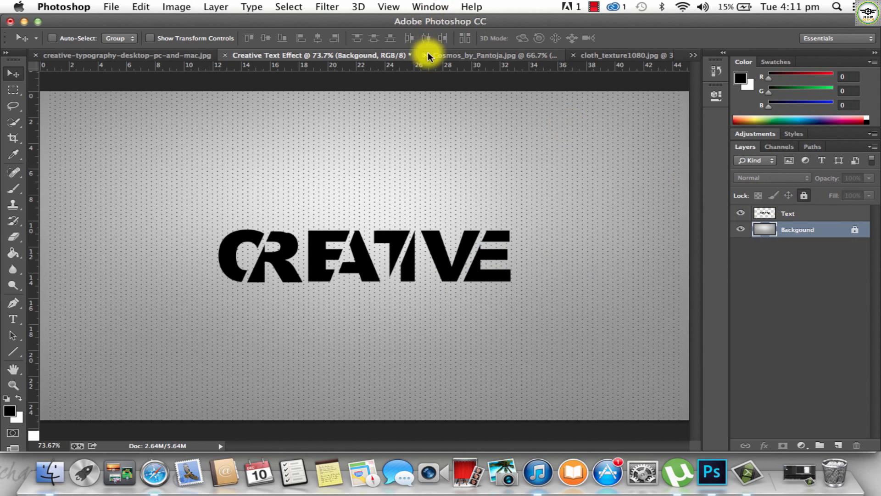
Bring the Cosmos_by_Pantoja image into the Creative Text Effect document, centred on the canvas and directly above the Text layer.
left_click(506, 55)
left_click_drag(420, 246, 361, 277)
left_click_drag(439, 280, 472, 248)
left_click_drag(826, 225, 825, 213)
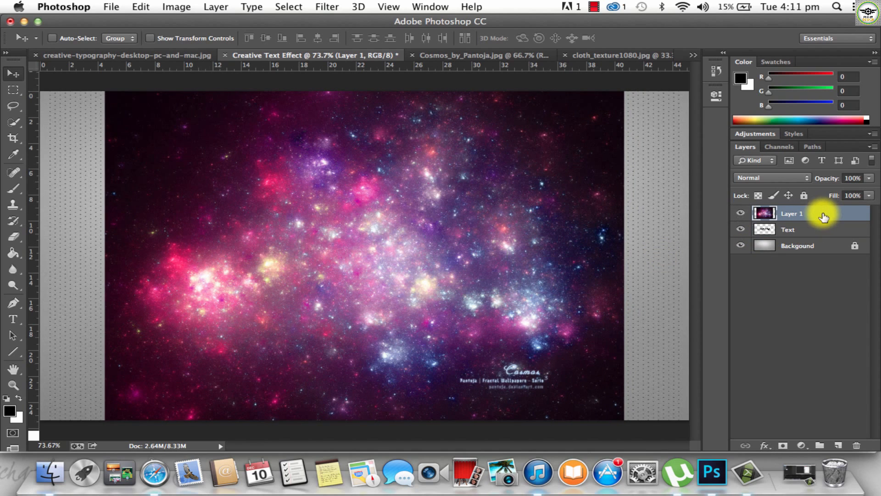
Try a layer mask on the Cosmos image layer and undo back to the unmasked image.
left_click(783, 443)
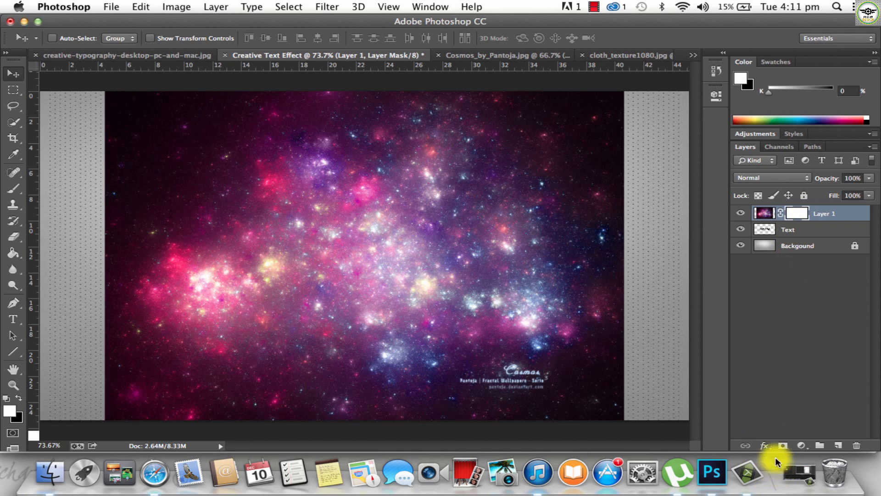
left_click(795, 213)
key("Delete")
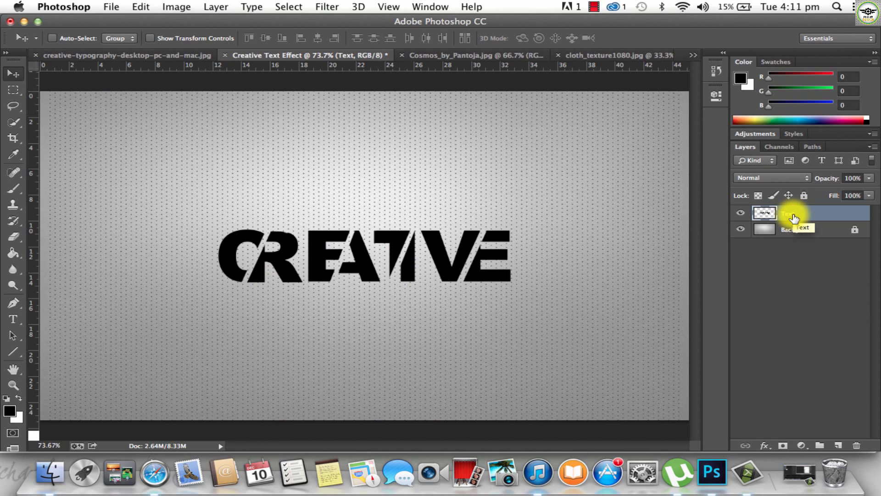
key("super+z")
key("super+z")
key("super+z")
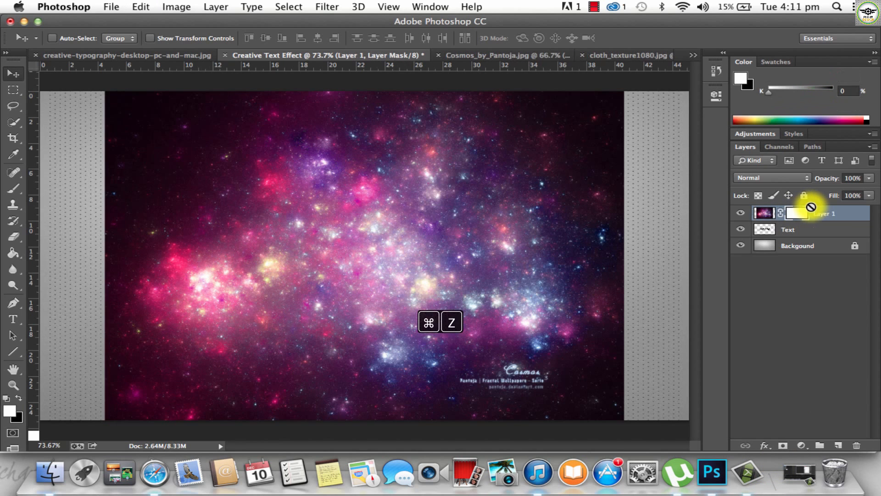
key("alt+super+z")
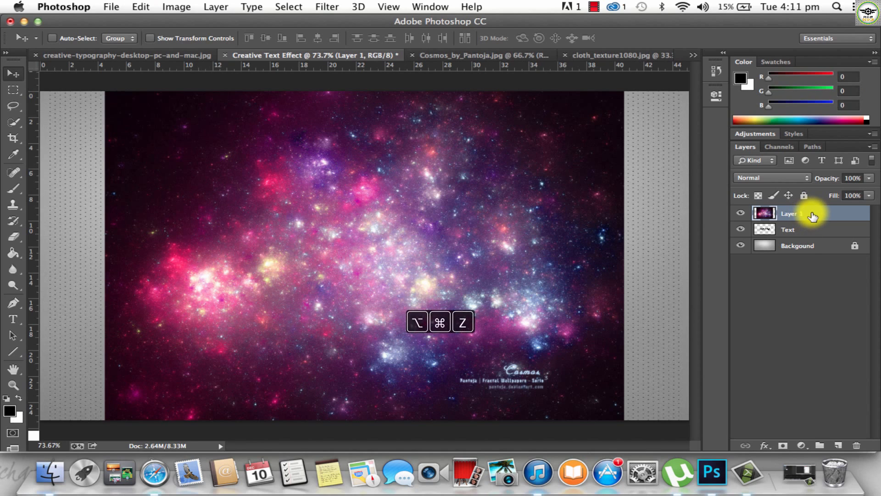
Try clipping the Cosmos image layer to the Text layer and undo the clipping mask.
right_click(811, 212)
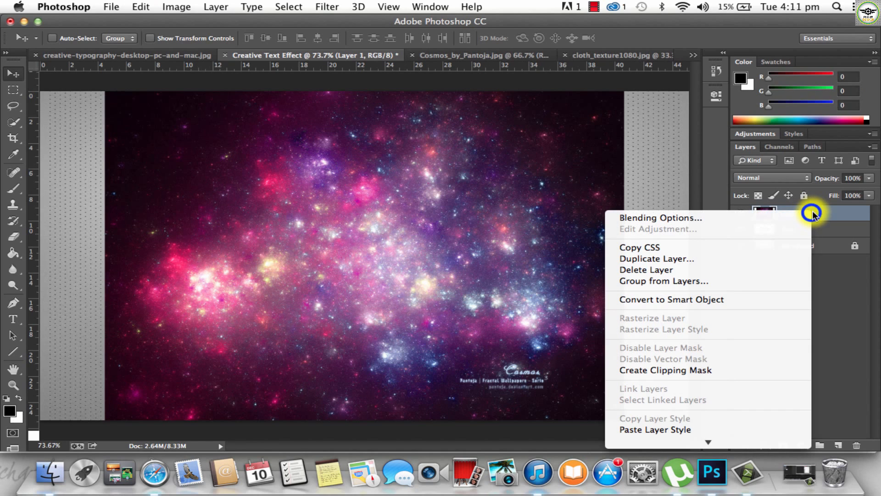
left_click(682, 369)
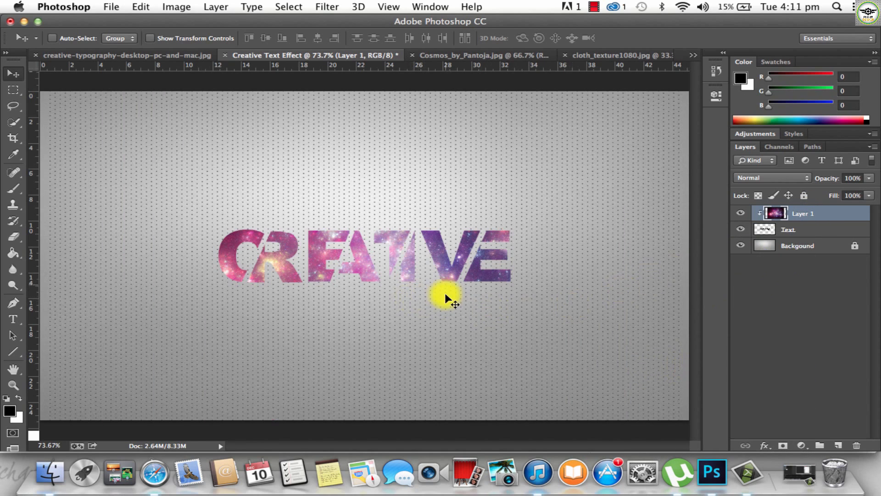
key("alt+super+z")
Create a clipping mask from the Cosmos image layer onto the Text layer and shift the image right and slightly up within the letters.
right_click(822, 219)
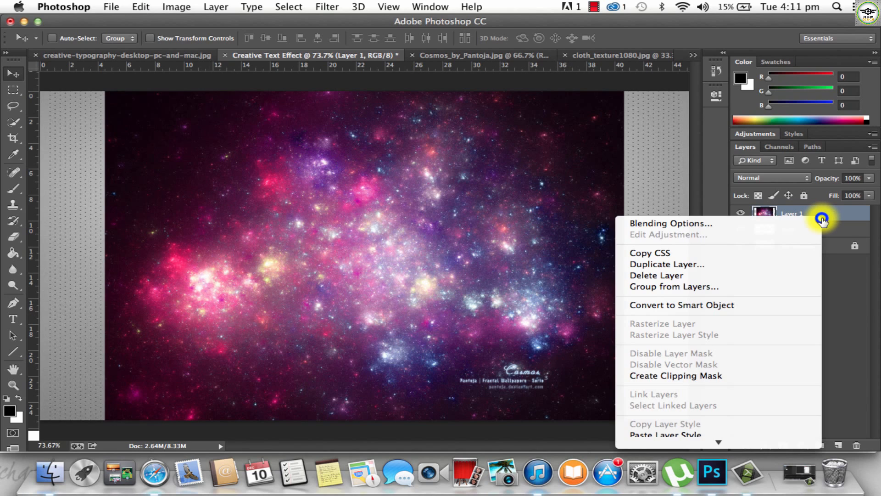
left_click(830, 214)
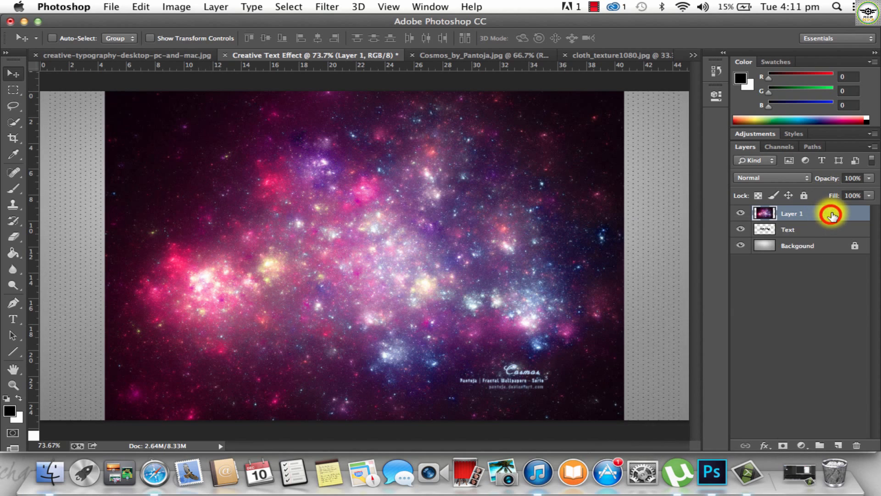
right_click(830, 213)
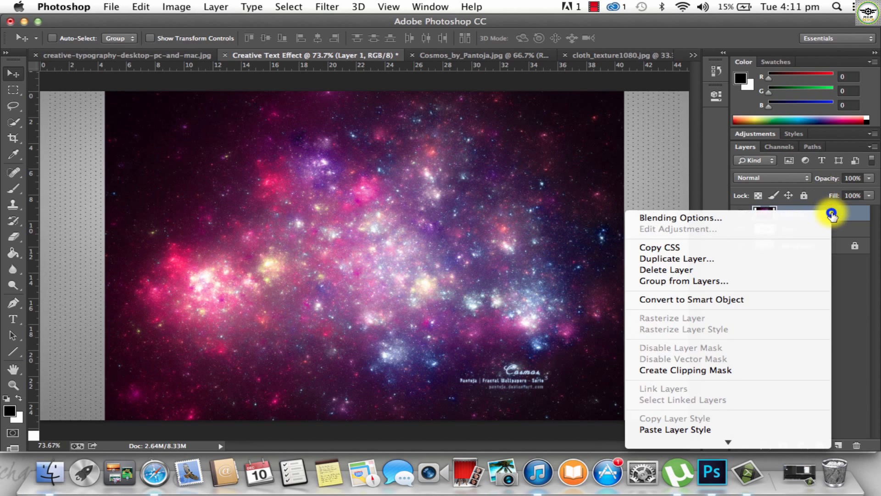
left_click(696, 370)
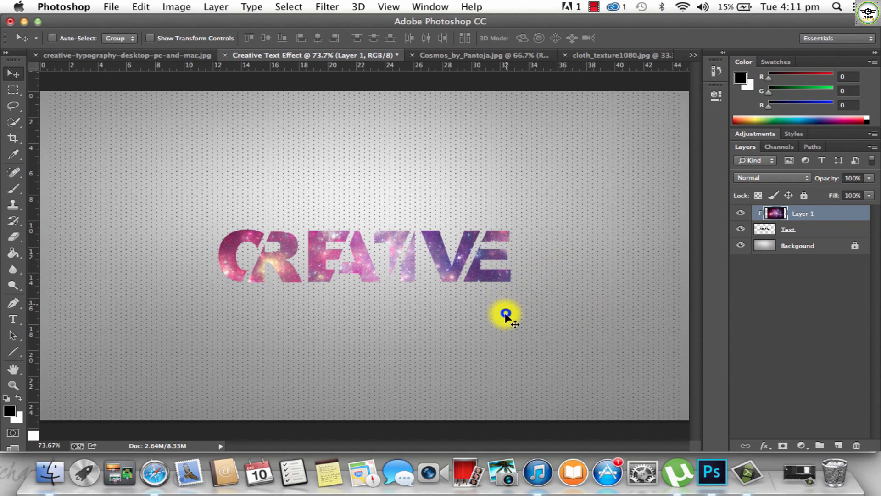
left_click_drag(505, 313, 562, 299)
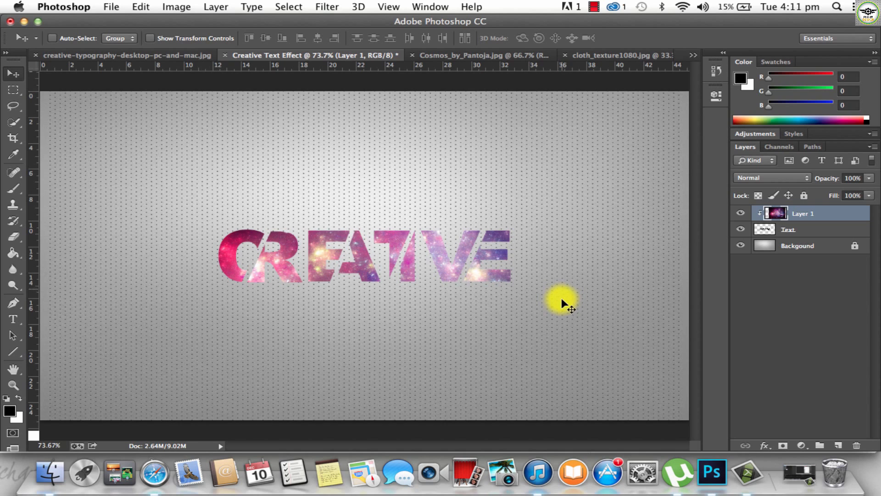
Close the Cosmos_by_Pantoja and cloth_texture1080 documents, keeping the Creative Text Effect document active.
left_click(173, 56)
left_click(359, 56)
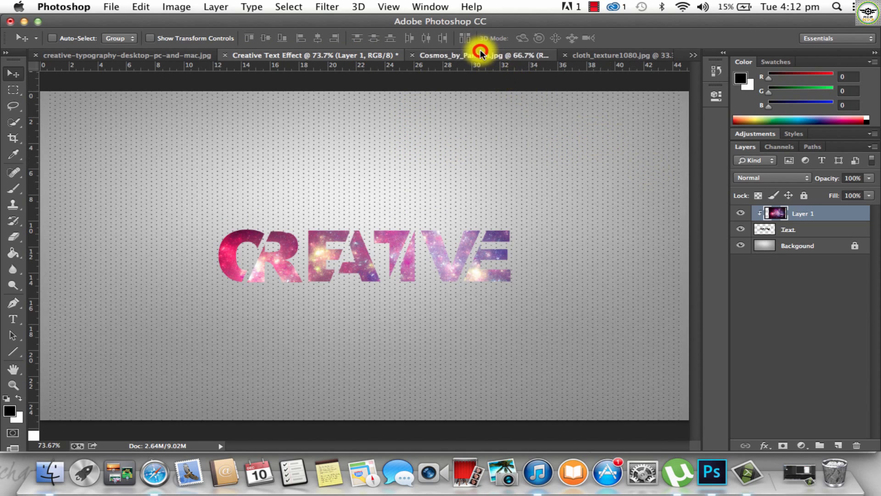
left_click(432, 55)
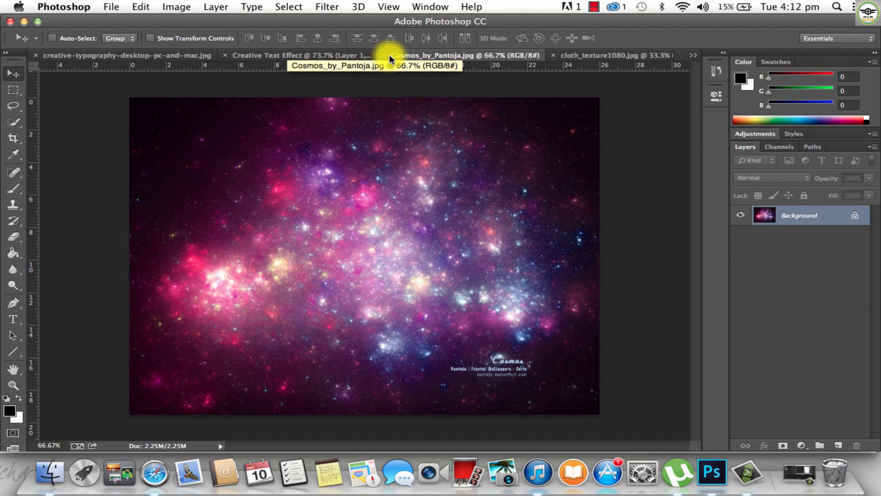
left_click(382, 55)
left_click(514, 55)
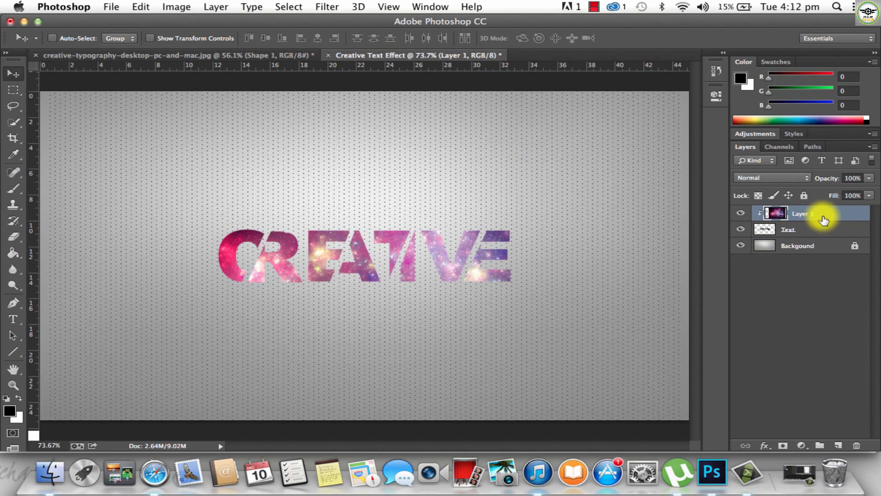
Merge the clipped Cosmos layer into the Text layer and scale the lettering up to about 141%.
key("super+e")
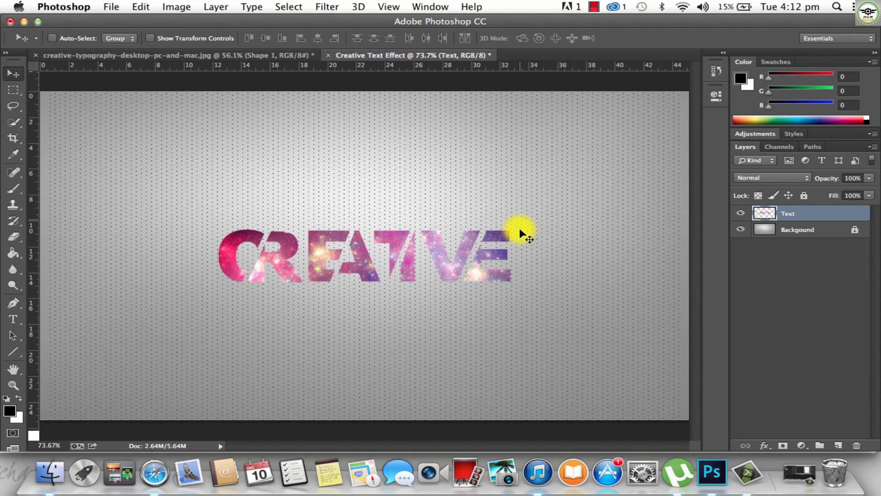
key("super+t")
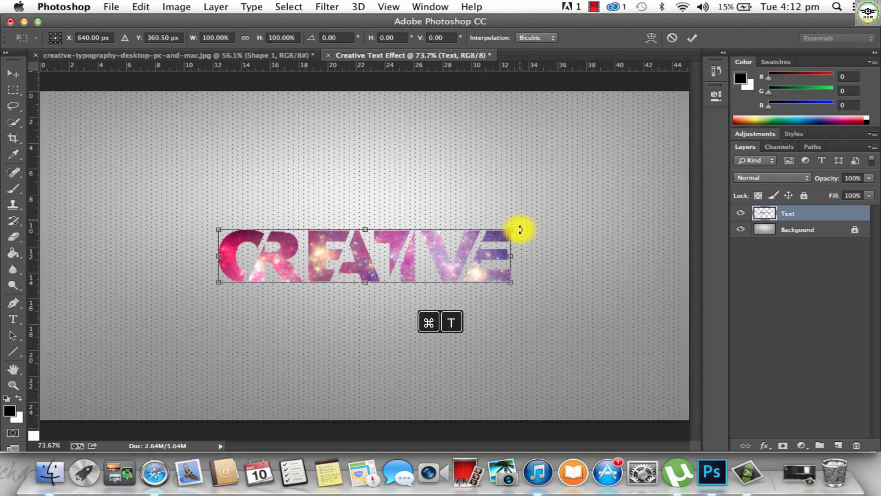
left_click_drag(510, 281, 615, 316)
left_click_drag(592, 281, 539, 263)
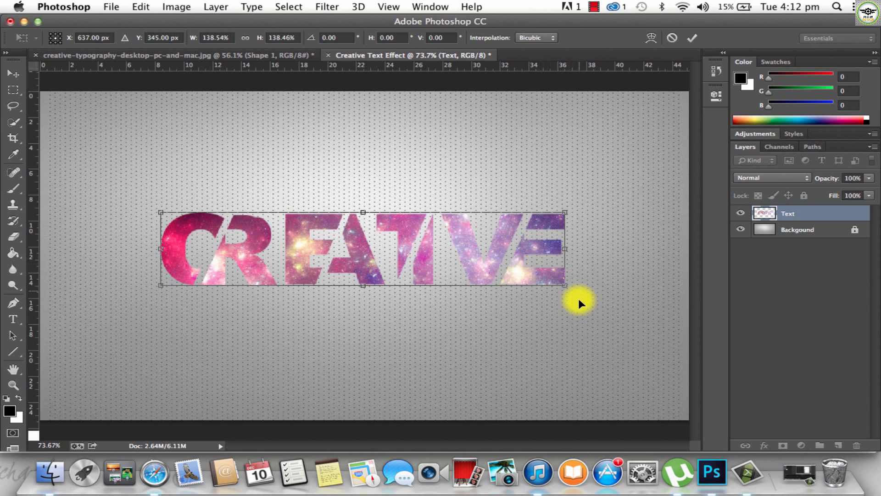
left_click_drag(573, 287, 568, 287)
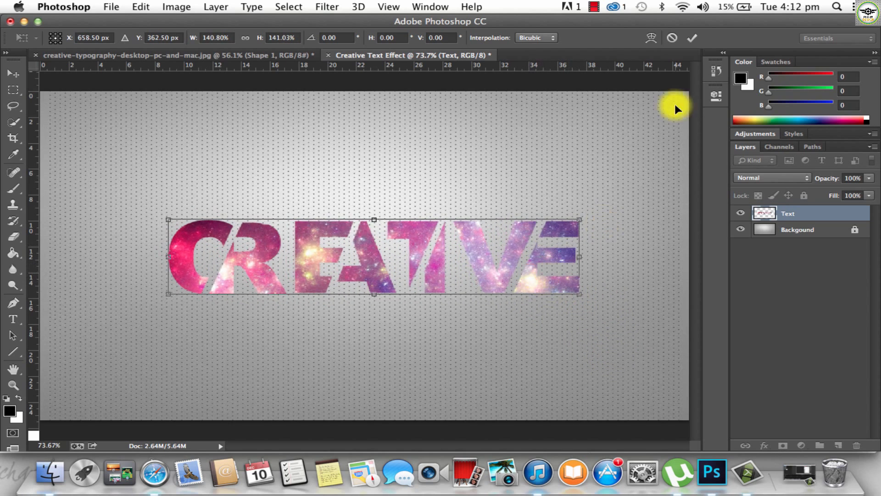
left_click(687, 39)
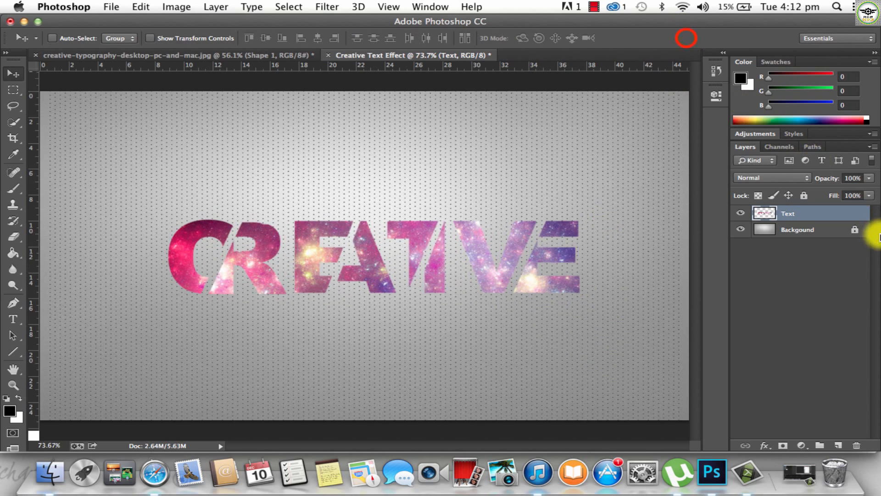
left_click(818, 228)
key("super+q")
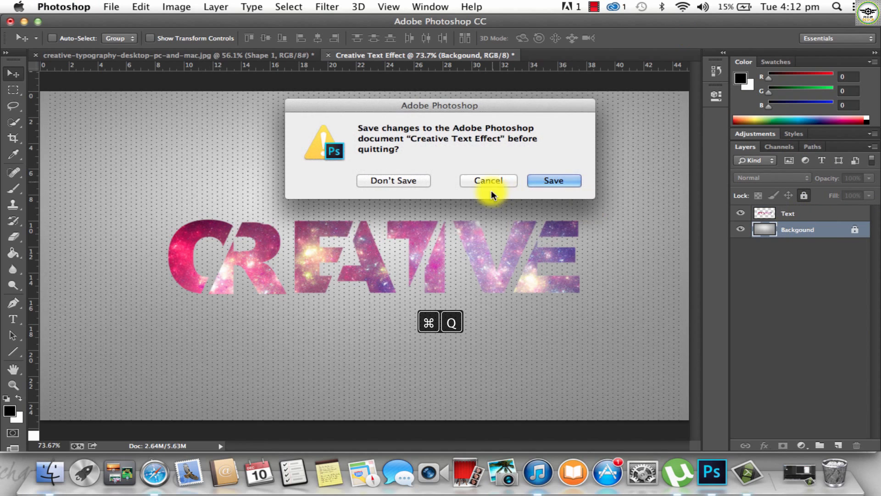
left_click(473, 179)
Center the Text layer vertically and horizontally on the whole canvas and clear the selection.
left_click(804, 217)
key("super+a")
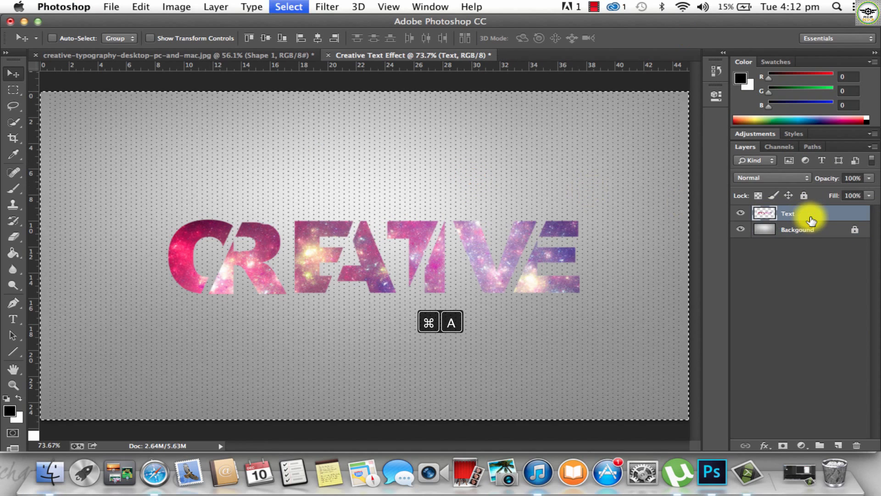
left_click(265, 37)
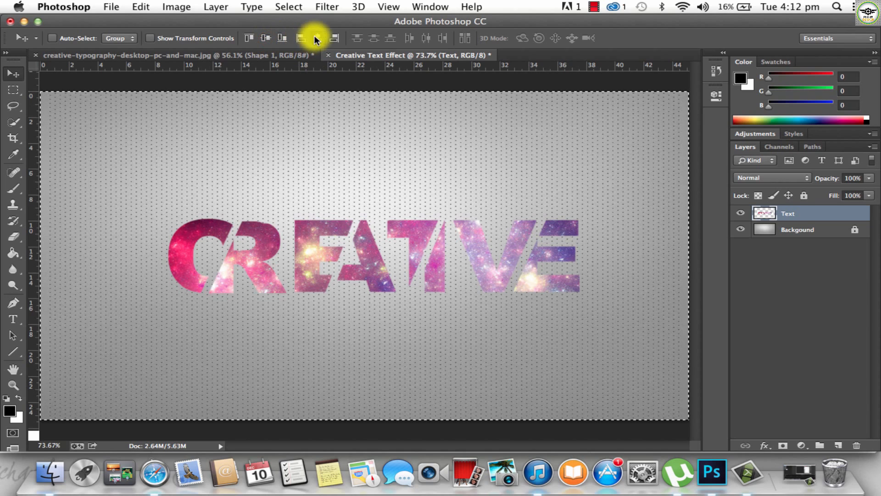
left_click(316, 38)
key("super+d")
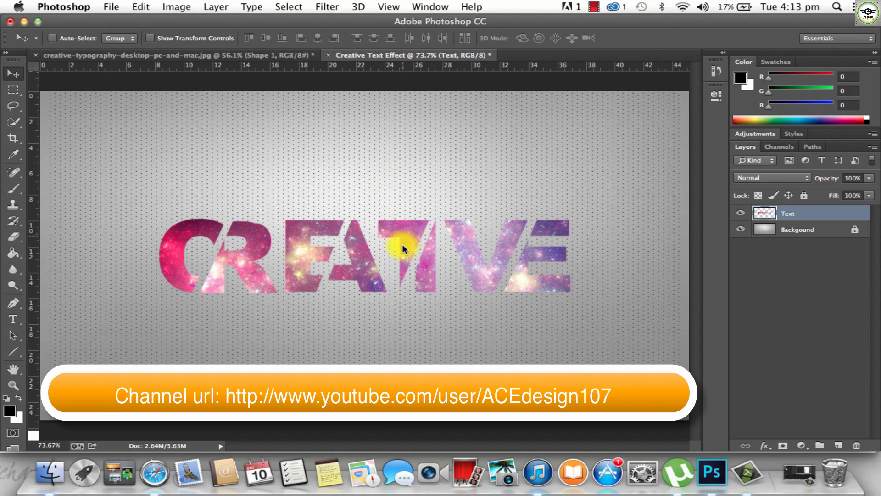
Switch to the creative-typography-desktop-pc-and-mac document to compare the finished lettering with the reference.
left_click(143, 59)
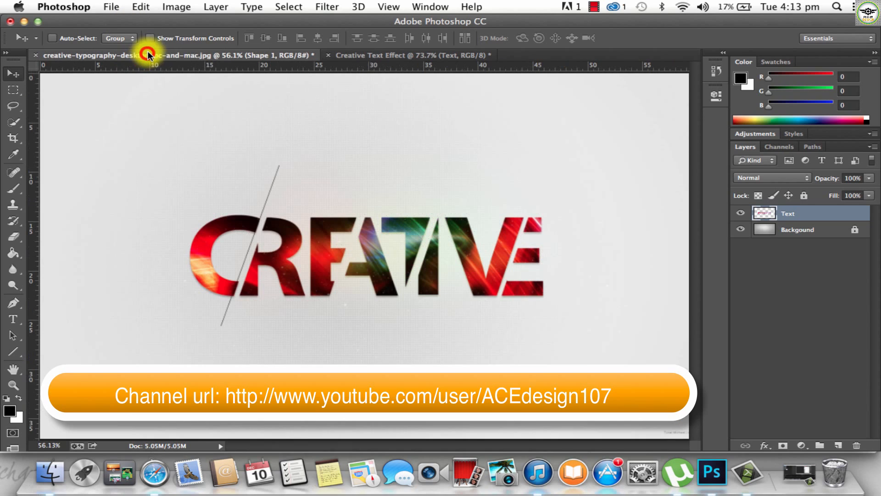
Compare the Creative Text Effect lettering with the creative-typography reference by alternating between both documents, and return to Creative Text Effect.
left_click(419, 55)
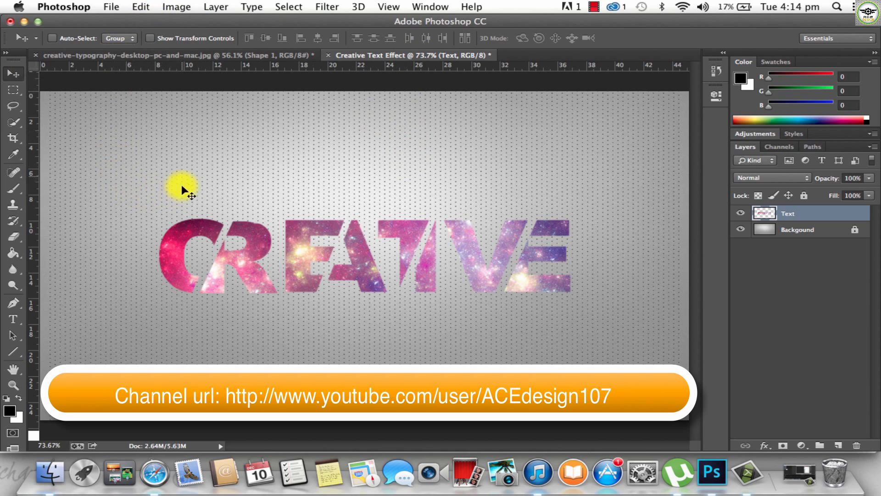
left_click(173, 55)
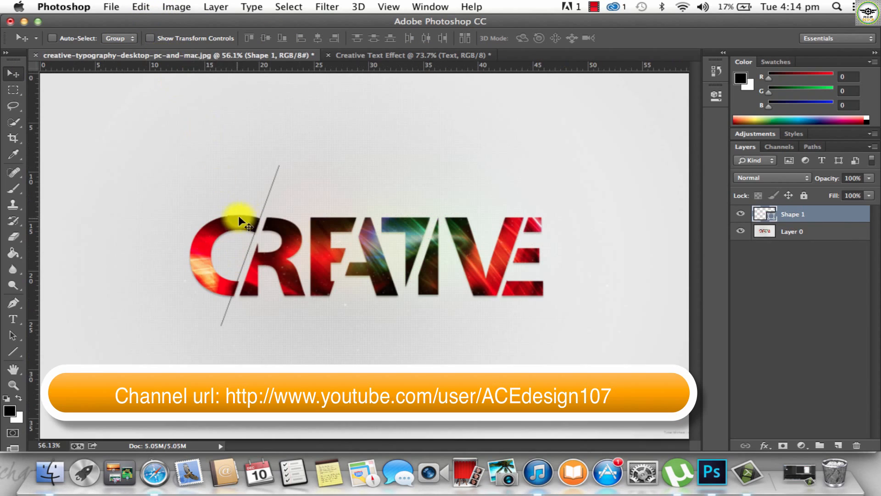
left_click(429, 55)
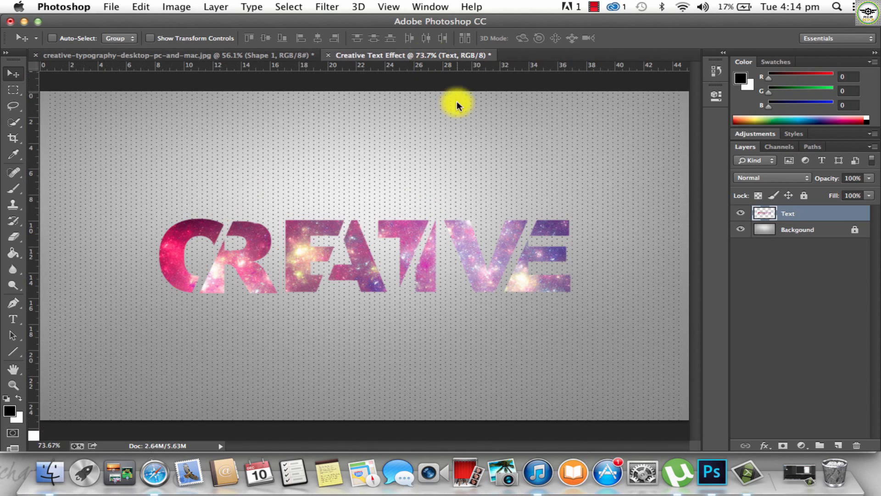
Add a drop shadow to the Text layer with Normal blend mode, 44% opacity and 11% spread.
double_click(819, 216)
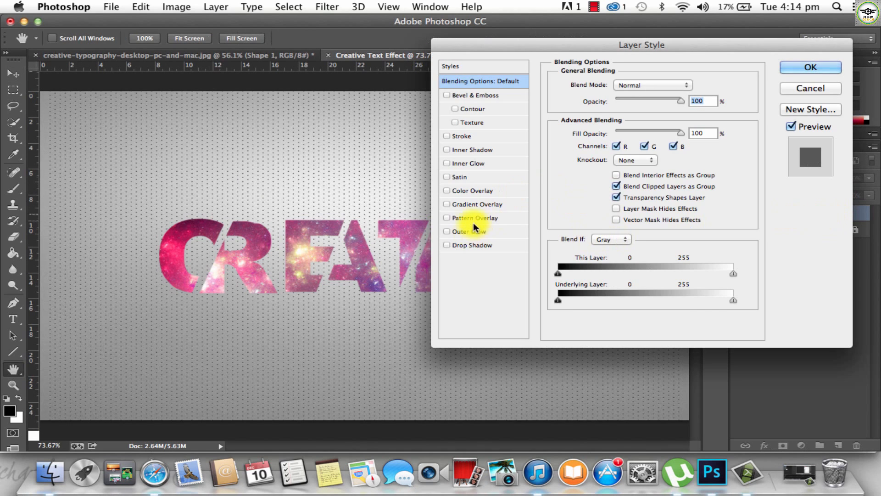
left_click(474, 244)
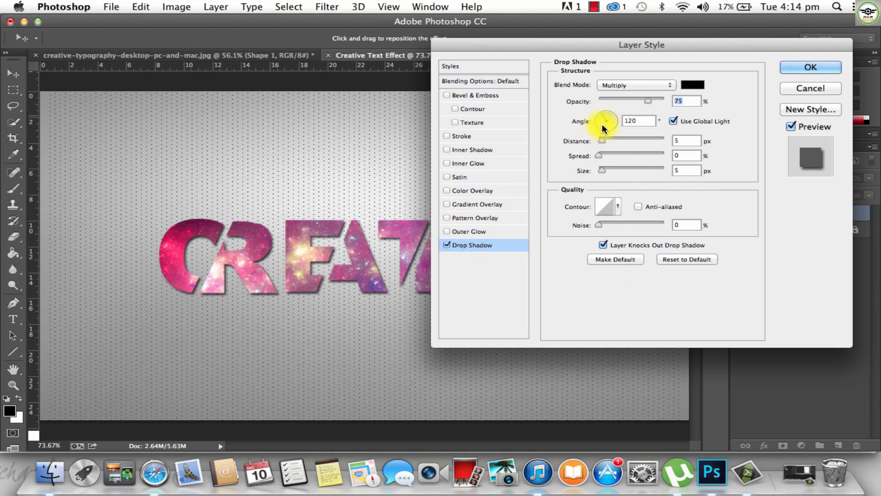
left_click_drag(647, 99, 626, 98)
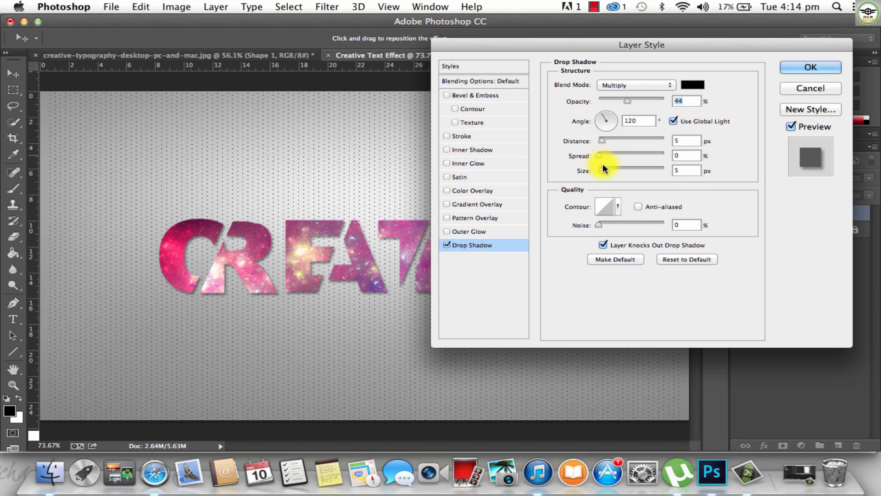
mouse_move(602, 169)
left_mouse_down()
mouse_move(585, 171)
mouse_move(601, 172)
mouse_move(611, 155)
mouse_move(605, 158)
left_mouse_up()
left_click(644, 86)
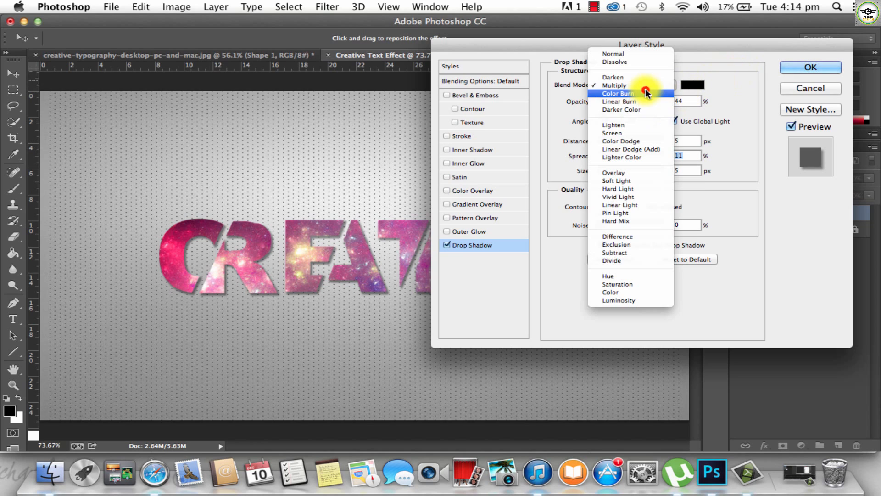
left_click(634, 53)
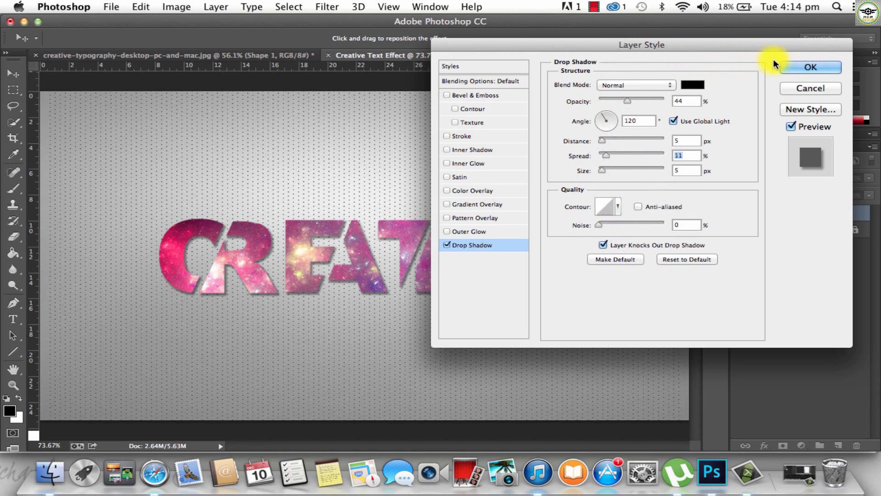
left_click(807, 68)
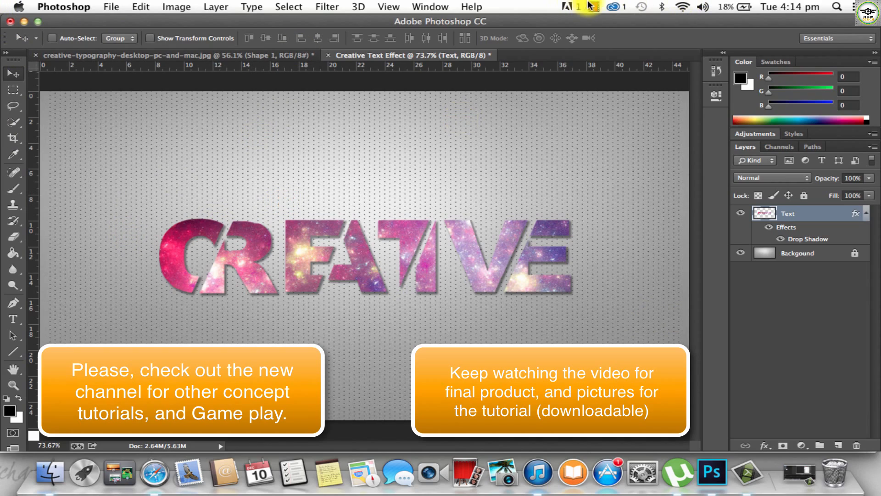
left_click(594, 7)
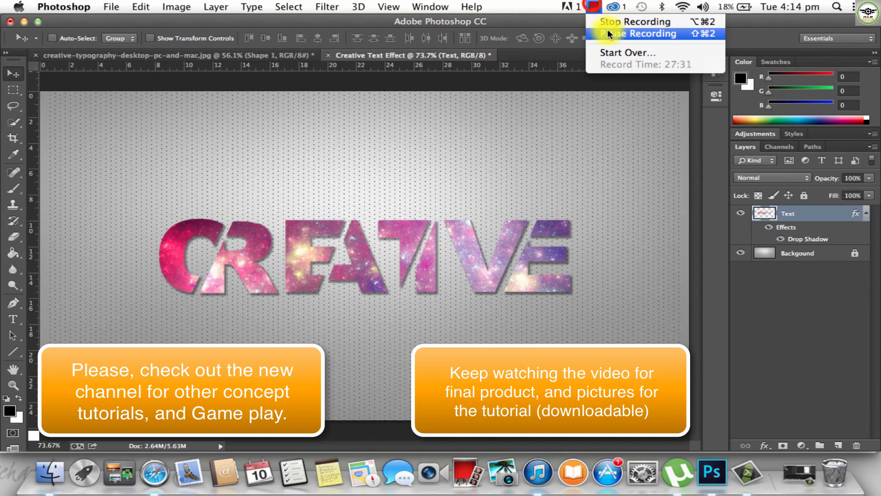
left_click(612, 35)
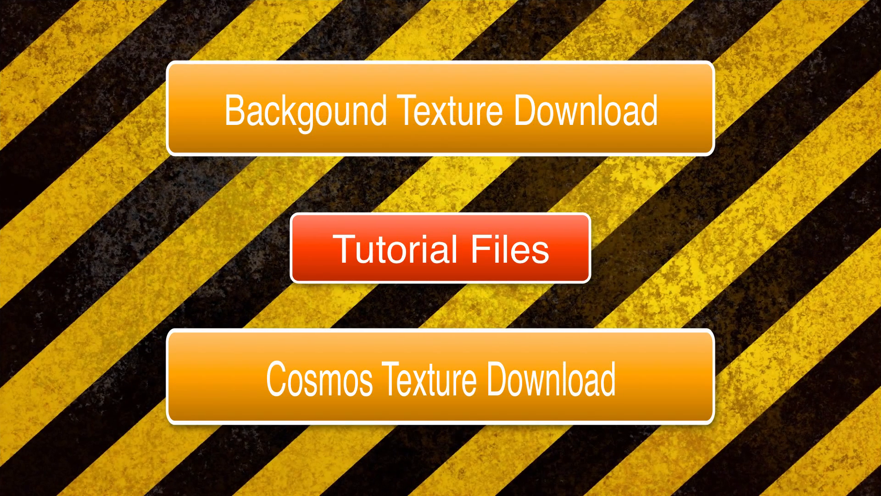